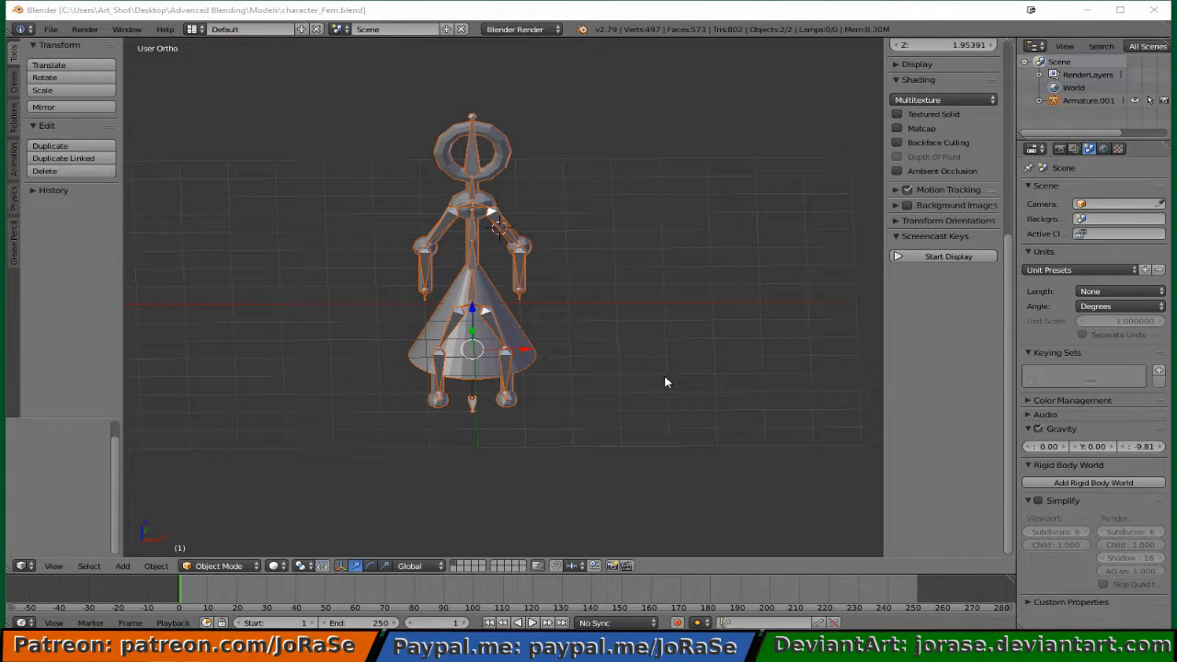
# Select the character's Female mesh and start the Screencast Keys display.
pyautogui.moveTo(751, 316); pyautogui.dragTo(695, 304, button='middle')
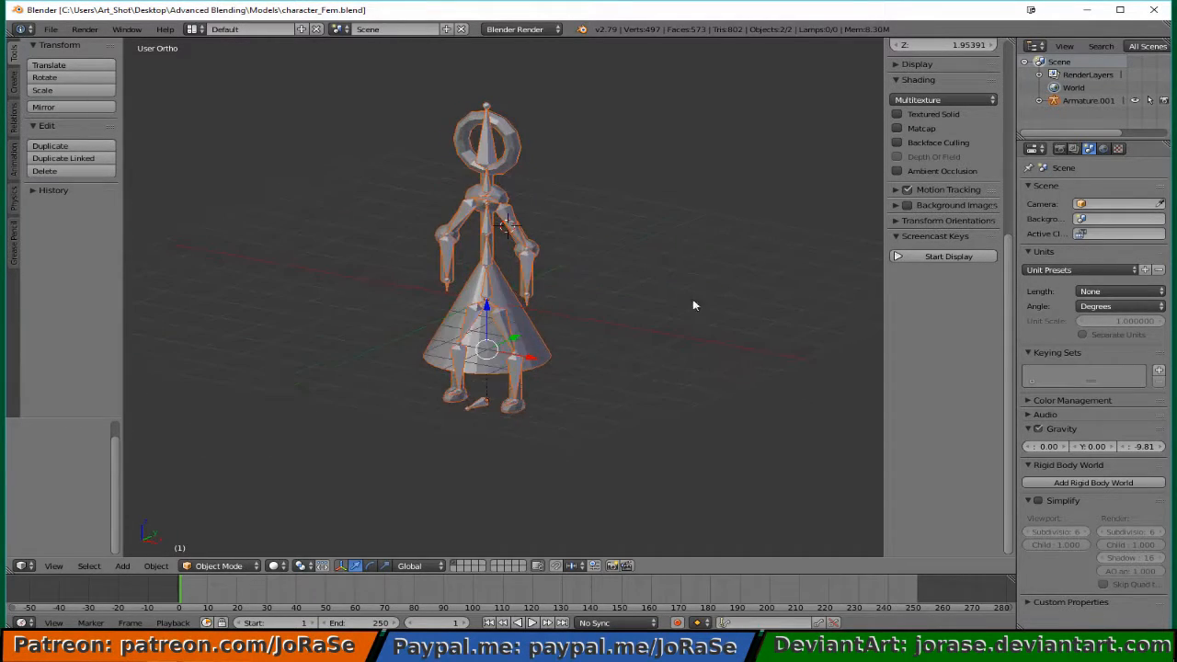
pyautogui.rightClick(528, 274)
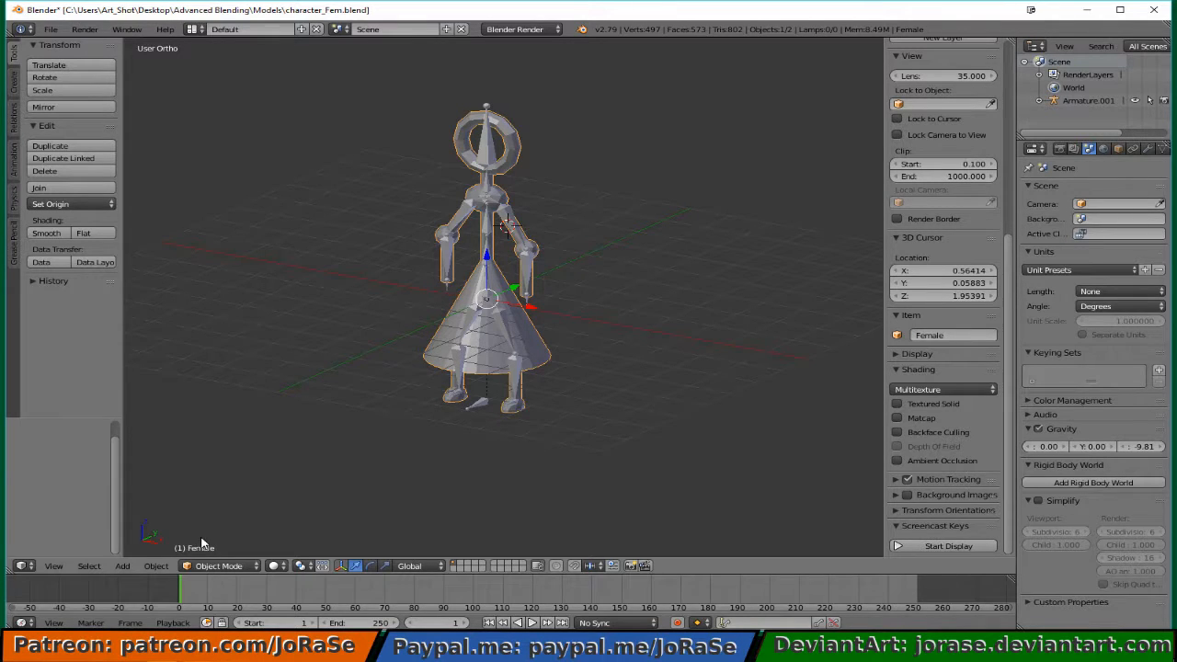
pyautogui.click(947, 546)
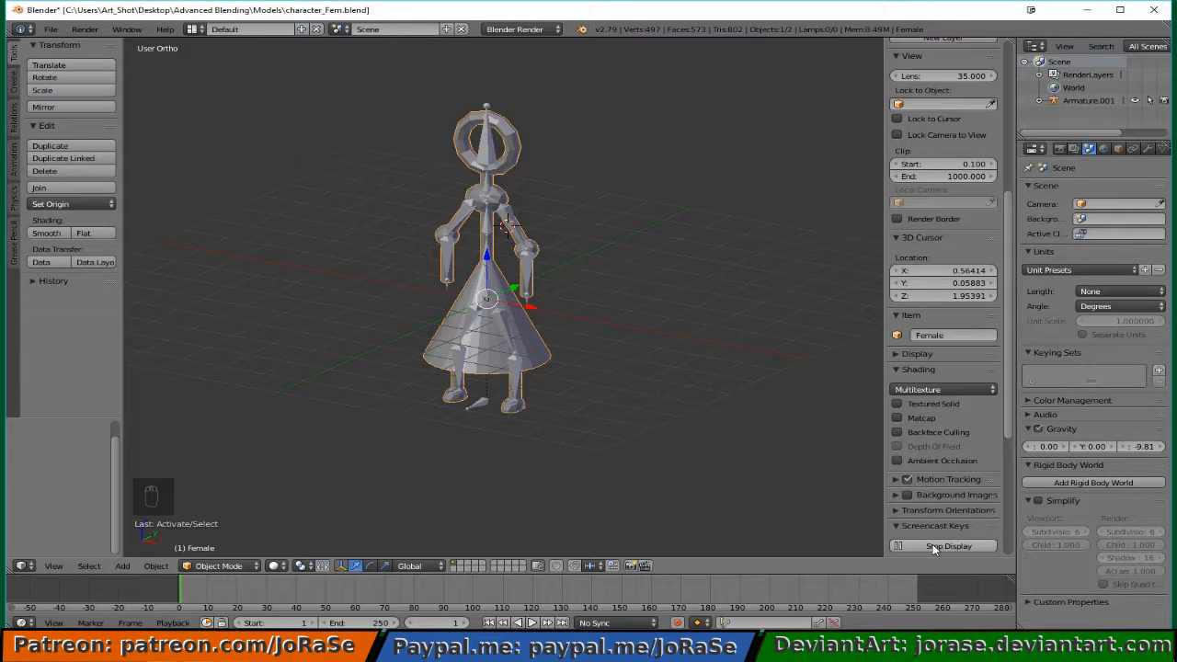
# Switch to the right side view, select the armature and put it in Pose Mode.
pyautogui.moveTo(258, 379); pyautogui.dragTo(469, 408, button='middle')
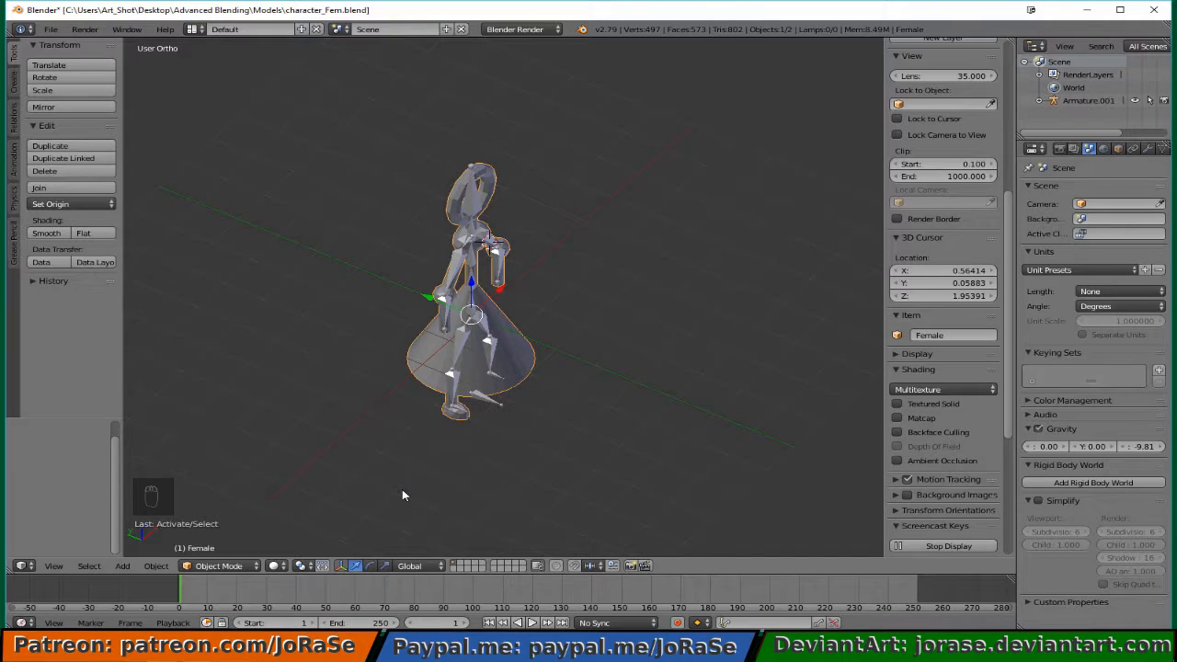
pyautogui.press('KP_3')
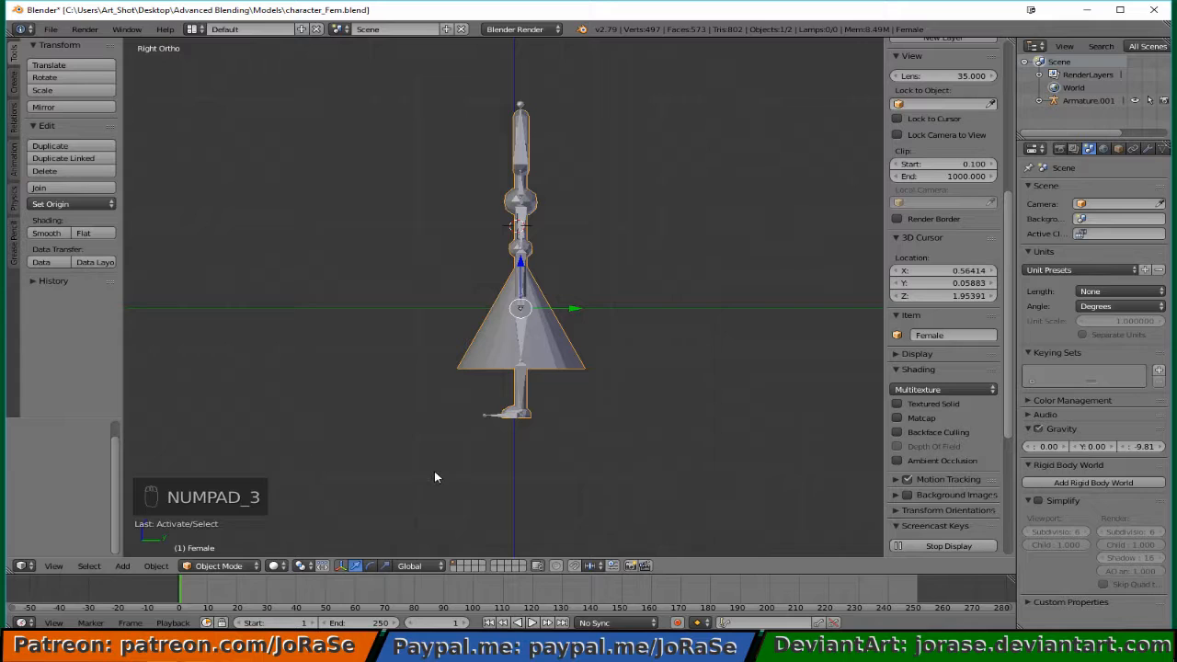
pyautogui.click(244, 565)
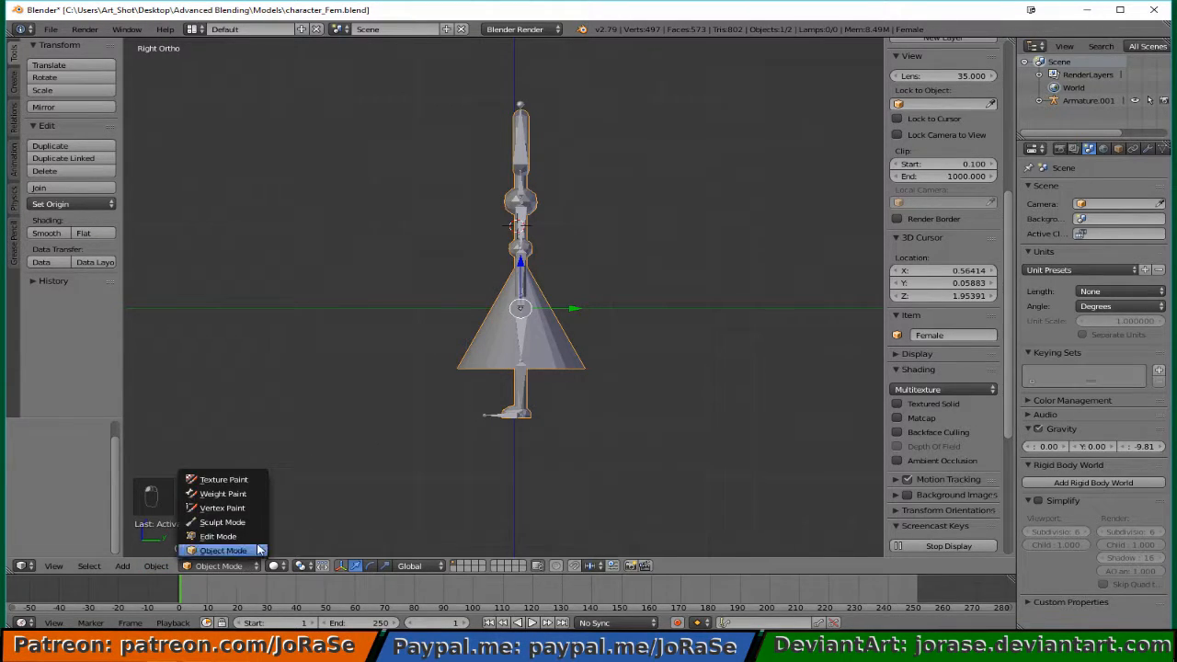
pyautogui.rightClick(517, 384)
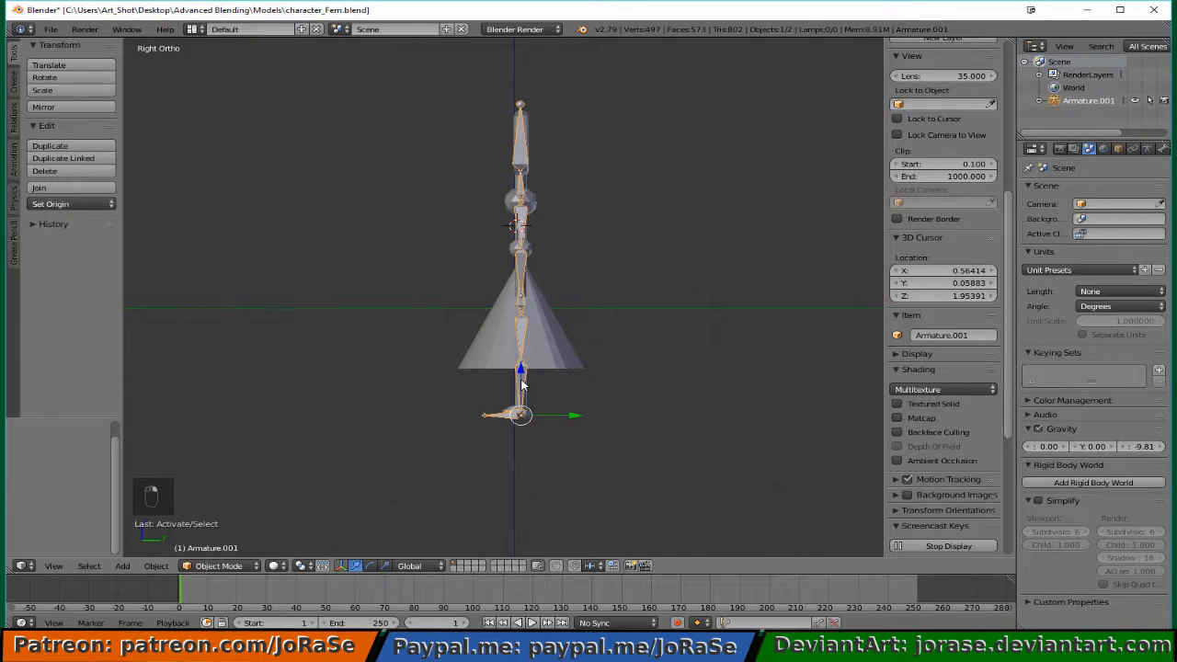
pyautogui.click(196, 567)
pyautogui.click(206, 524)
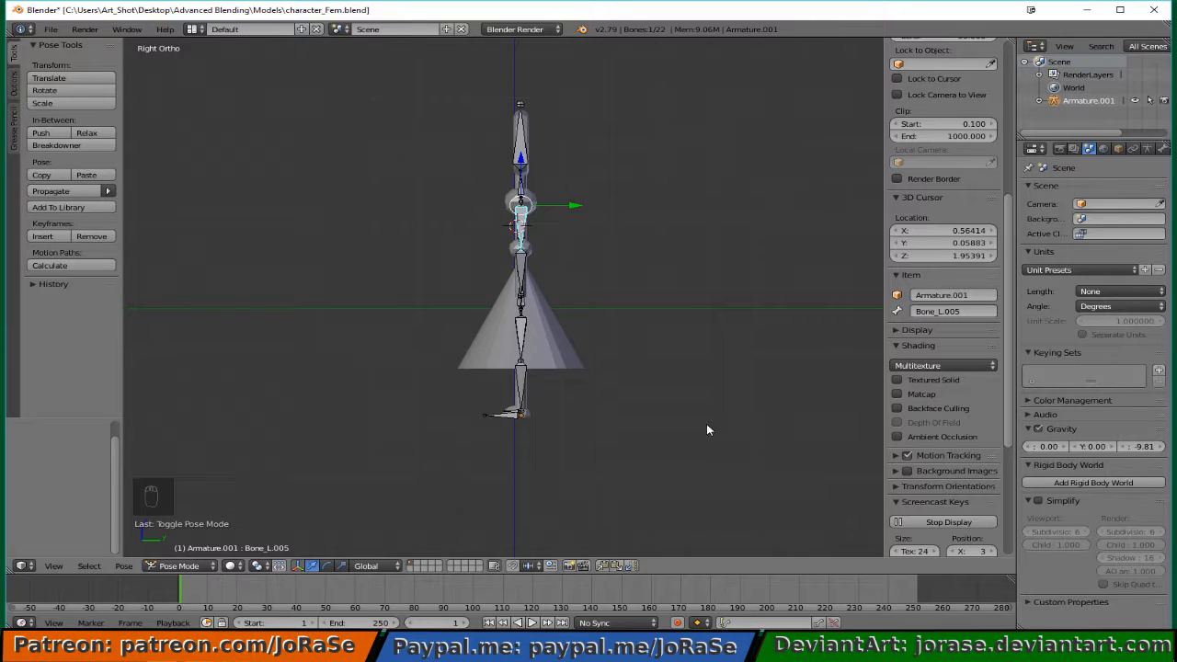
# Rotate the left upper leg bone Bone_L.001 forward by about 33.4° in the right side view.
pyautogui.press('a')
pyautogui.press('a')
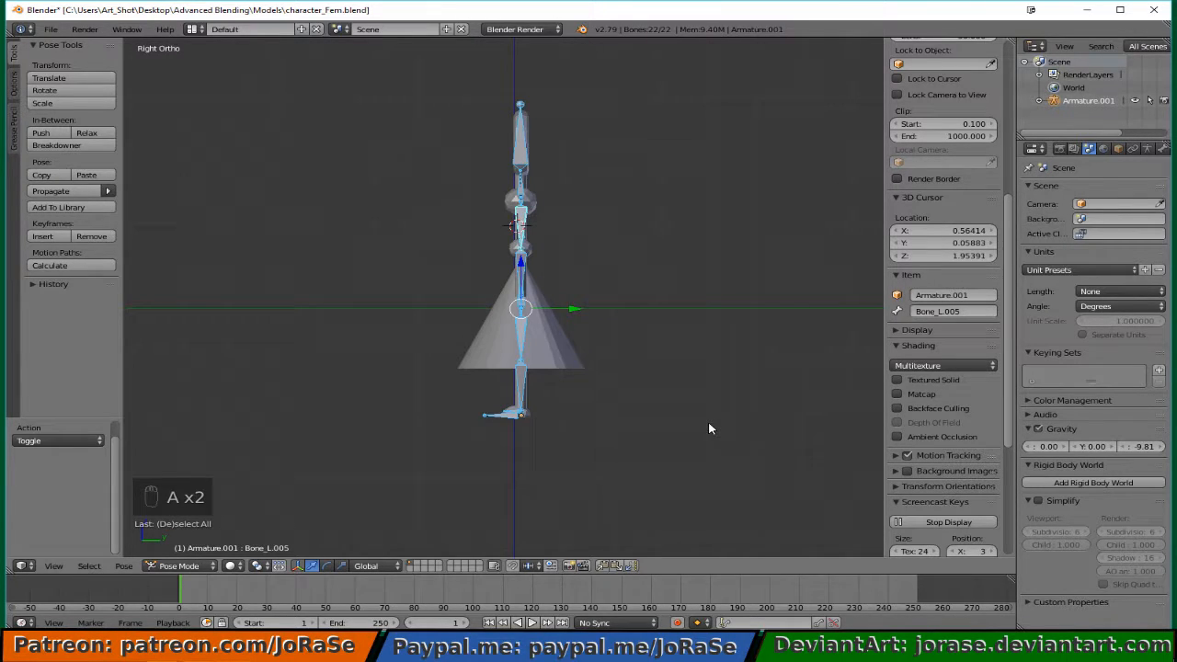
pyautogui.moveTo(592, 426); pyautogui.dragTo(641, 461, button='middle')
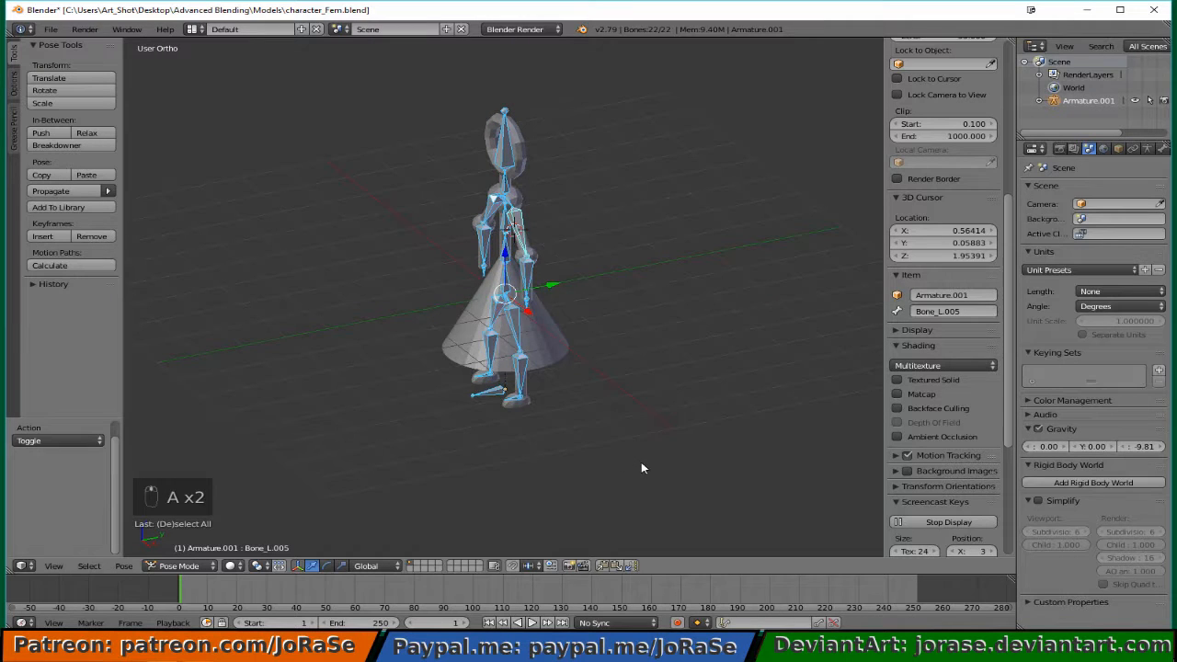
pyautogui.rightClick(513, 323)
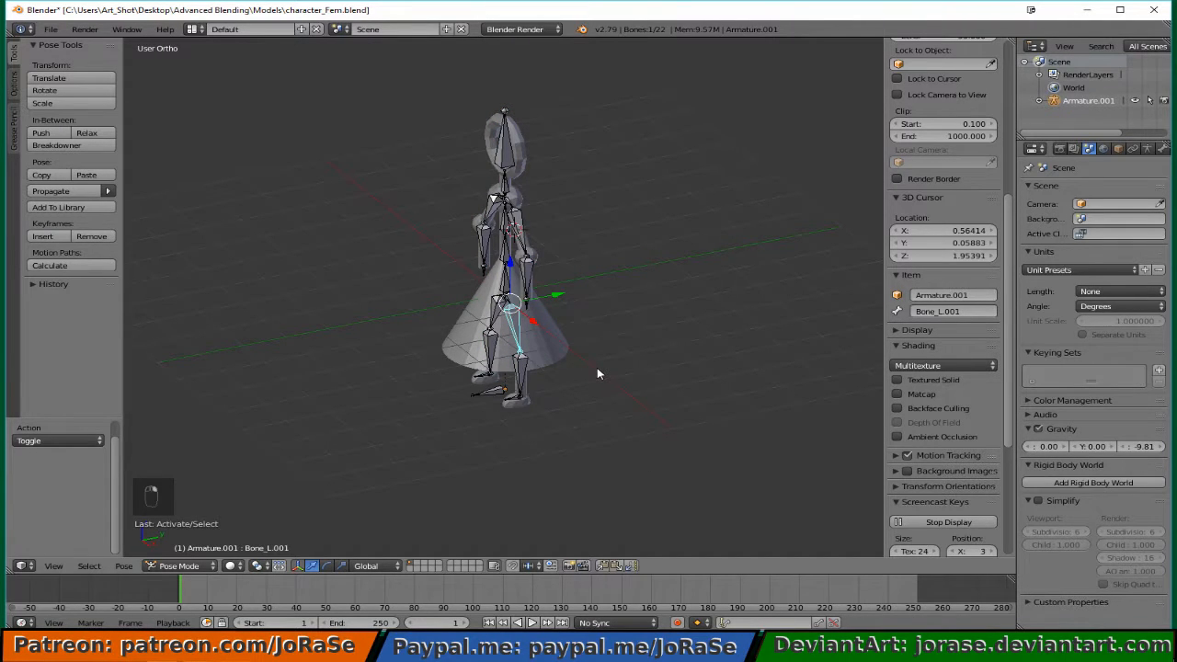
pyautogui.press('KP_3')
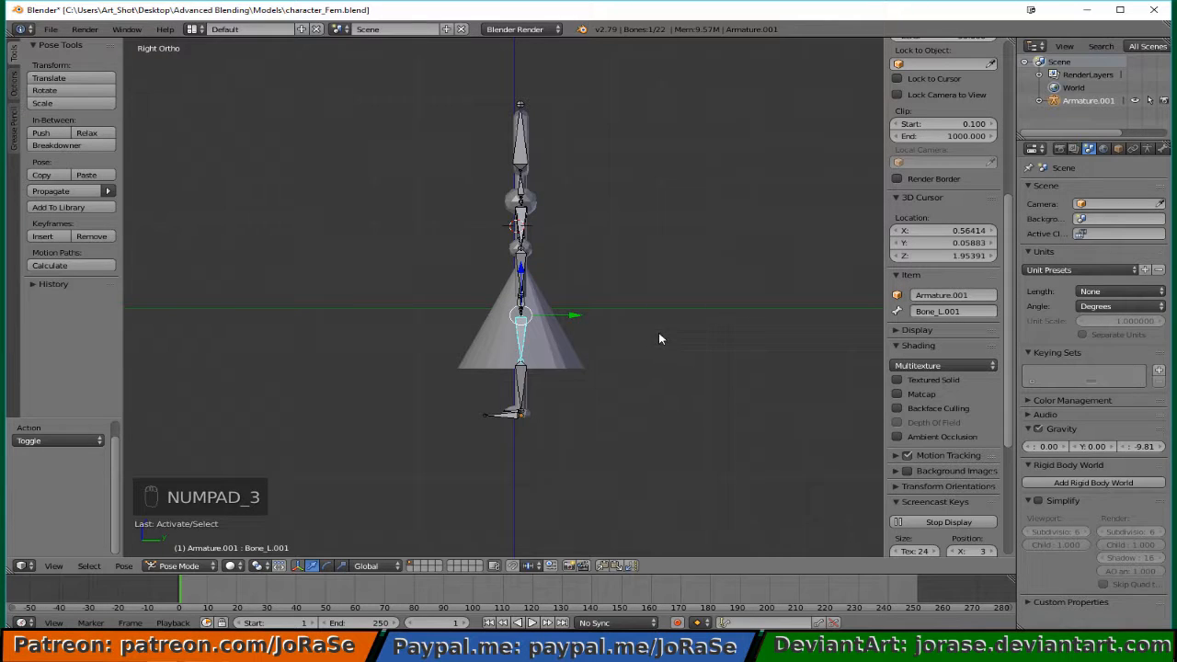
pyautogui.press('r')
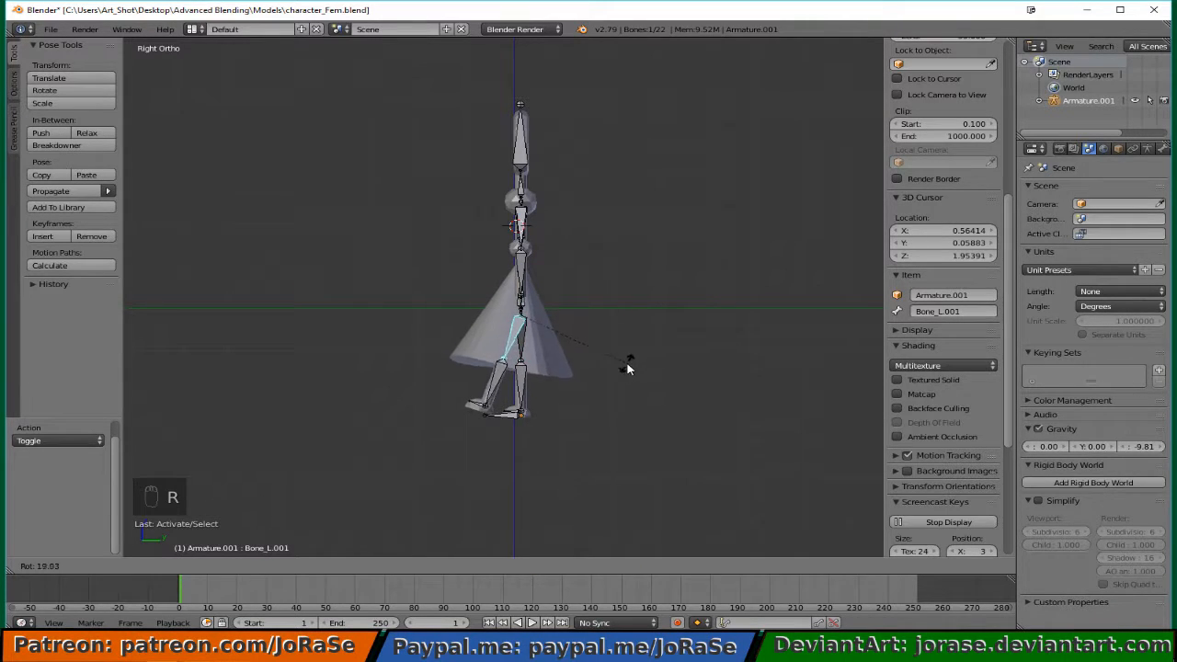
pyautogui.click(607, 389)
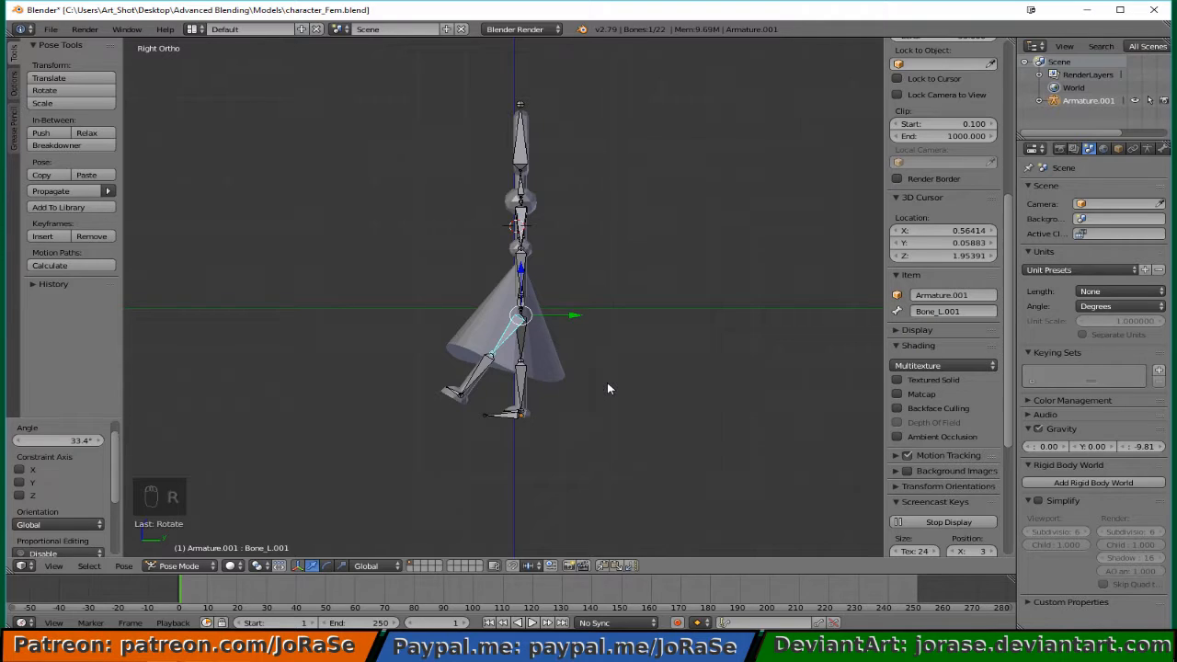
# Rotate the left lower leg bone by about -10.8° and the left foot bone by about -14.3°, leaving no bones selected.
pyautogui.rightClick(483, 369)
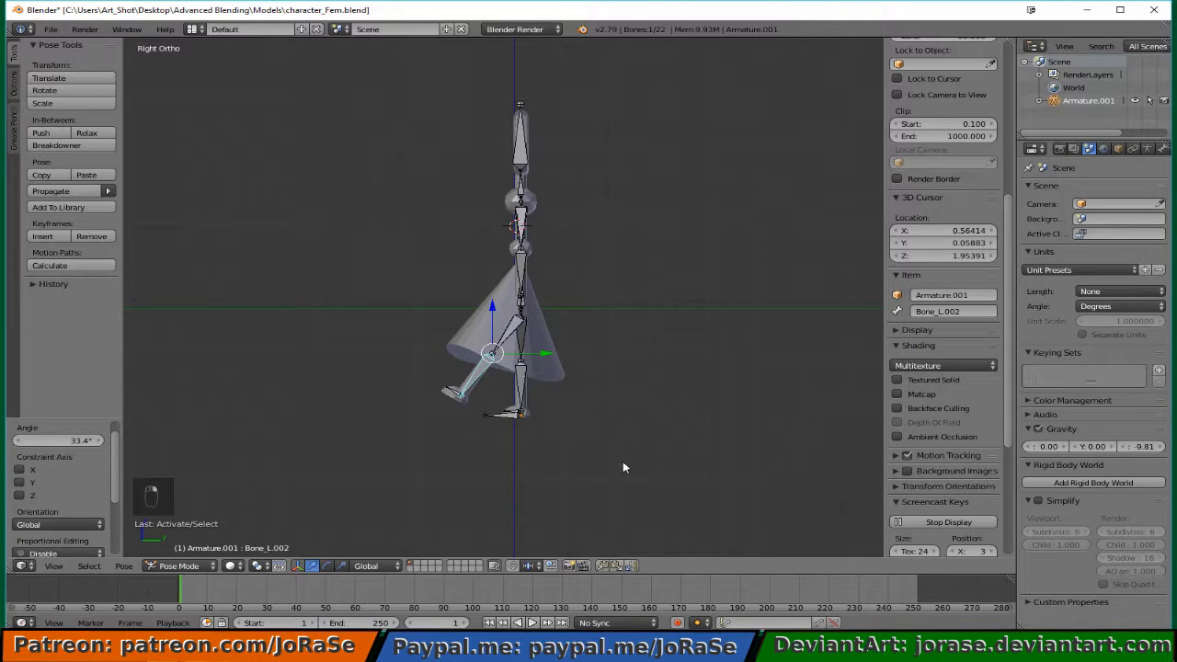
pyautogui.press('r')
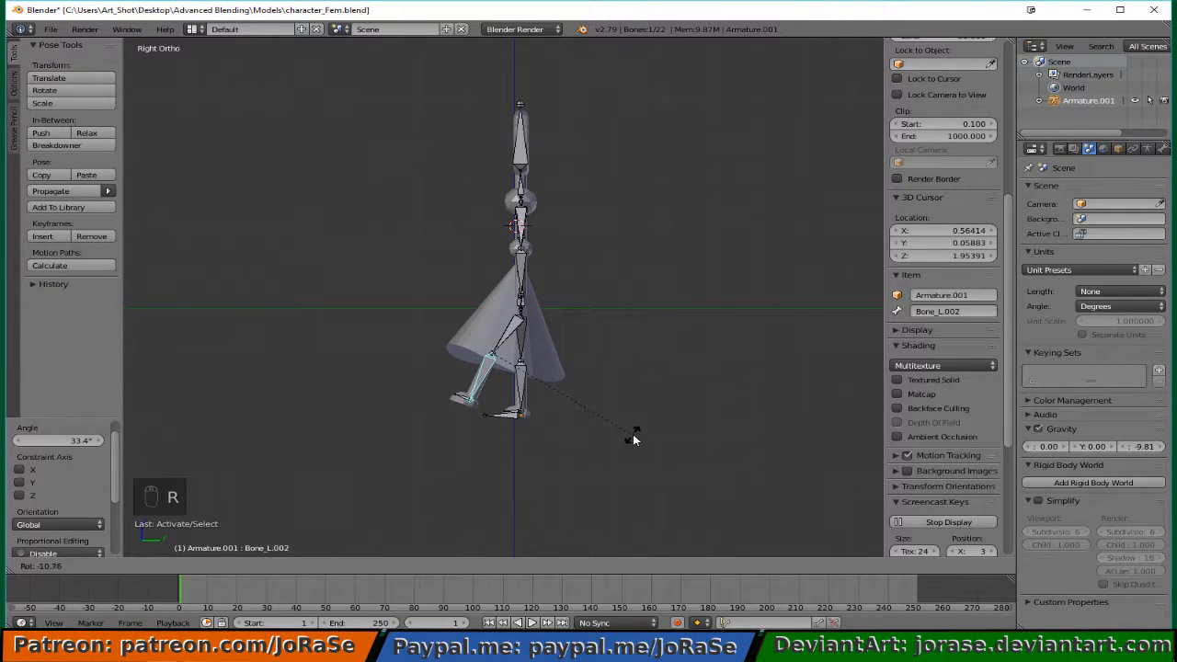
pyautogui.click(632, 436)
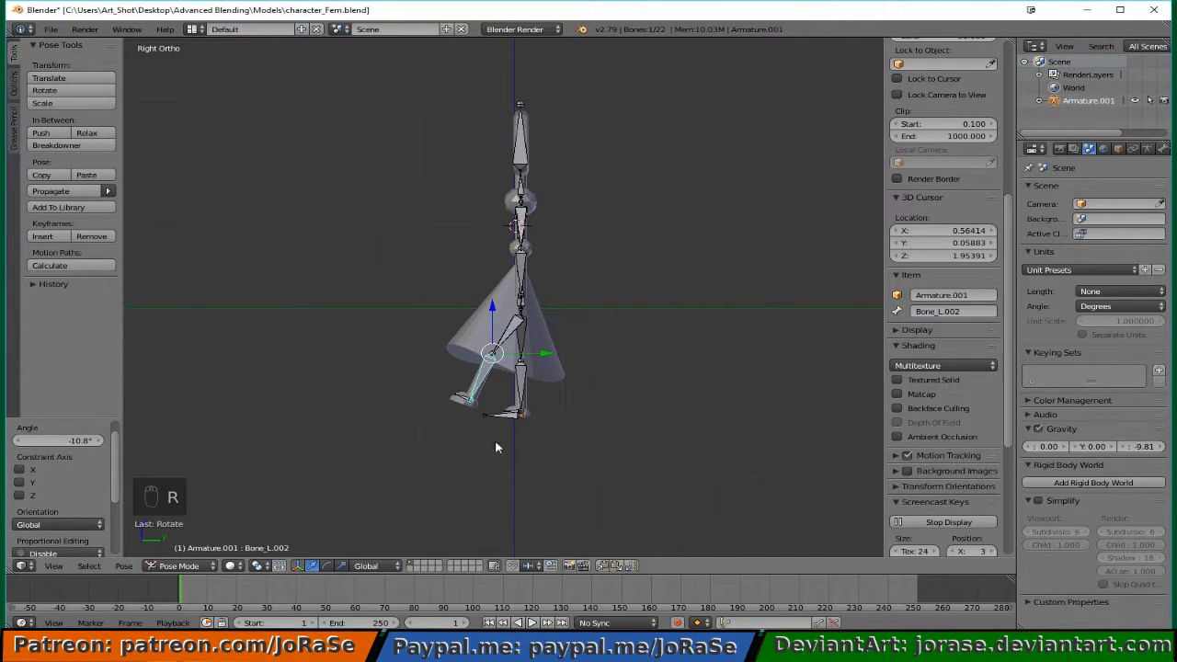
pyautogui.rightClick(459, 401)
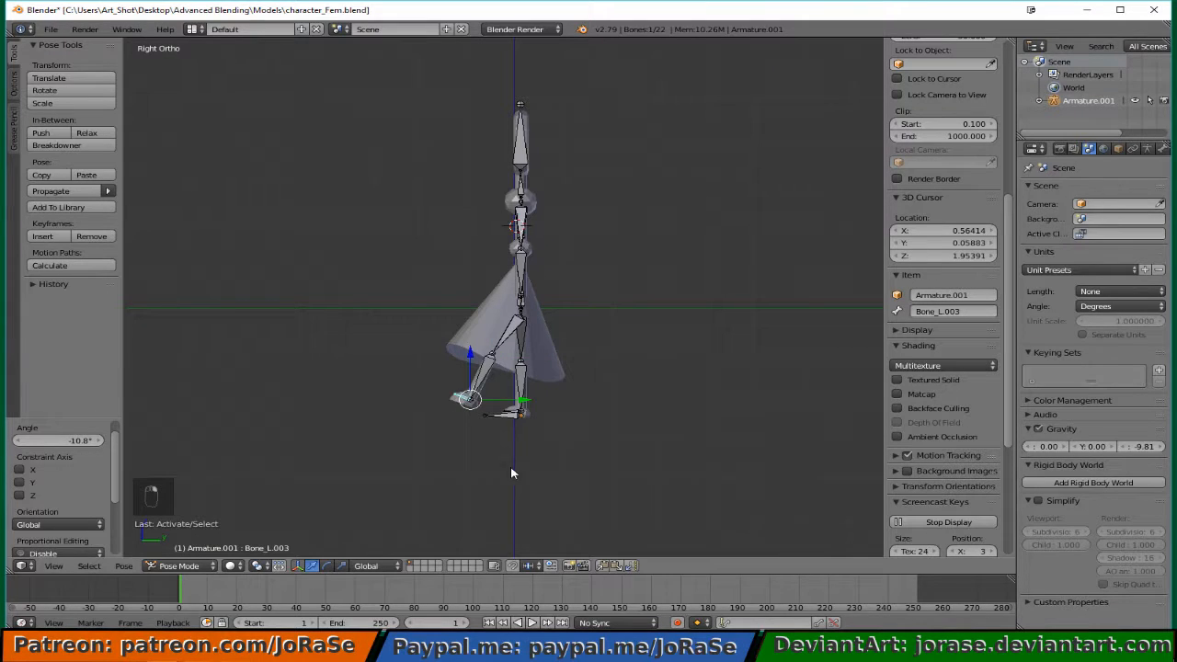
pyautogui.press('r')
pyautogui.click(542, 466)
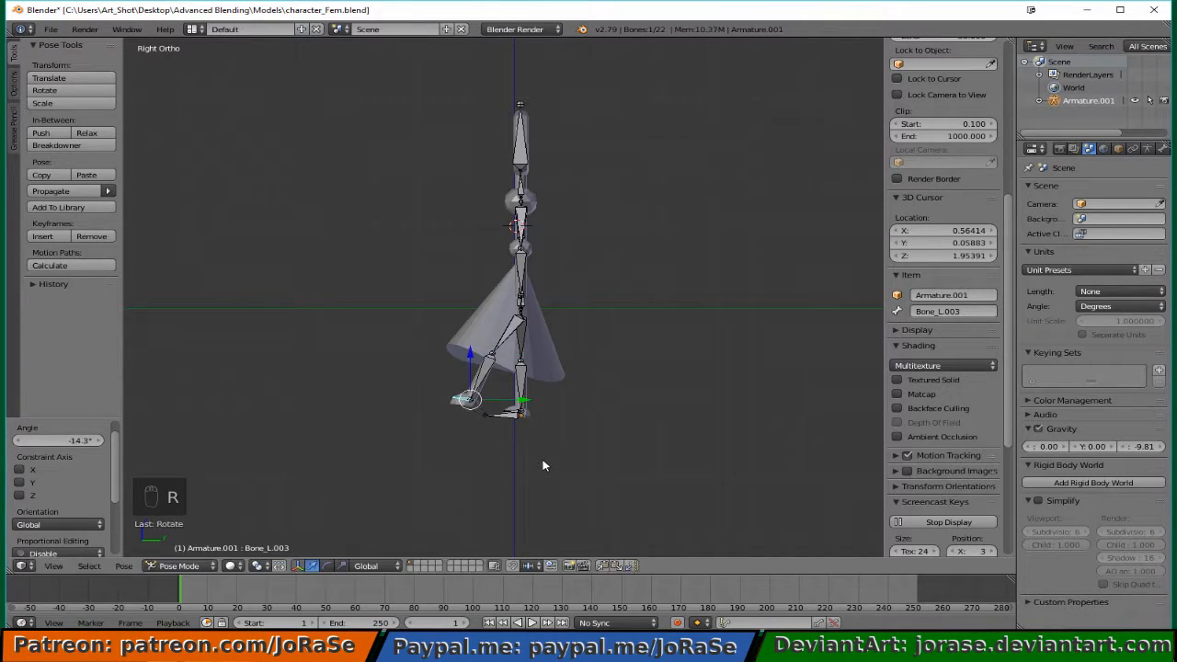
pyautogui.press('a')
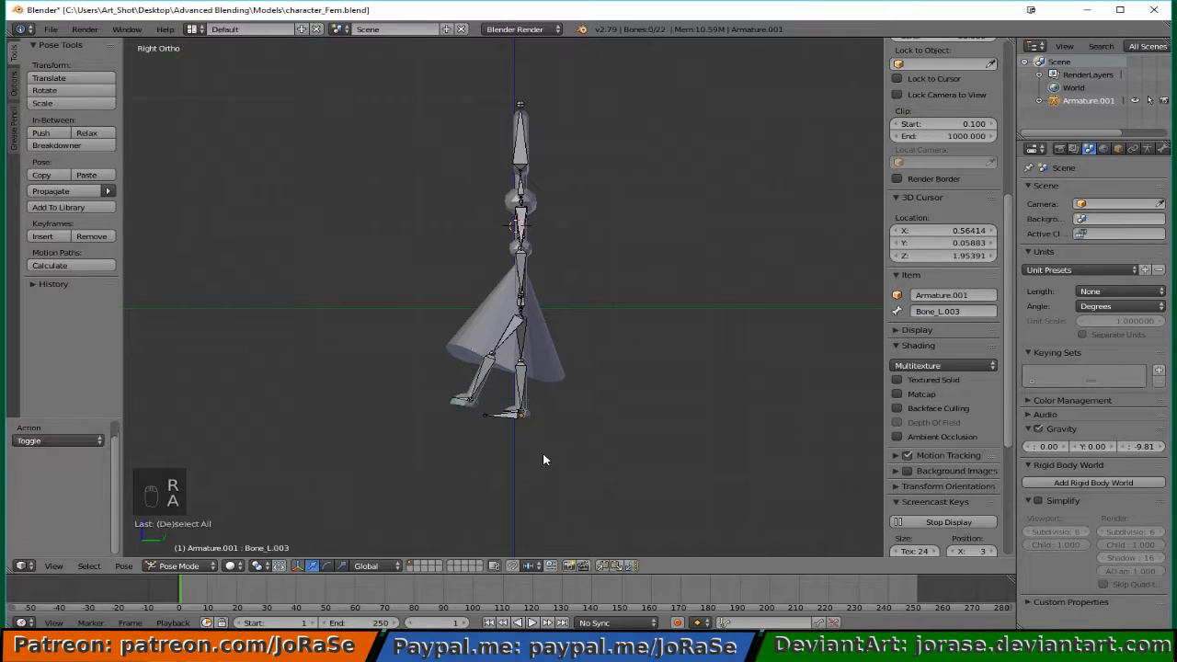
# Rotate the right upper leg bone Bone_R.001 backward by about -31.2°.
pyautogui.rightClick(526, 352)
pyautogui.press('r')
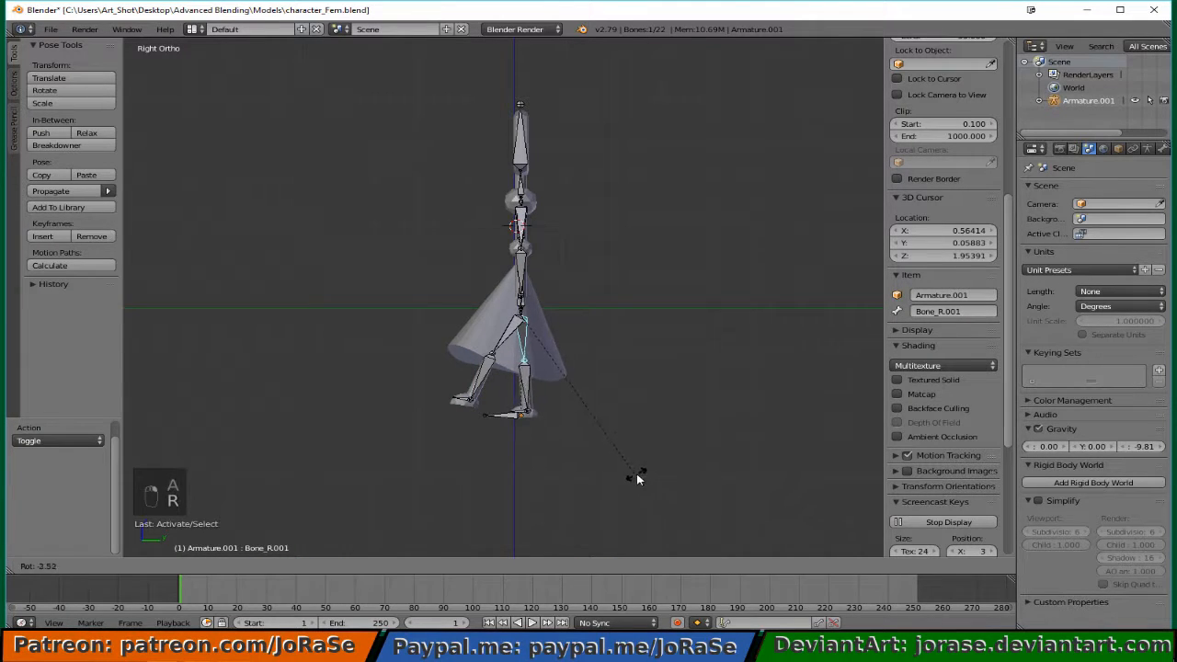
pyautogui.click(661, 390)
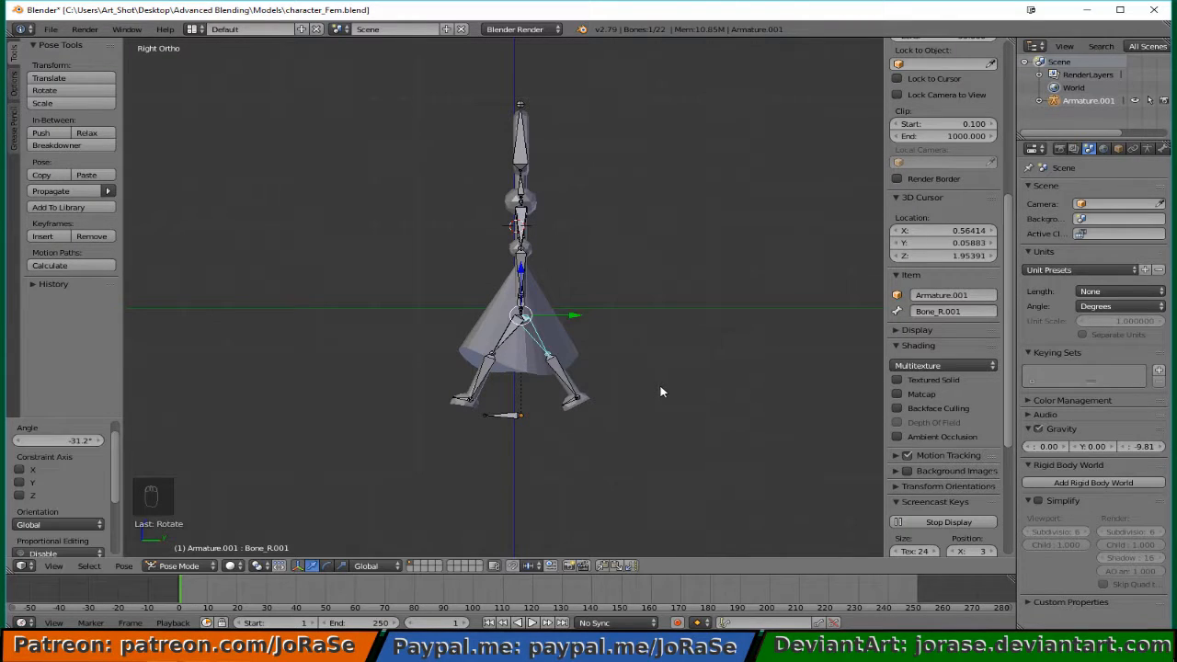
# Rotate the right lower leg bone by about -4.88° and the right foot bone by about 33.3°.
pyautogui.rightClick(572, 394)
pyautogui.press('r')
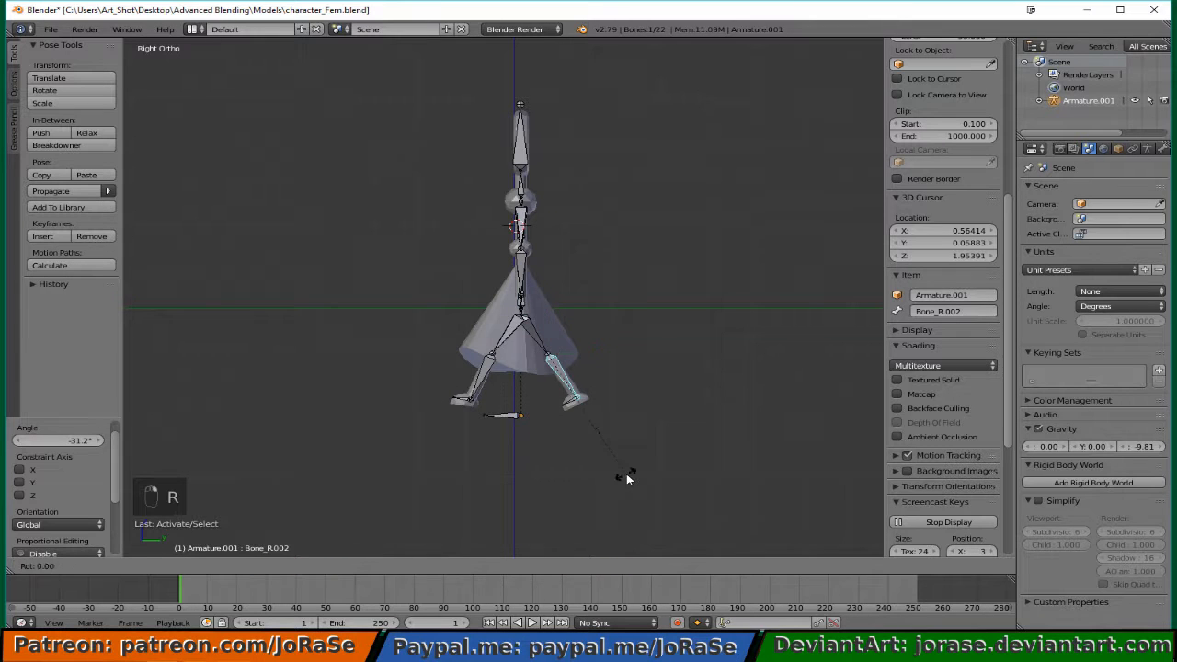
pyautogui.click(631, 464)
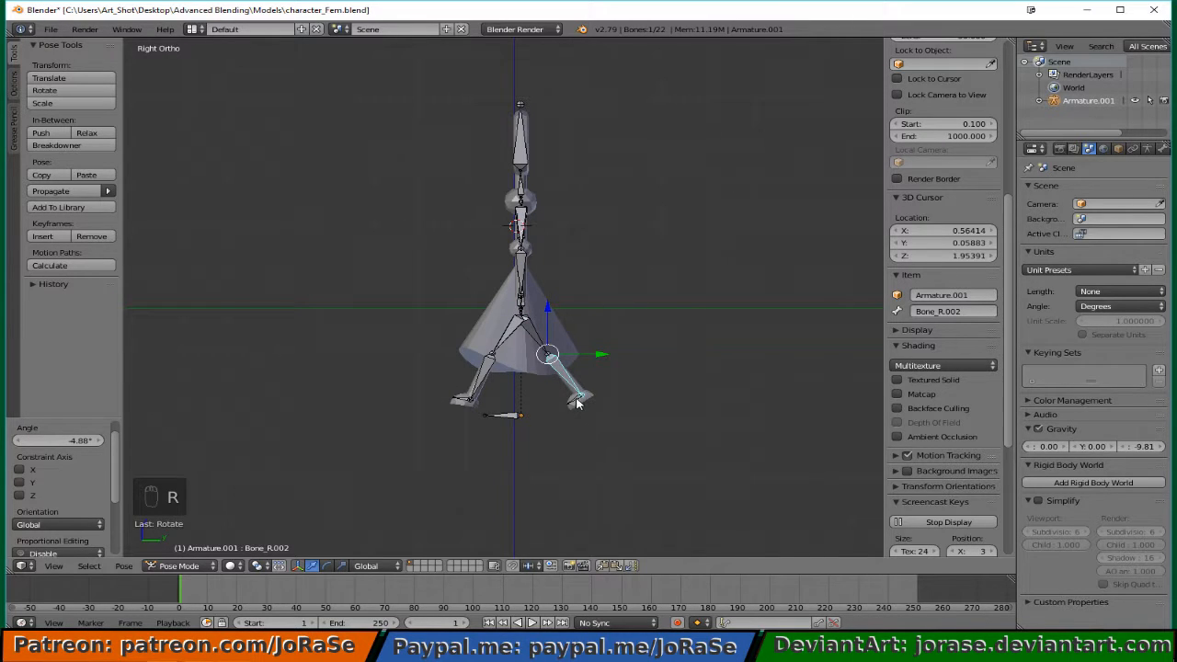
pyautogui.rightClick(577, 400)
pyautogui.press('r')
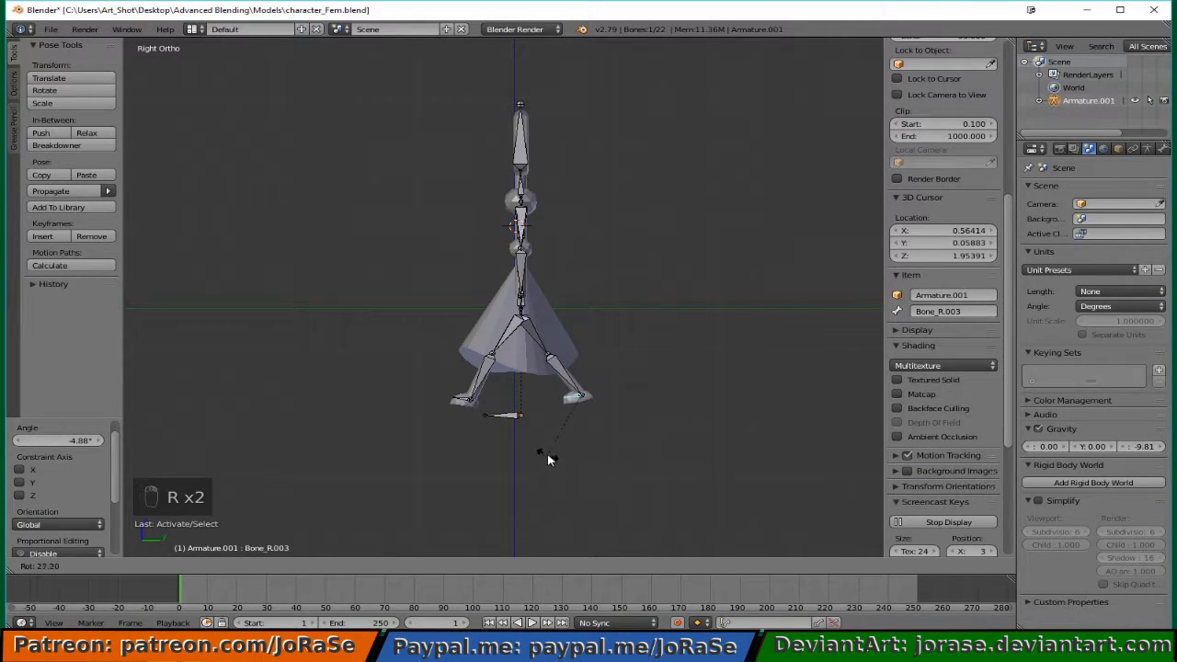
pyautogui.click(540, 457)
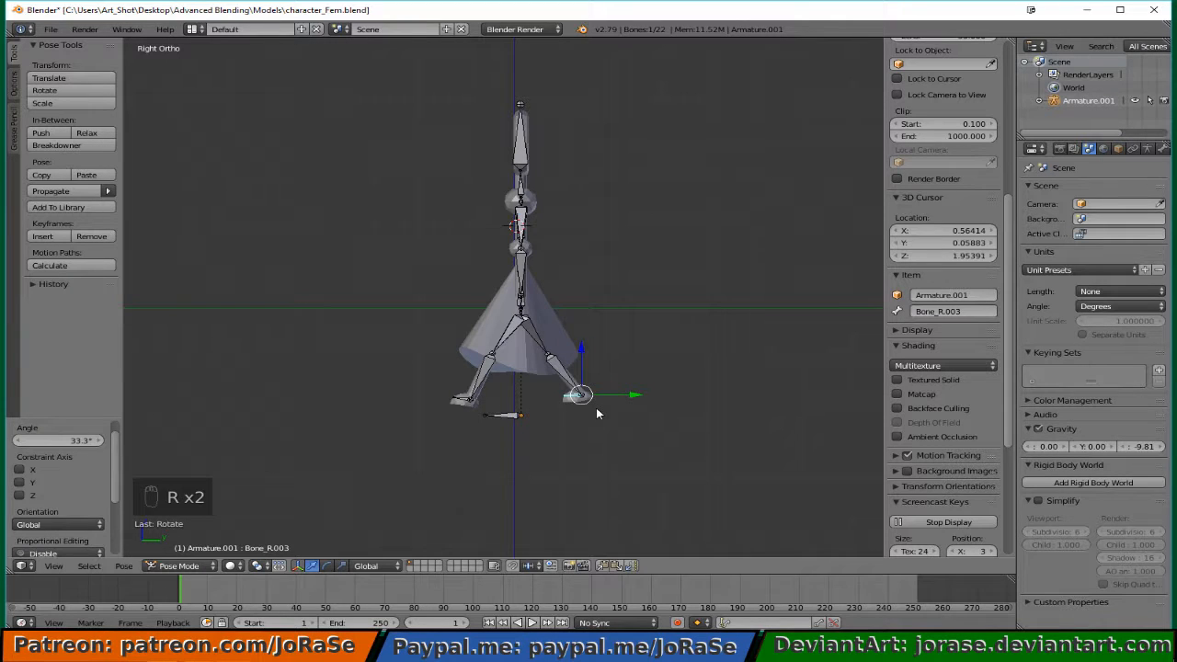
pyautogui.press('b')
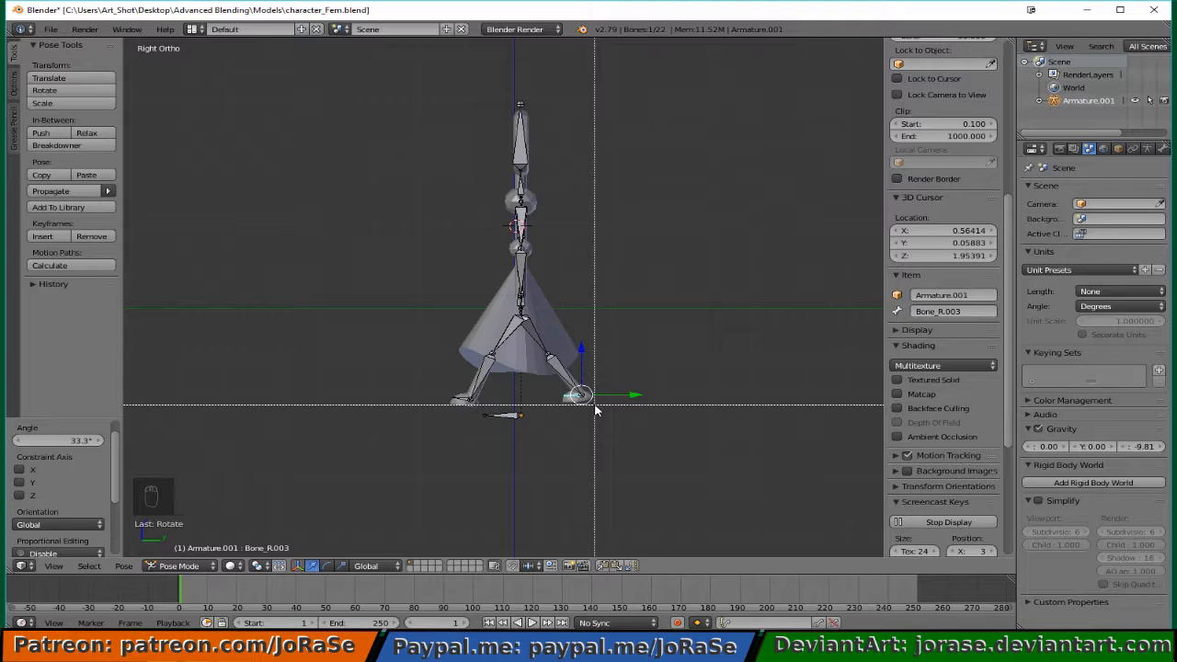
pyautogui.rightClick(594, 408)
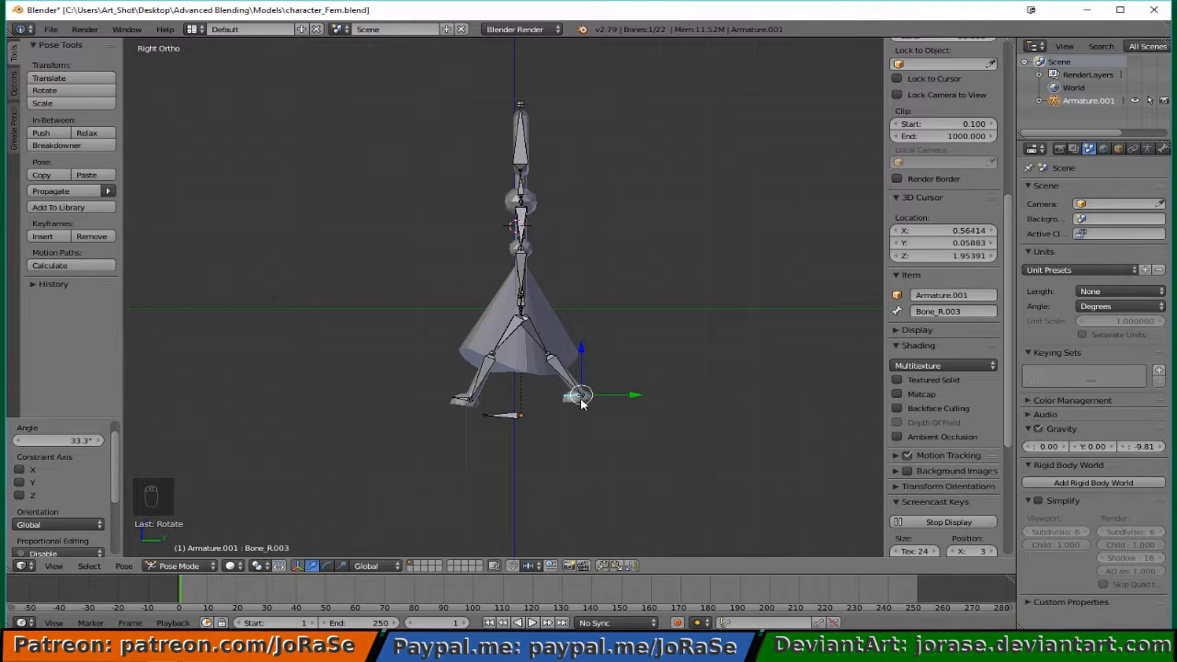
# Rotate the left upper leg bone forward by about another 3.89° and 1.09° to level the feet, leaving no bones selected.
pyautogui.rightClick(501, 343)
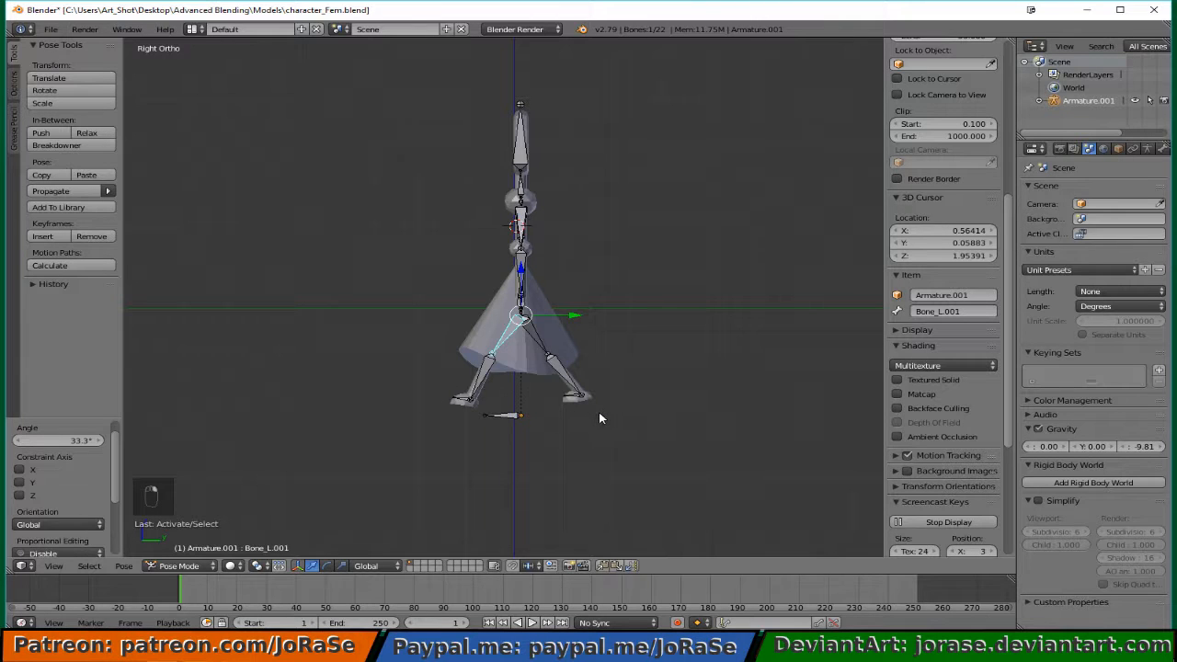
pyautogui.press('r')
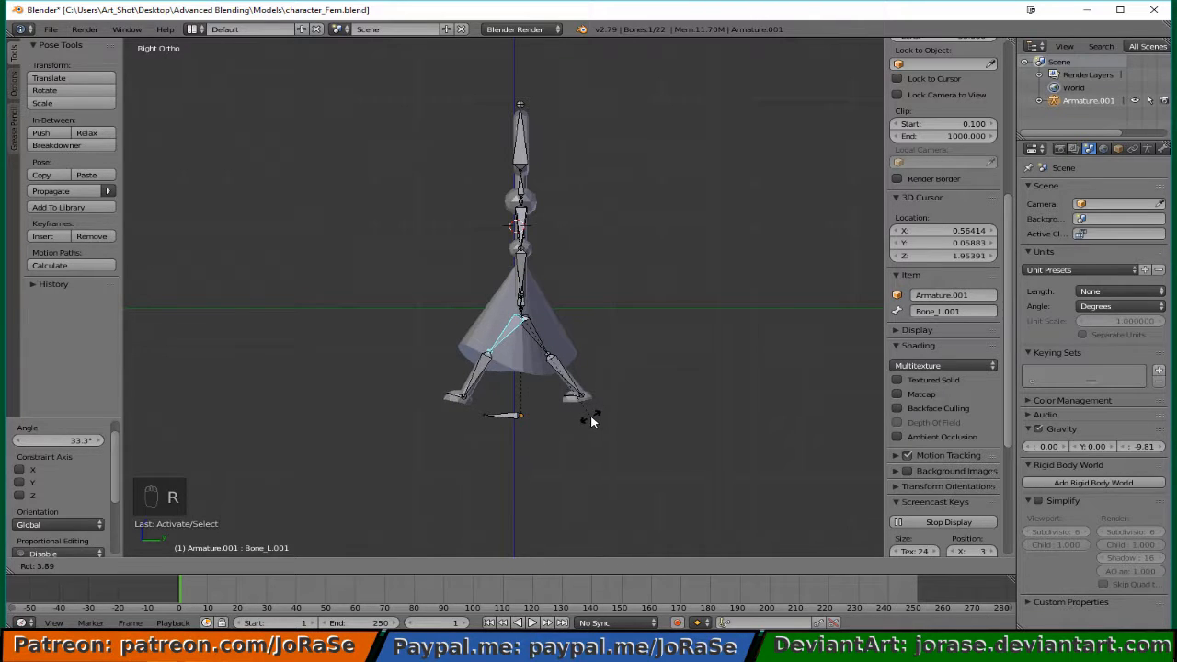
pyautogui.click(591, 421)
pyautogui.press('b')
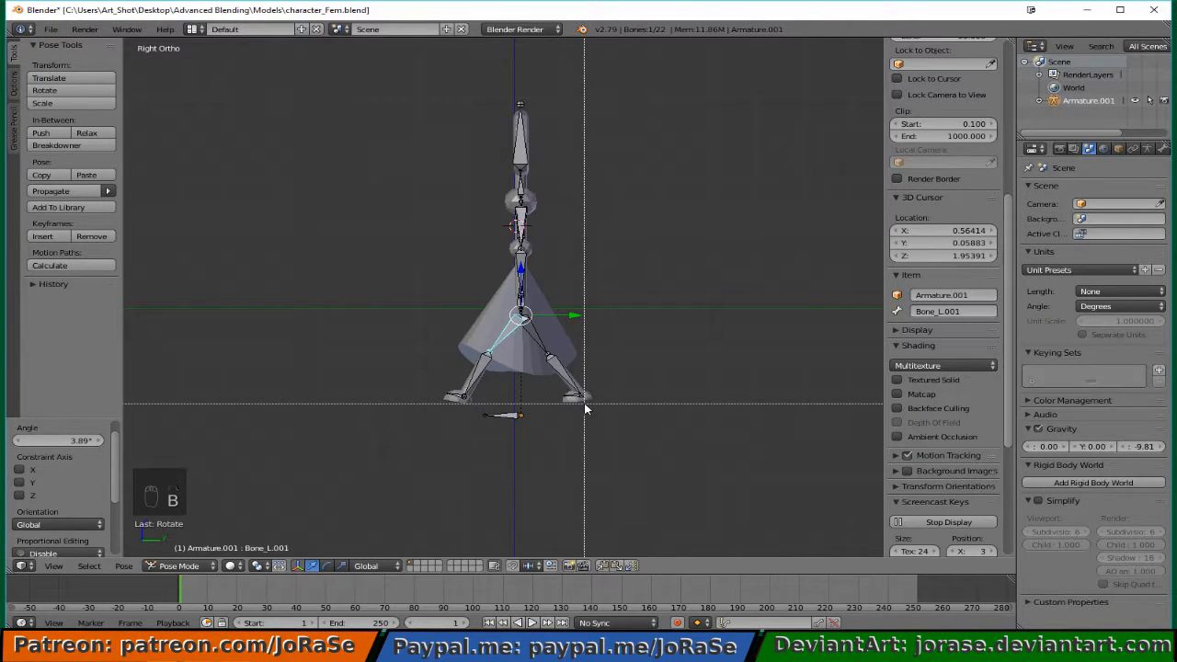
pyautogui.press('r')
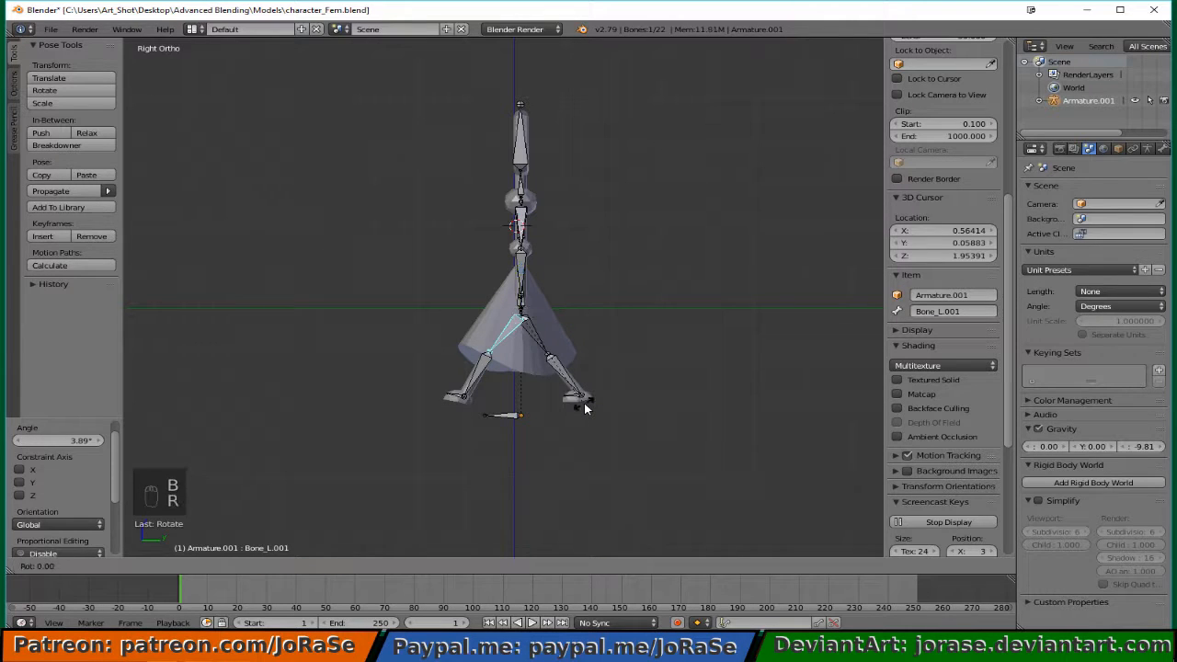
pyautogui.click(582, 403)
pyautogui.press('b')
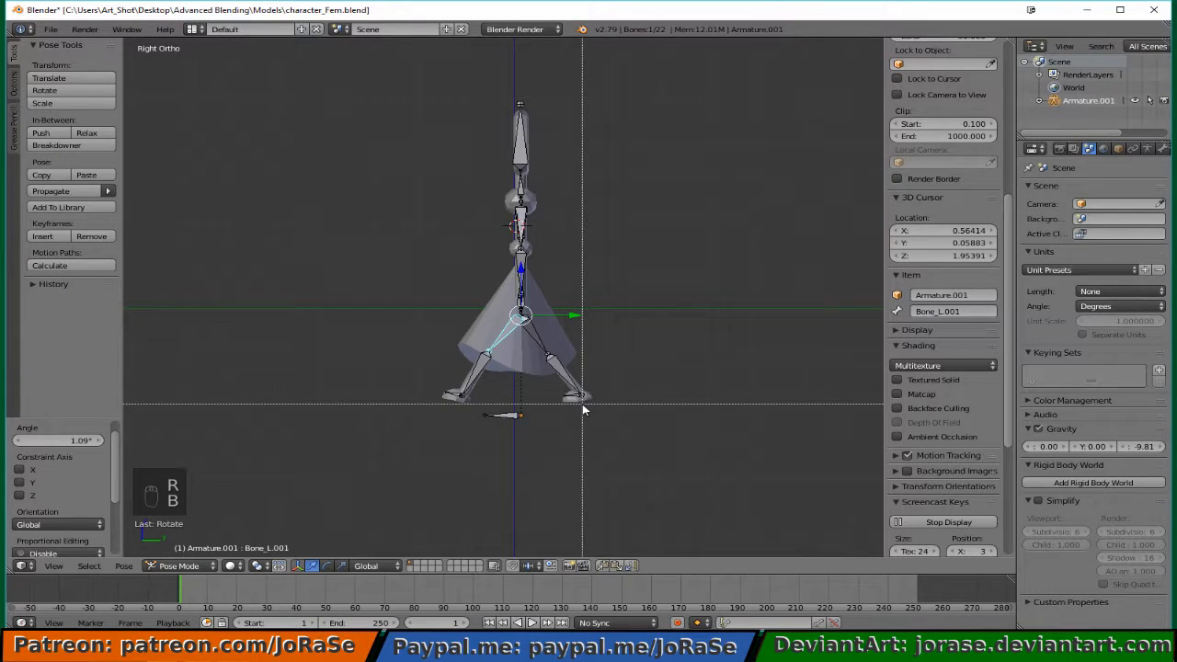
pyautogui.rightClick(581, 403)
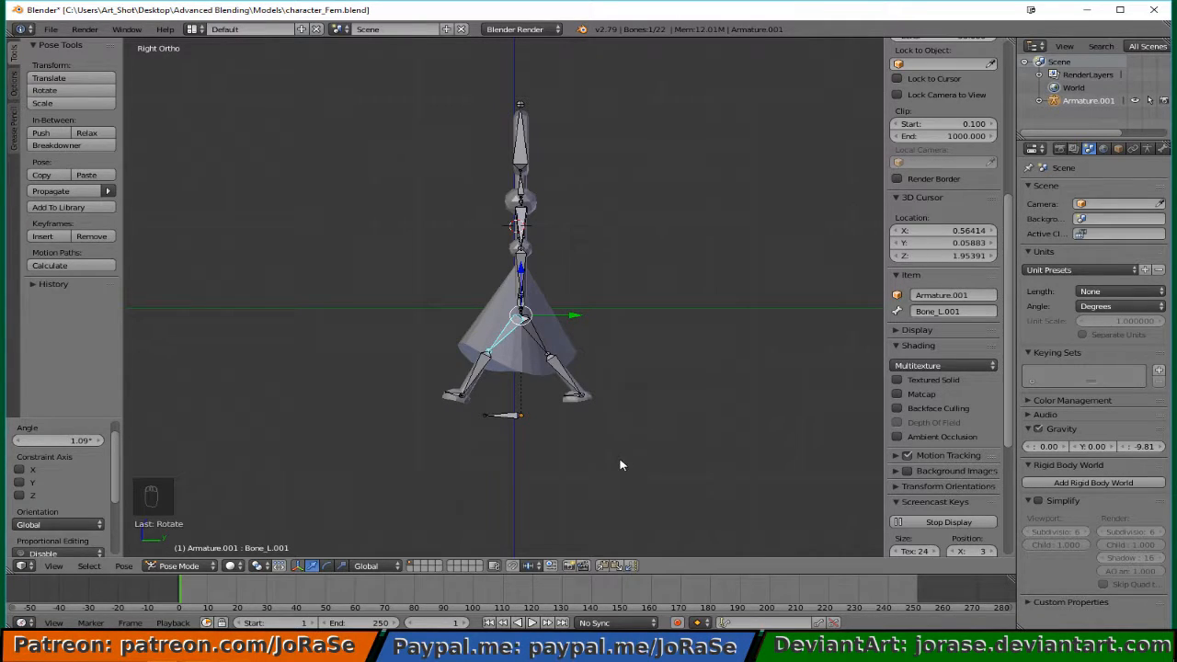
pyautogui.press('a')
pyautogui.moveTo(625, 457); pyautogui.dragTo(508, 446, button='middle')
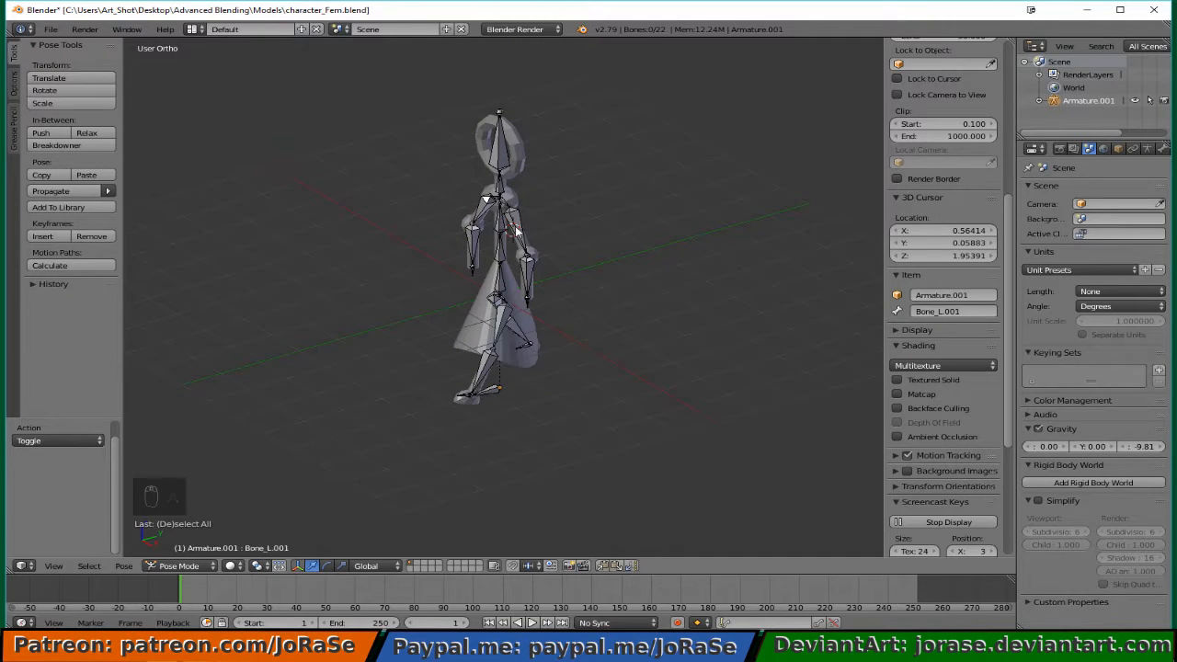
# Rotate the left upper arm bone Bone_L.005 backward by about -23.5° in side view, and select the left forearm bone.
pyautogui.rightClick(519, 235)
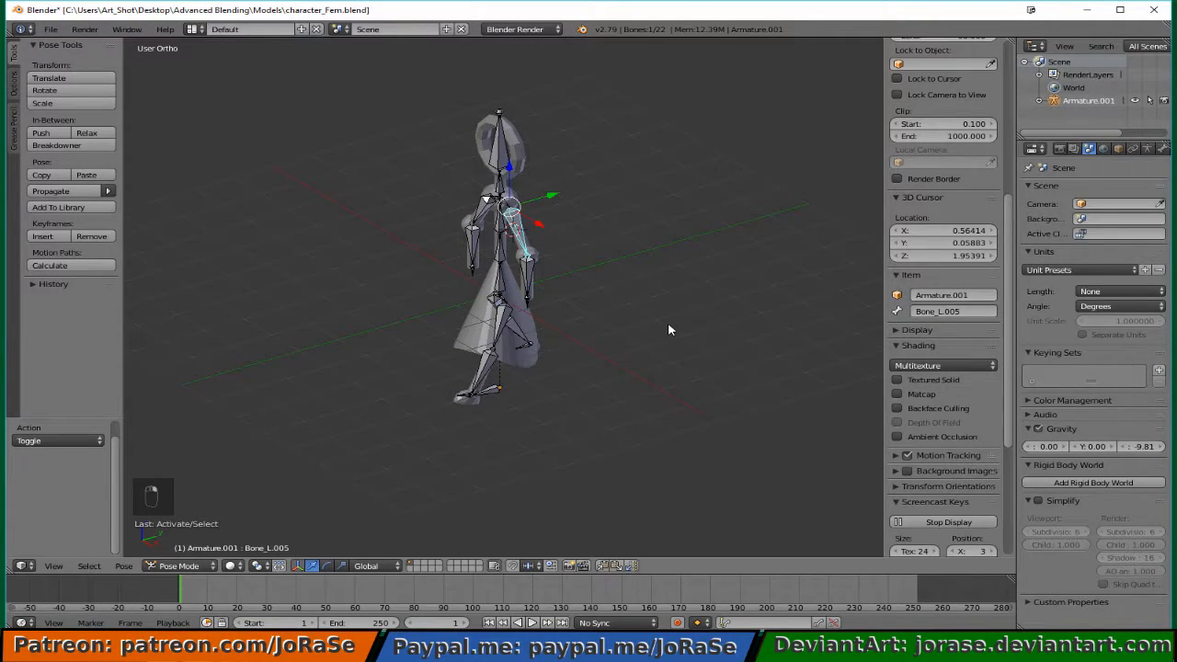
pyautogui.press('KP_3')
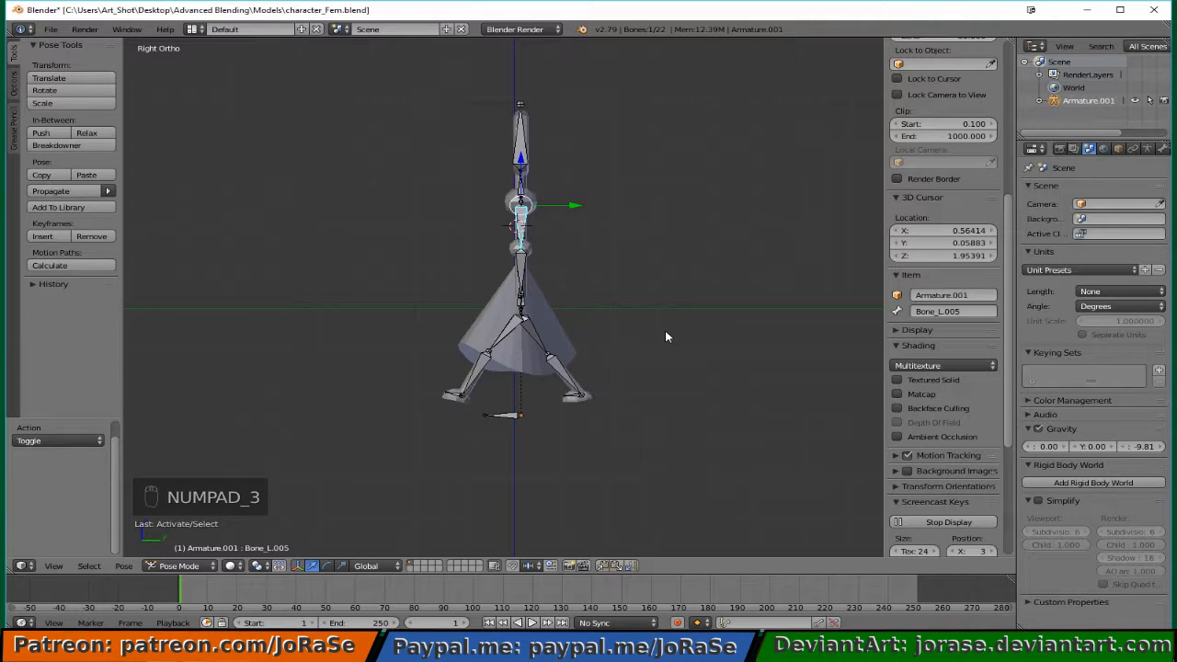
pyautogui.press('r')
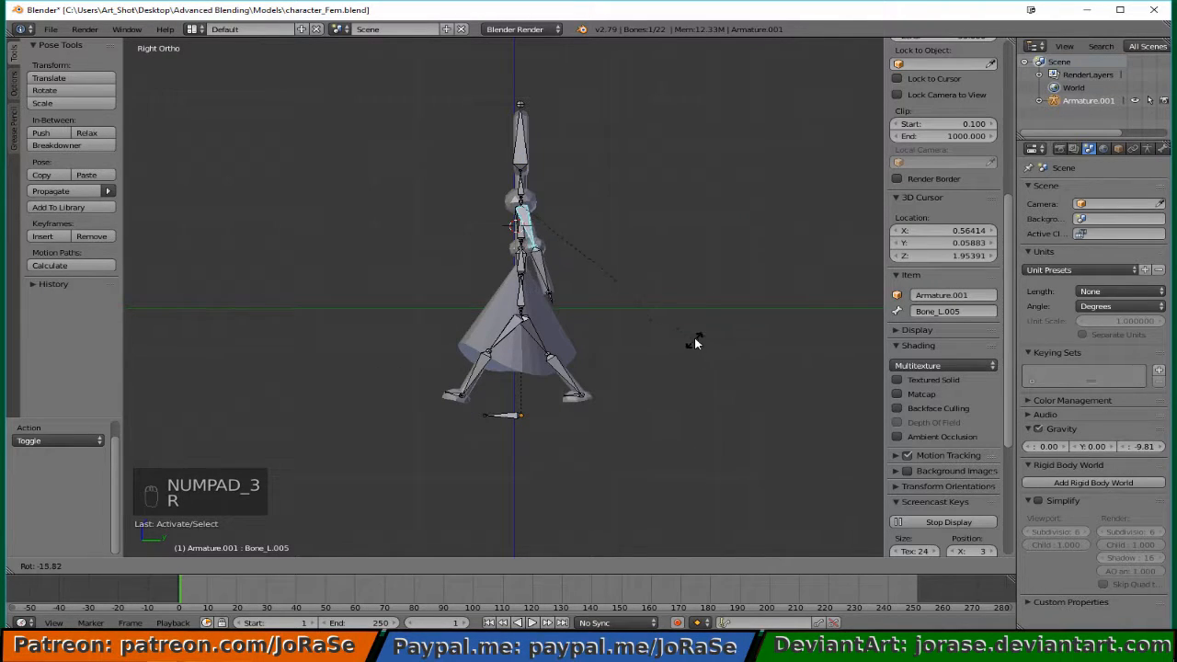
pyautogui.click(706, 320)
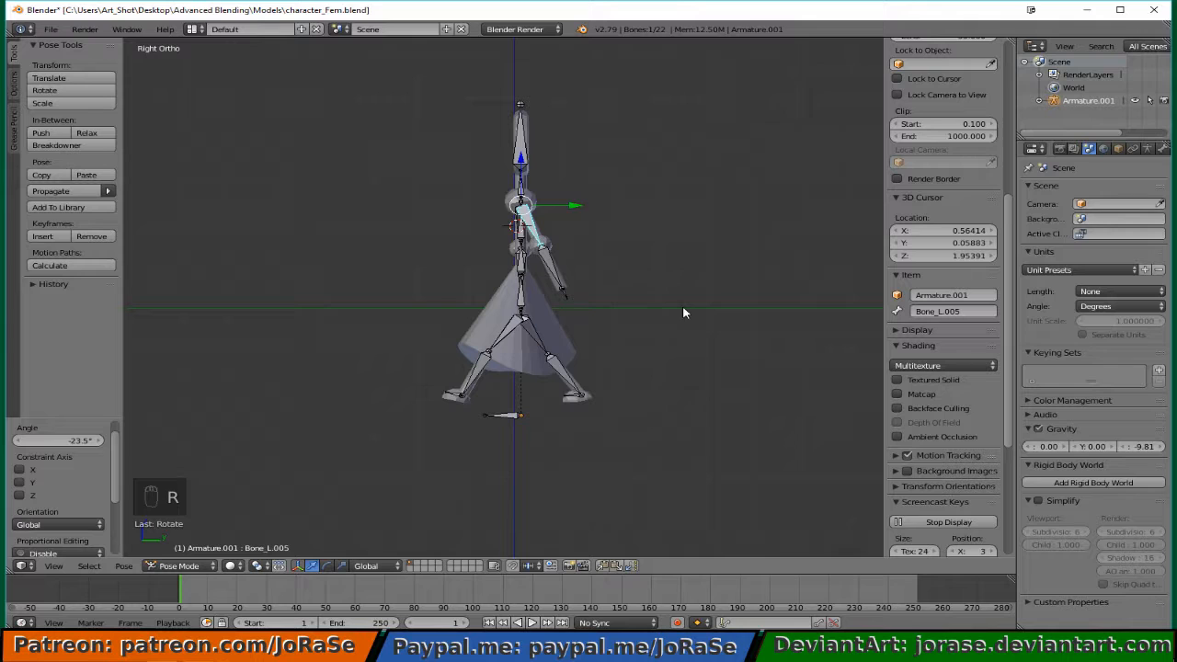
pyautogui.rightClick(558, 270)
pyautogui.moveTo(285, 342); pyautogui.dragTo(446, 358, button='middle')
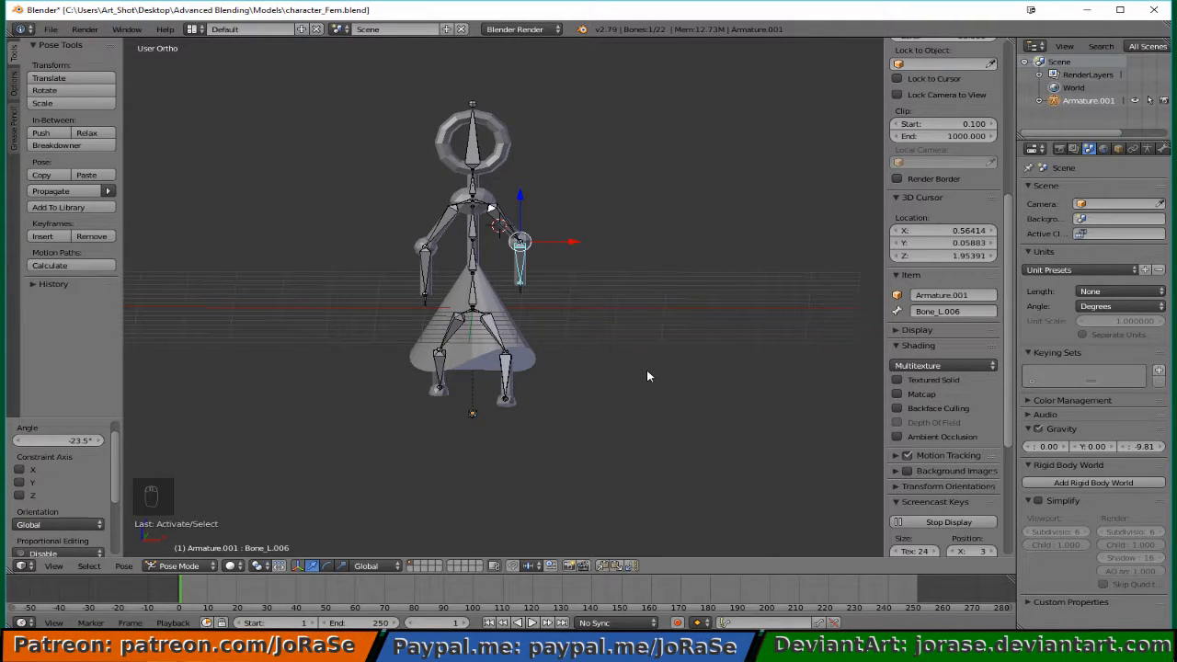
pyautogui.press('r')
pyautogui.press('x')
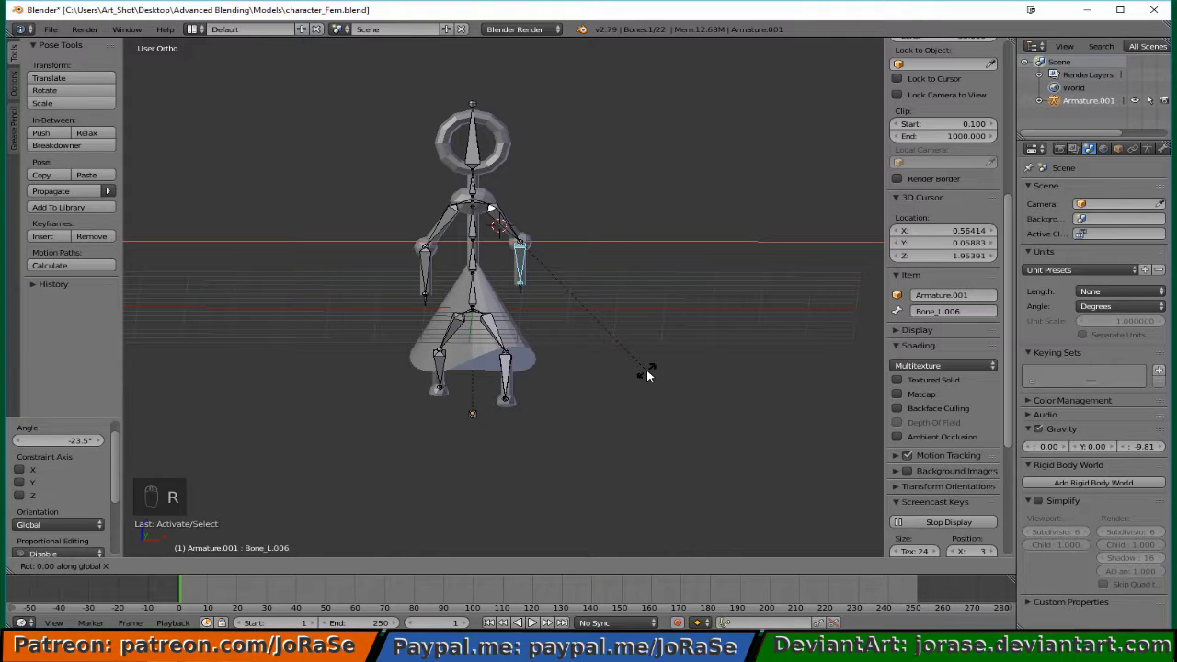
pyautogui.rightClick(663, 357)
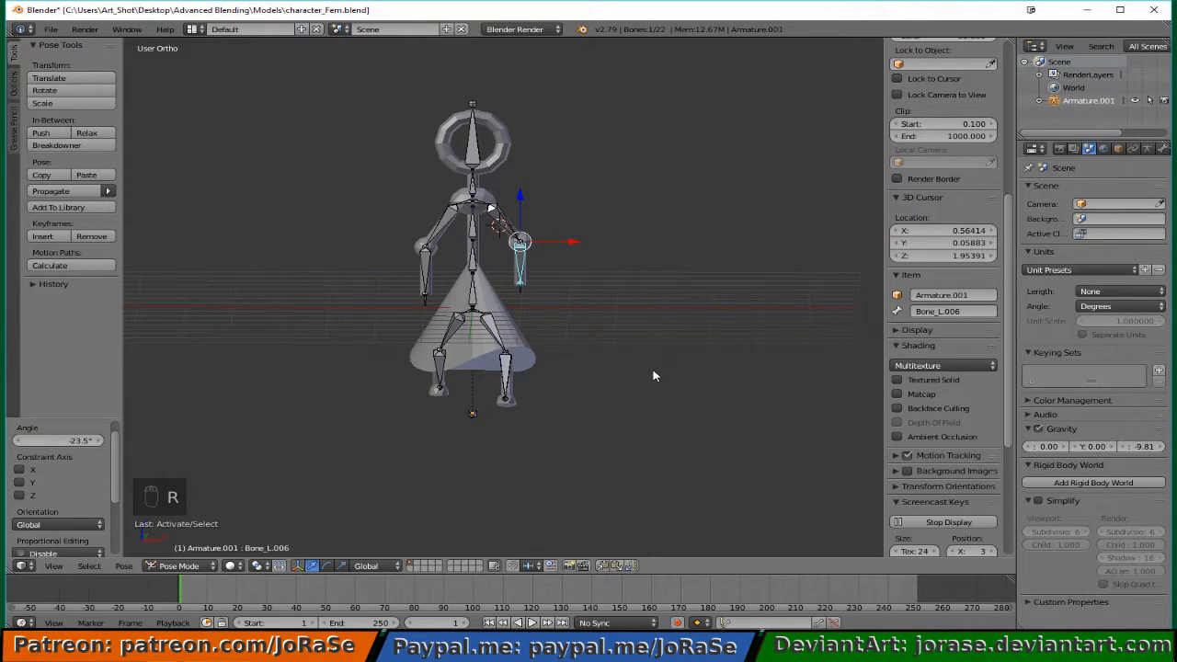
# Rotate the left forearm bone Bone_L.006 outward by about -14° around the global Y axis, leaving no bones selected.
pyautogui.press('r')
pyautogui.press('y')
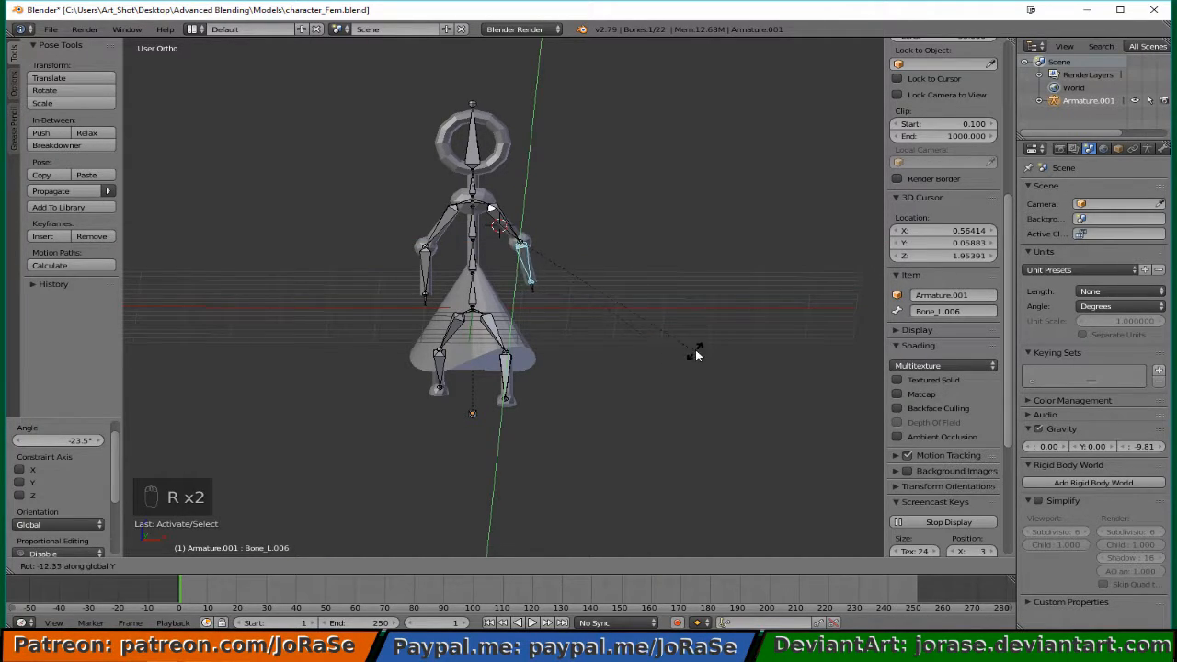
pyautogui.click(696, 350)
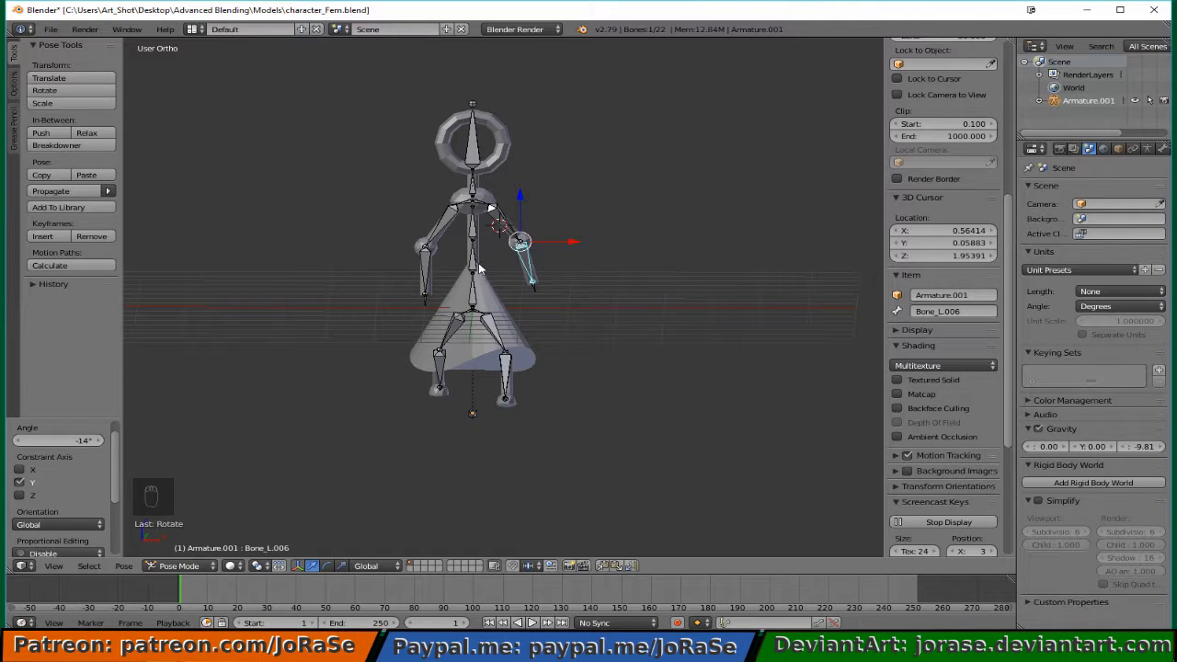
pyautogui.moveTo(485, 313); pyautogui.dragTo(336, 319, button='middle')
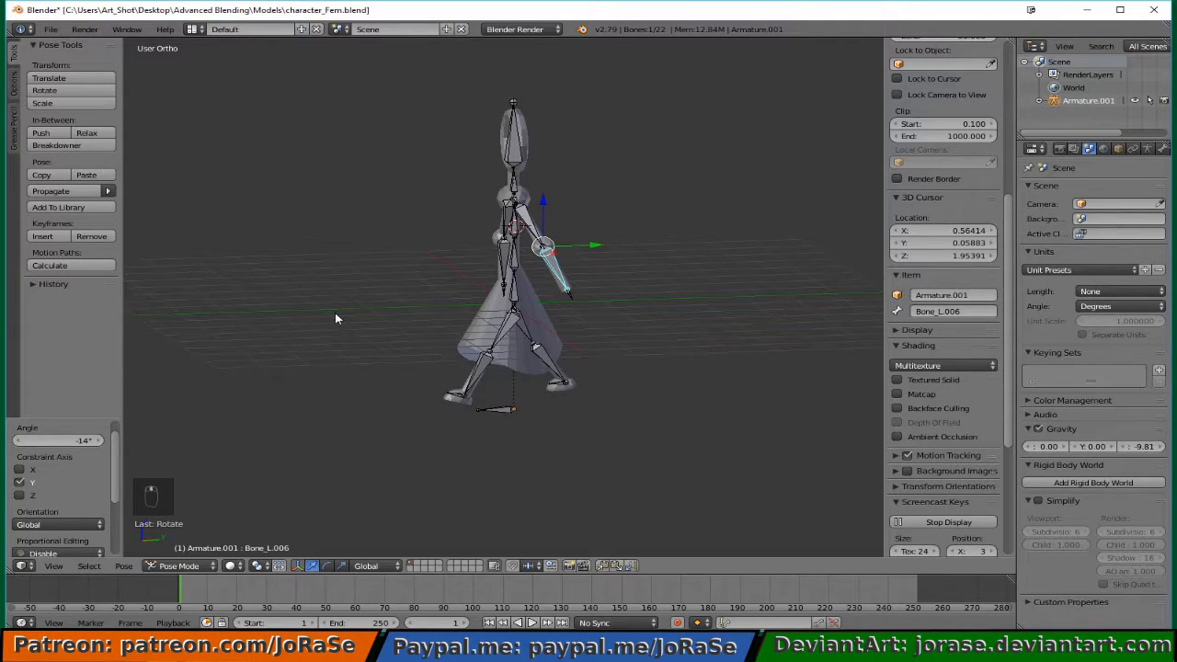
pyautogui.press('KP_3')
pyautogui.press('a')
pyautogui.press('a')
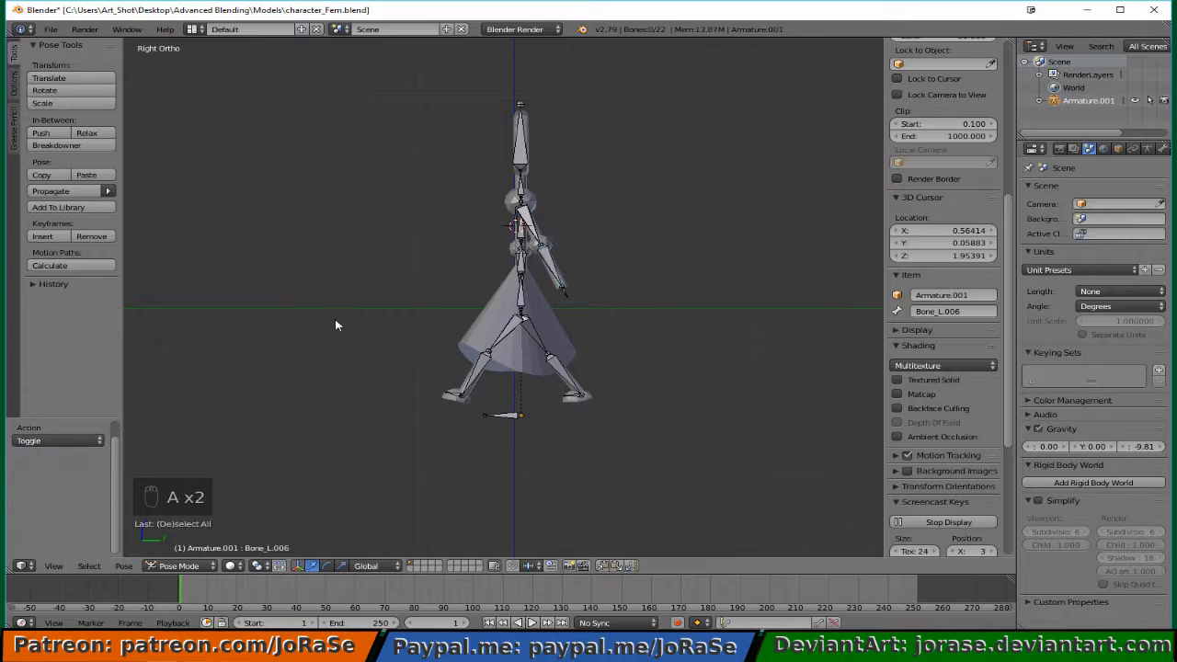
# Rotate the right upper arm bone Bone_R.005 forward by about 24.5° in side view.
pyautogui.moveTo(429, 273); pyautogui.dragTo(442, 231, button='middle')
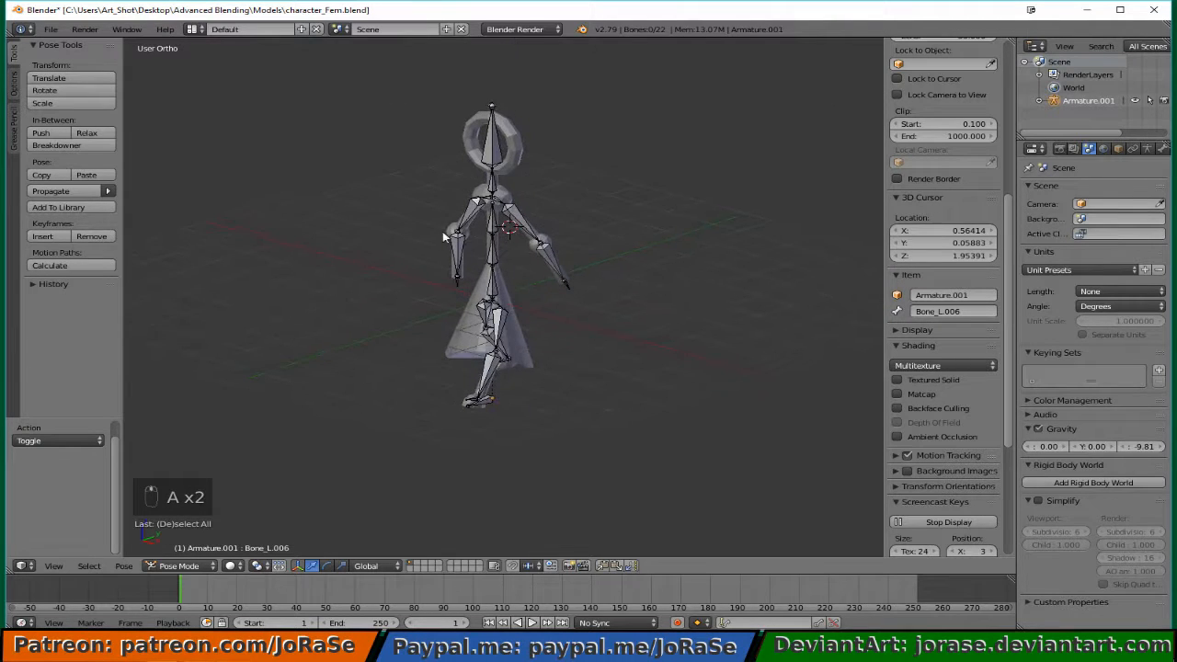
pyautogui.rightClick(465, 220)
pyautogui.press('KP_3')
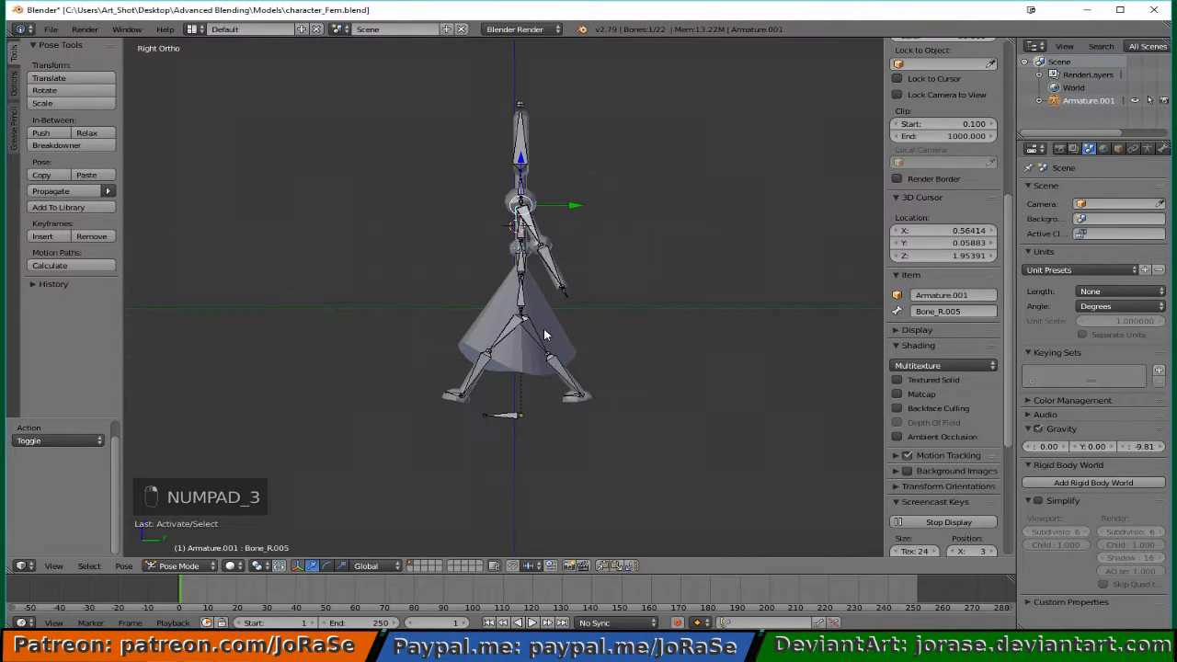
pyautogui.press('r')
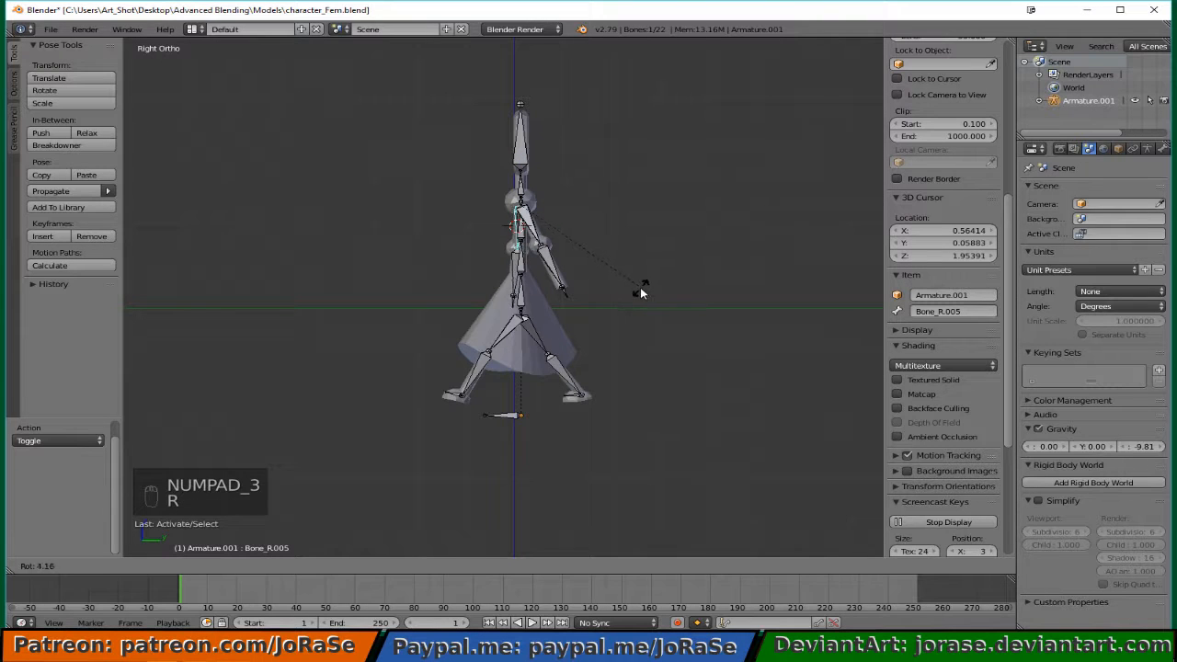
pyautogui.click(595, 310)
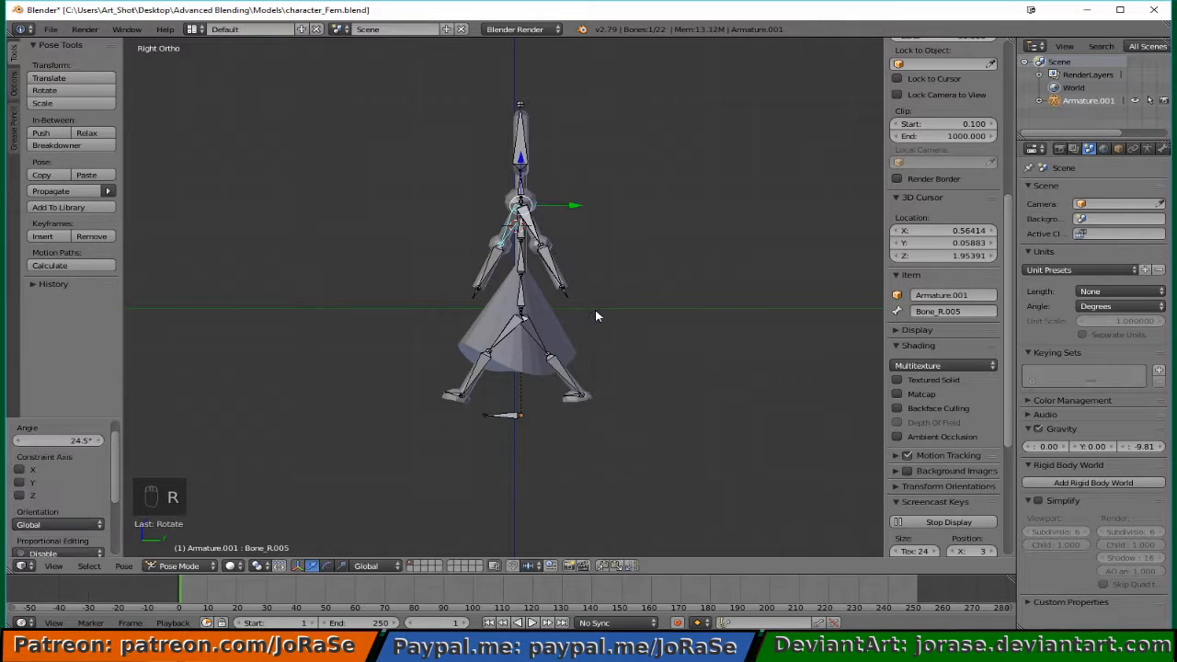
pyautogui.click(594, 310)
# Rotate the right forearm bone Bone_R.006 inward by about -22.1° around the global Y axis.
pyautogui.moveTo(363, 386); pyautogui.dragTo(438, 267, button='middle')
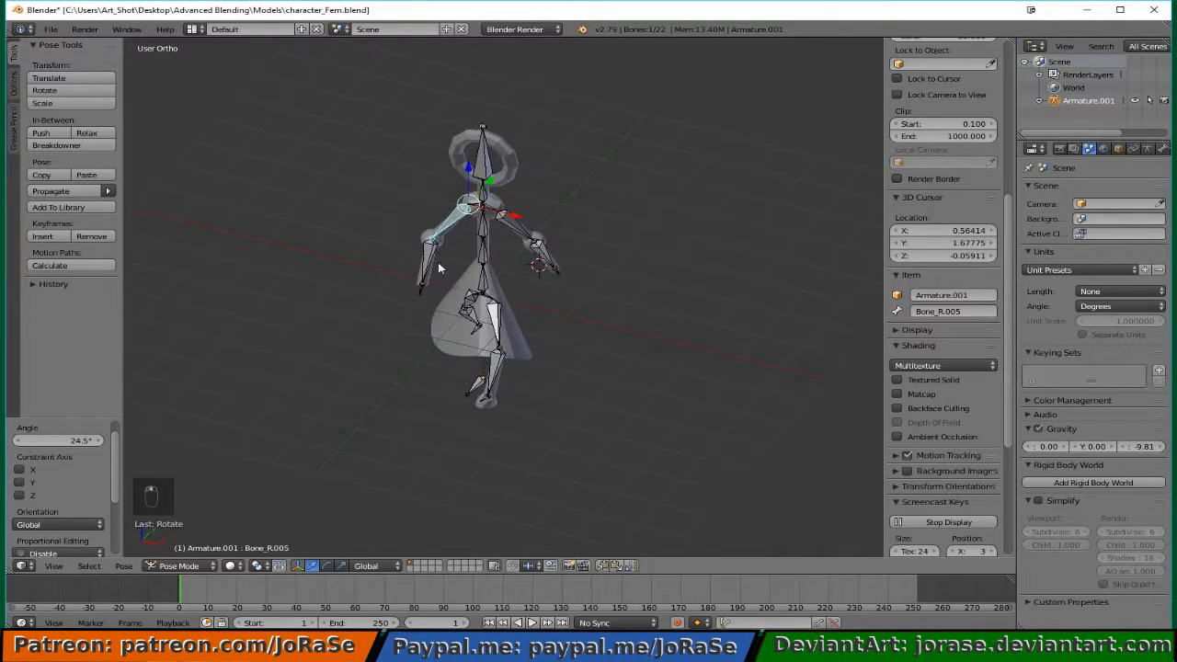
pyautogui.rightClick(418, 264)
pyautogui.press('r')
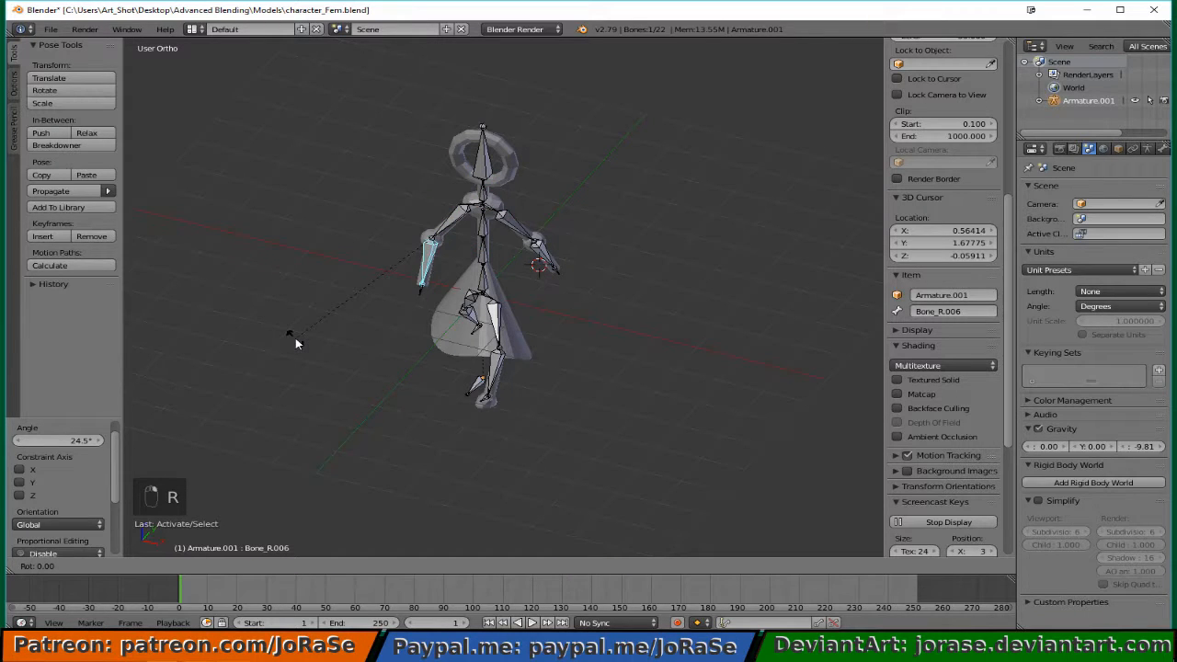
pyautogui.press('y')
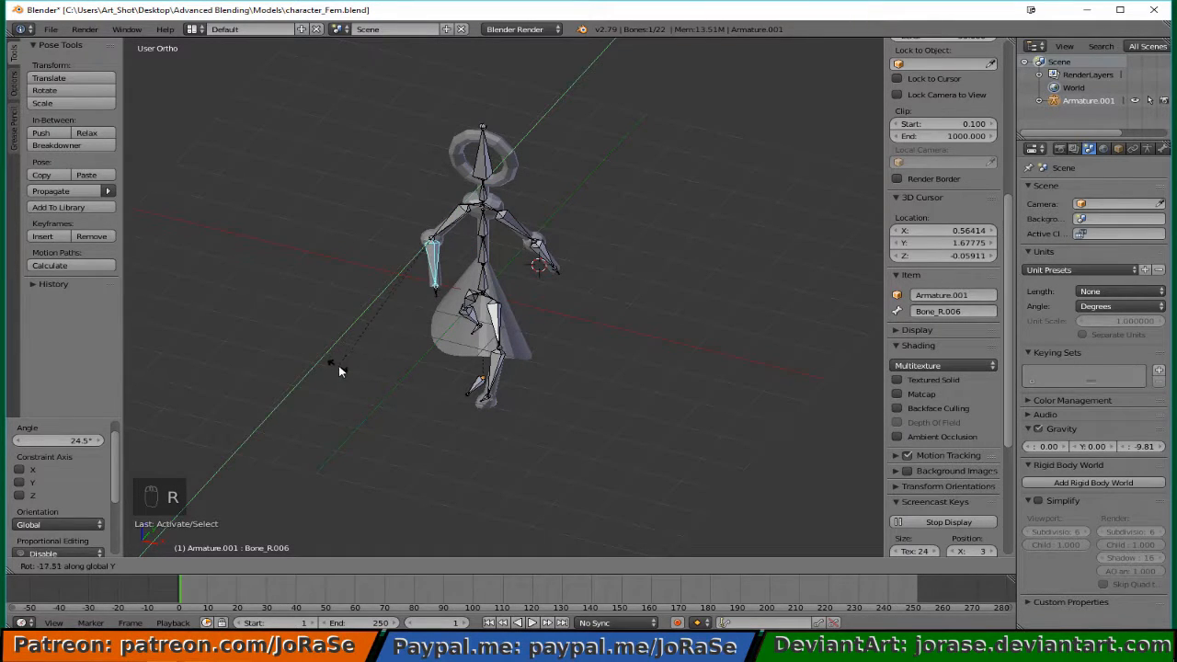
pyautogui.click(352, 368)
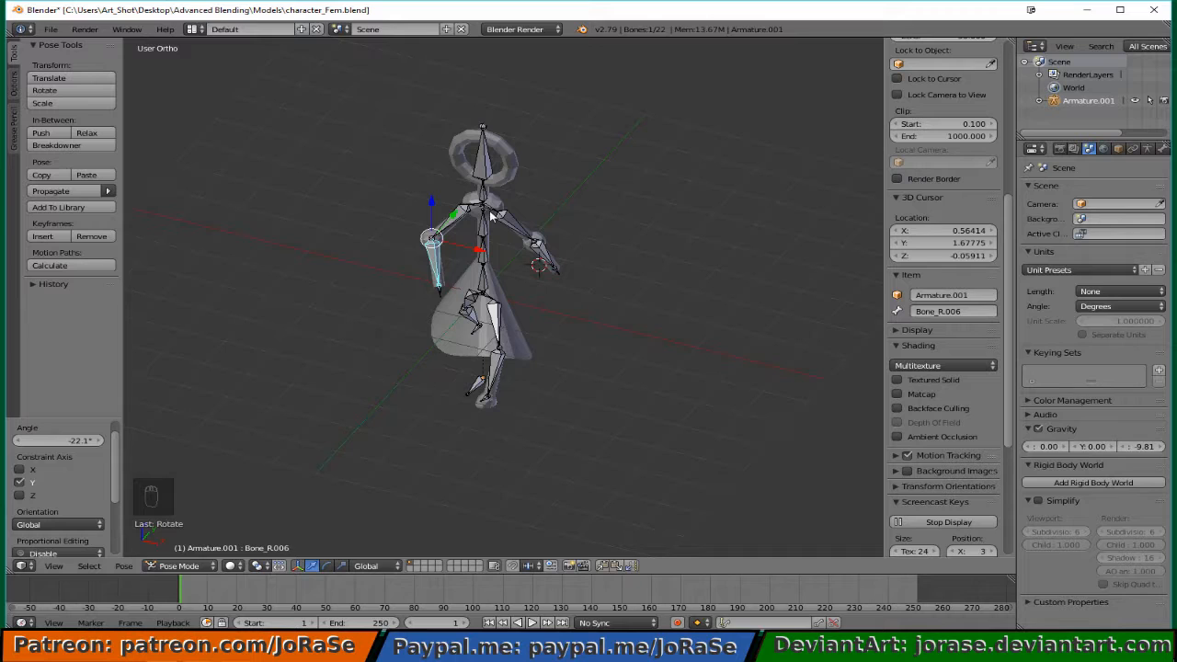
# Turn the head bone Bone.005 by about -22.8° in top view.
pyautogui.rightClick(487, 171)
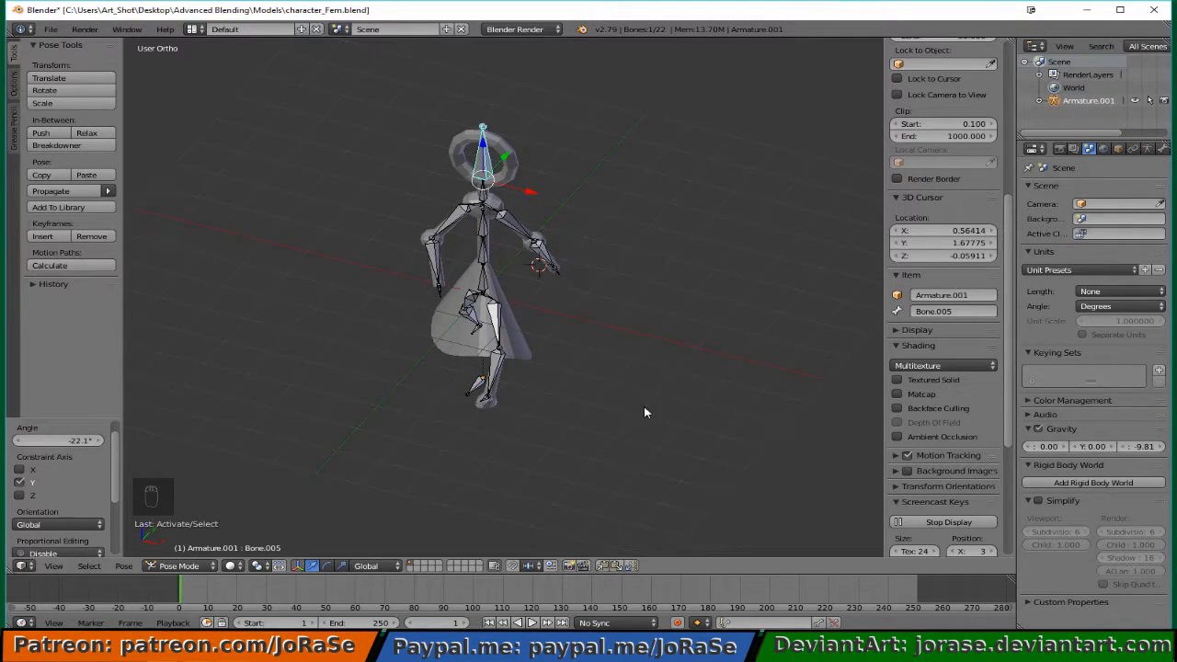
pyautogui.scroll(4, 648, 386)
pyautogui.keyDown('shift'); pyautogui.moveTo(630, 307); pyautogui.dragTo(570, 496, button='middle'); pyautogui.keyUp('shift')
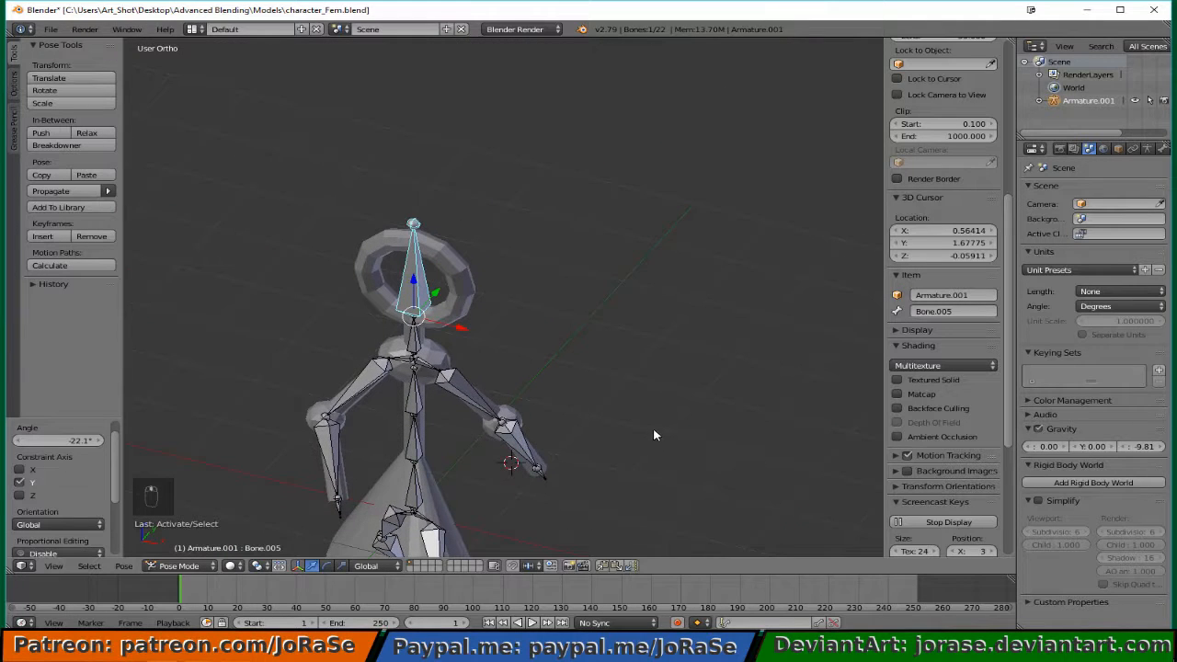
pyautogui.press('KP_7')
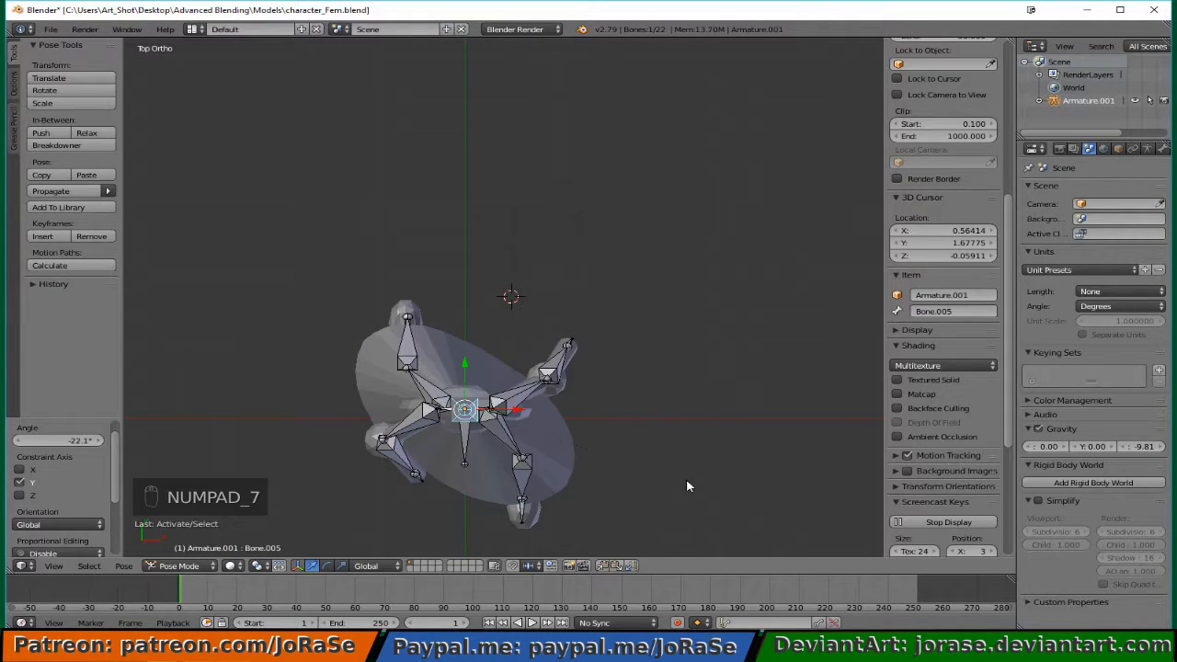
pyautogui.press('r')
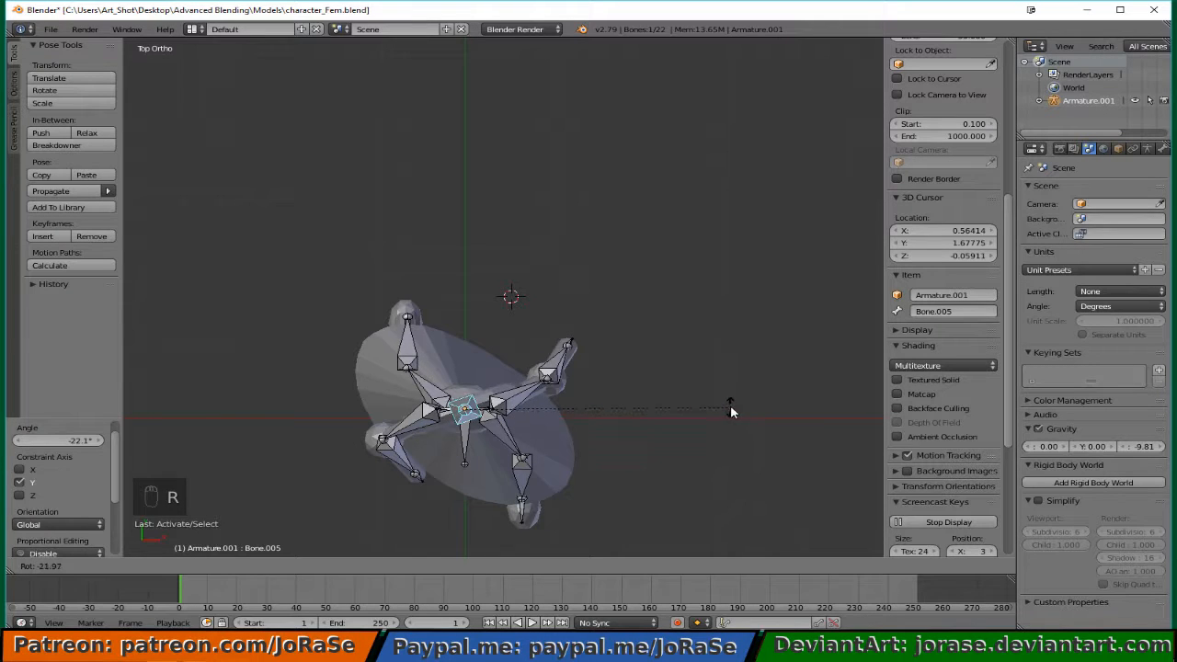
pyautogui.click(733, 403)
# Select all bones of the armature and insert a LocRotScale keyframe for the pose at frame 1.
pyautogui.moveTo(701, 494); pyautogui.dragTo(711, 391, button='middle')
pyautogui.scroll(-2, 711, 389)
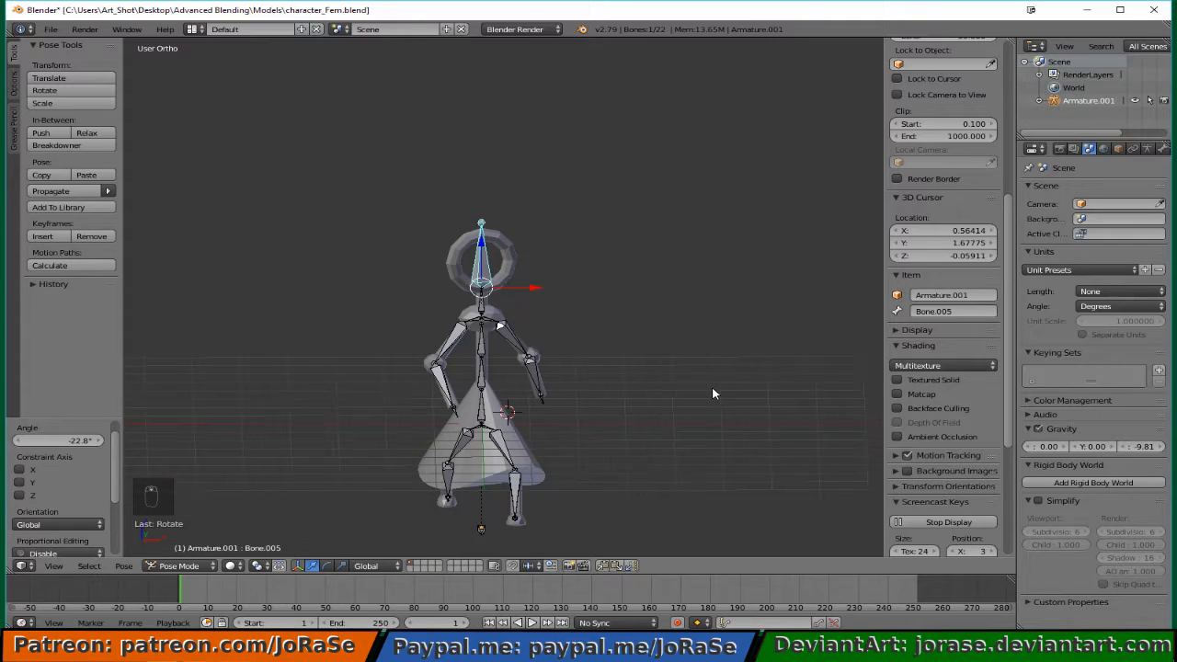
pyautogui.press('a')
pyautogui.press('a')
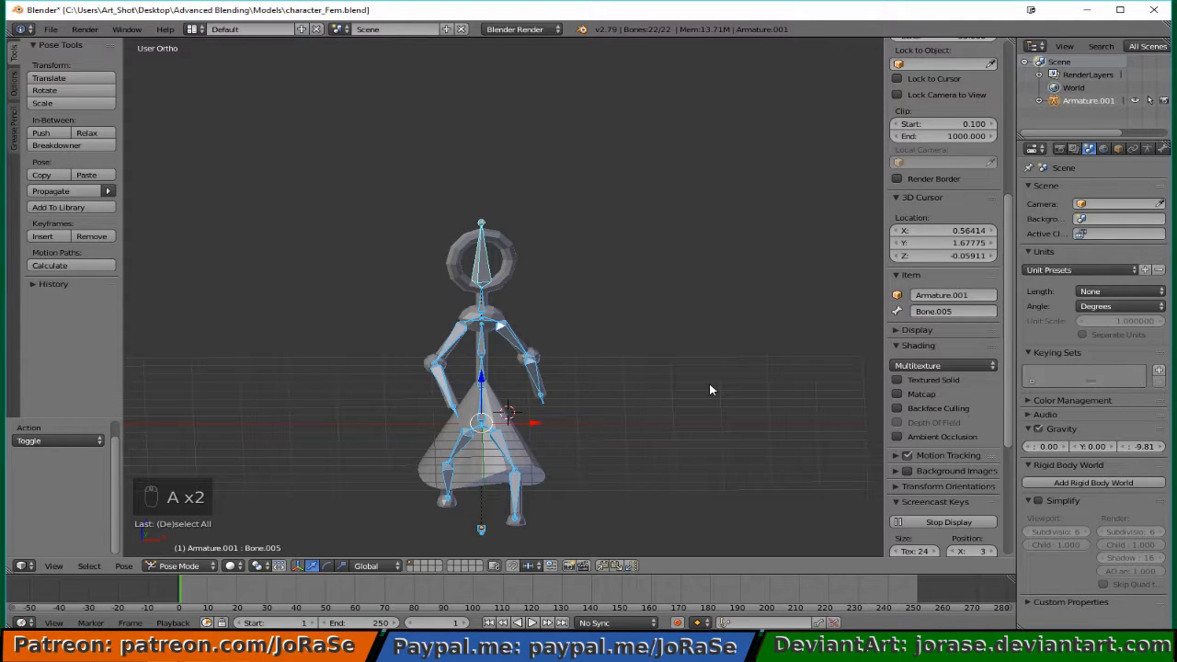
pyautogui.press('i')
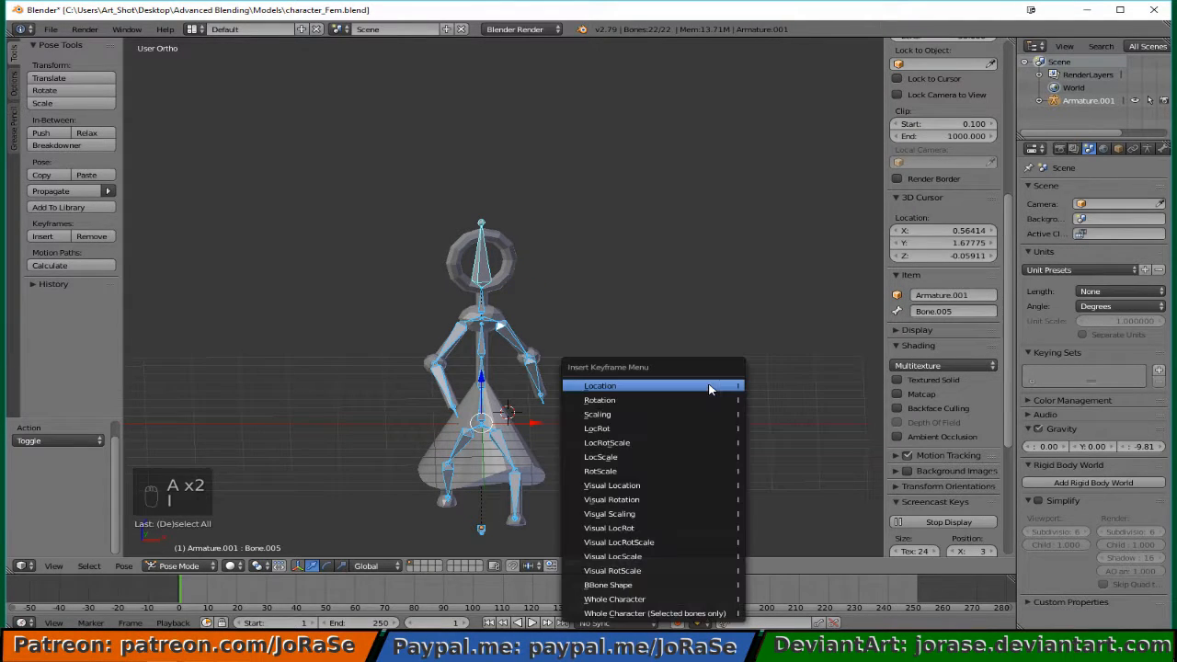
pyautogui.click(683, 446)
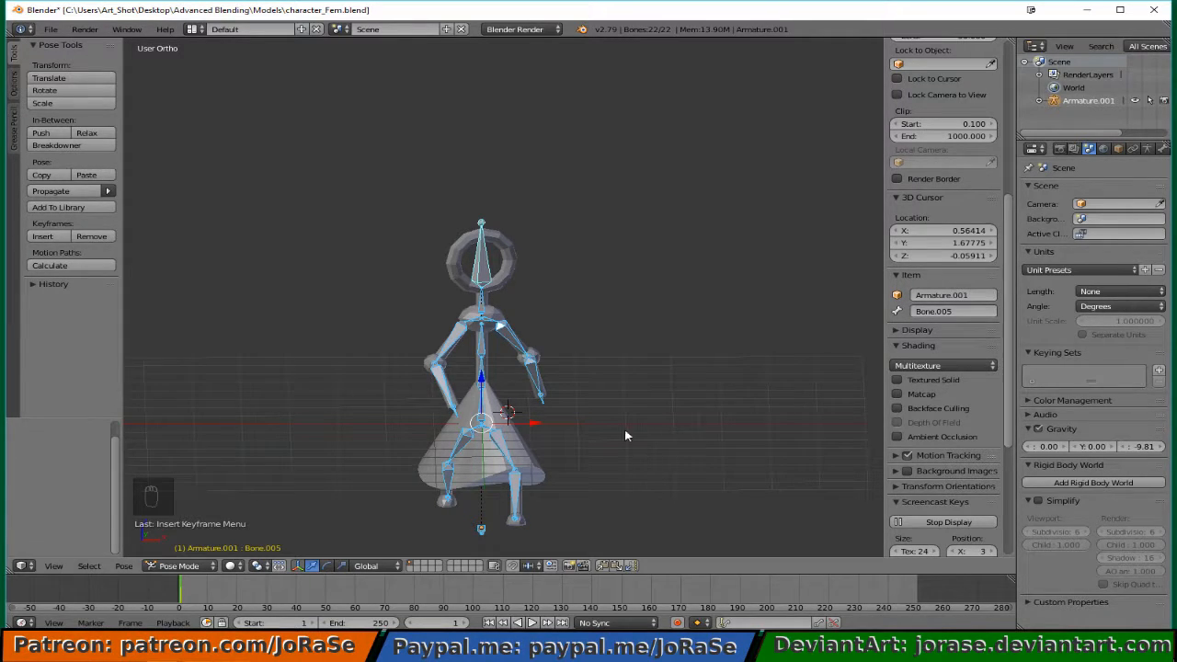
# Move the timeline's current frame to 30.
pyautogui.moveTo(596, 414); pyautogui.dragTo(461, 425, button='middle')
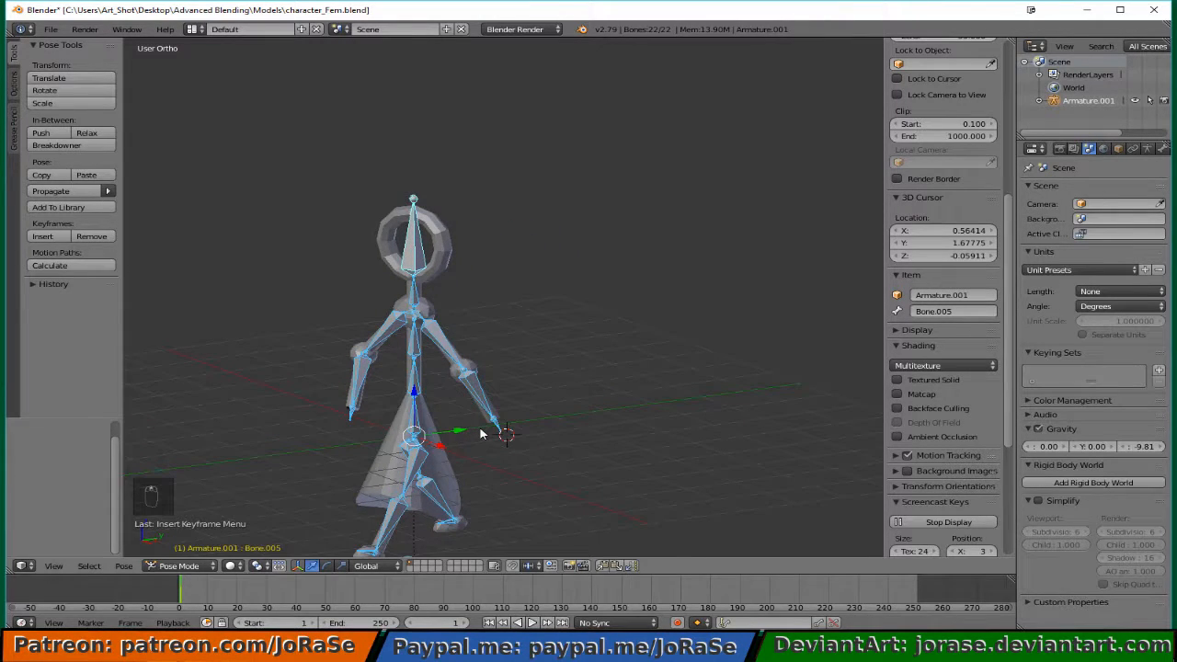
pyautogui.click(269, 593)
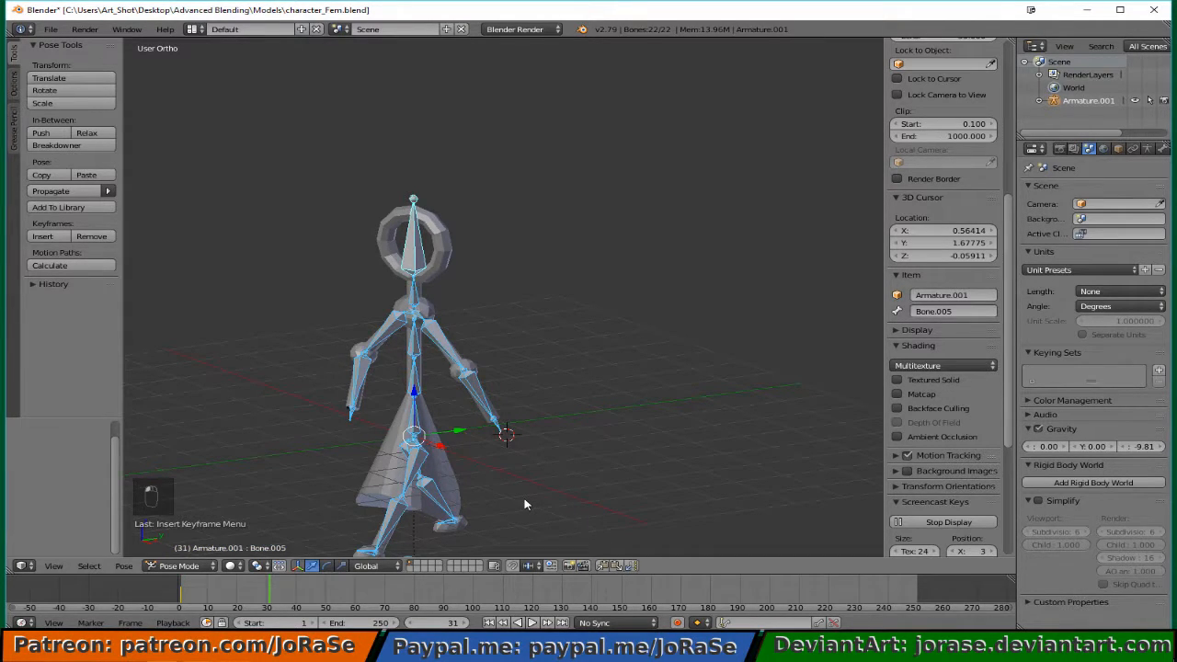
pyautogui.press('Left')
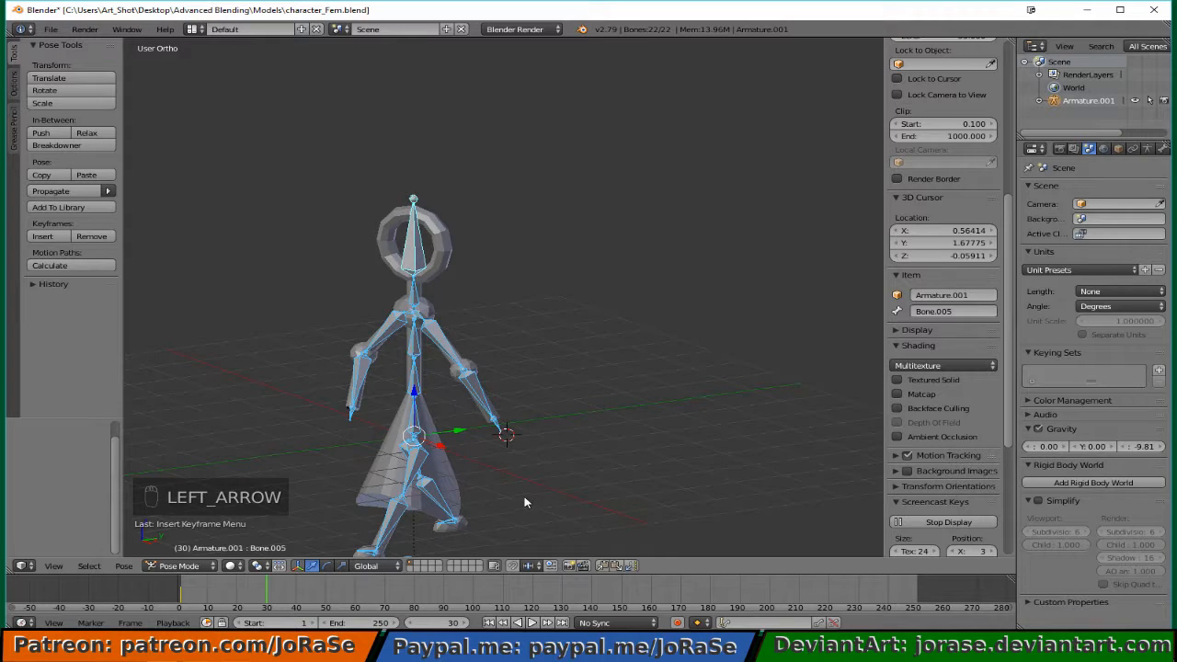
# Take the armature out of Pose Mode and put it in Object Mode.
pyautogui.moveTo(524, 502); pyautogui.dragTo(476, 469, button='middle')
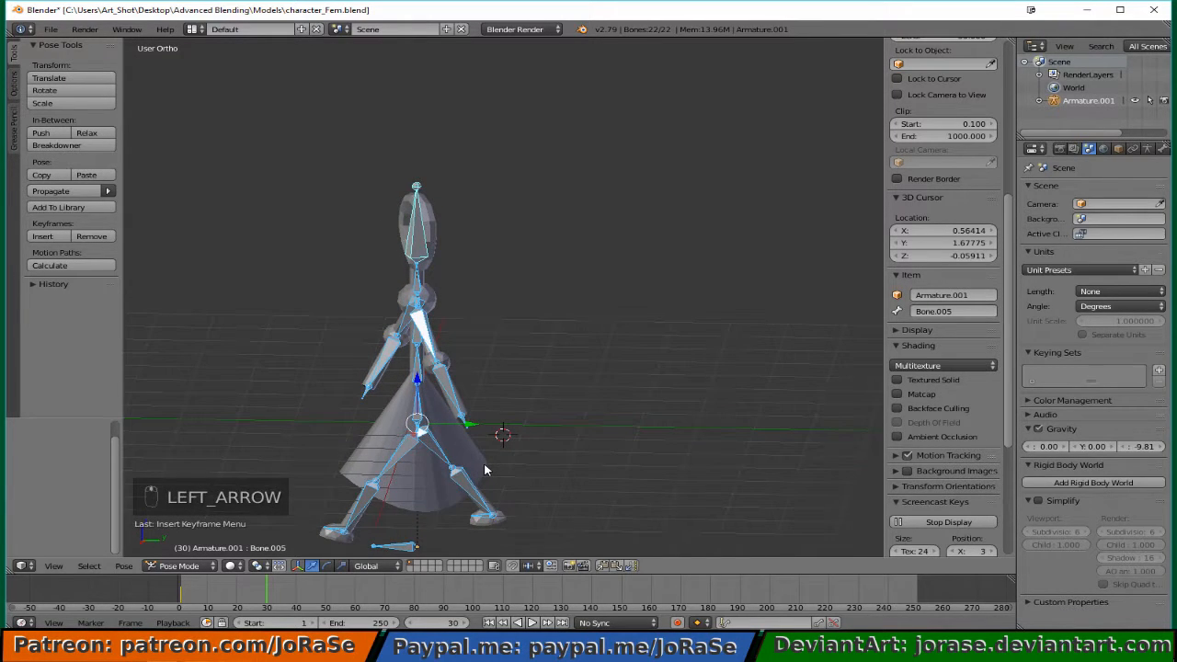
pyautogui.press('KP_3')
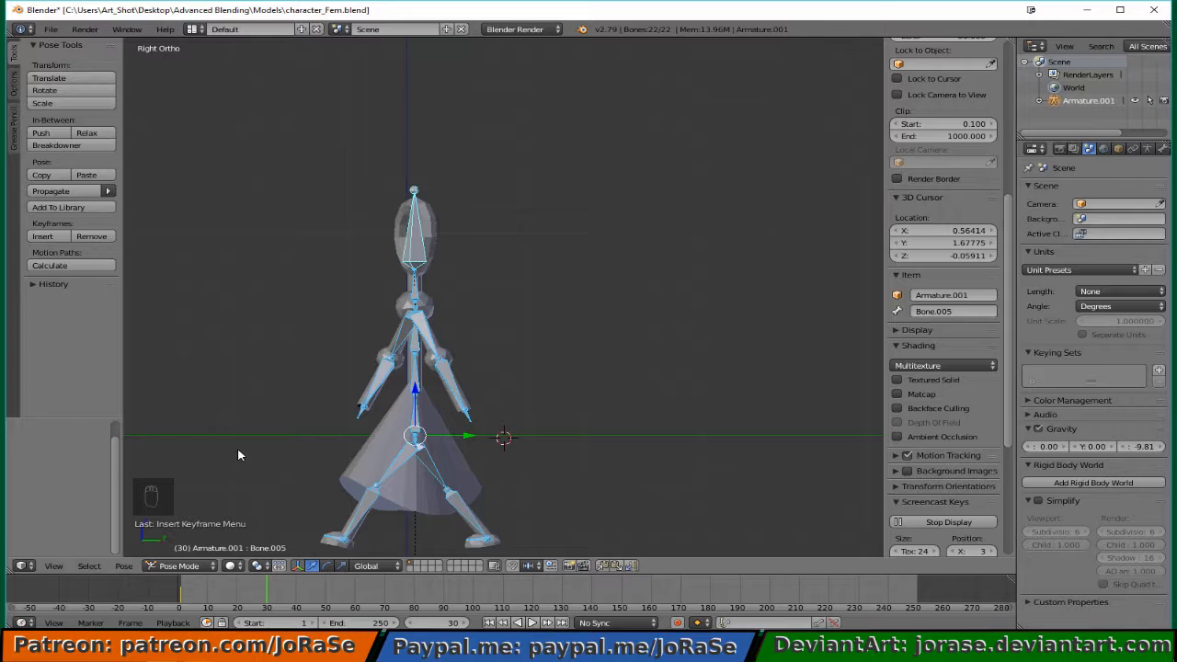
pyautogui.moveTo(237, 452); pyautogui.dragTo(346, 473, button='middle')
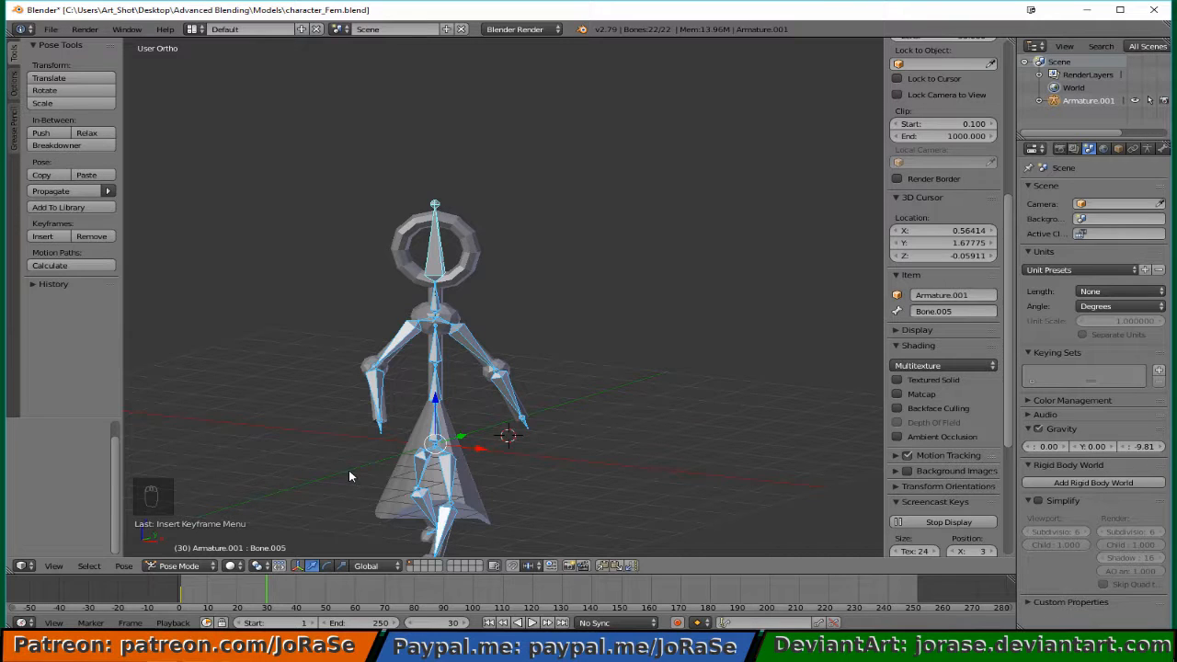
pyautogui.press('Tab')
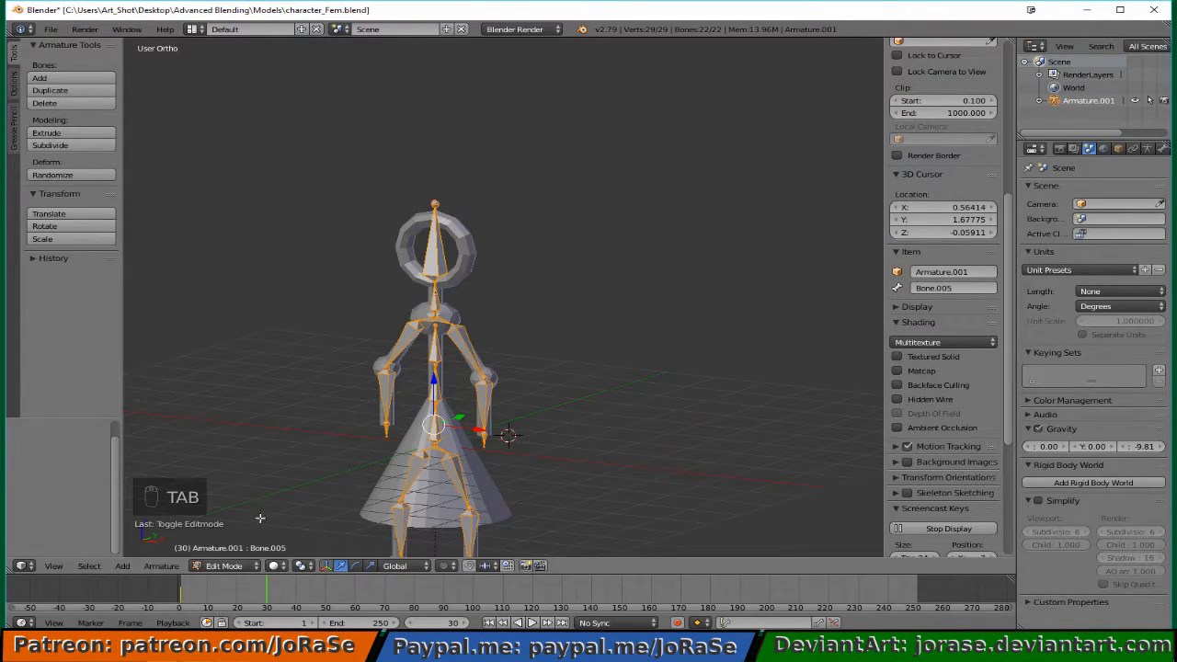
pyautogui.click(241, 566)
pyautogui.click(246, 552)
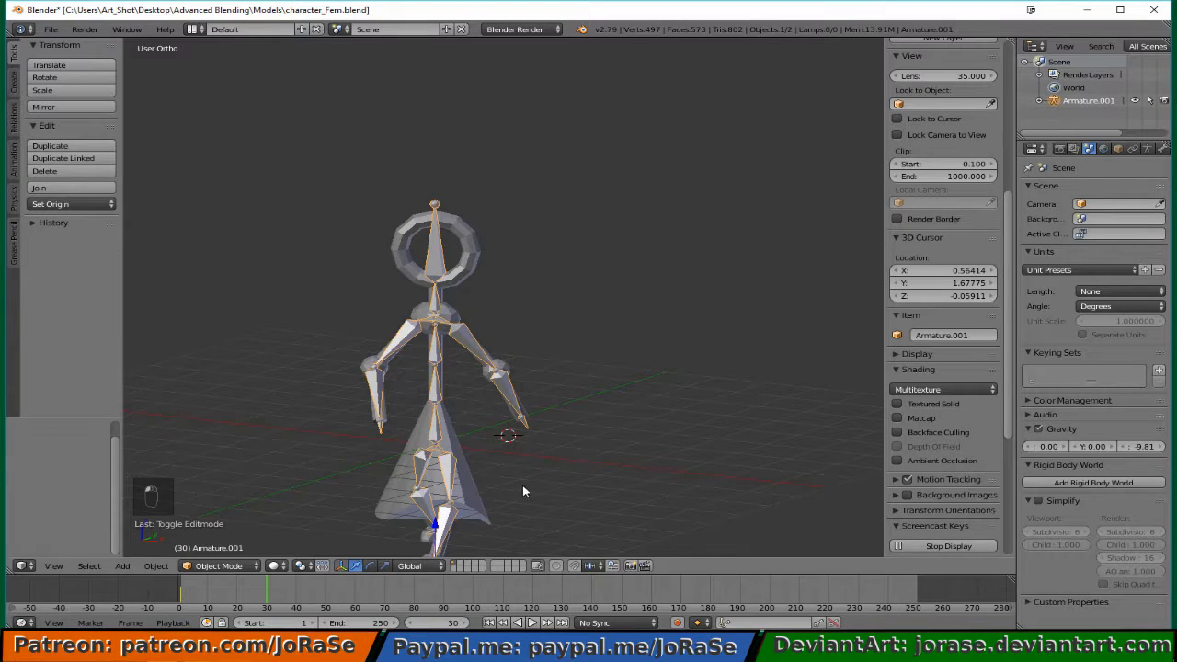
# Deselect everything and add an Ico Sphere at the 3D cursor in right view.
pyautogui.moveTo(522, 485); pyautogui.dragTo(422, 474, button='middle')
pyautogui.press('KP_3')
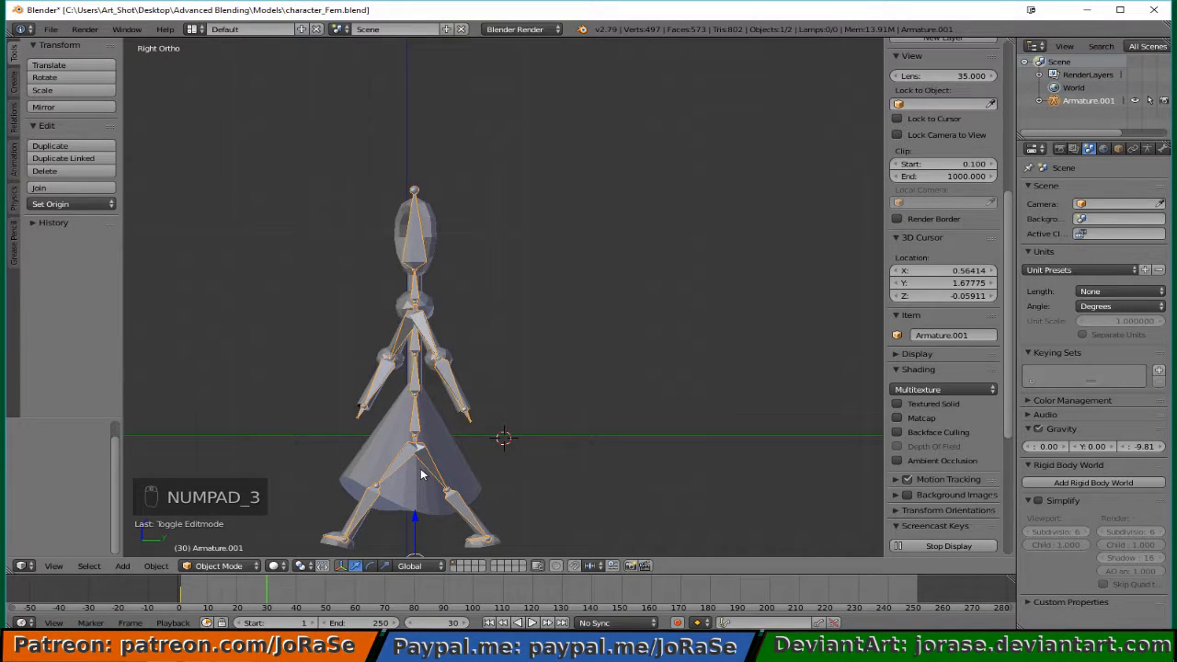
pyautogui.press('a')
pyautogui.press('a')
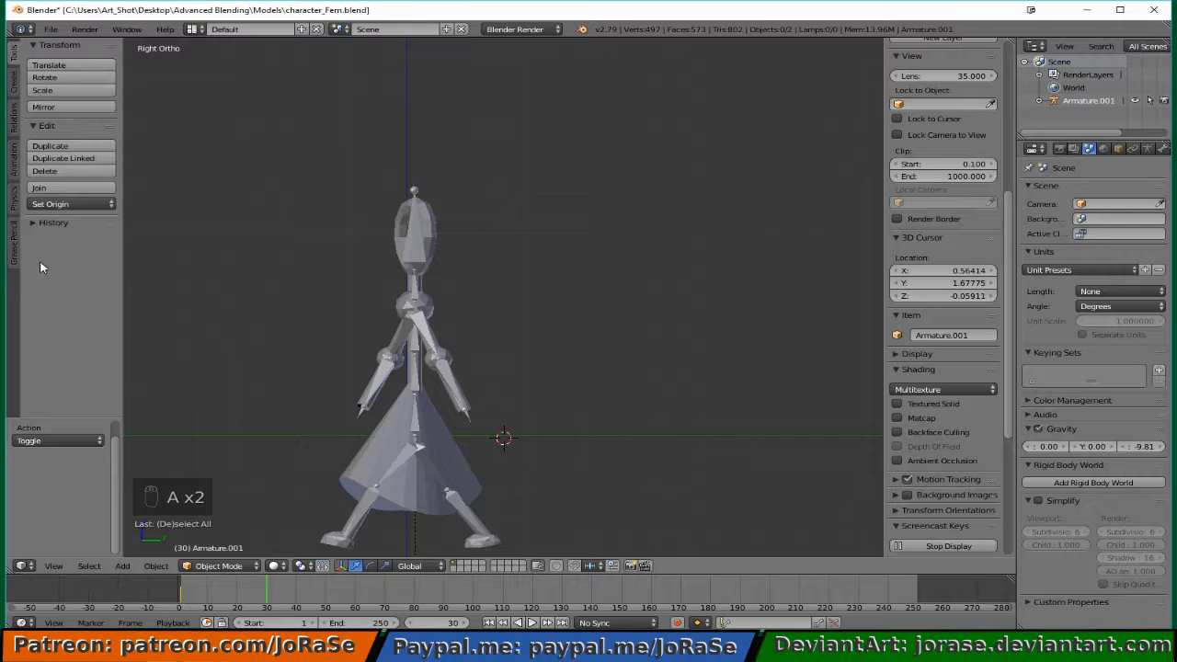
pyautogui.click(13, 80)
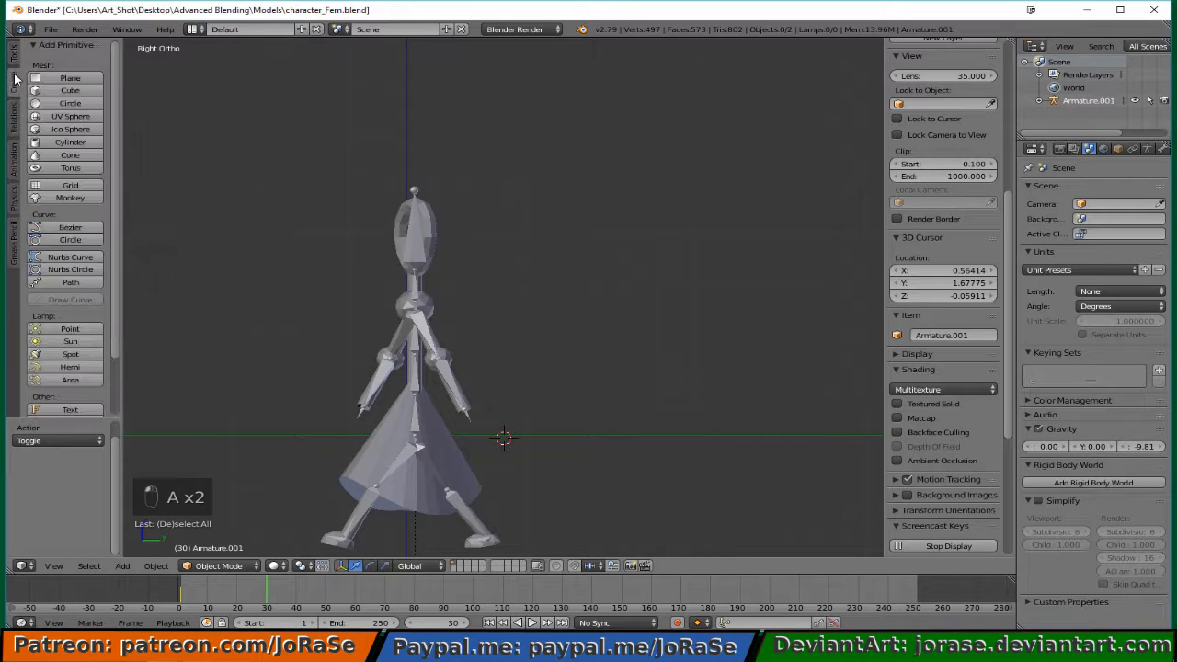
pyautogui.click(70, 129)
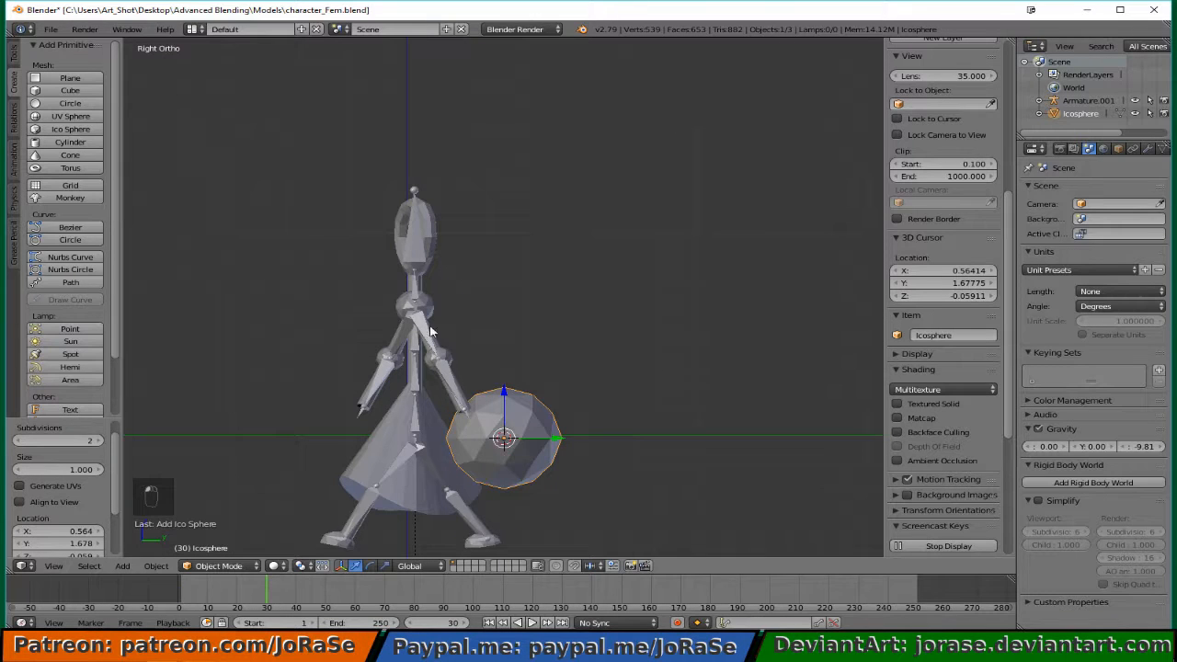
# Move the icosphere to the character's waist, about -1.55 in Y and 0.86 in Z, and scale it down to about 0.061.
pyautogui.press('g')
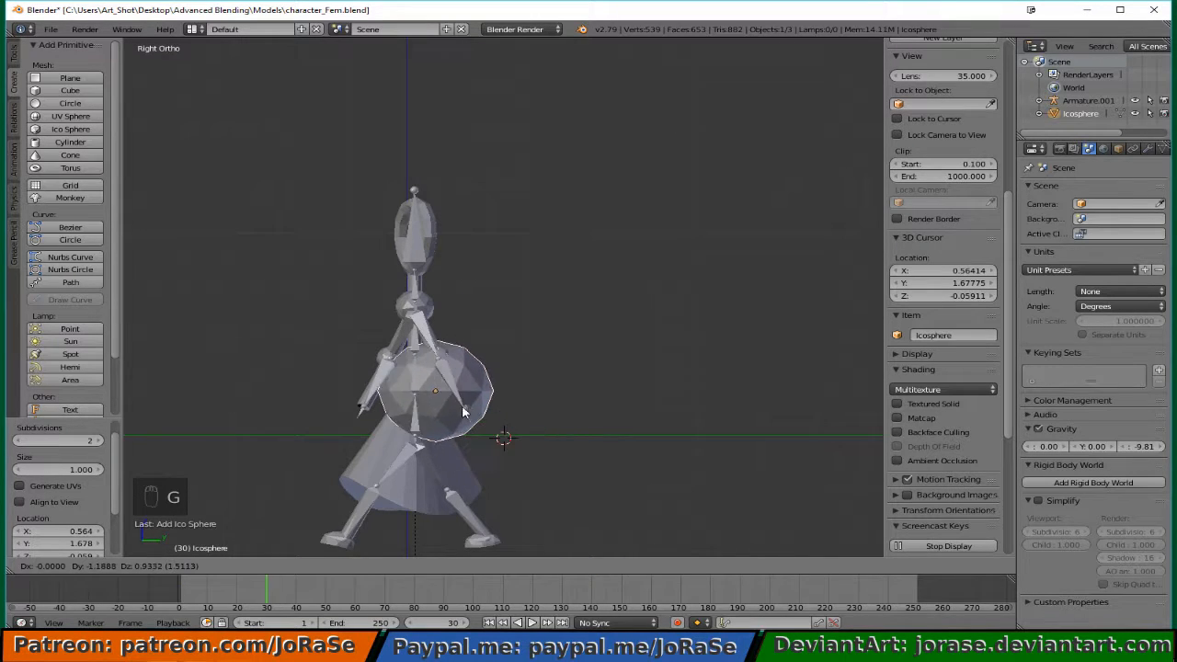
pyautogui.click(446, 418)
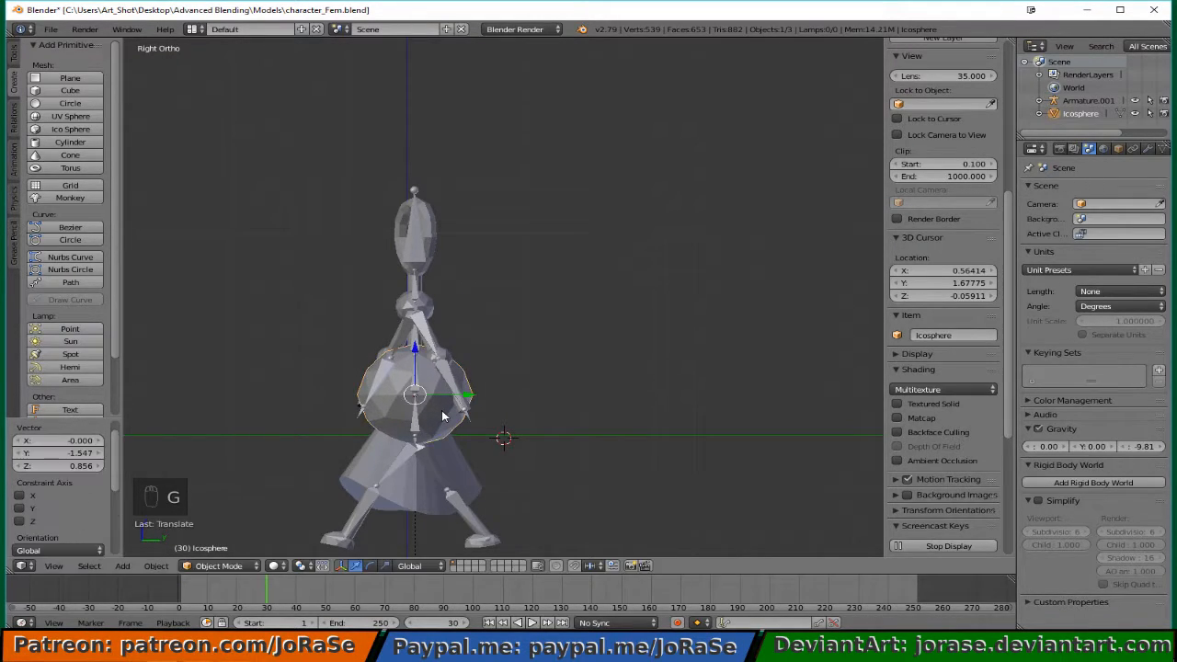
pyautogui.press('s')
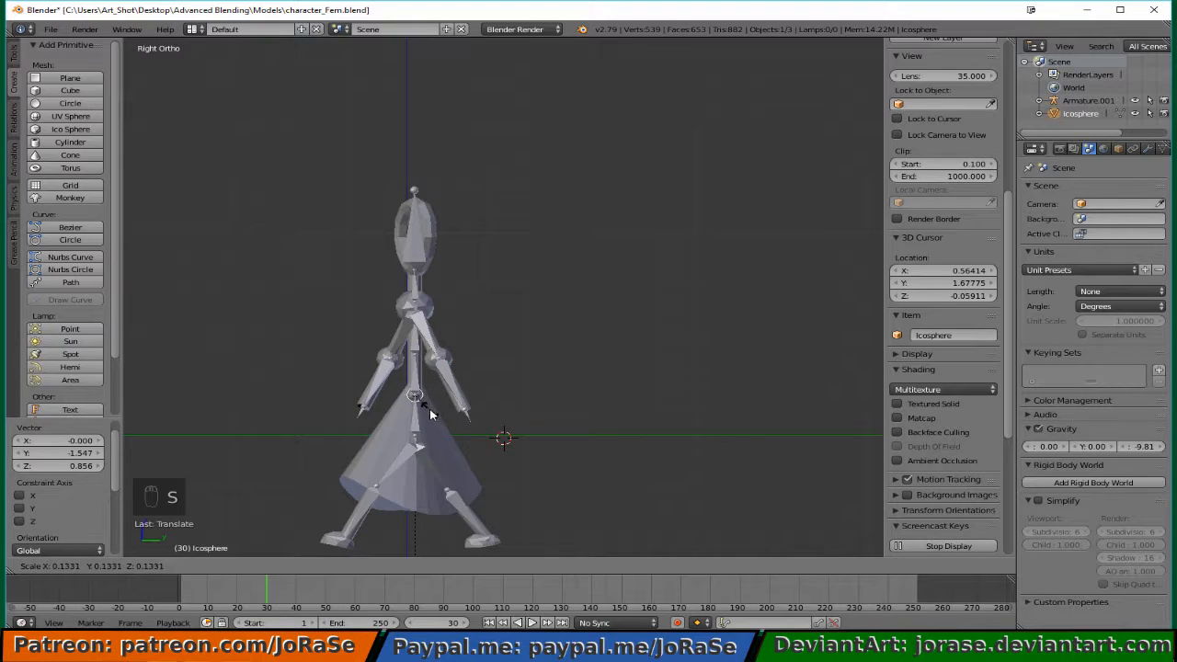
pyautogui.click(415, 405)
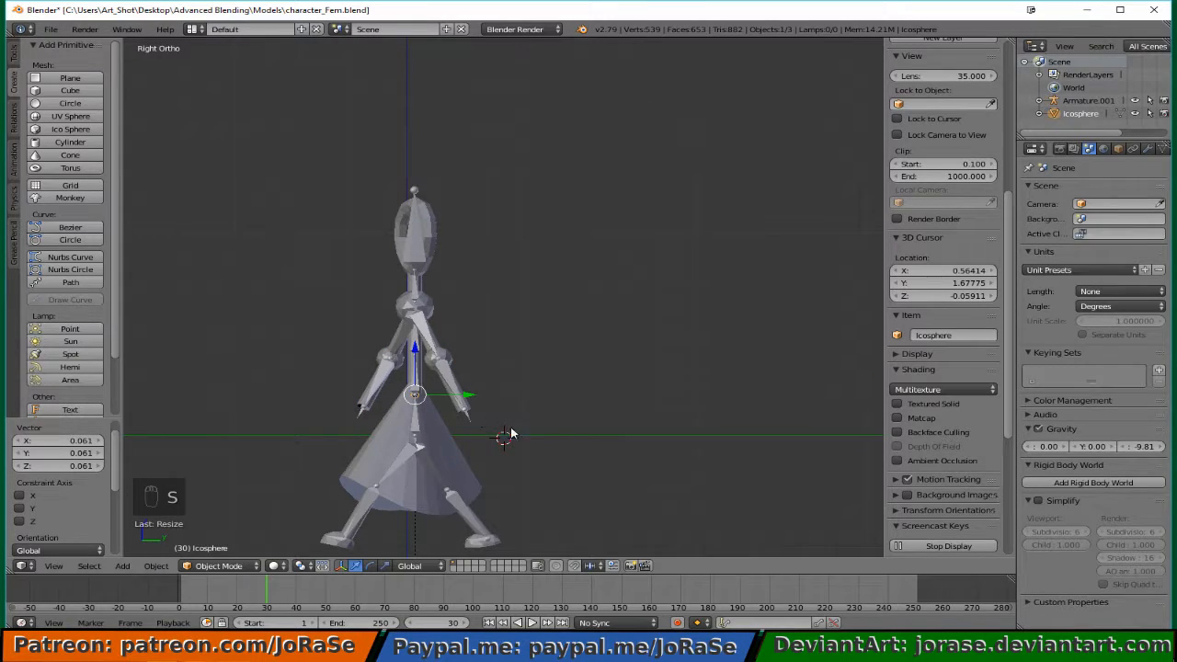
# Put the icosphere in Edit Mode and duplicate its mesh in place.
pyautogui.press('Tab')
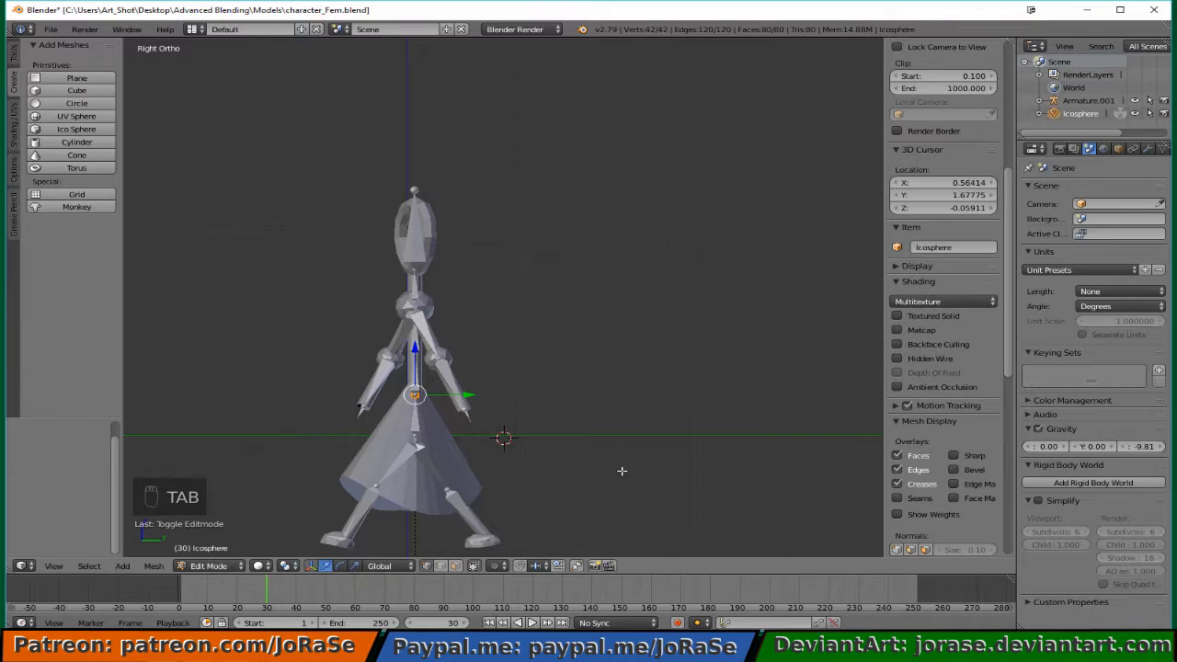
pyautogui.scroll(4, 561, 479)
pyautogui.keyDown('shift'); pyautogui.moveTo(343, 462); pyautogui.dragTo(595, 365, button='middle'); pyautogui.keyUp('shift')
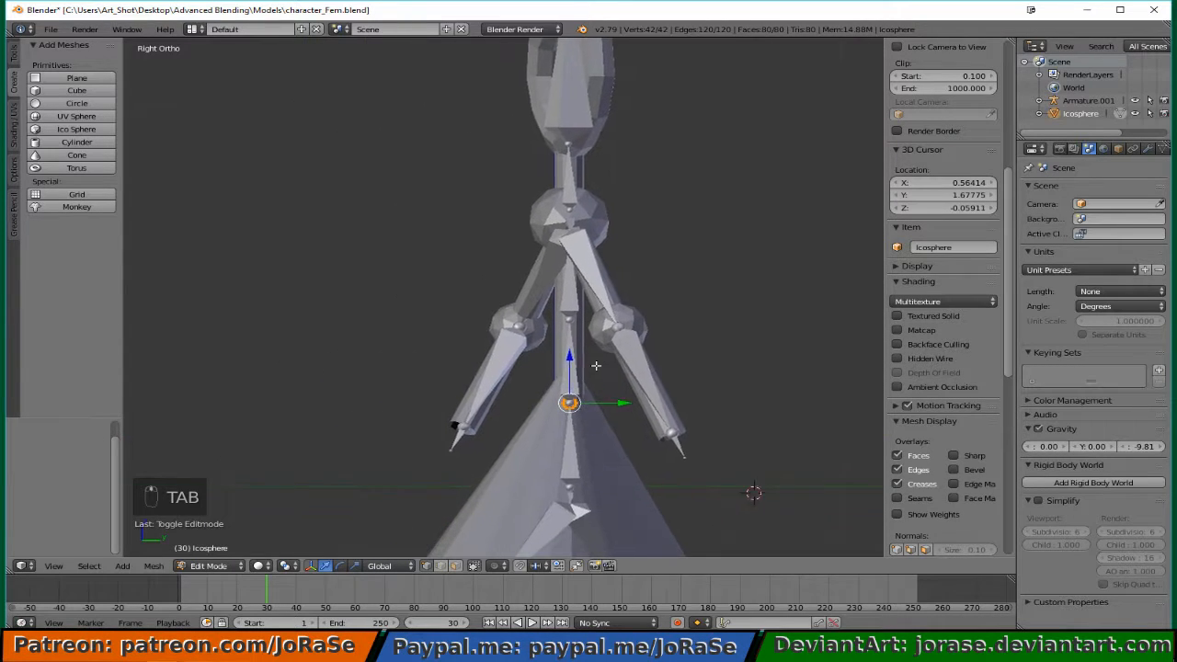
pyautogui.hotkey('shift', 'd')
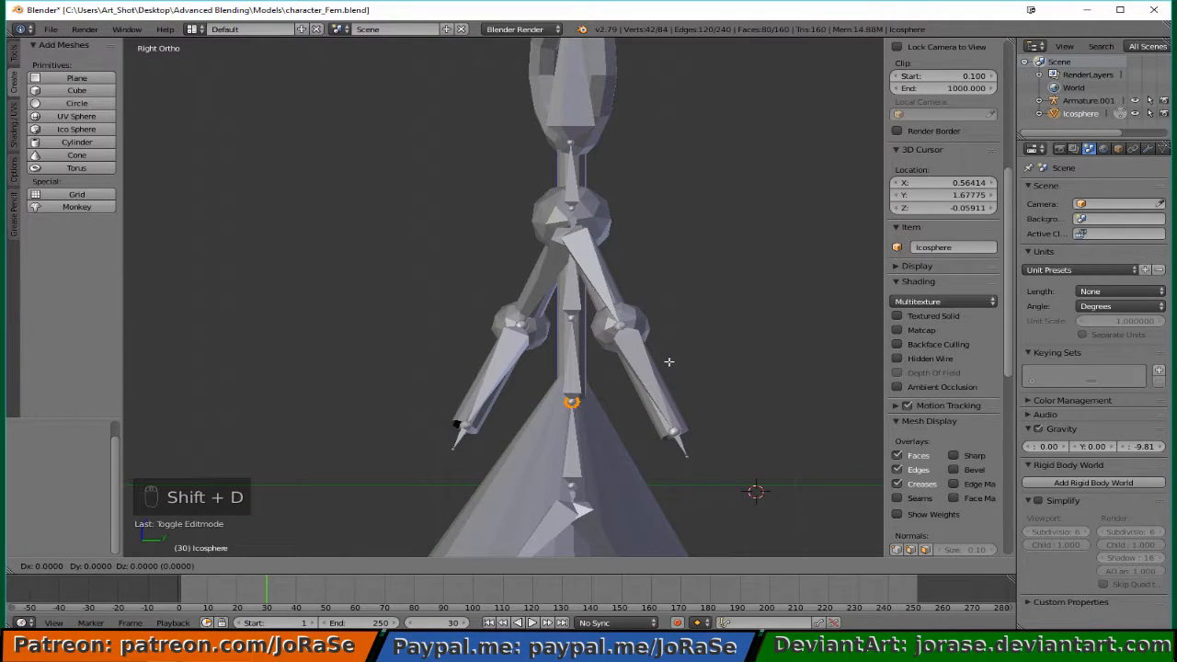
pyautogui.rightClick(669, 361)
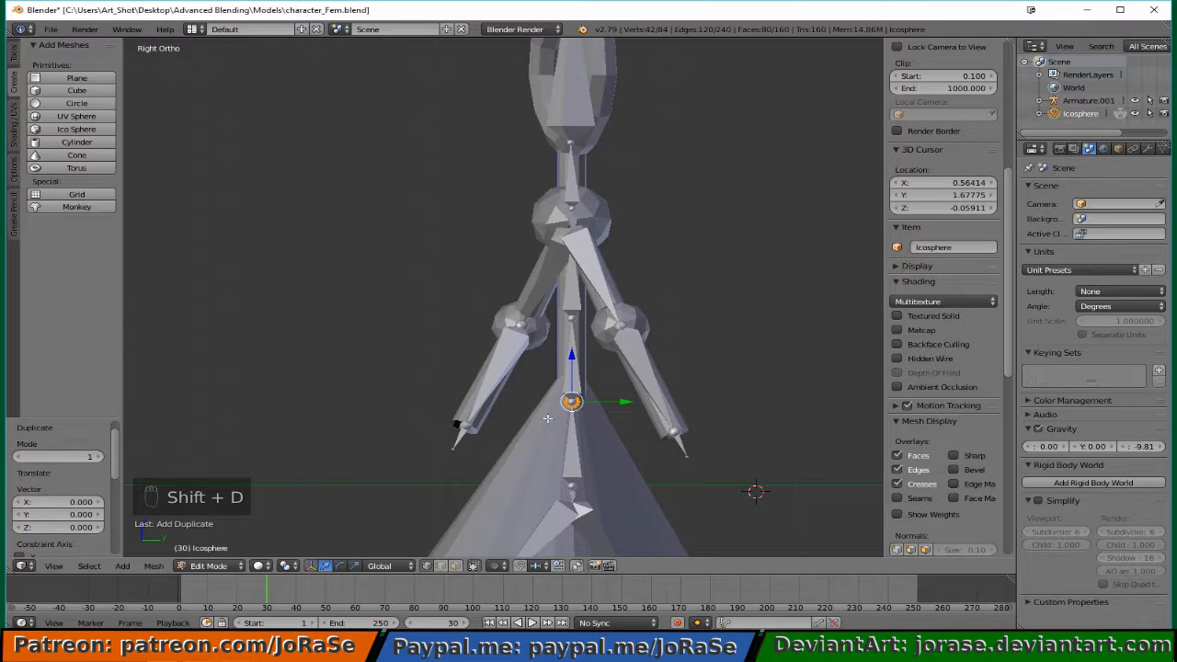
# Move the sphere copy onto the +Y arm's elbow in right view, about 0.40 in Y and 0.73 in Z, using wireframe shading.
pyautogui.press('g')
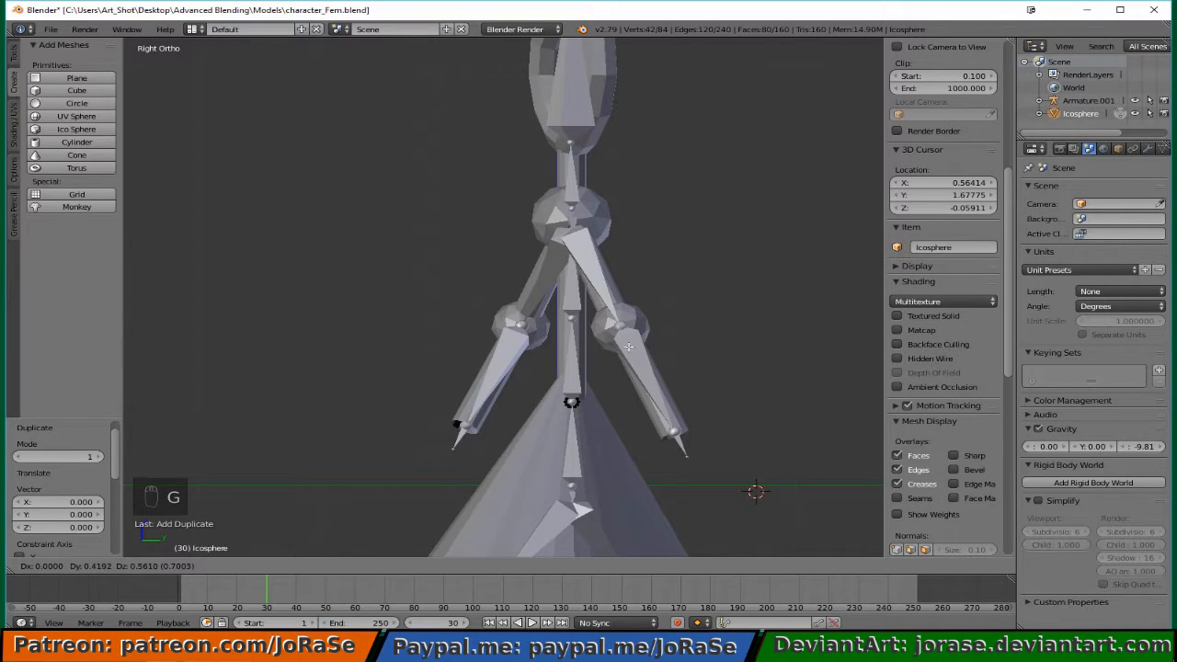
pyautogui.click(620, 325)
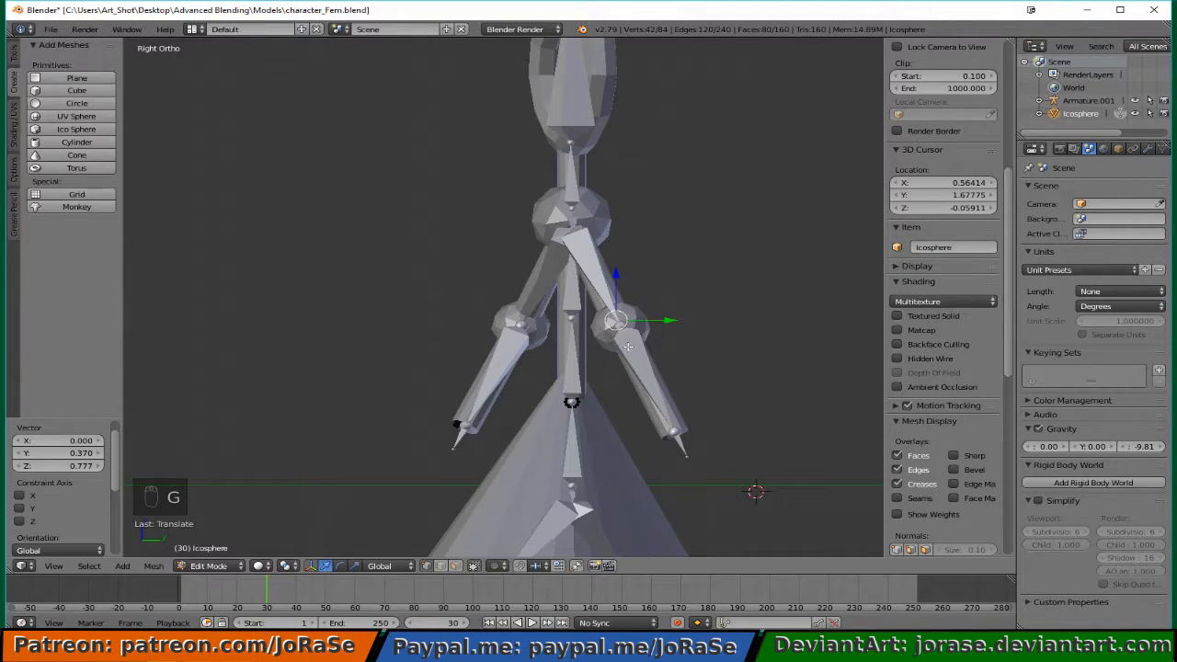
pyautogui.press('z')
pyautogui.press('g')
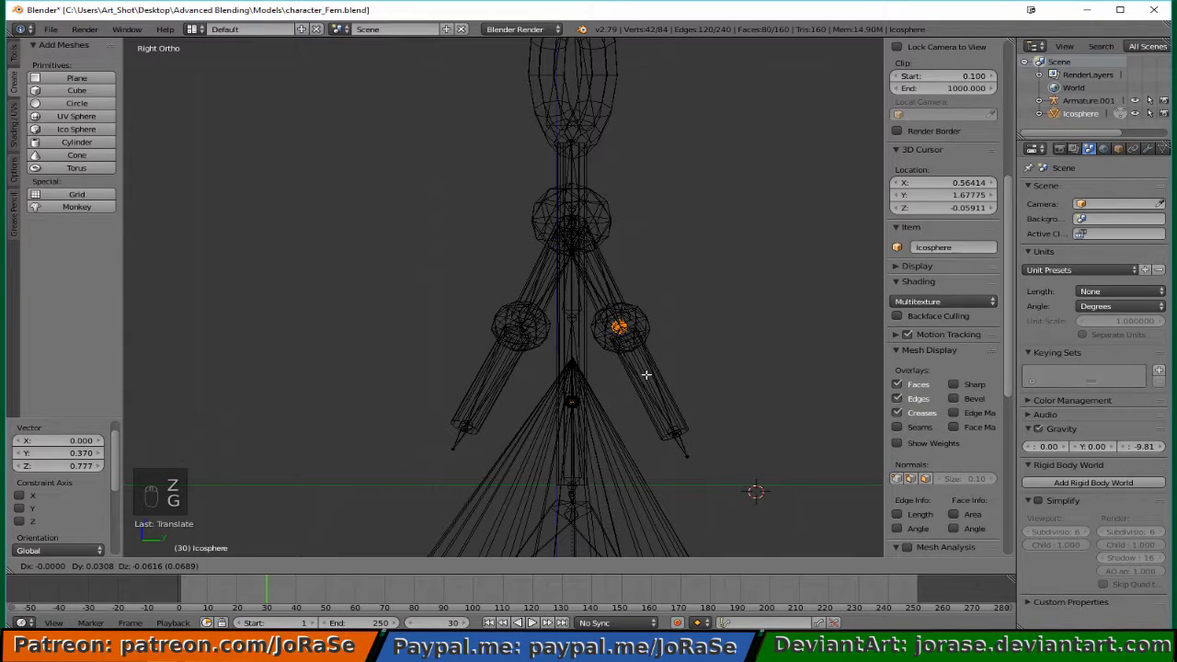
pyautogui.click(606, 380)
# Shift the sphere copy about 0.42 along X in front view and fine-tune it onto the centre of the +X elbow joint.
pyautogui.moveTo(429, 399); pyautogui.dragTo(609, 408, button='middle')
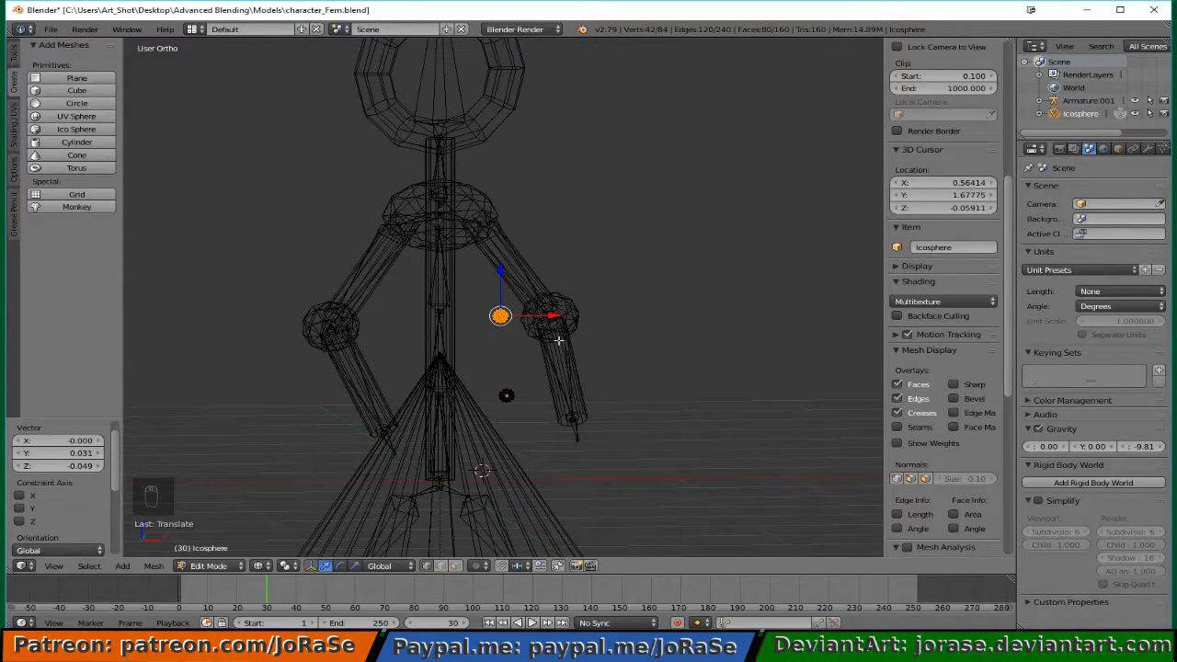
pyautogui.press('KP_3')
pyautogui.press('KP_1')
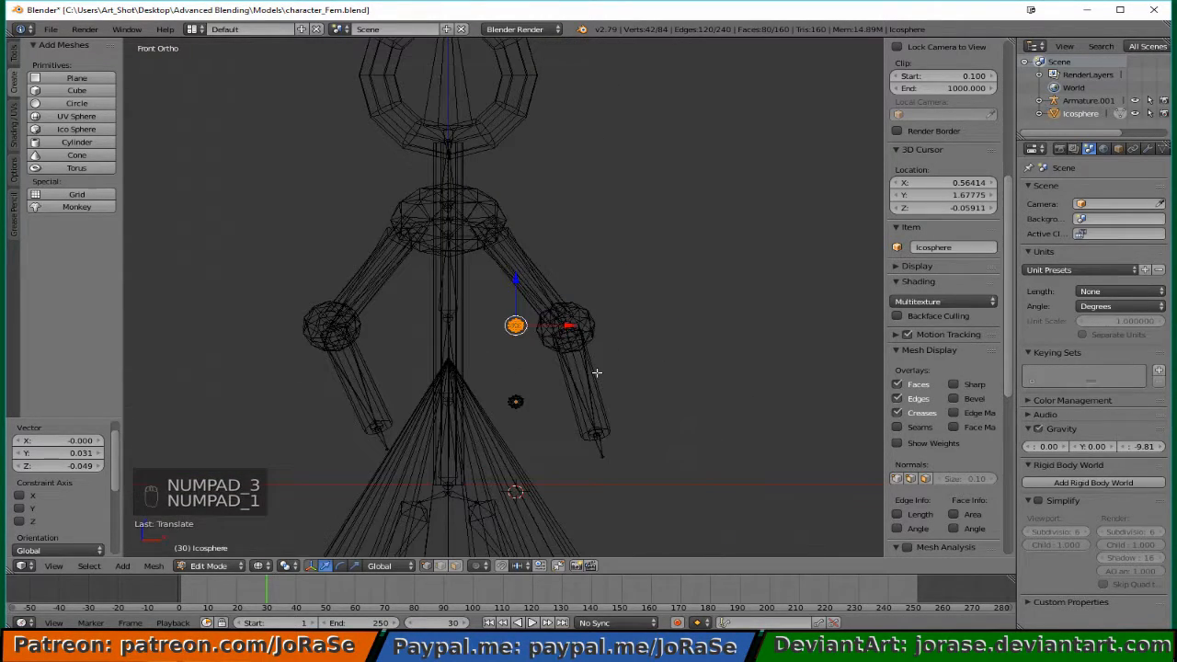
pyautogui.scroll(3, 634, 369)
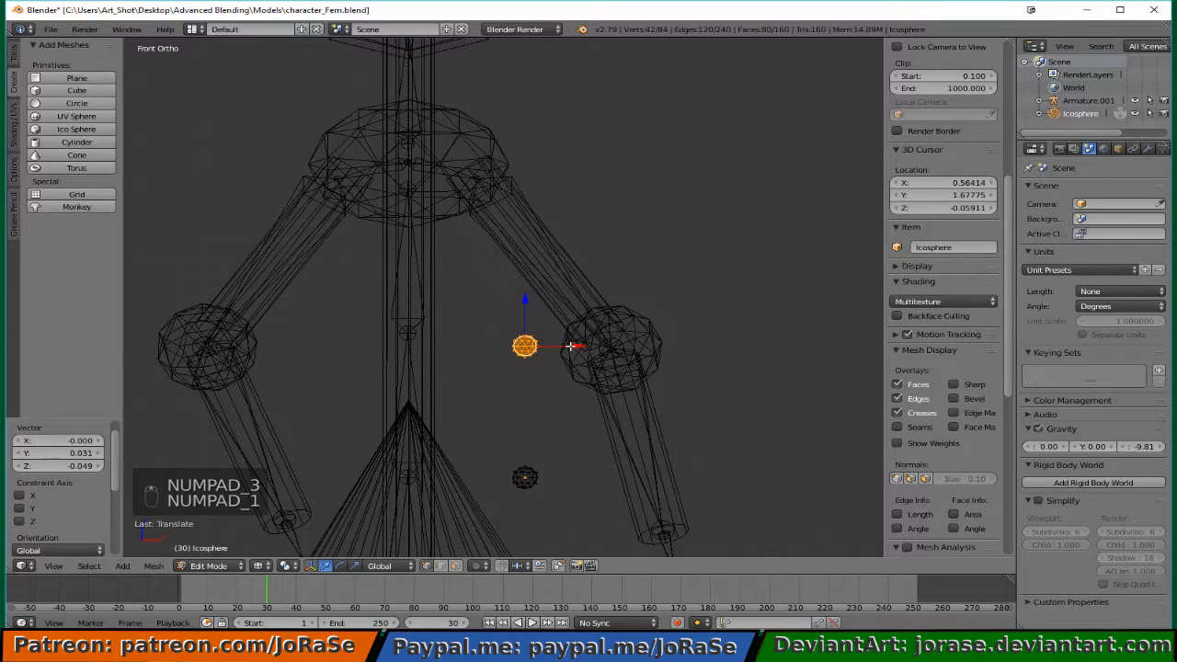
pyautogui.moveTo(571, 346); pyautogui.dragTo(654, 361)
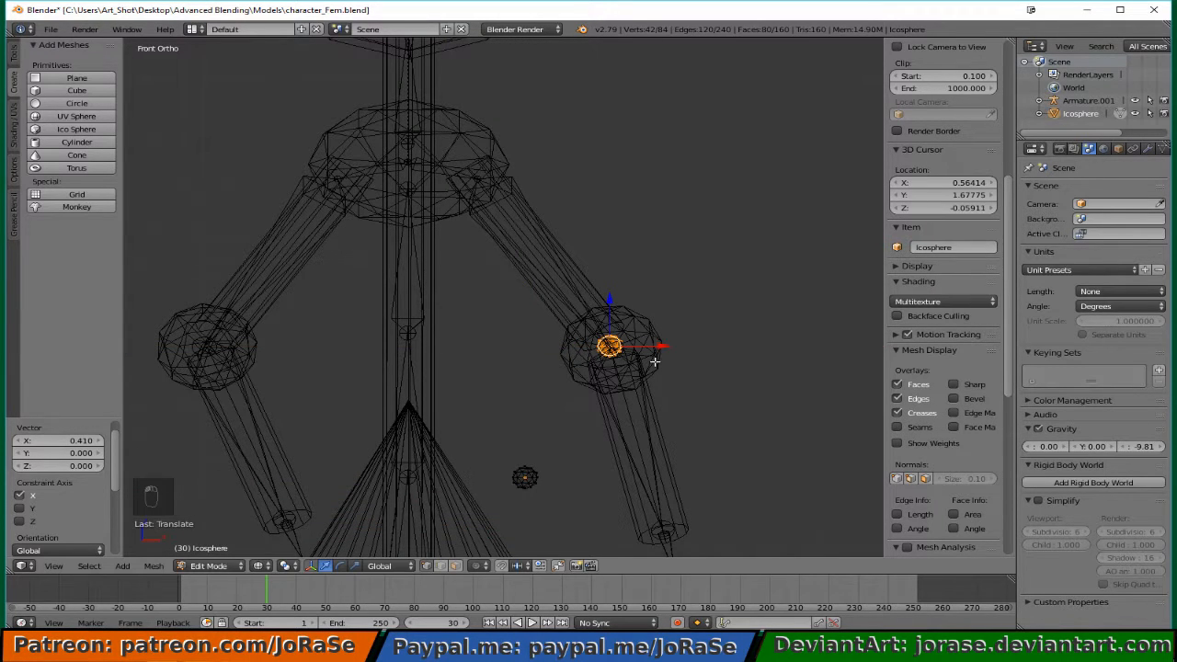
pyautogui.press('g')
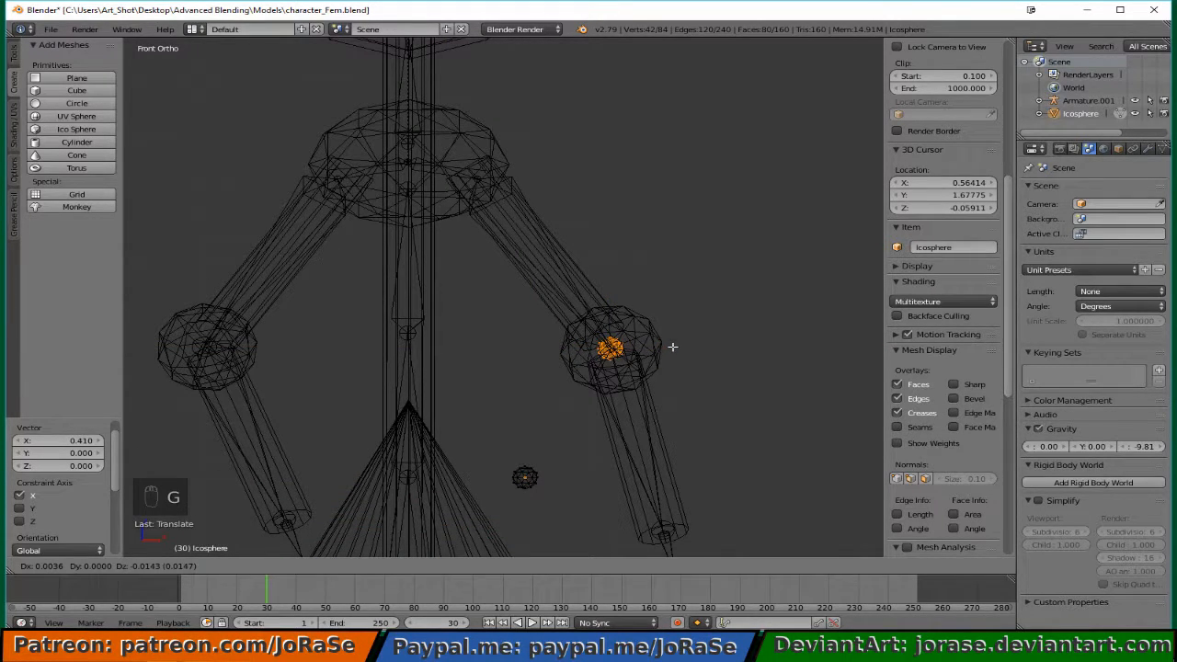
pyautogui.click(674, 346)
pyautogui.scroll(4, 687, 390)
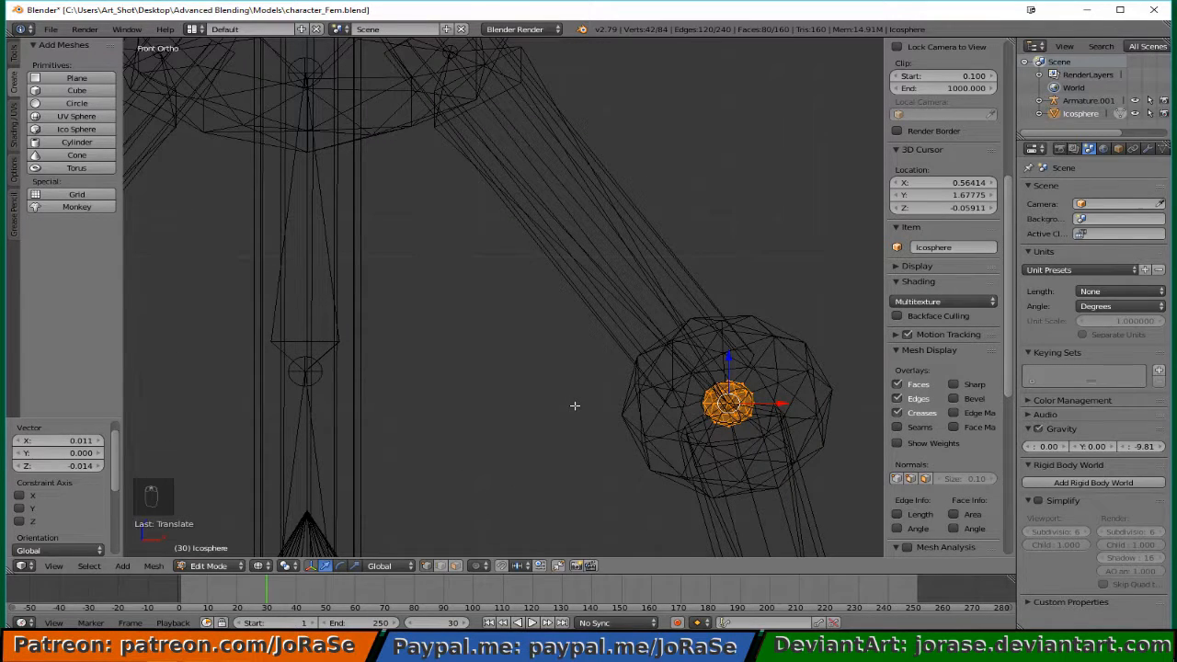
pyautogui.press('g')
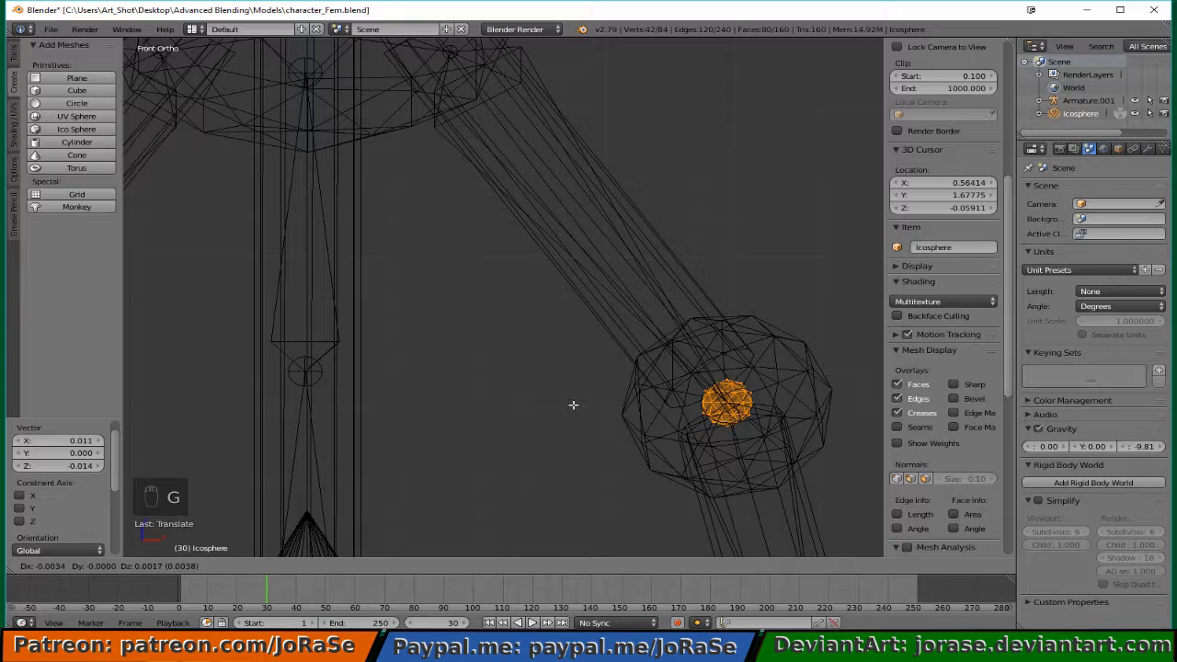
pyautogui.click(572, 404)
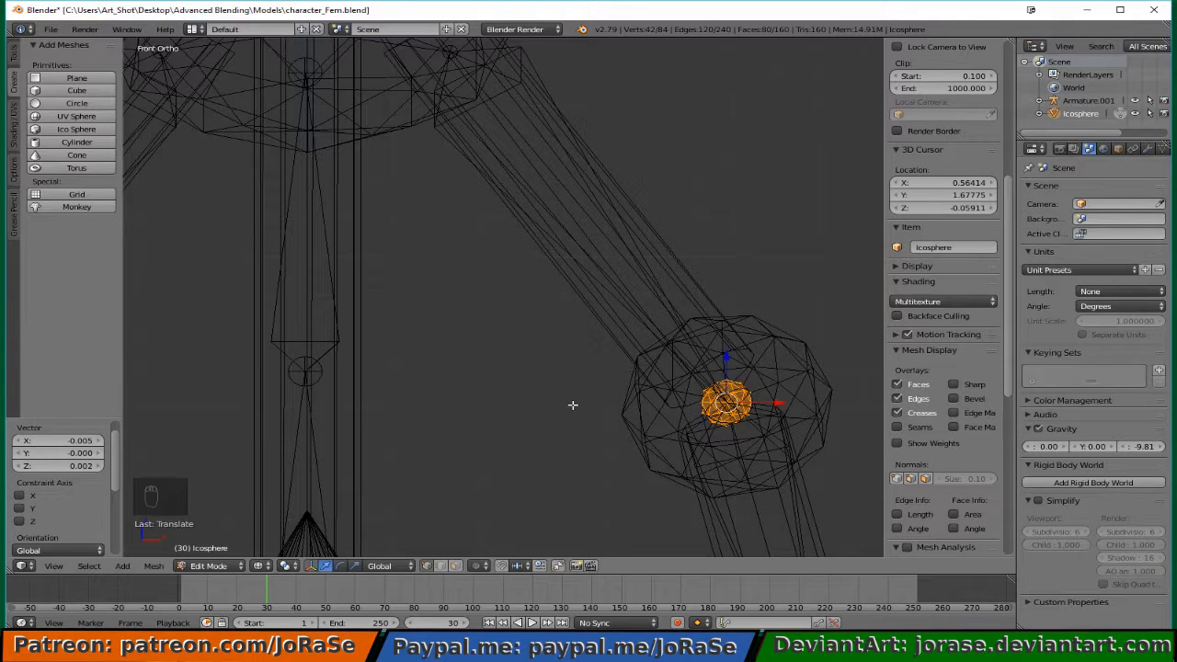
# Duplicate the elbow sphere and move the copy about -0.822 along Y to the opposite elbow in right view.
pyautogui.press('KP_3')
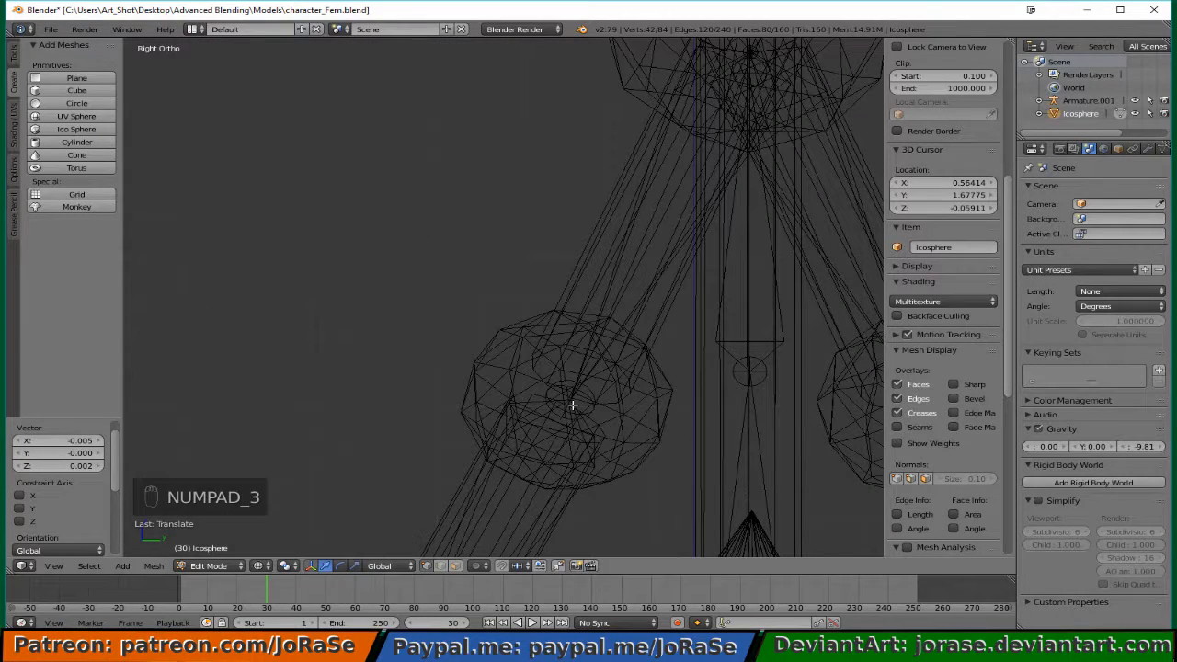
pyautogui.hotkey('shift', 'd')
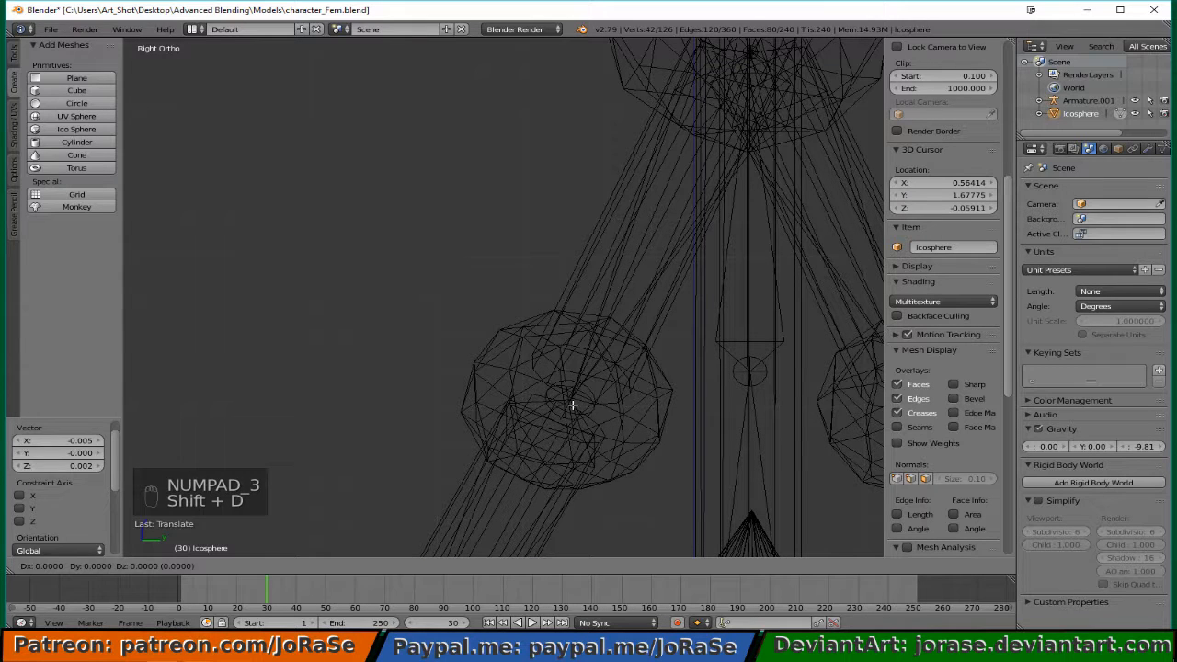
pyautogui.click(571, 404)
pyautogui.press('g')
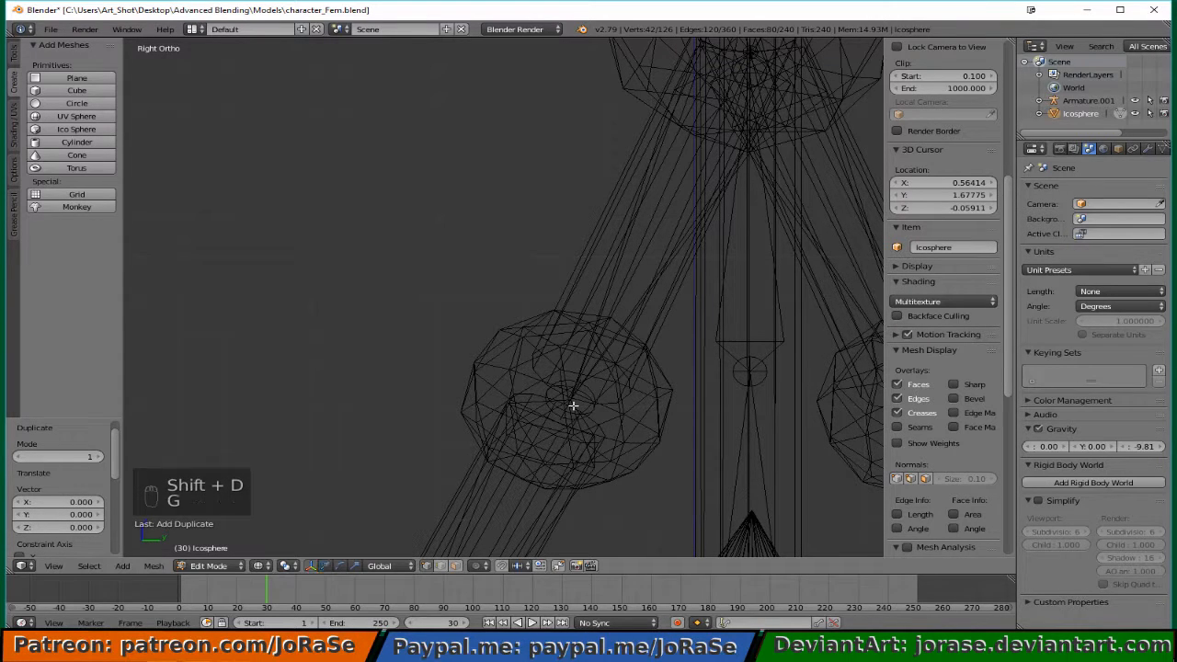
pyautogui.press('y')
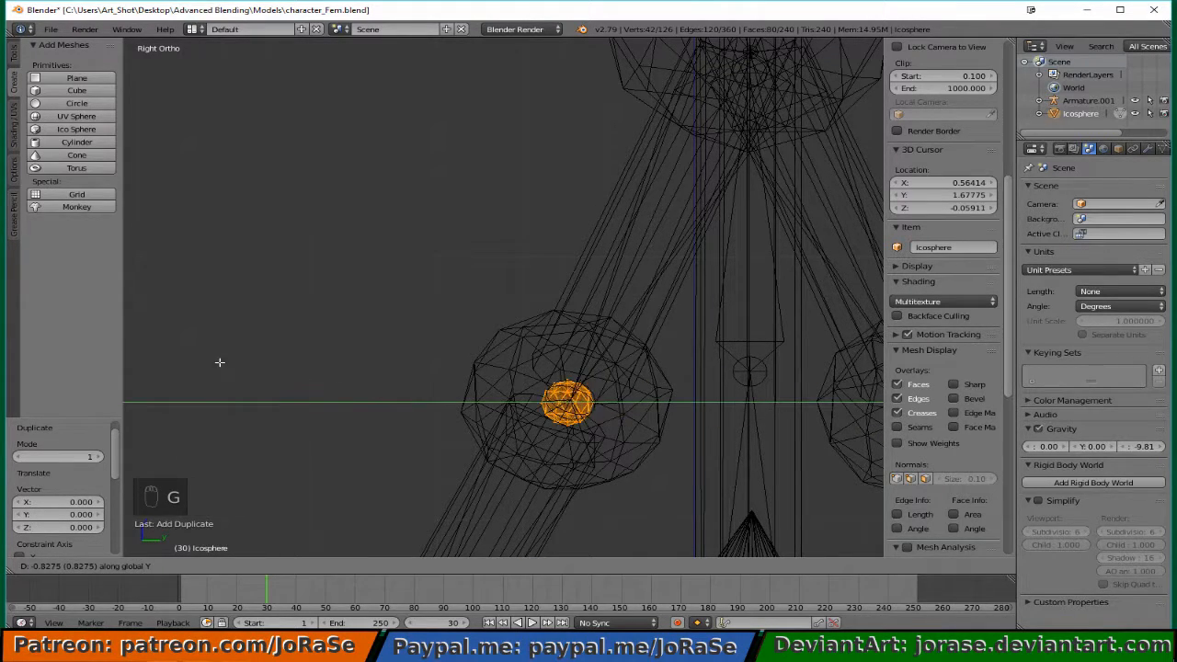
pyautogui.click(223, 363)
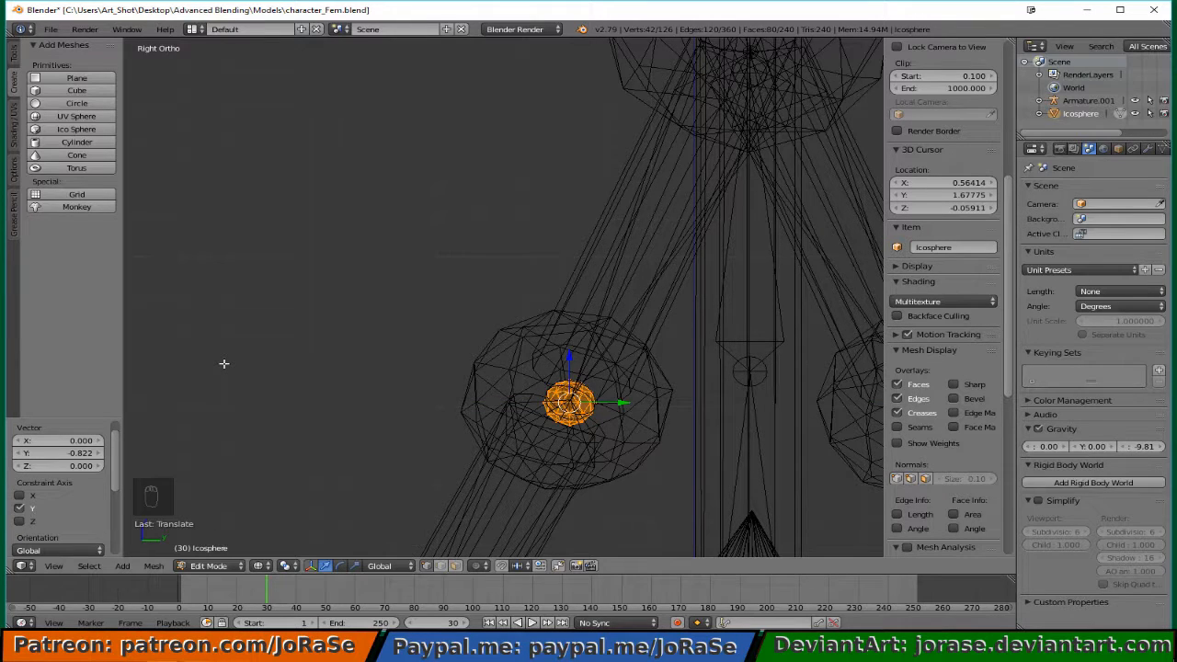
# Move the new sphere copy about -1.98 in total along X in front view, into the opposite elbow joint.
pyautogui.press('KP_1')
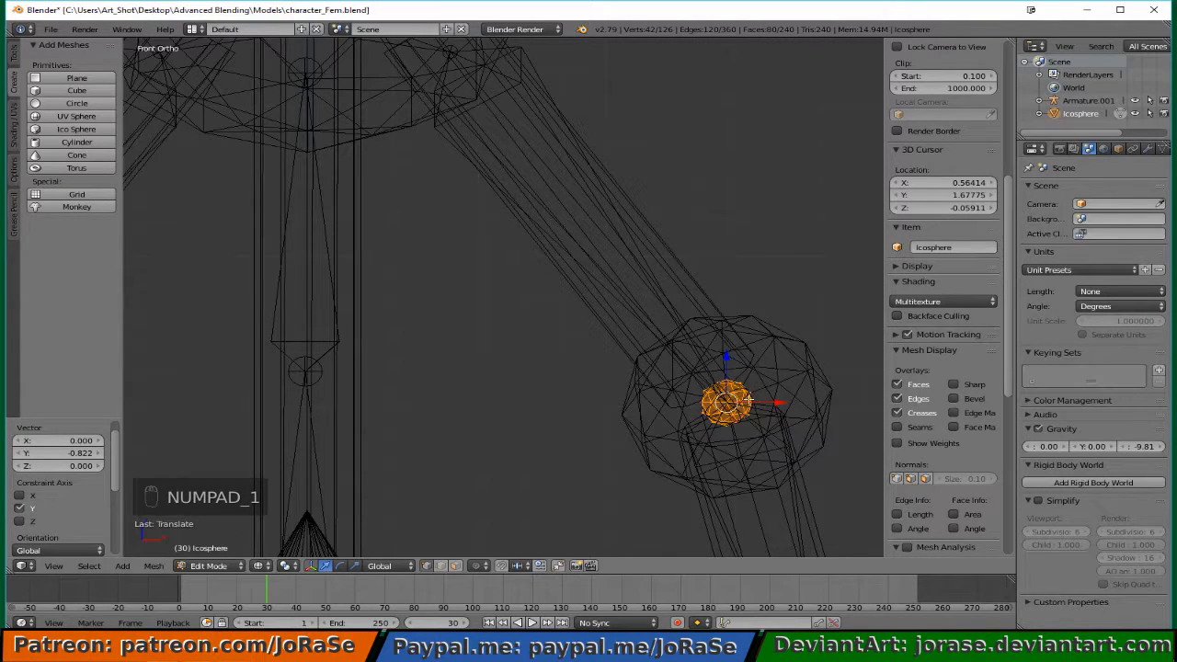
pyautogui.press('g')
pyautogui.press('x')
pyautogui.click(236, 386)
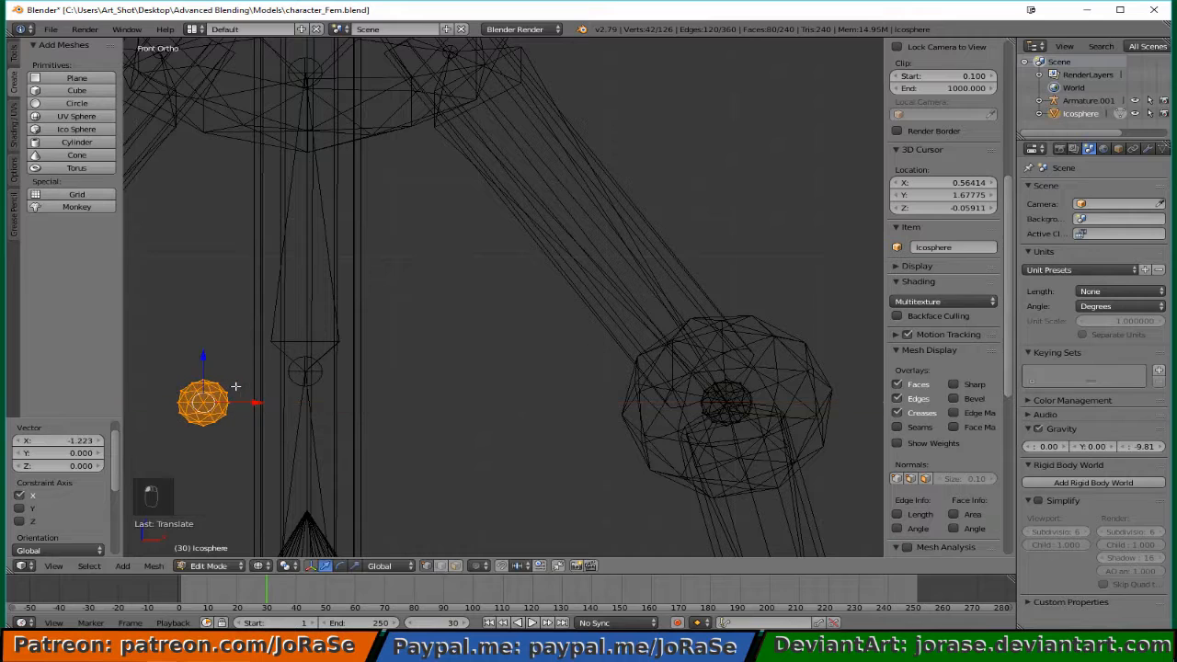
pyautogui.scroll(-4, 235, 386)
pyautogui.press('g')
pyautogui.press('x')
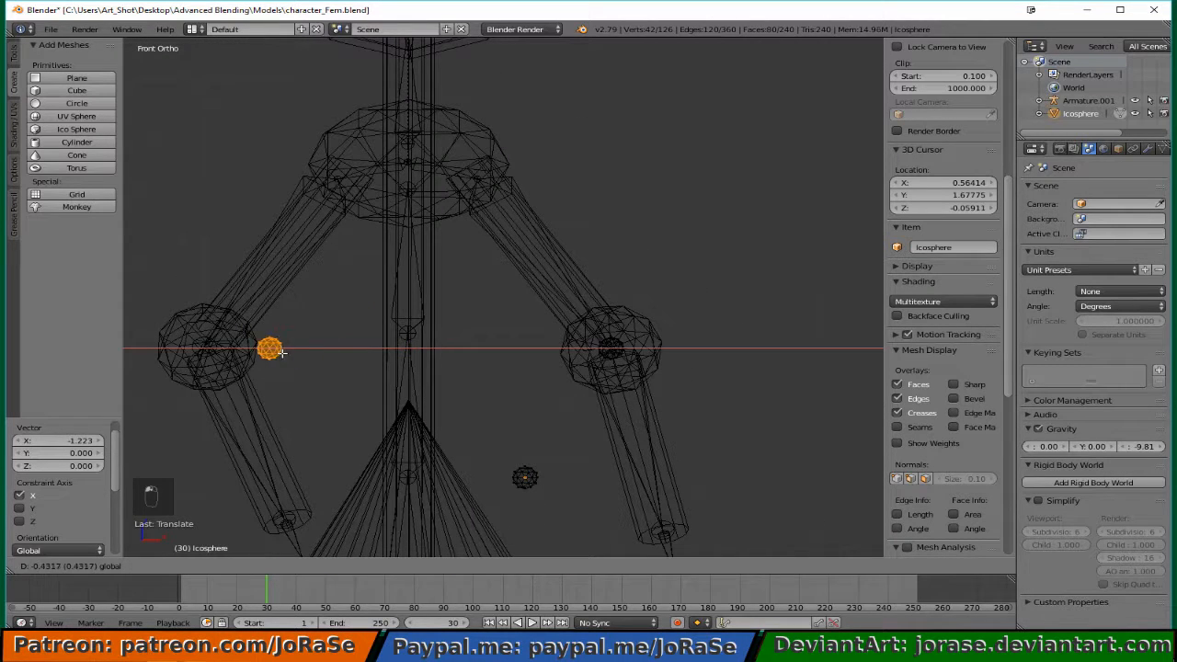
pyautogui.click(217, 352)
# Fine-tune the sphere inside the -X elbow joint by about 0.007 in X and 0.006 in Z.
pyautogui.keyDown('shift'); pyautogui.moveTo(210, 413); pyautogui.dragTo(439, 441, button='middle'); pyautogui.keyUp('shift')
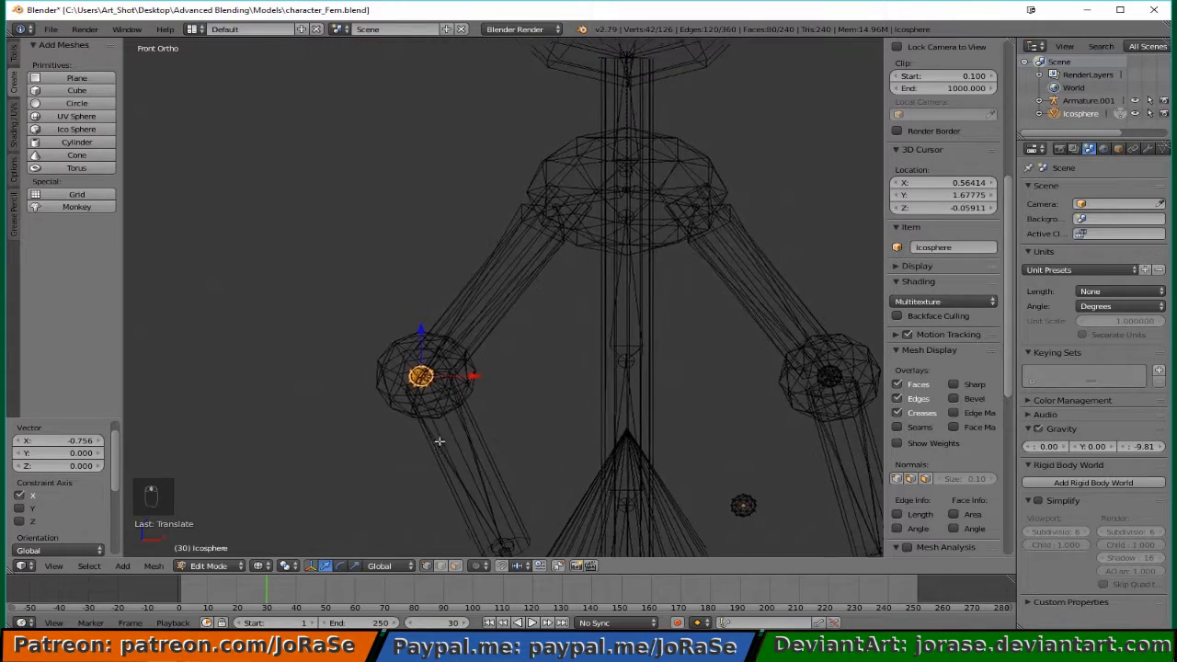
pyautogui.scroll(5, 439, 441)
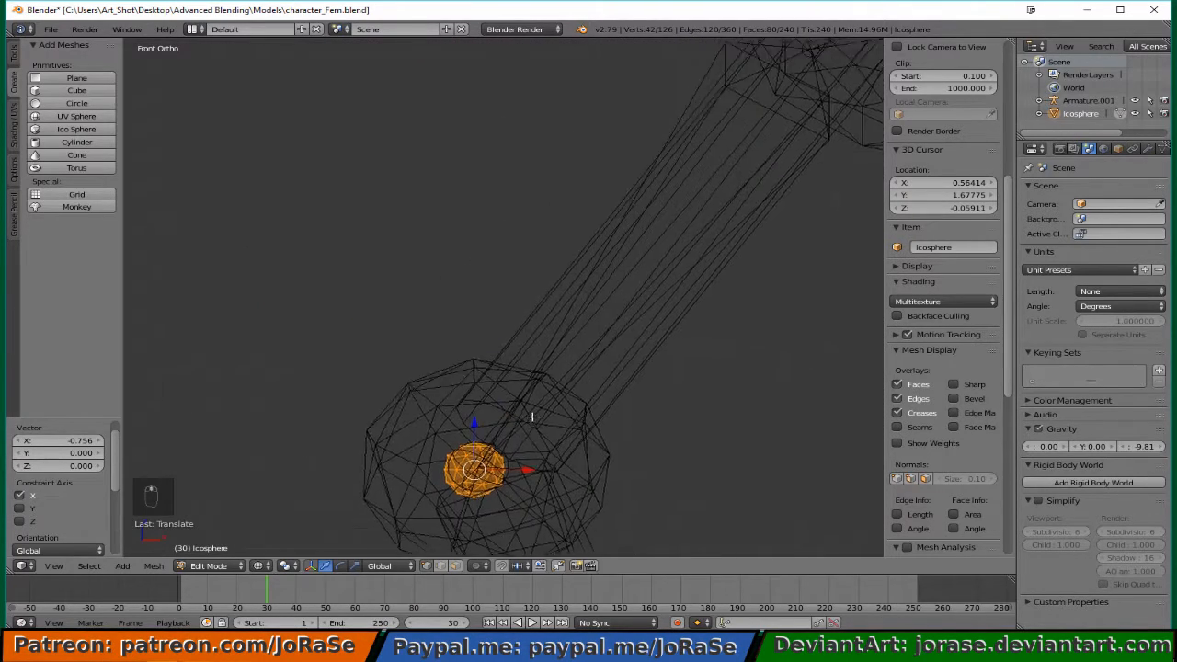
pyautogui.scroll(3, 531, 416)
pyautogui.press('g')
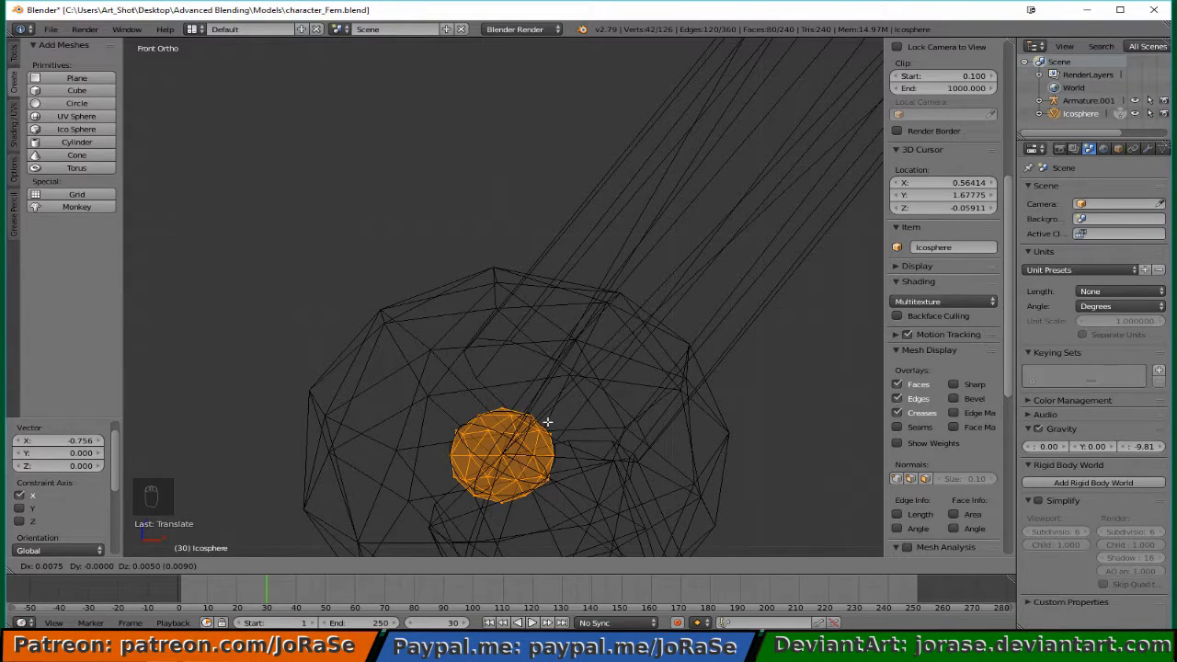
pyautogui.click(552, 422)
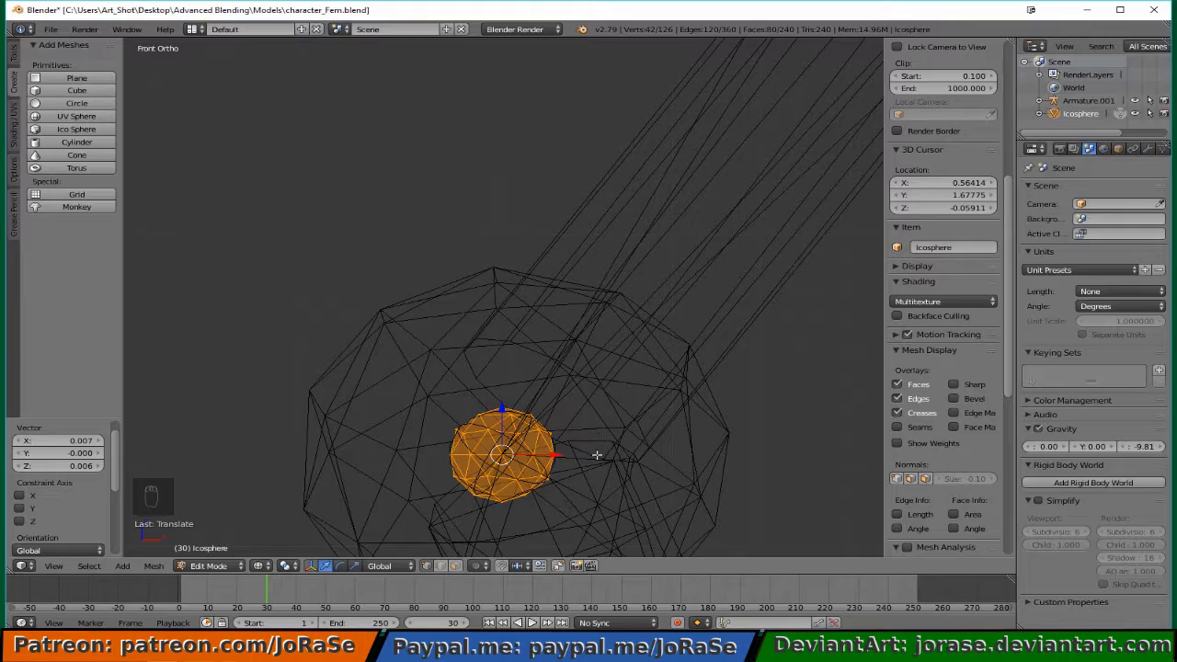
# Duplicate the -X elbow sphere and move the copy about 0.388 in X and -0.956 in Z to that arm's wrist in front view.
pyautogui.scroll(-5, 596, 454)
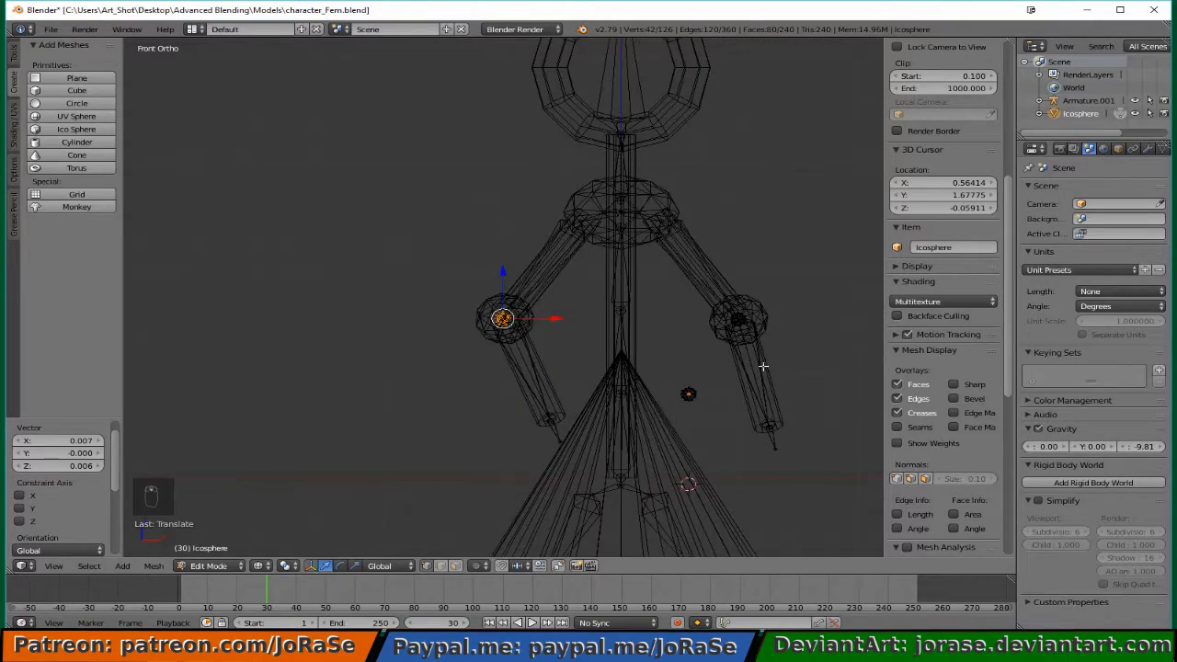
pyautogui.moveTo(762, 366); pyautogui.dragTo(596, 391, button='middle')
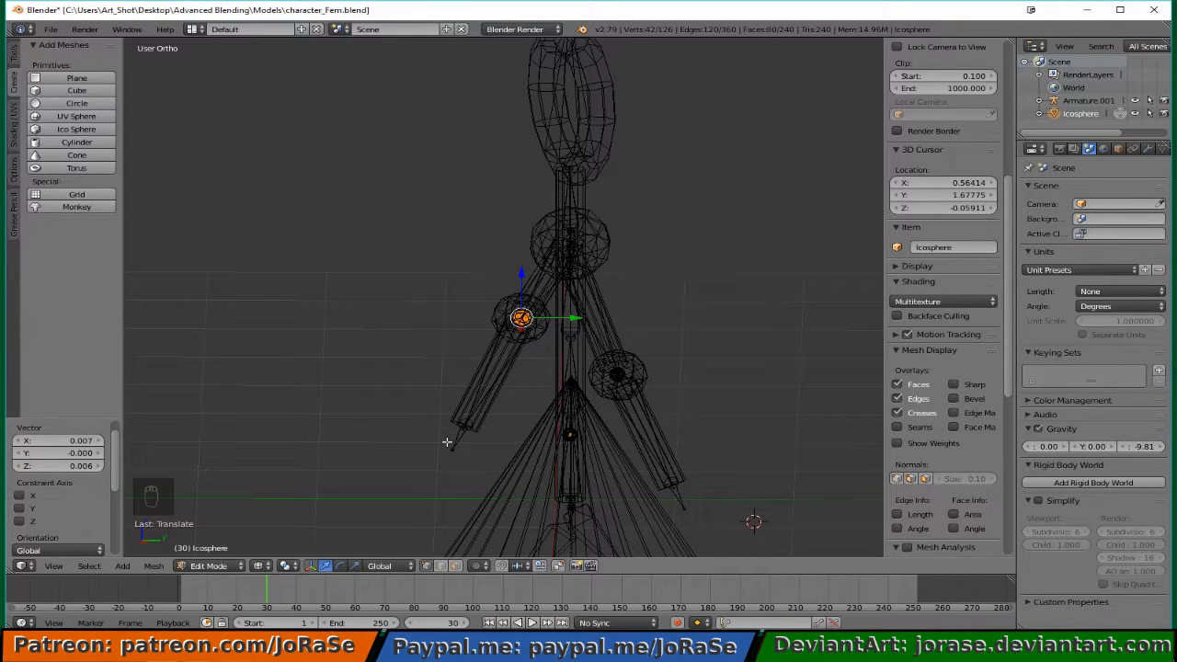
pyautogui.hotkey('shift', 'd')
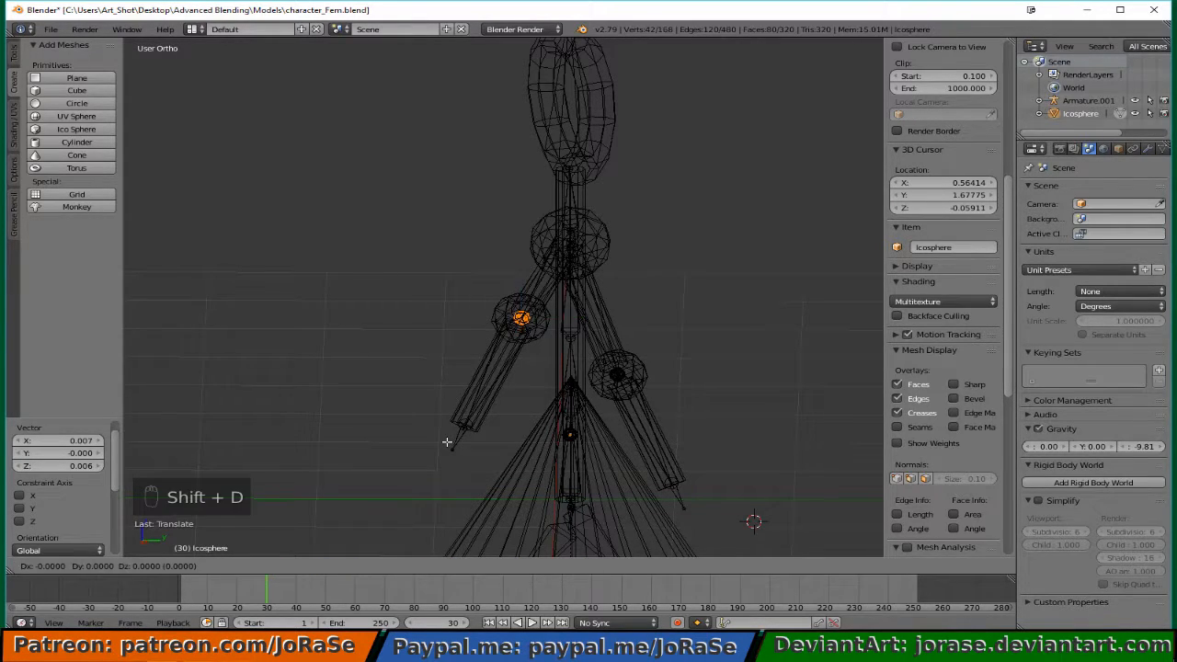
pyautogui.click(447, 443)
pyautogui.press('KP_1')
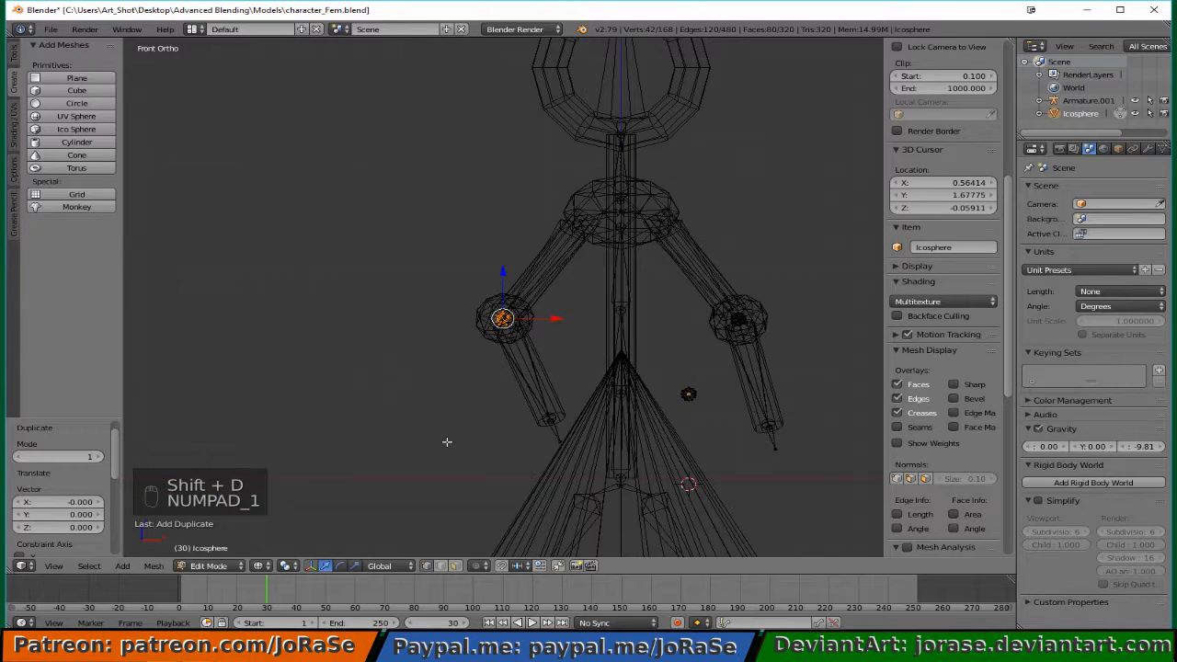
pyautogui.press('g')
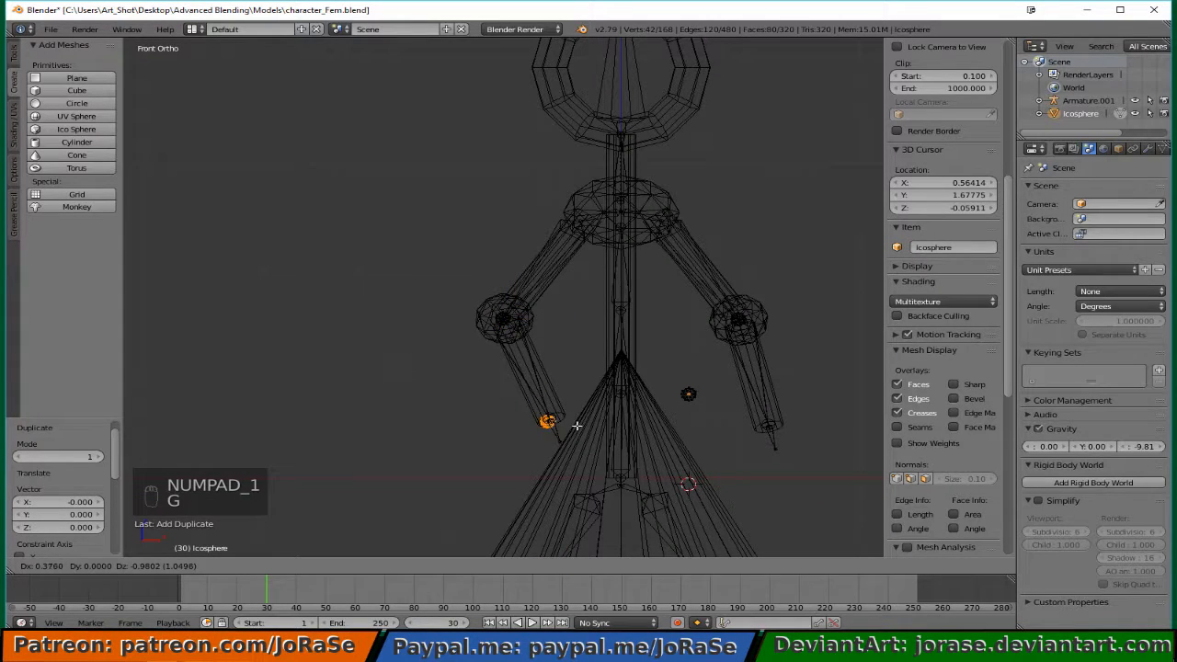
pyautogui.click(575, 422)
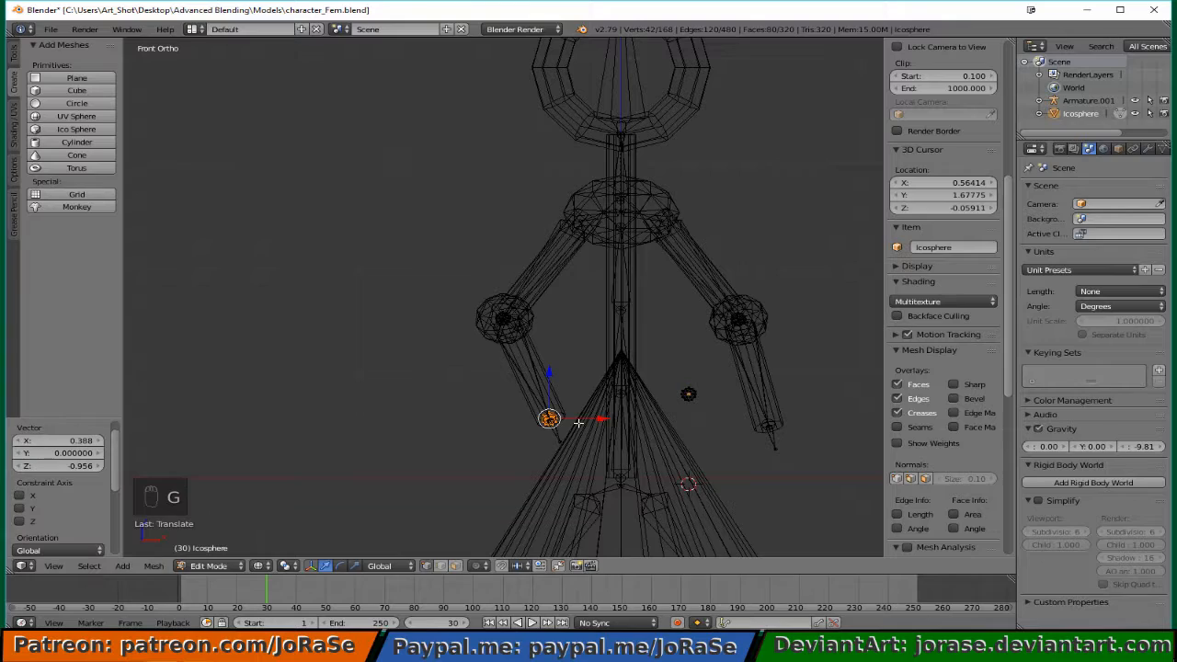
# Nudge the wrist sphere about 0.003 in Z, and shift it about -0.464 along Y into the -X wrist in right view.
pyautogui.moveTo(576, 423); pyautogui.dragTo(605, 389, button='middle')
pyautogui.scroll(4, 673, 446)
pyautogui.scroll(4, 606, 389)
pyautogui.keyDown('shift'); pyautogui.moveTo(613, 477); pyautogui.dragTo(633, 224, button='middle'); pyautogui.keyUp('shift')
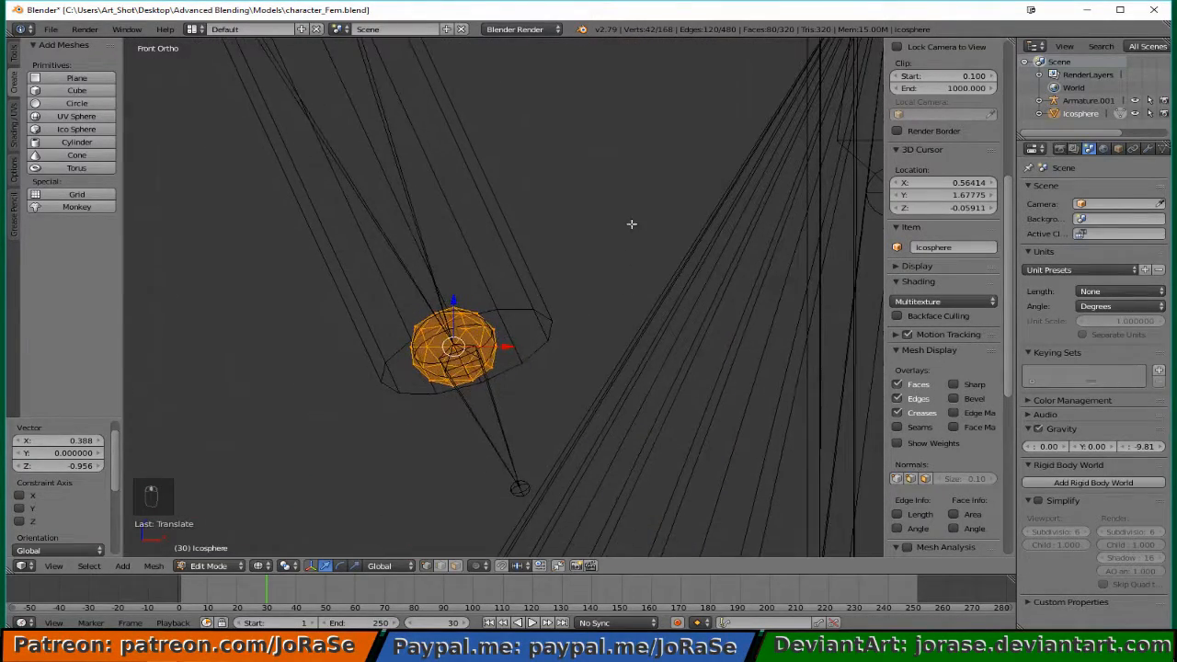
pyautogui.press('g')
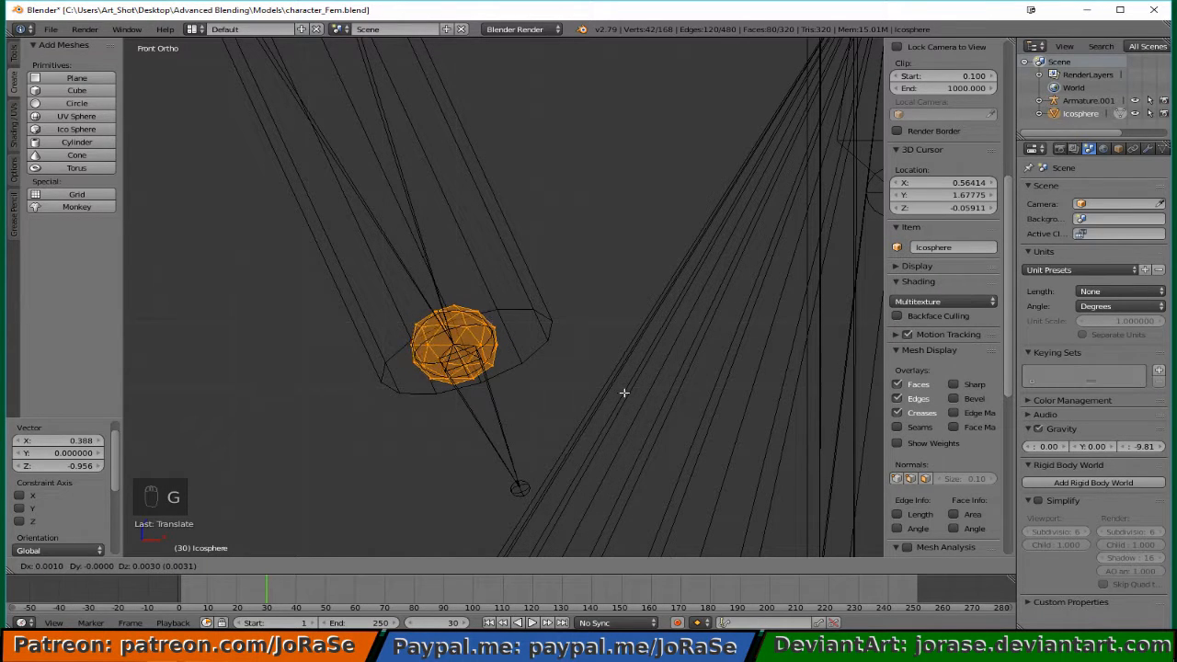
pyautogui.click(622, 393)
pyautogui.press('KP_3')
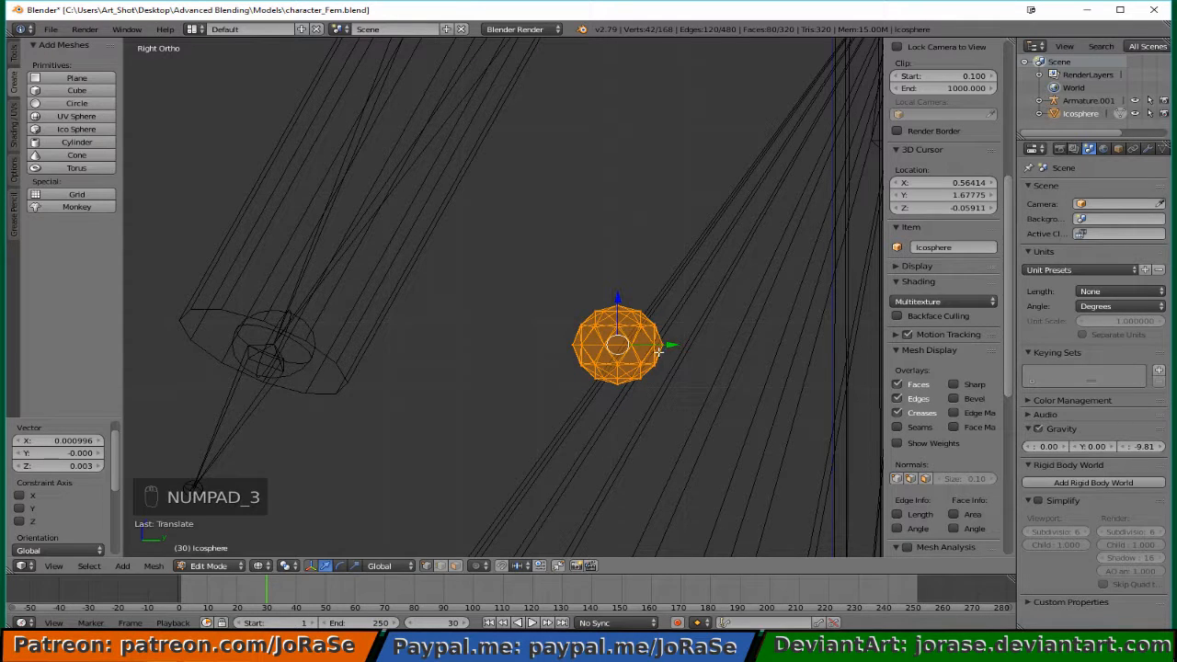
pyautogui.moveTo(667, 345); pyautogui.dragTo(321, 289)
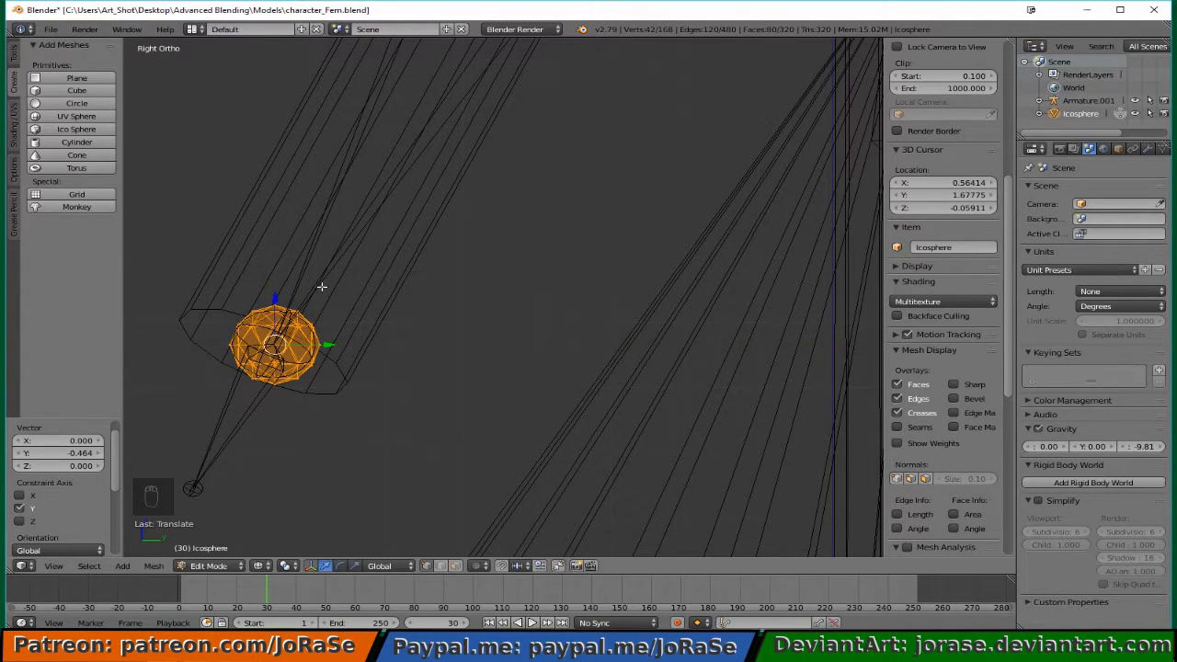
# Duplicate the wrist sphere and move the copy about 1.742 in Y and -0.057 in Z to the opposite wrist in right view.
pyautogui.hotkey('shift', 'd')
pyautogui.rightClick(591, 402)
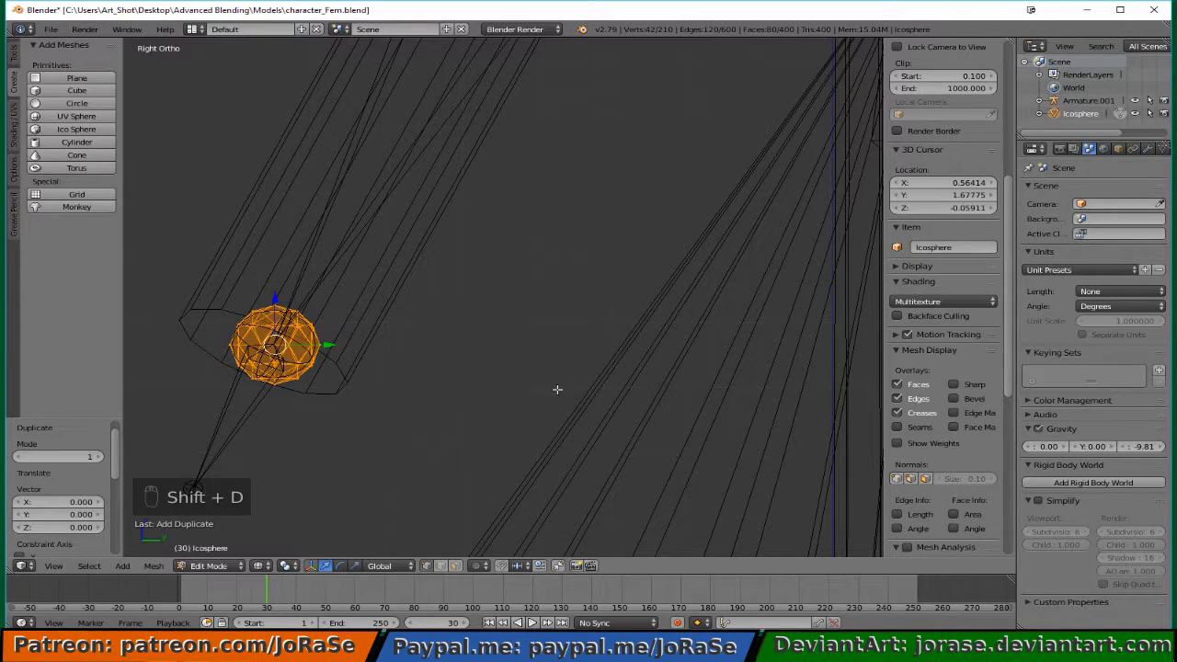
pyautogui.scroll(-4, 513, 394)
pyautogui.scroll(-3, 514, 394)
pyautogui.press('g')
pyautogui.press('y')
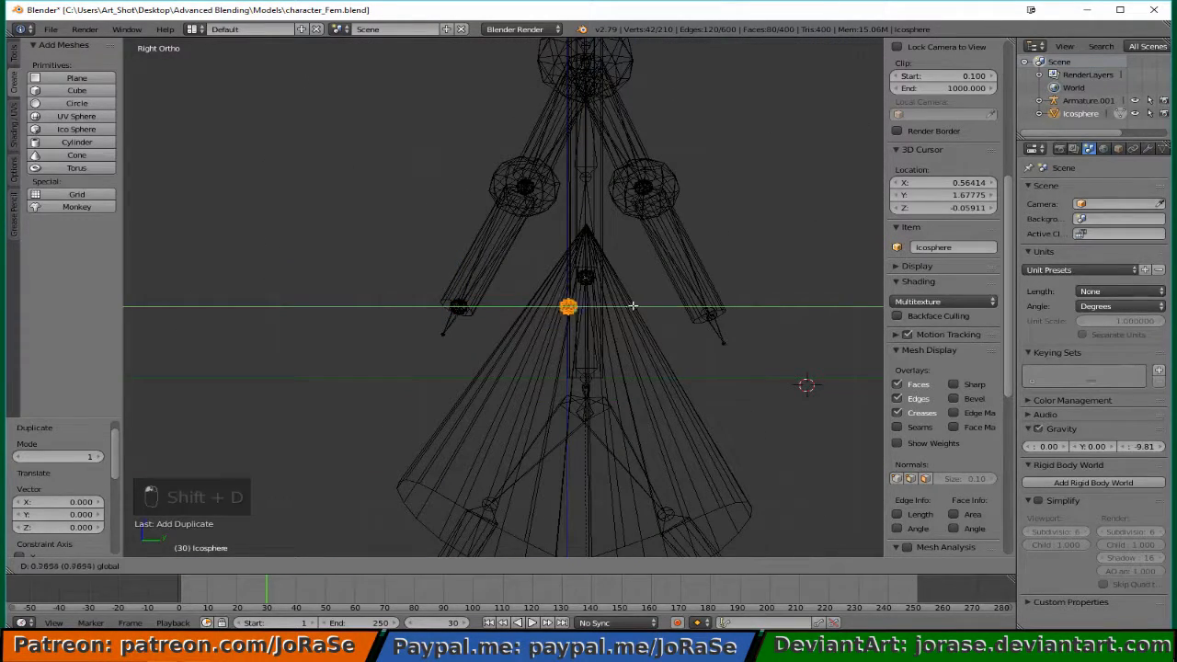
pyautogui.click(766, 345)
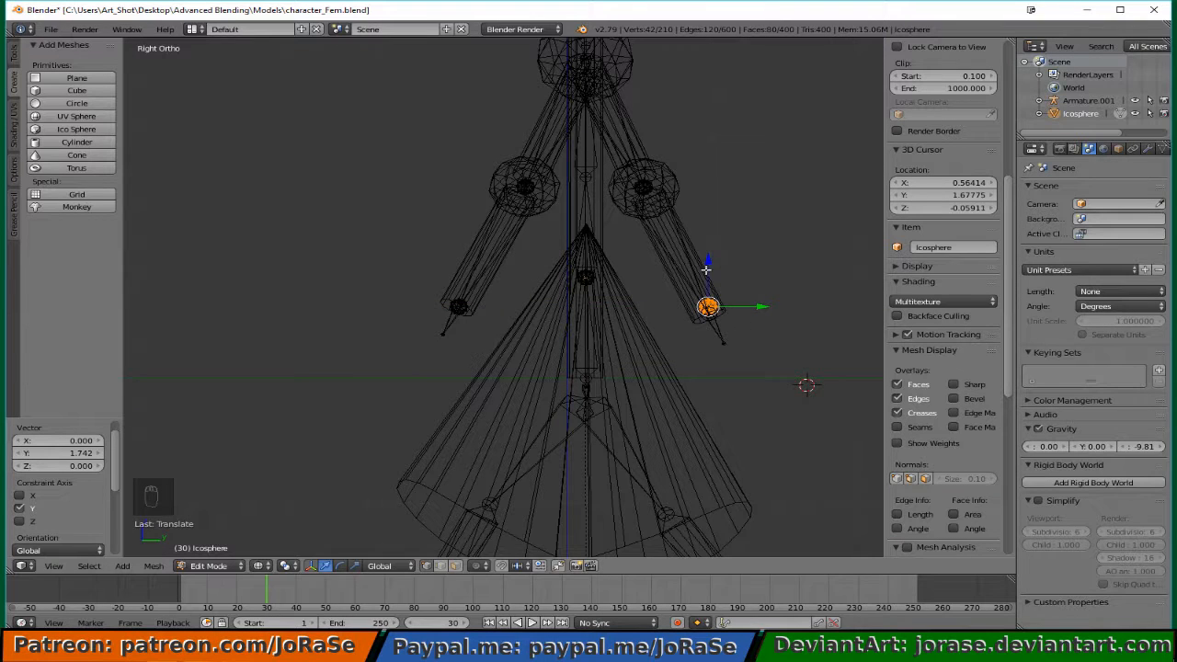
pyautogui.moveTo(706, 269); pyautogui.dragTo(716, 276)
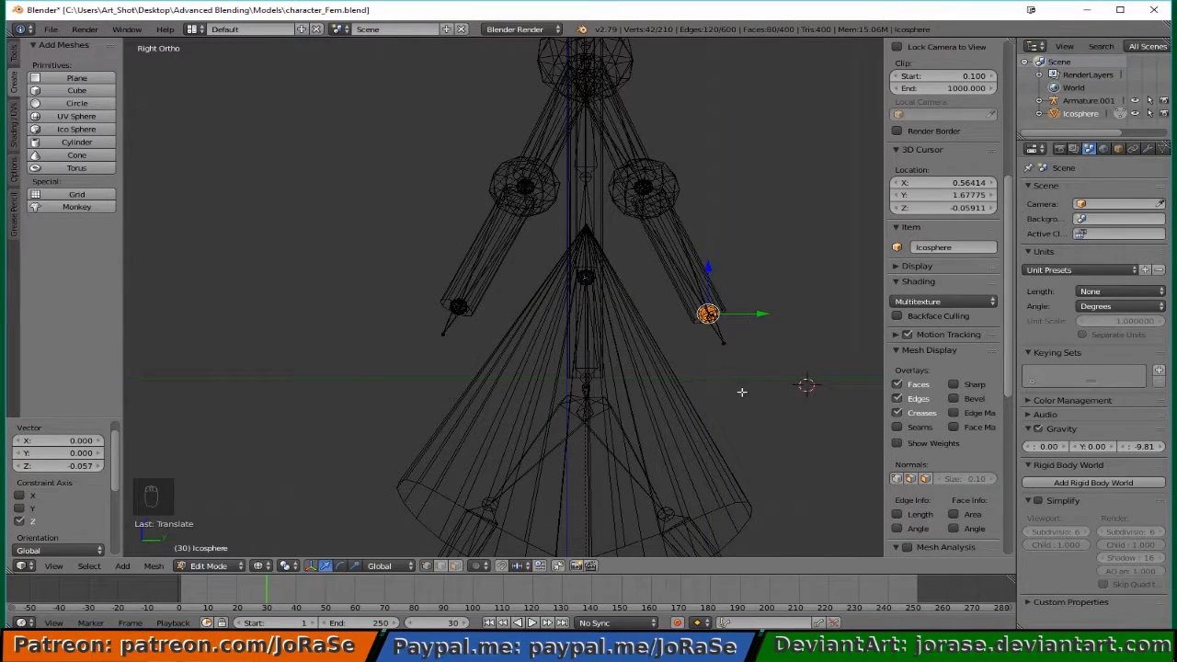
# Move the new wrist sphere about 1.83 in total along X in front view, into the +X wrist.
pyautogui.press('KP_1')
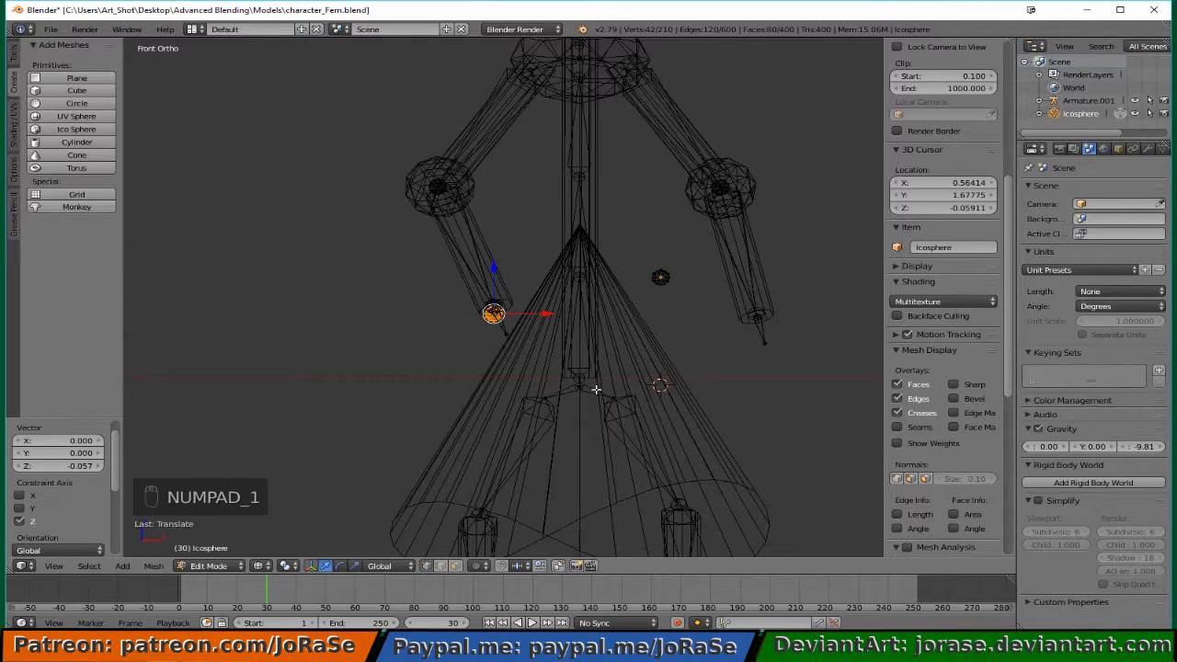
pyautogui.scroll(5, 596, 390)
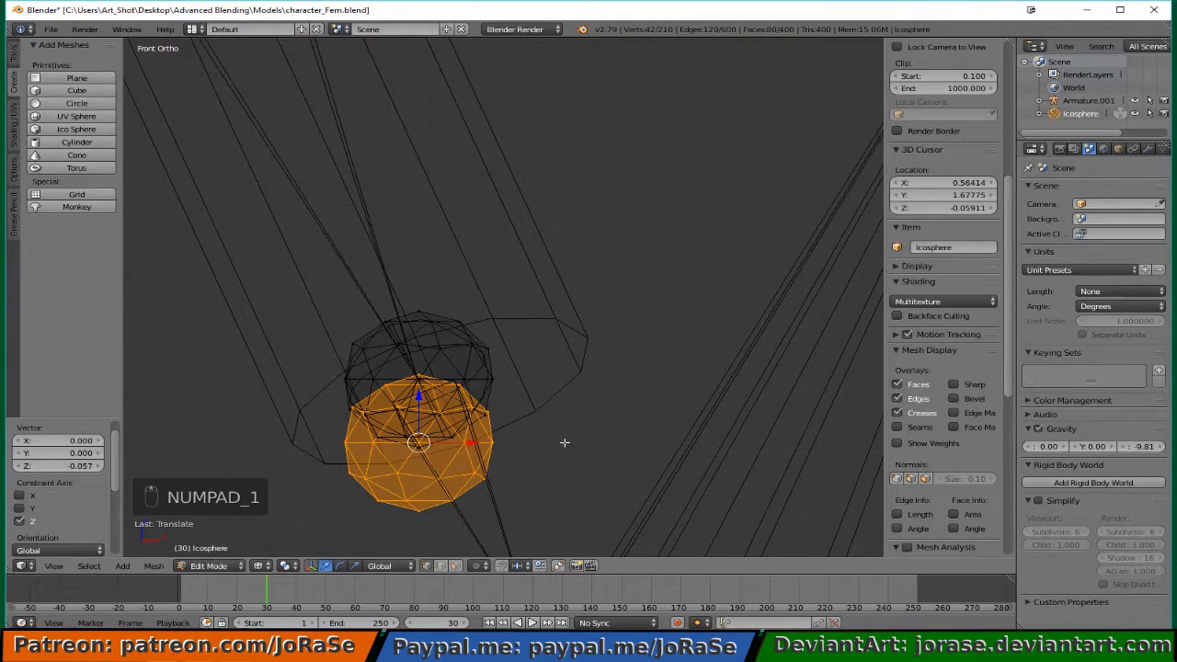
pyautogui.press('g')
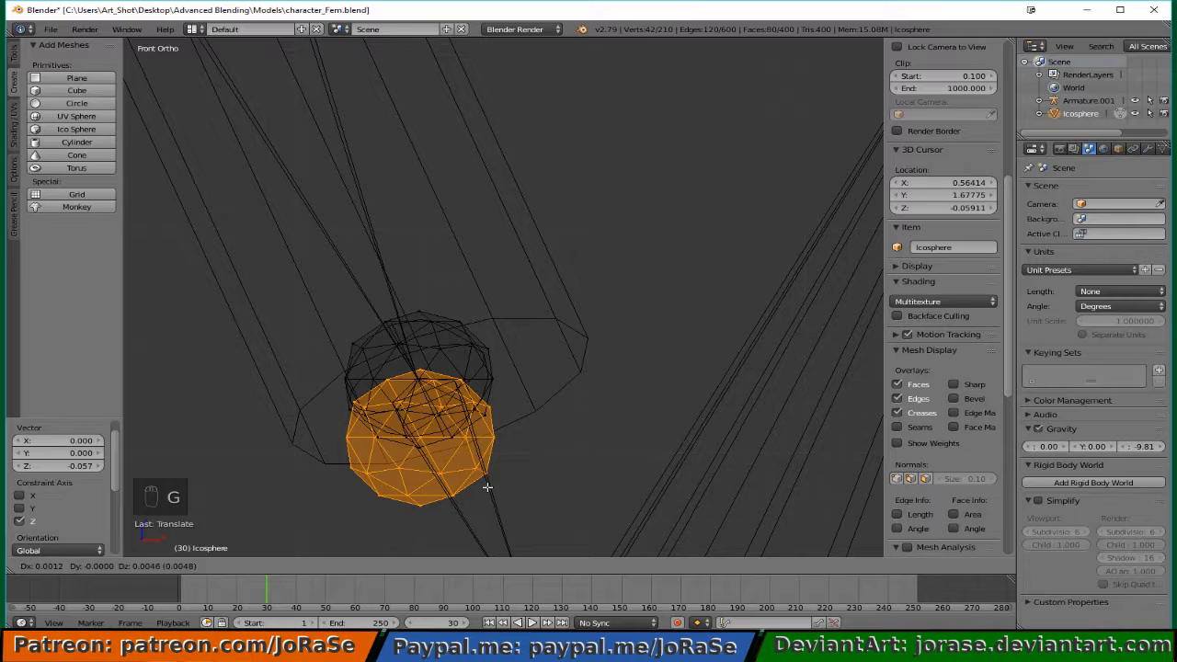
pyautogui.click(487, 487)
pyautogui.moveTo(479, 441); pyautogui.dragTo(154, 439)
pyautogui.scroll(-3, 145, 419)
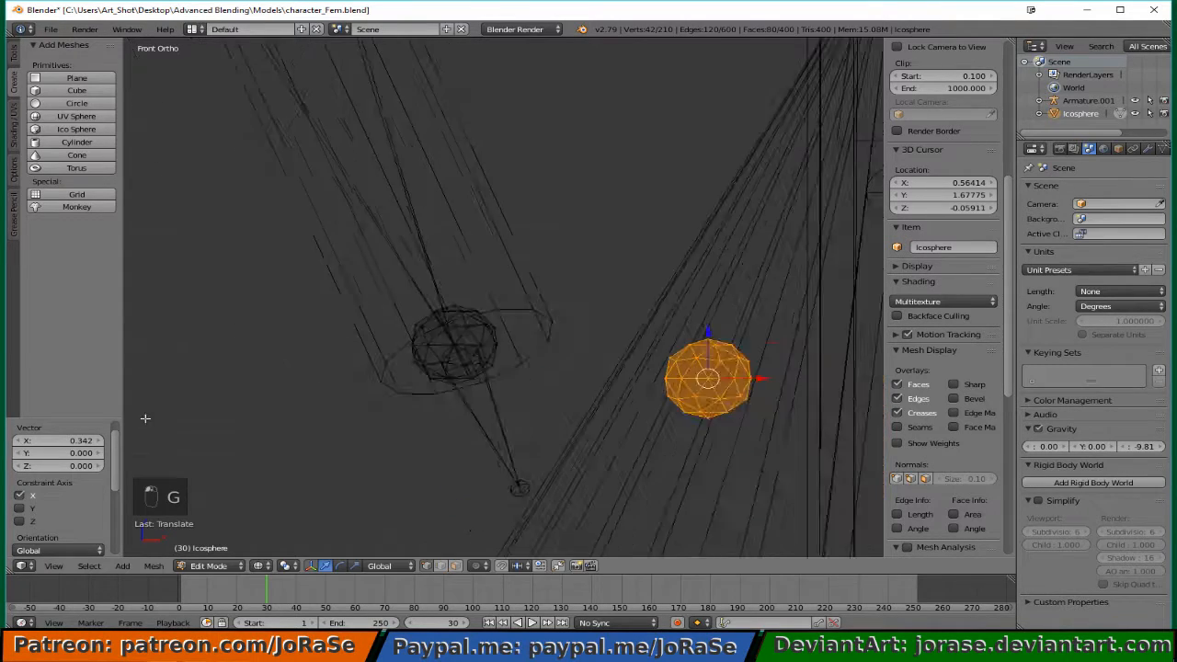
pyautogui.scroll(-5, 145, 418)
pyautogui.scroll(-1, 281, 395)
pyautogui.moveTo(572, 314); pyautogui.dragTo(833, 322)
# Fine-tune the +X wrist sphere by about 0.002 in X and -0.005 in Z, and check its placement in right and front views.
pyautogui.keyDown('shift'); pyautogui.moveTo(587, 392); pyautogui.dragTo(355, 413, button='middle'); pyautogui.keyUp('shift')
pyautogui.scroll(5, 362, 418)
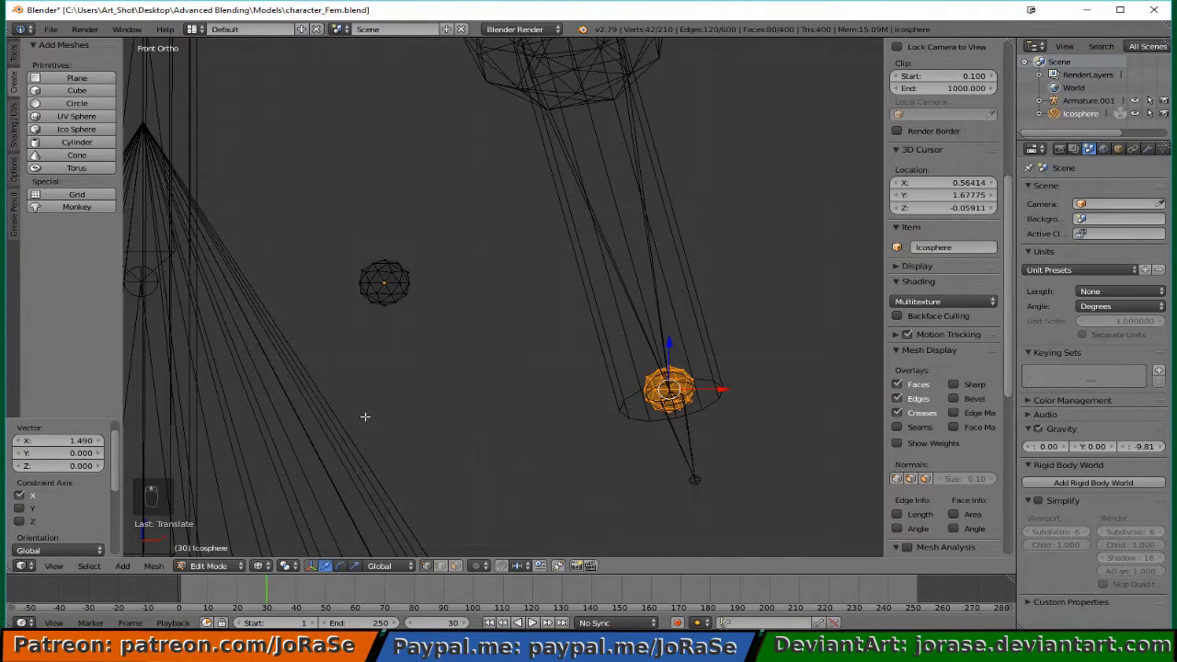
pyautogui.press('g')
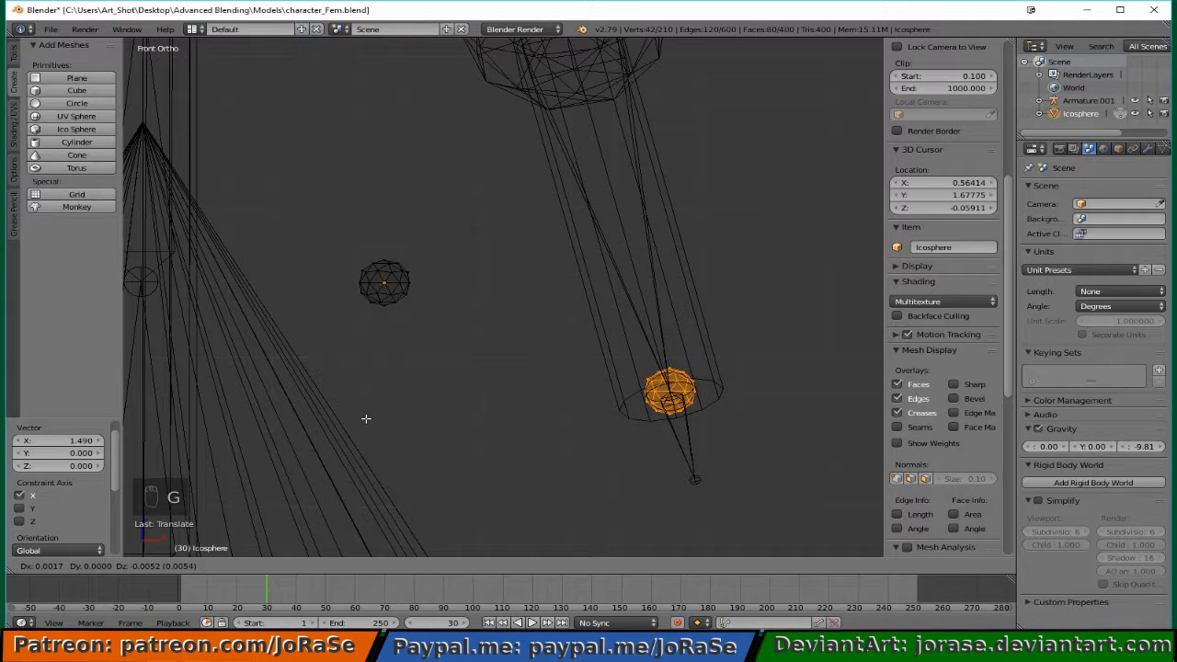
pyautogui.click(366, 418)
pyautogui.press('KP_3')
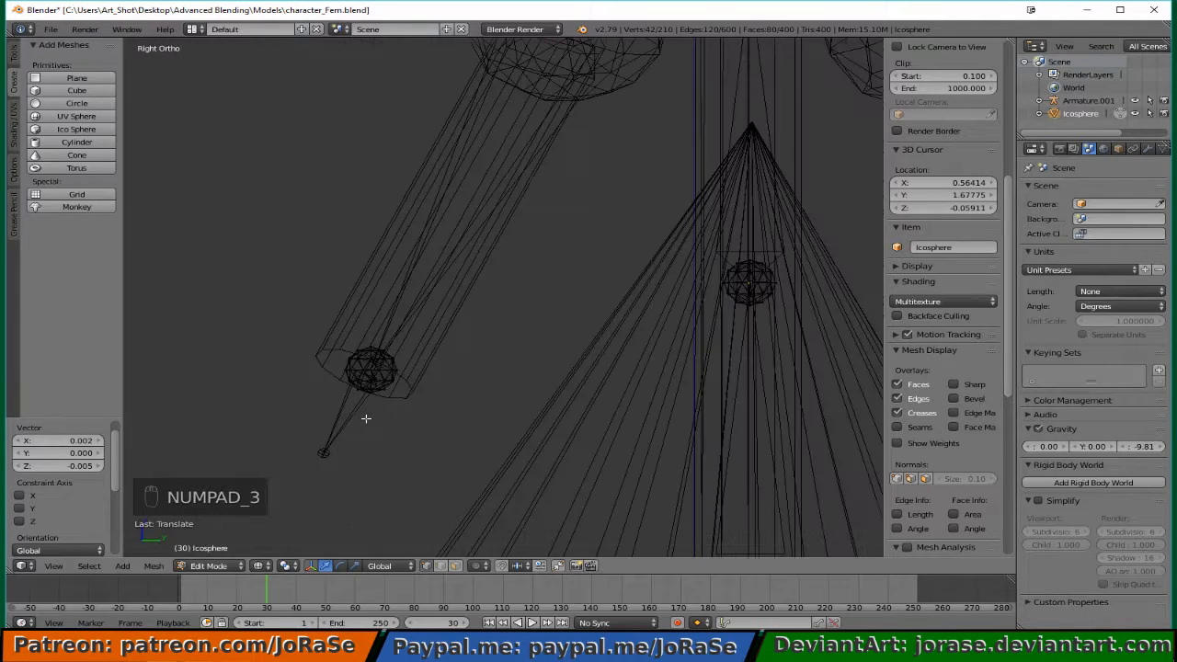
pyautogui.scroll(-4, 409, 330)
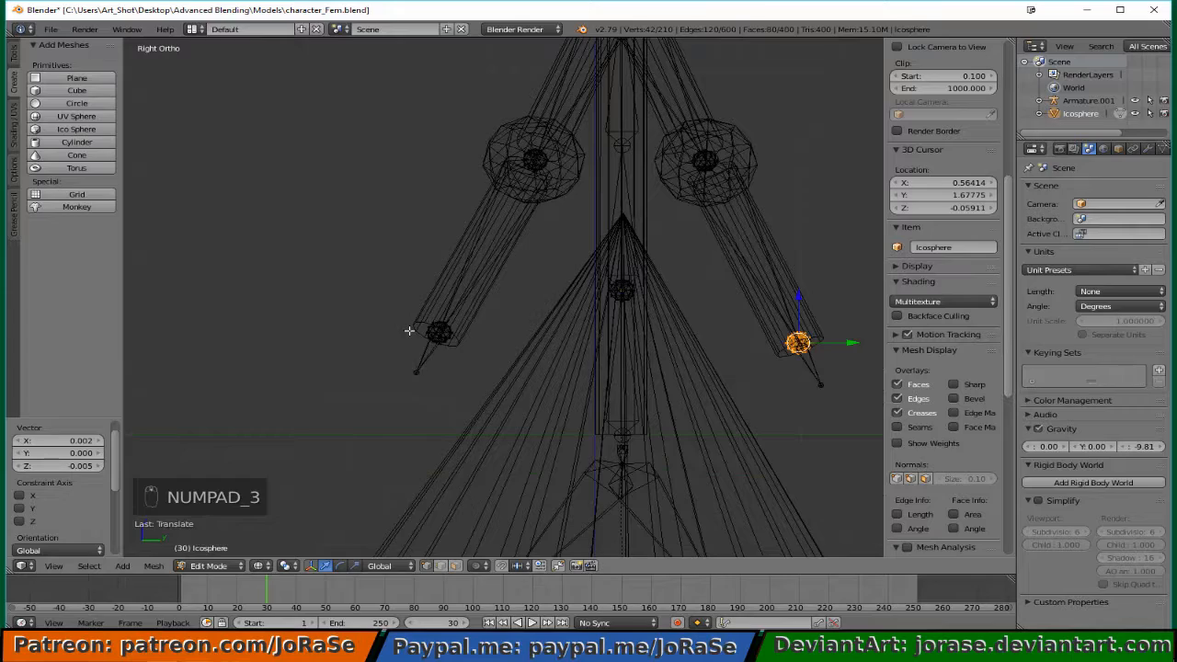
pyautogui.press('KP_1')
pyautogui.scroll(7, 409, 330)
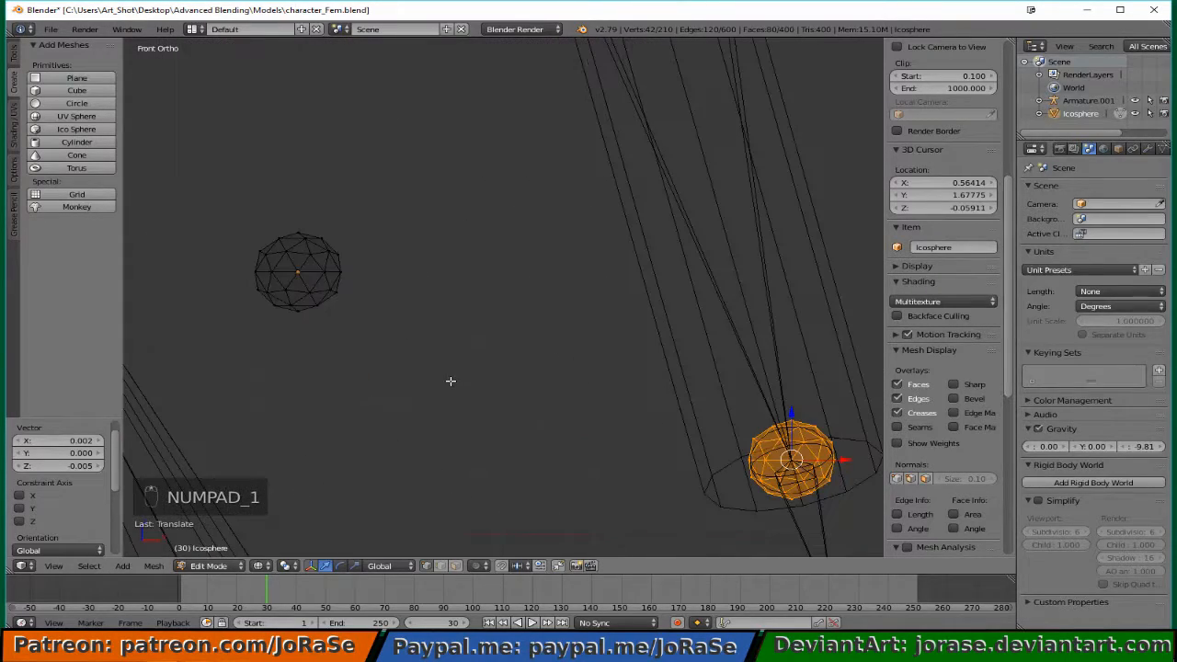
pyautogui.scroll(-10, 446, 395)
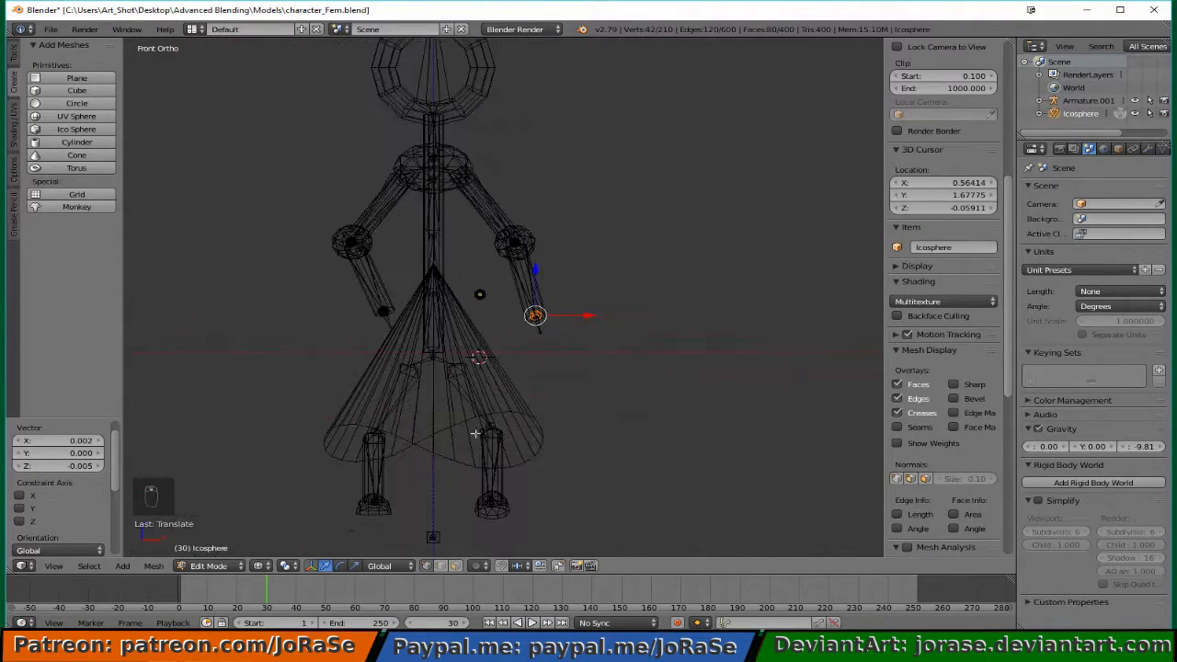
# Duplicate the wrist sphere and move the copy about -0.293 in Y and -1.589 in Z to the +Y knee in right view.
pyautogui.moveTo(472, 433); pyautogui.dragTo(344, 451, button='middle')
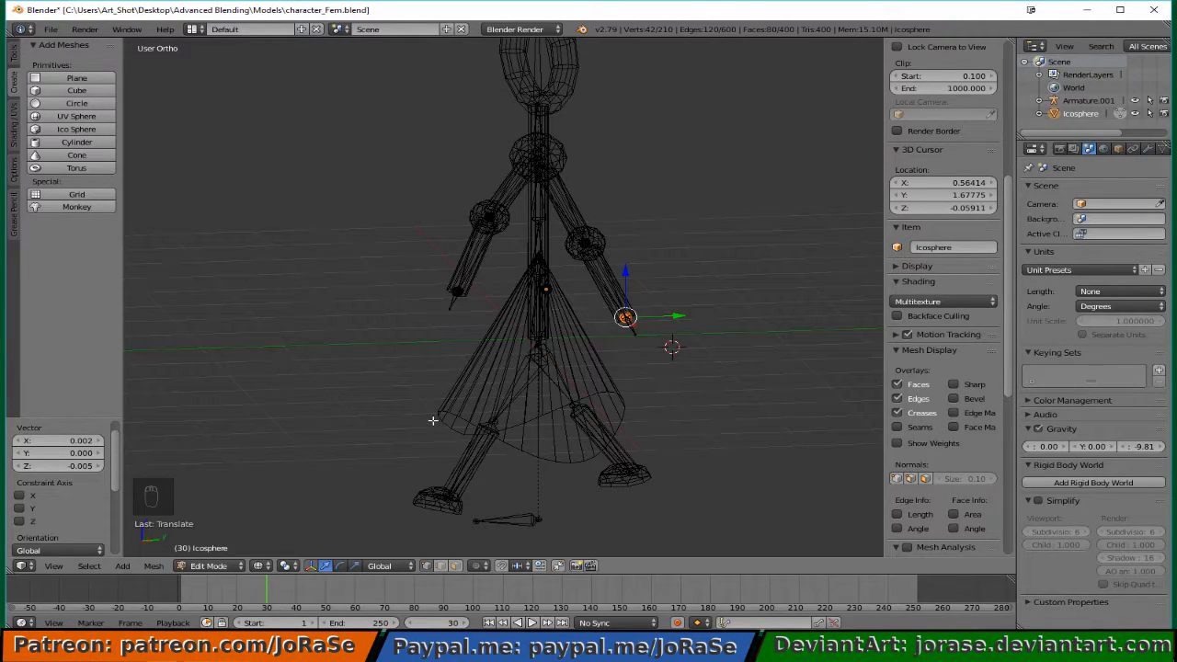
pyautogui.hotkey('shift', 'd')
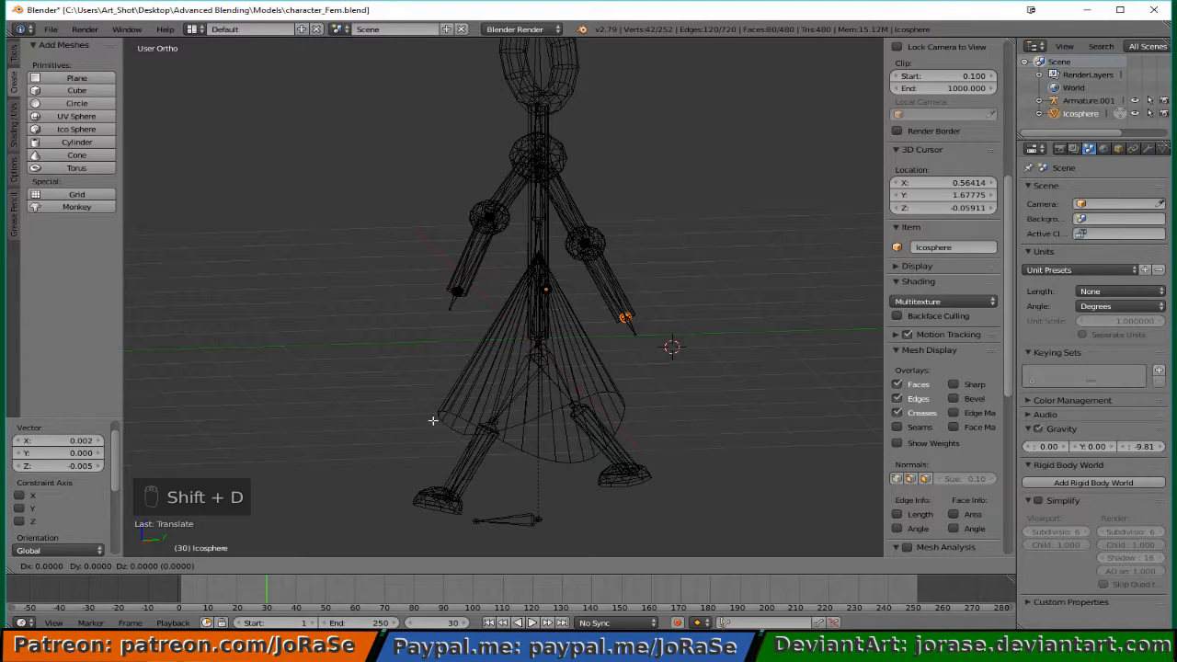
pyautogui.rightClick(432, 420)
pyautogui.press('KP_3')
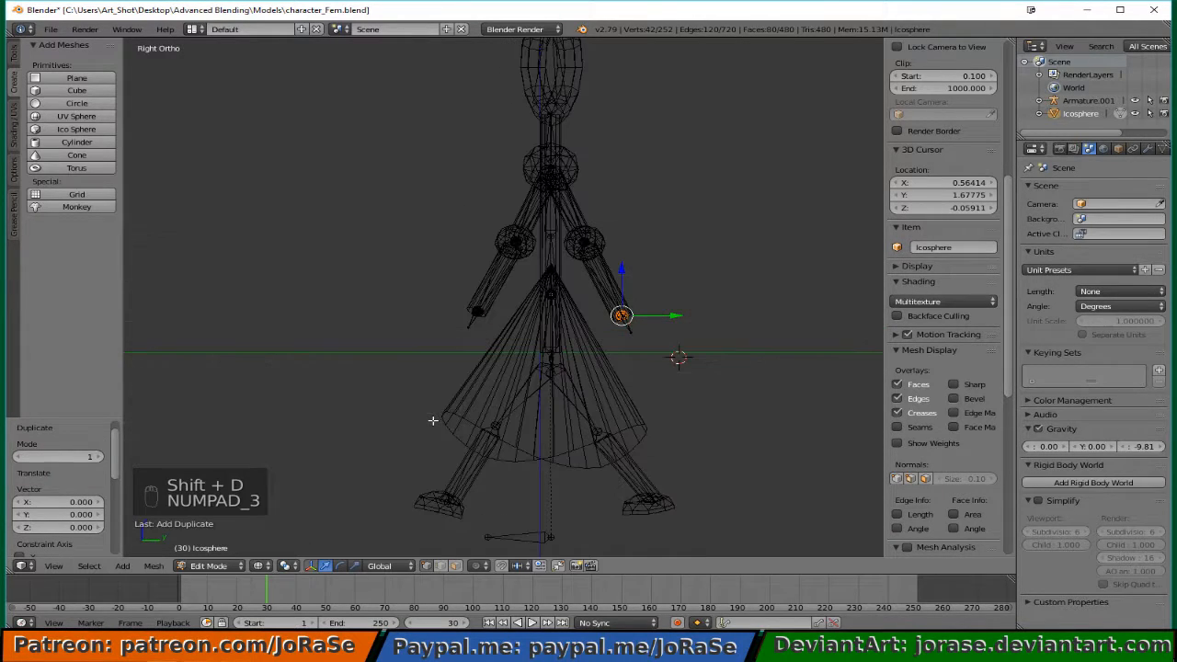
pyautogui.press('g')
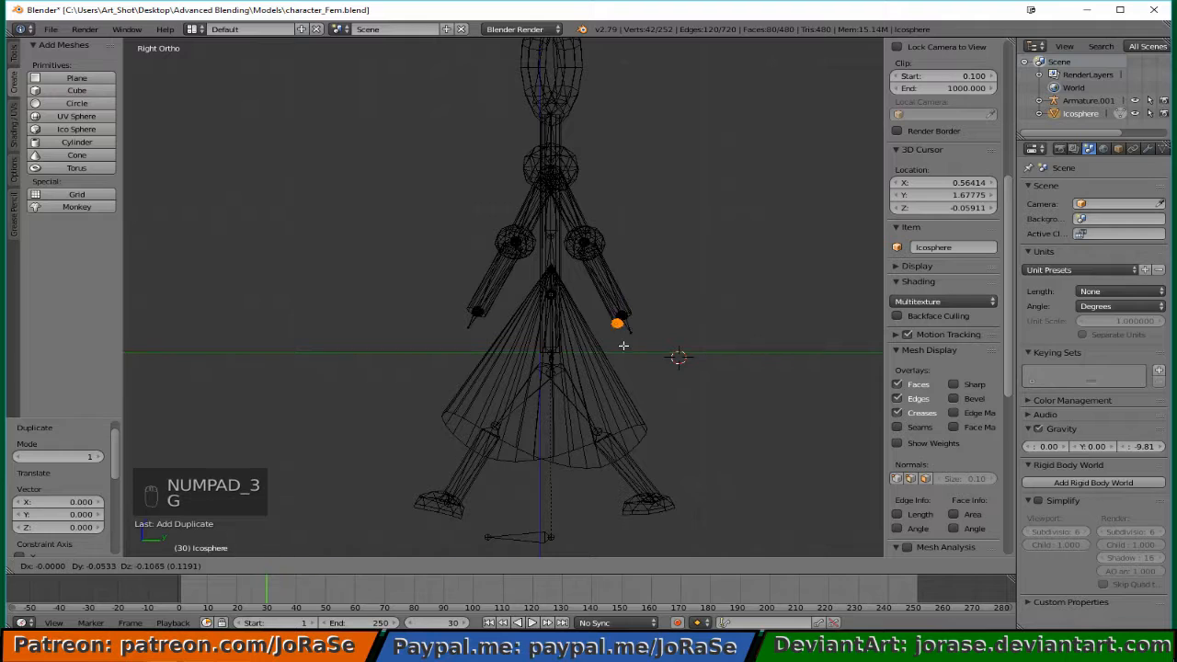
pyautogui.click(604, 447)
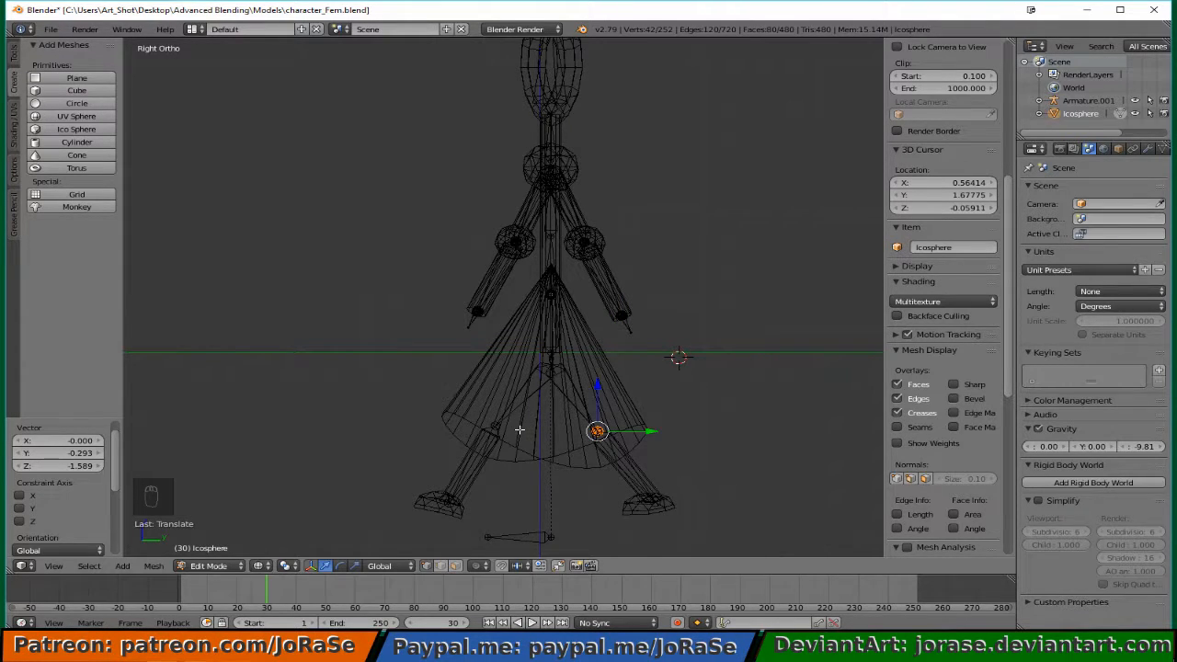
# Move the knee sphere about -1.931 along X in front view, onto the -X knee joint.
pyautogui.press('KP_1')
pyautogui.scroll(4, 523, 439)
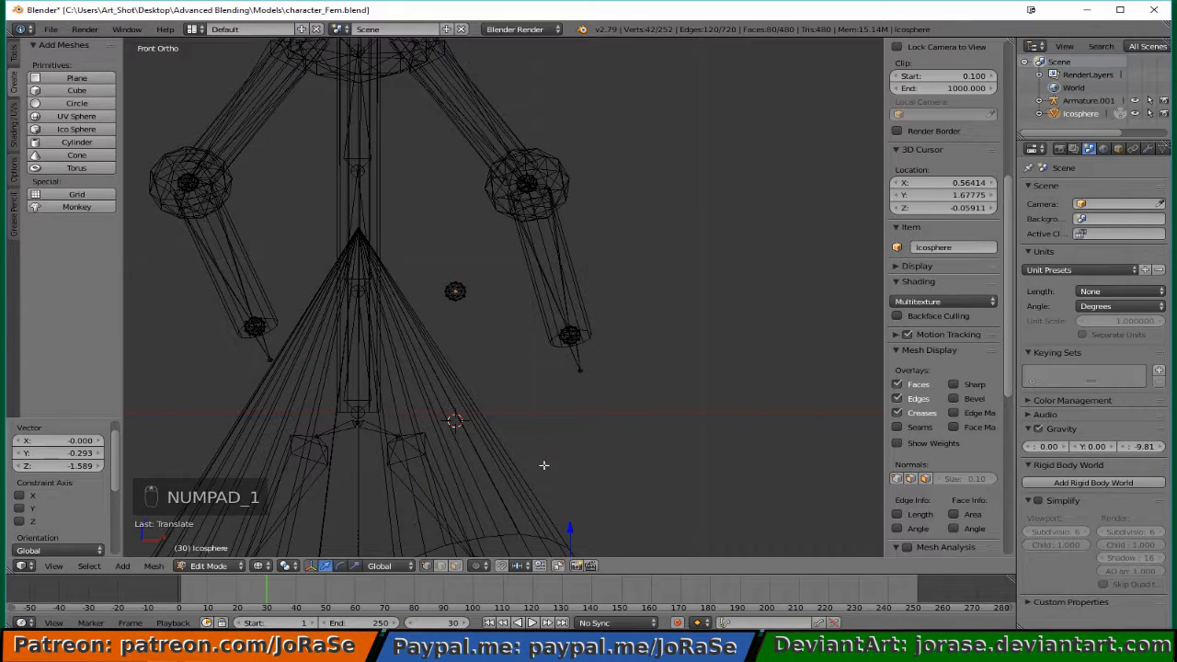
pyautogui.press('g')
pyautogui.press('x')
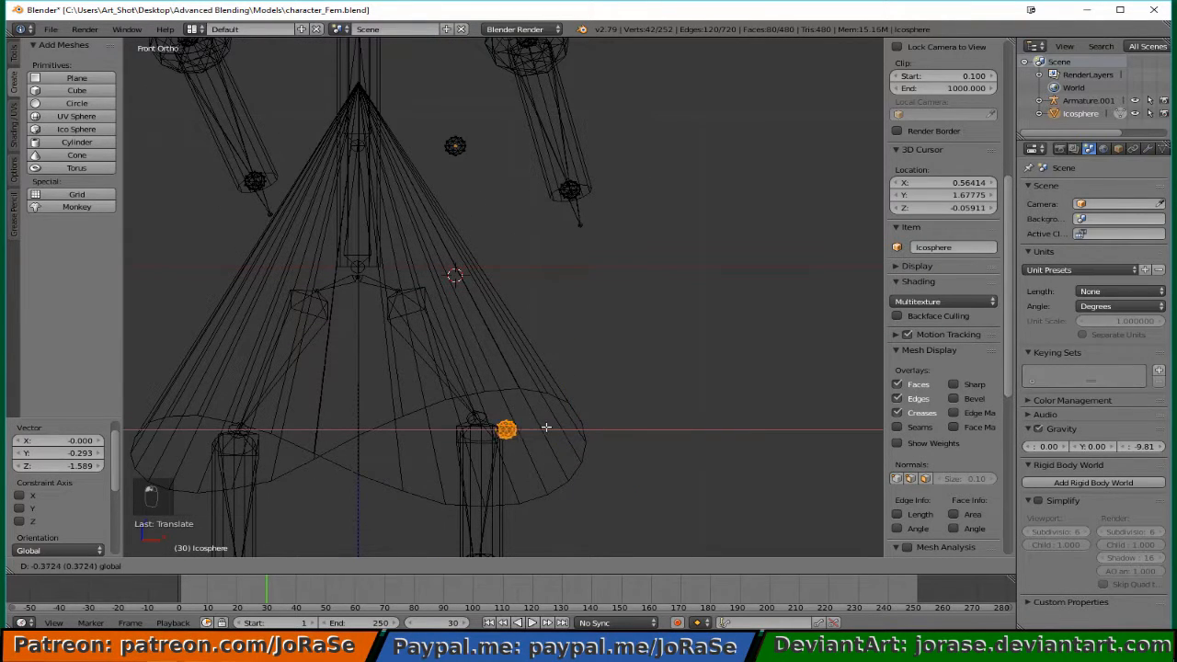
pyautogui.click(282, 415)
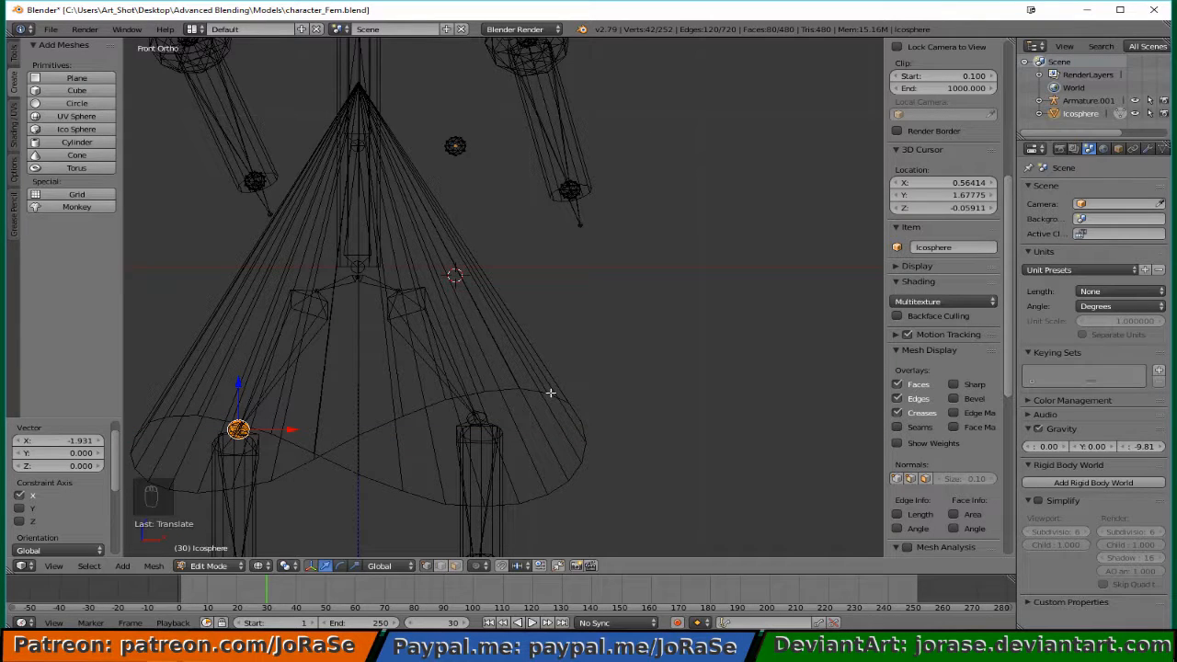
# Duplicate the knee sphere and move the copy about -1.233 in Y, 0.073 in Z and 1.387 in X onto the +X knee.
pyautogui.press('KP_3')
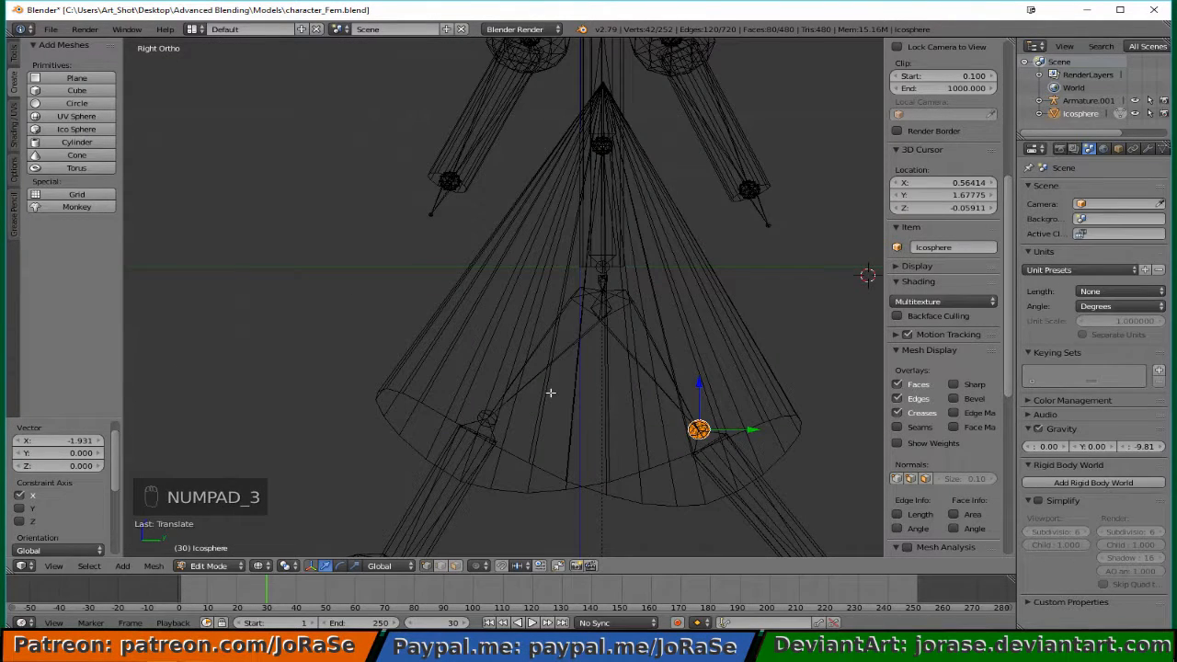
pyautogui.hotkey('shift', 'd')
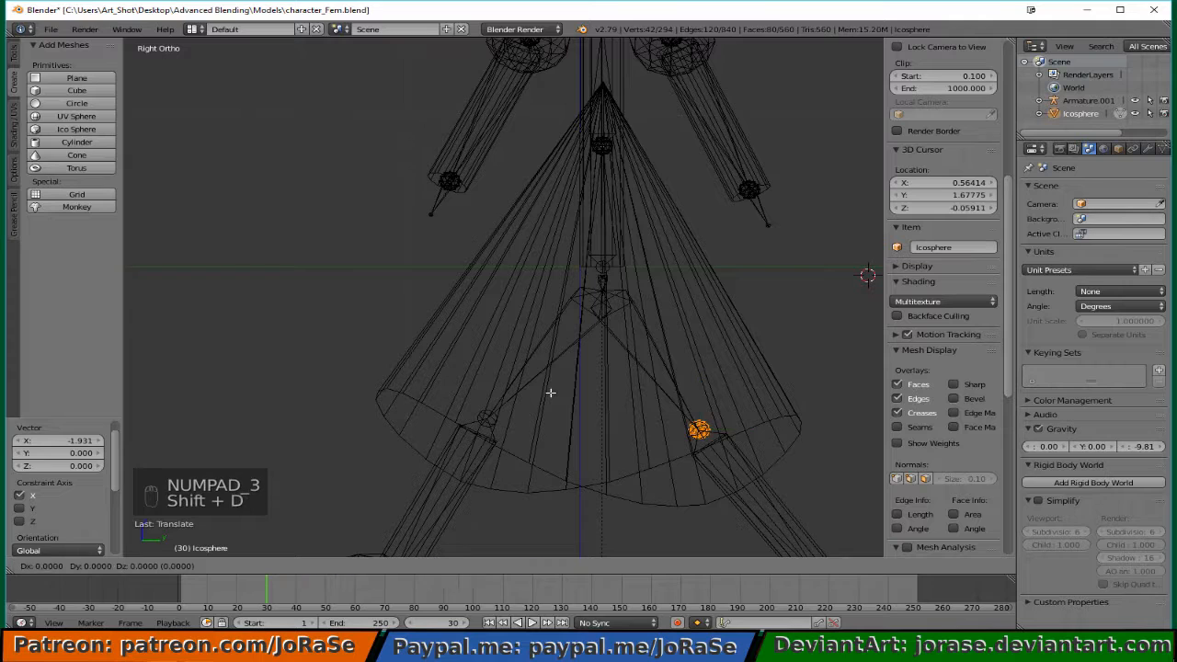
pyautogui.rightClick(550, 392)
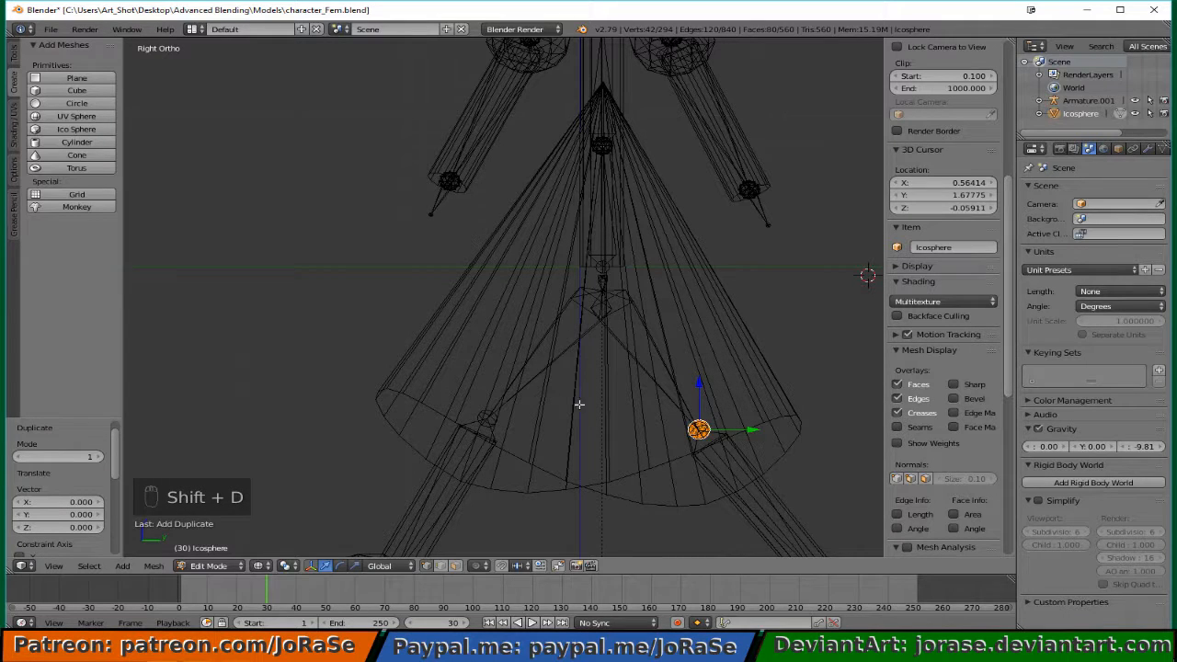
pyautogui.press('g')
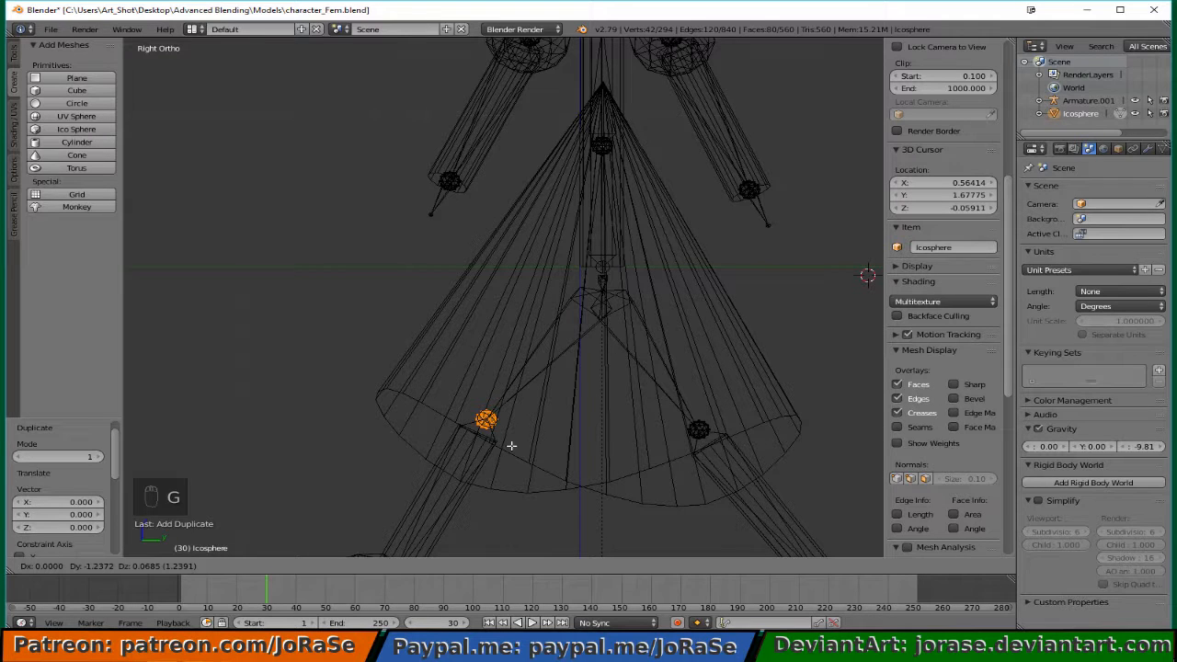
pyautogui.click(512, 445)
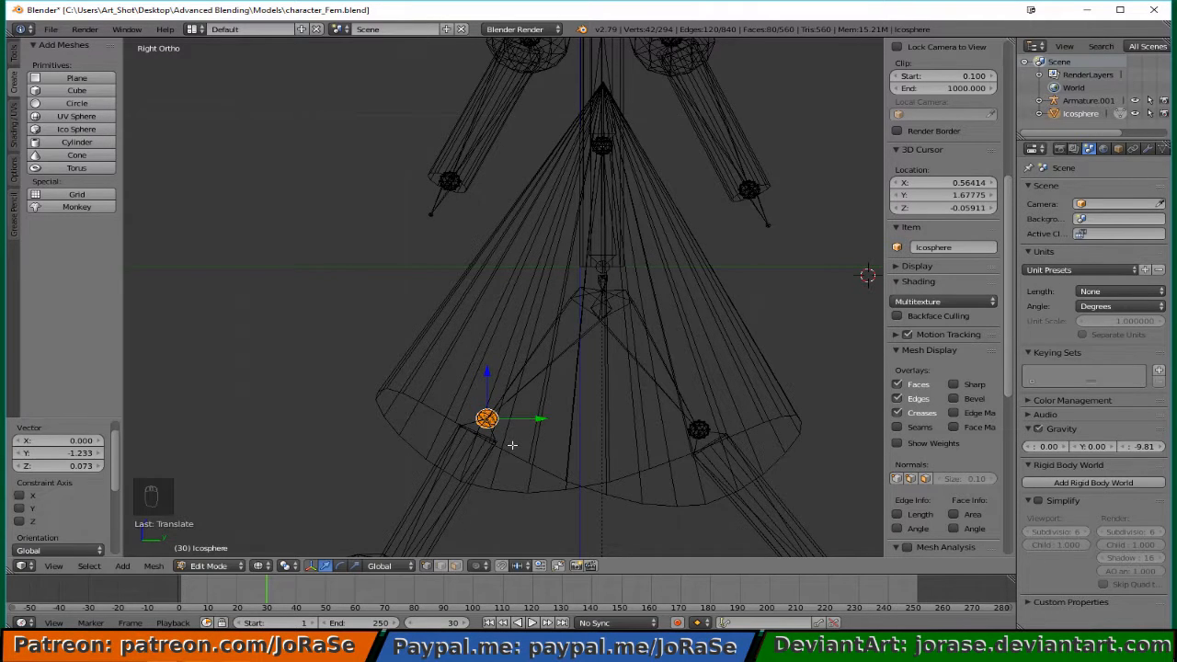
pyautogui.press('KP_1')
pyautogui.moveTo(279, 418); pyautogui.dragTo(514, 419)
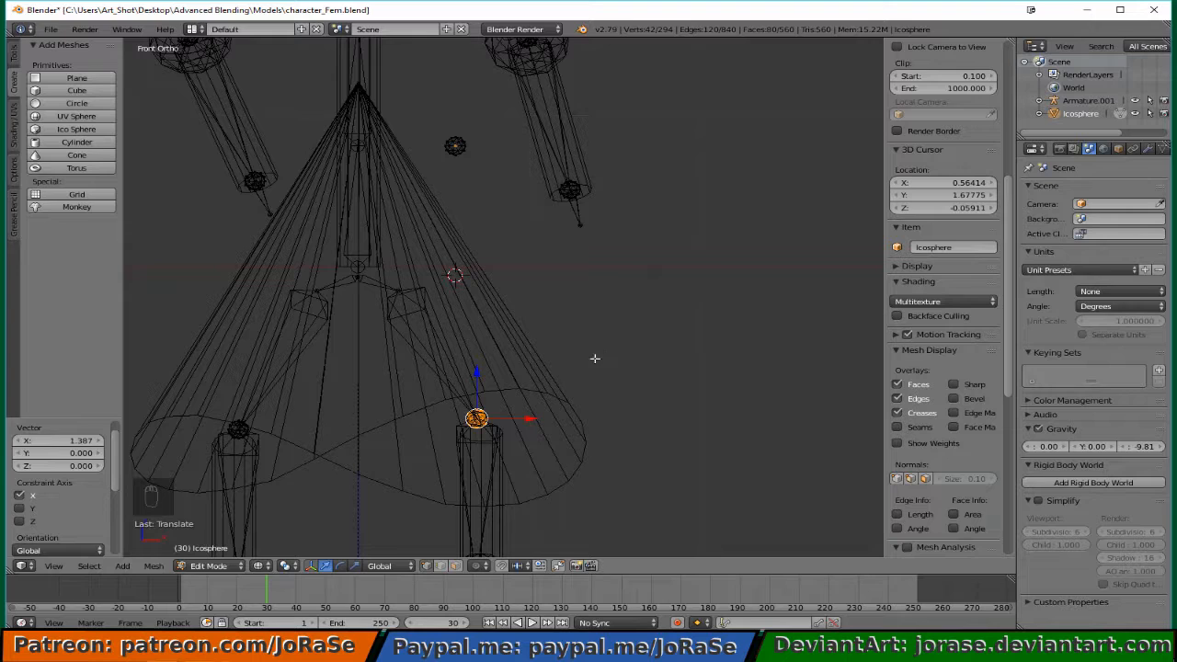
# Duplicate the +X knee sphere and move the copy about -0.026 in X and -0.781 in Z down the shin in front view.
pyautogui.scroll(-5, 603, 357)
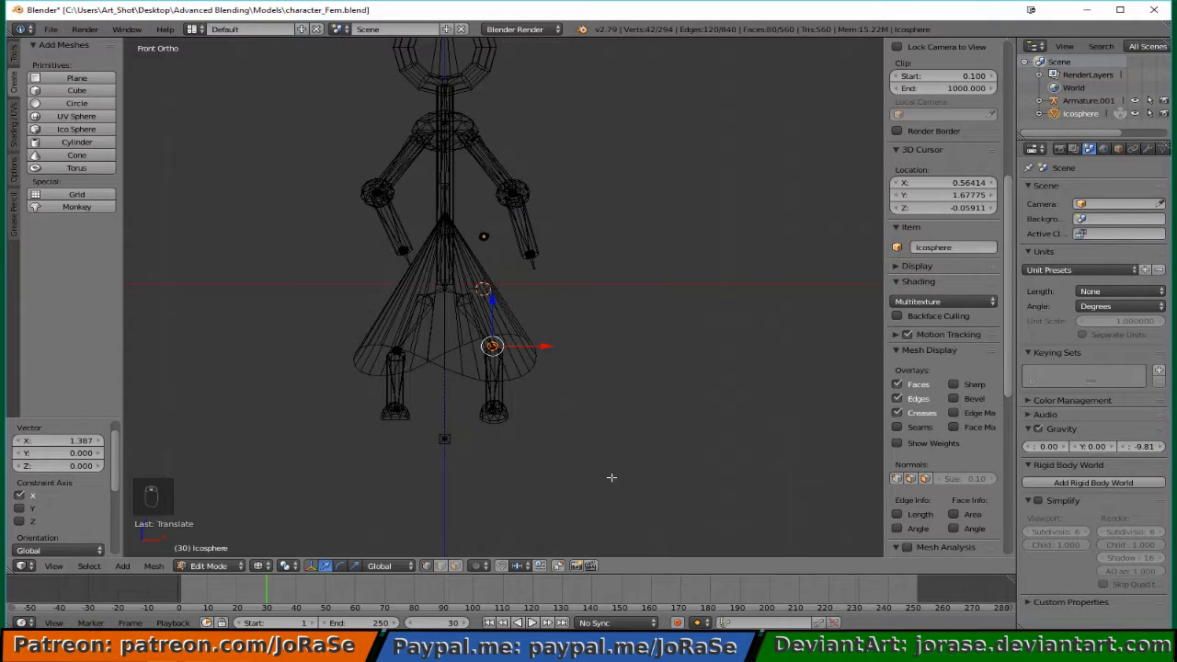
pyautogui.hotkey('shift', 'd')
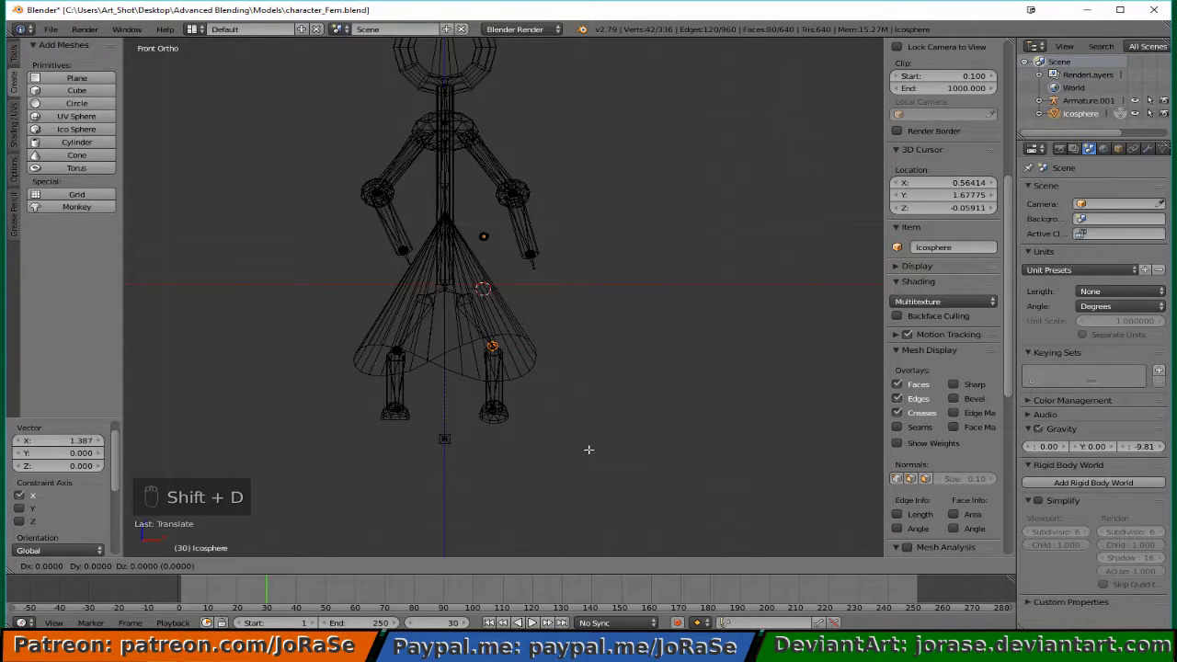
pyautogui.rightClick(589, 450)
pyautogui.scroll(4, 587, 448)
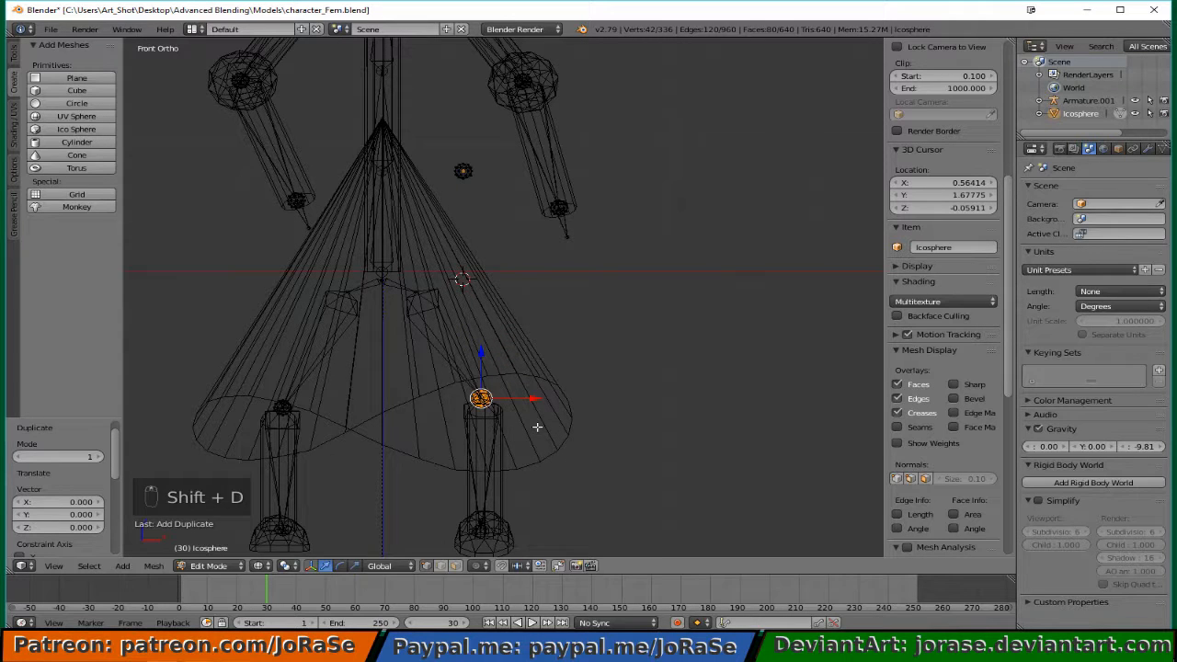
pyautogui.press('g')
pyautogui.click(535, 528)
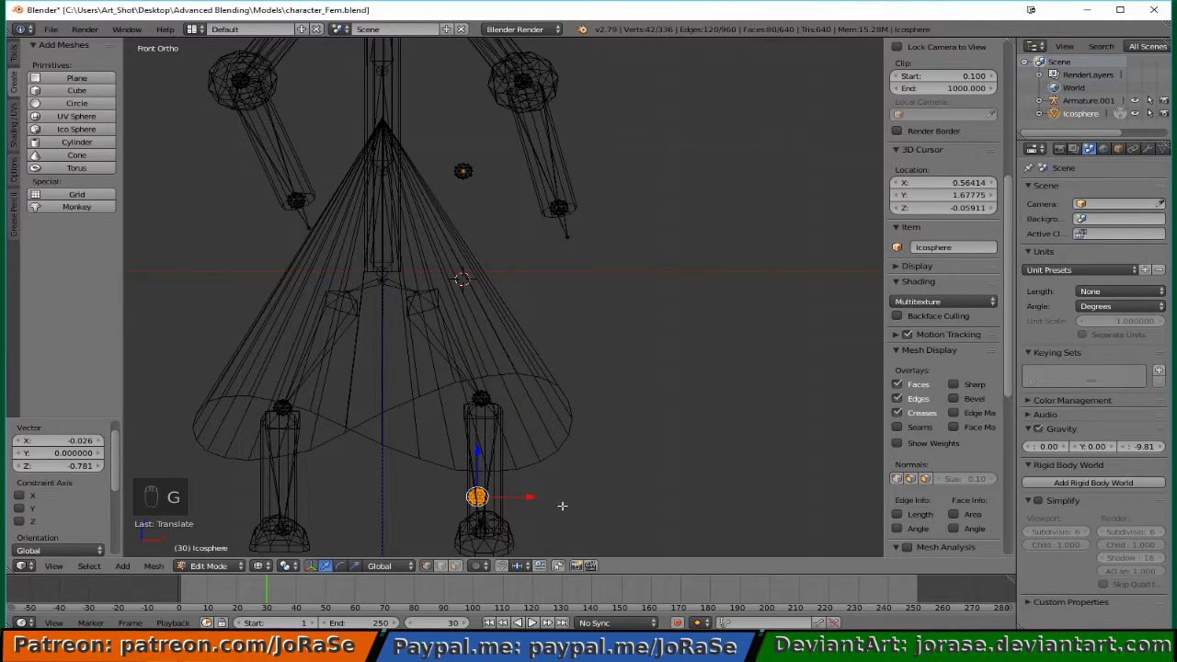
# Move the copied sphere about -0.555 in Y and -0.277 in Z in right view, onto the -Y ankle.
pyautogui.press('KP_1')
pyautogui.press('KP_3')
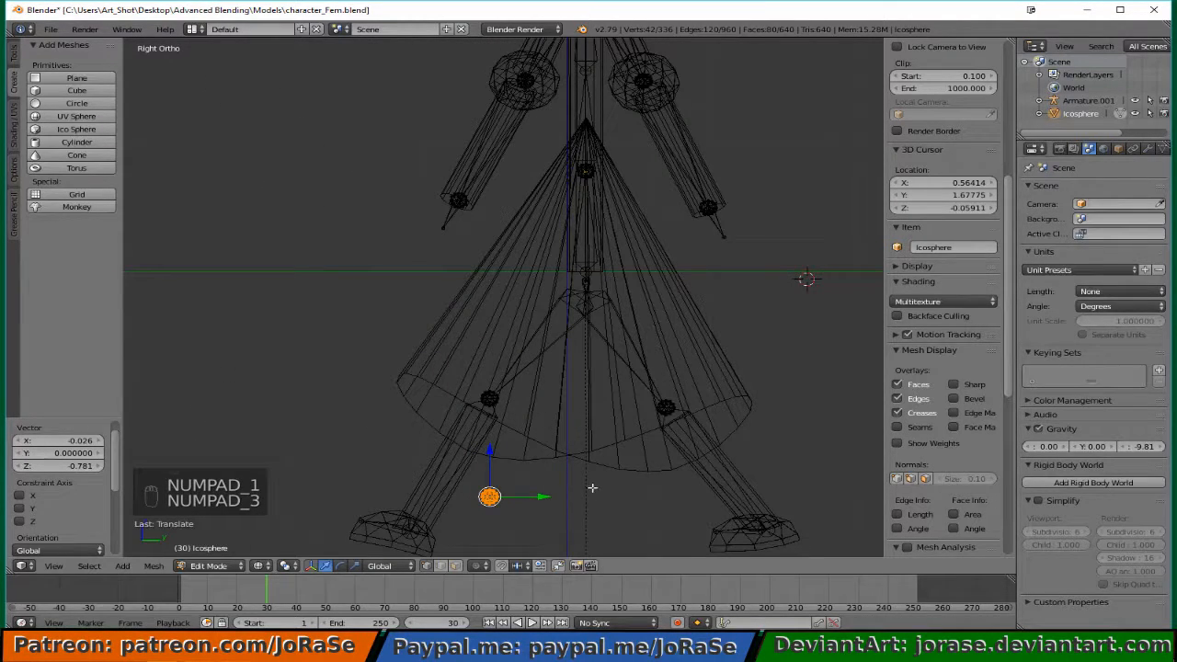
pyautogui.press('g')
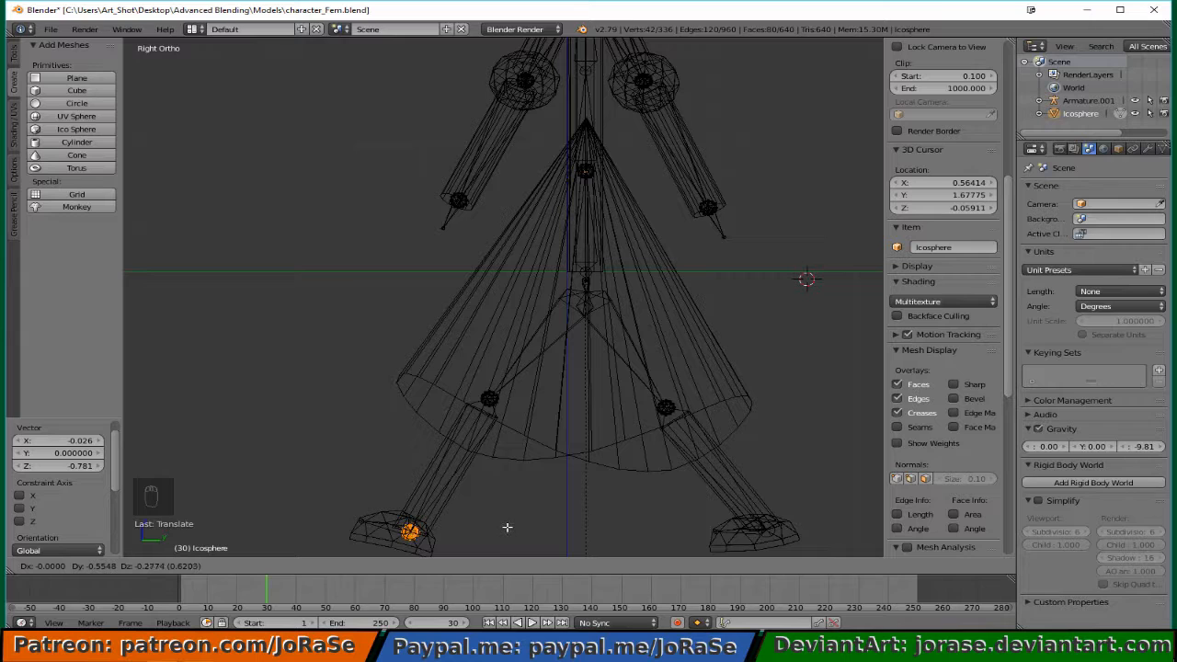
pyautogui.click(507, 527)
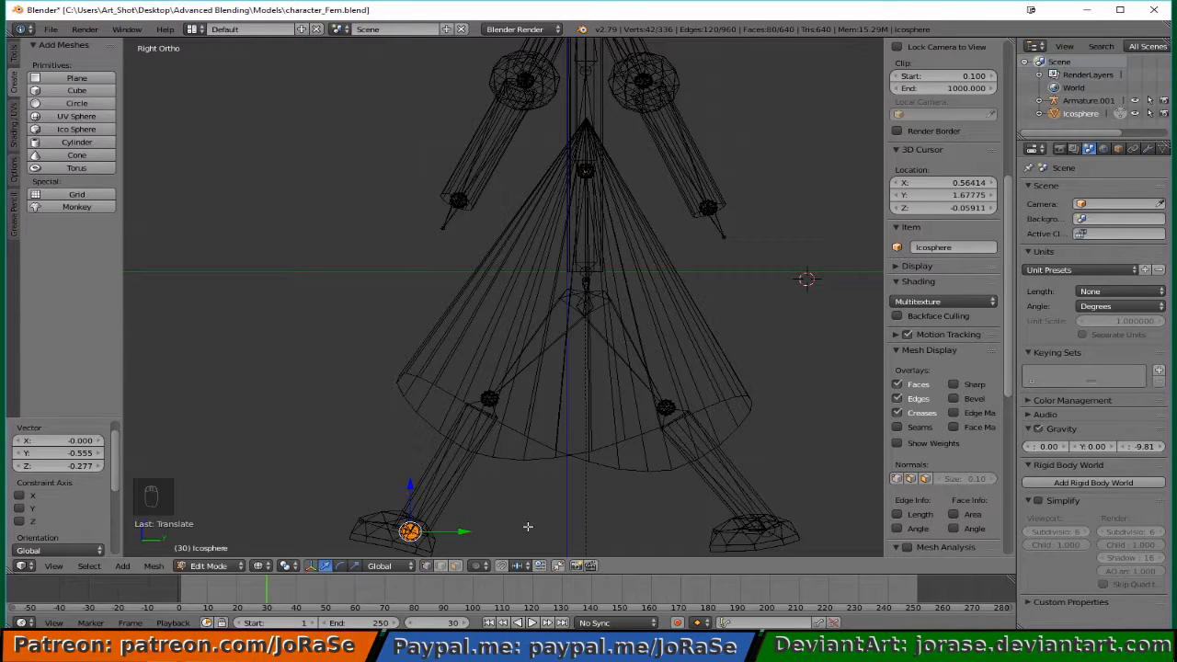
# Shift the ankle sphere about 0.023 along X in front view to center it on the +X ankle joint.
pyautogui.press('KP_1')
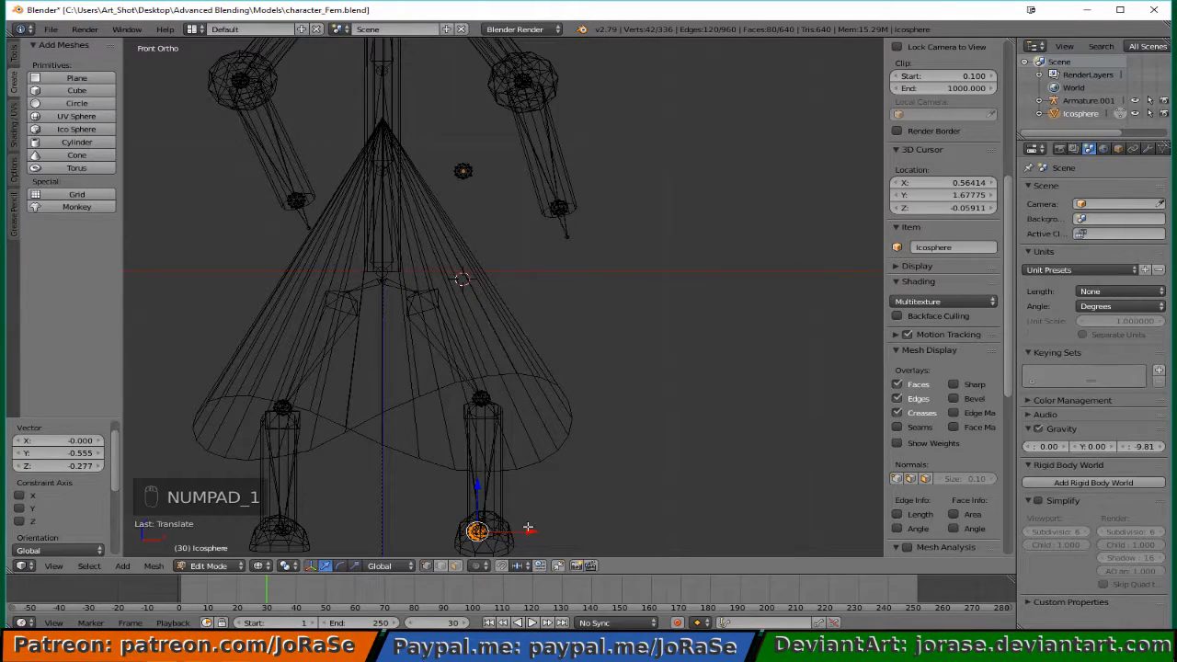
pyautogui.scroll(5, 528, 527)
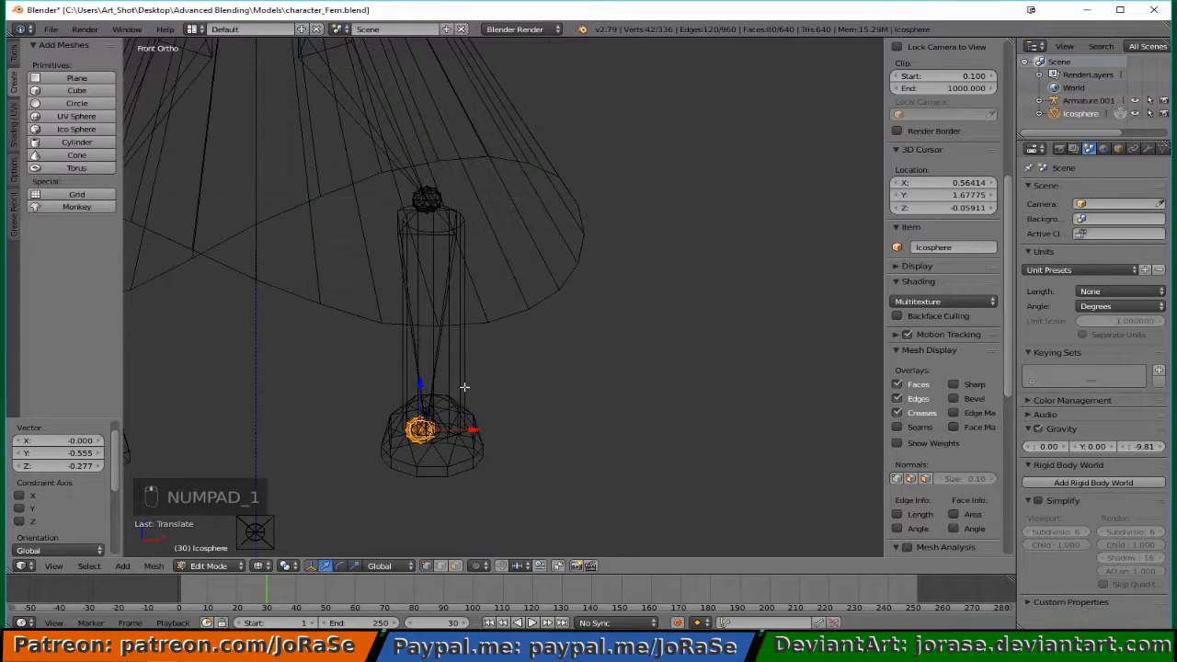
pyautogui.keyDown('shift'); pyautogui.moveTo(412, 488); pyautogui.dragTo(461, 321, button='middle'); pyautogui.keyUp('shift')
pyautogui.press('g')
pyautogui.press('x')
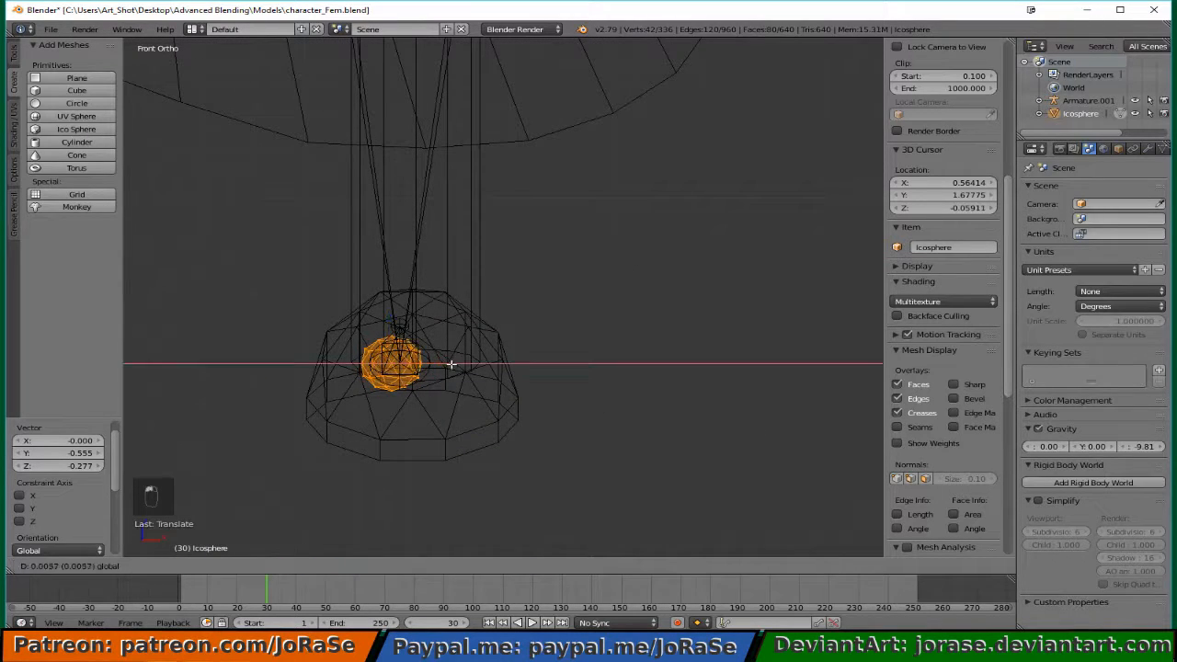
pyautogui.click(458, 366)
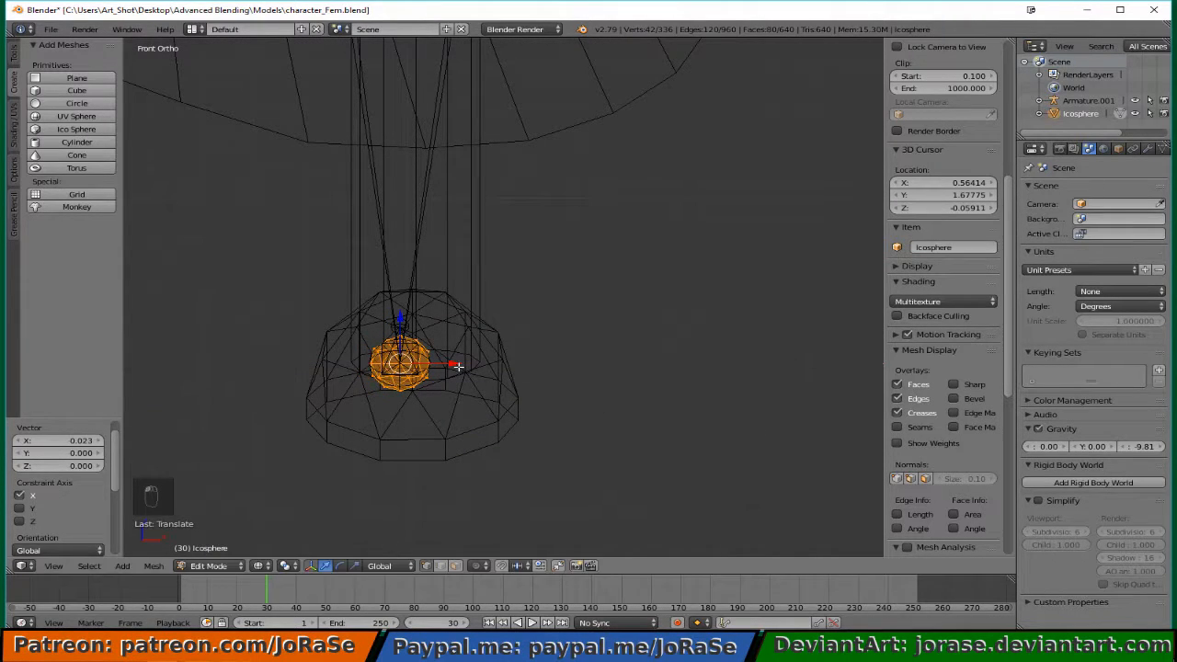
# Duplicate the +X ankle sphere and move the copy about -1.382 along X in front view, to the -X foot.
pyautogui.hotkey('shift', 'd')
pyautogui.rightClick(547, 345)
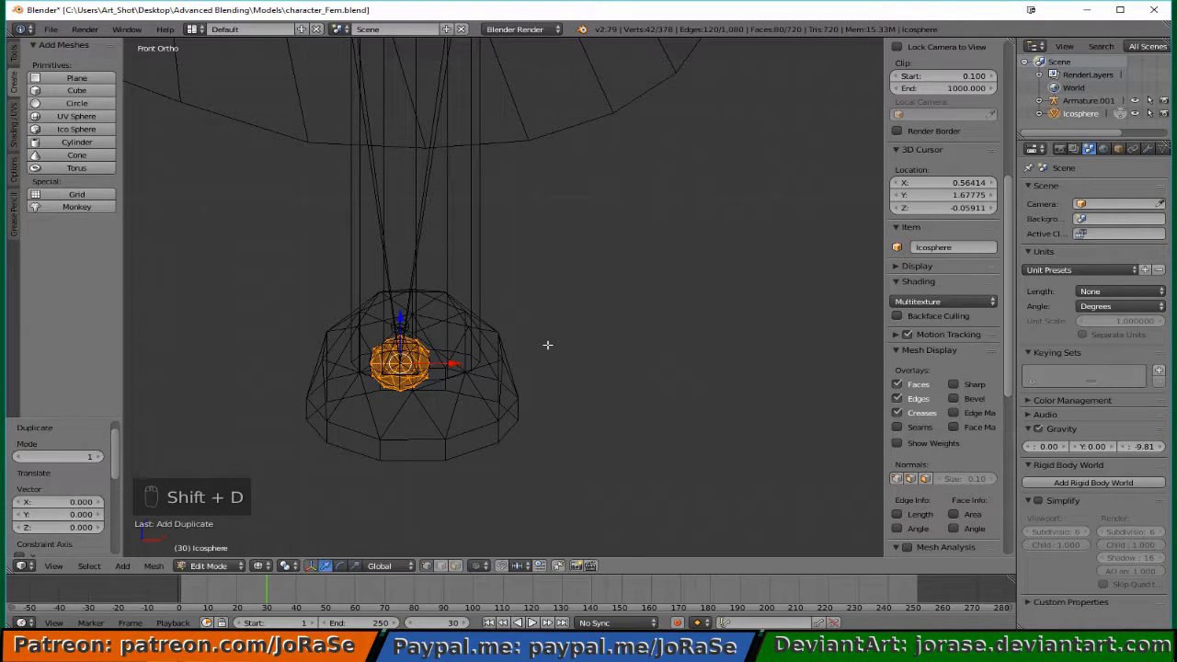
pyautogui.scroll(-3, 589, 378)
pyautogui.press('g')
pyautogui.press('x')
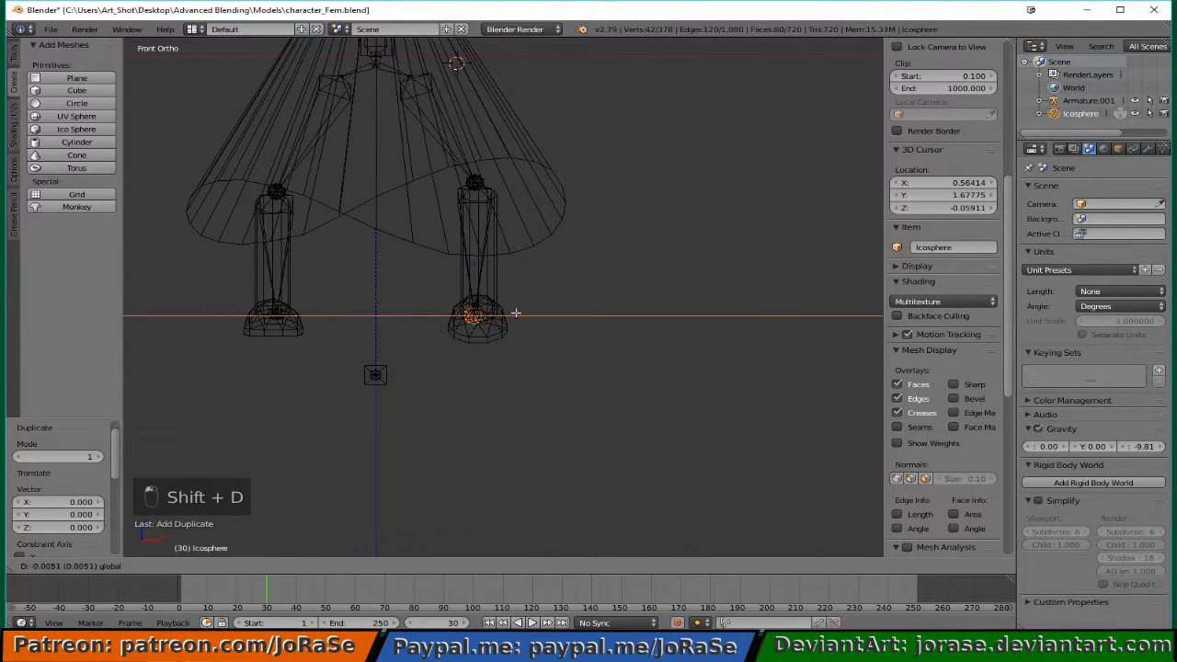
pyautogui.click(321, 312)
# Move the copied ankle sphere about 2.486 in Y onto the +Y ankle in right view, and raise it about 0.010 in Z.
pyautogui.press('KP_3')
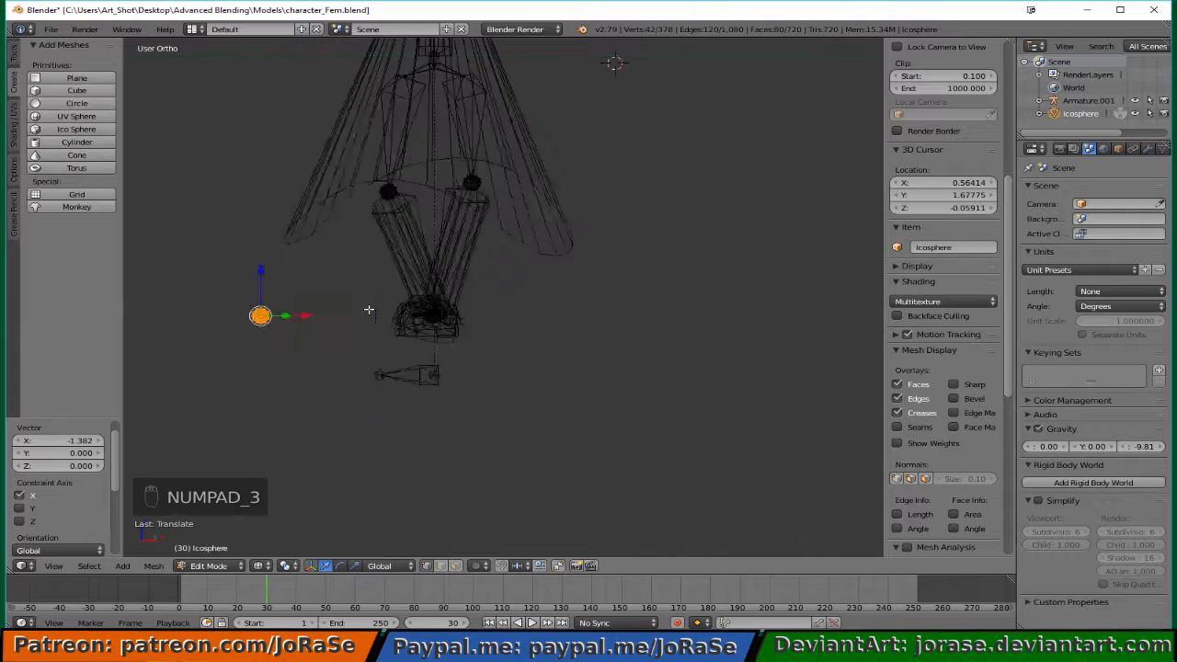
pyautogui.press('g')
pyautogui.press('y')
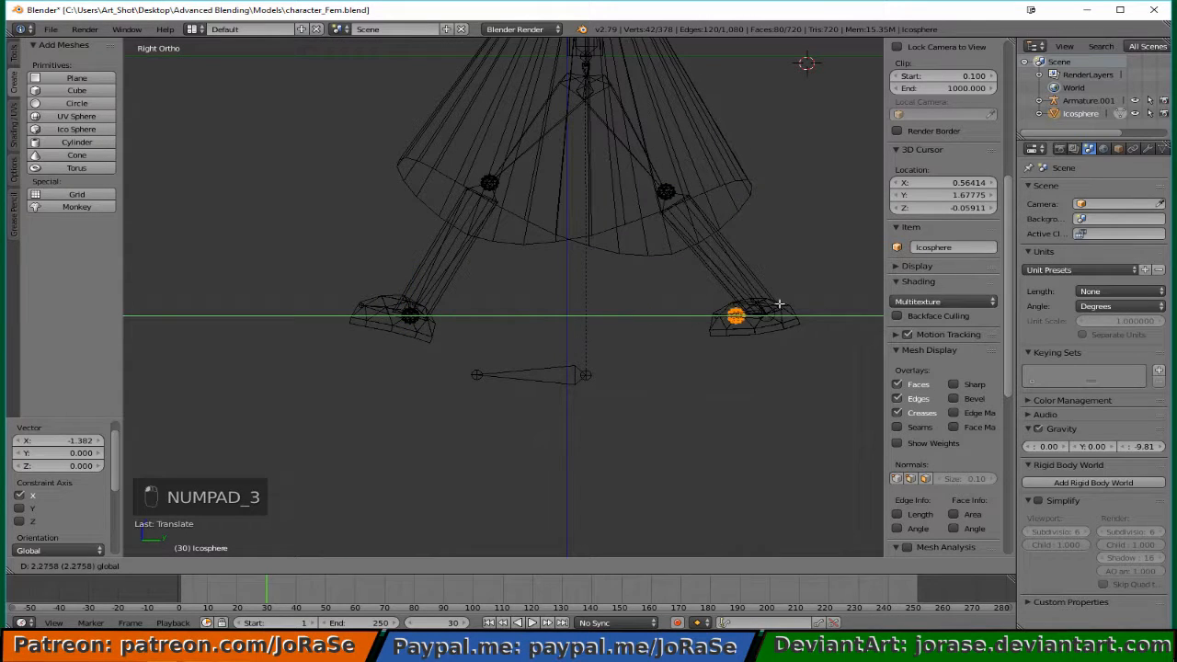
pyautogui.click(808, 302)
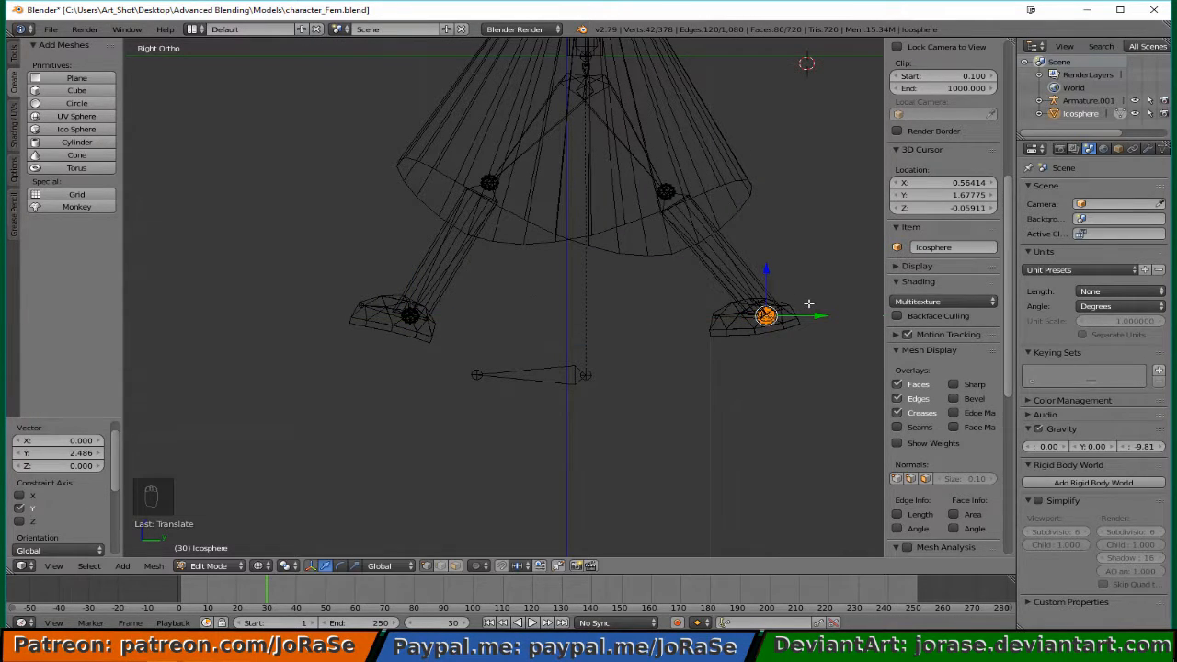
pyautogui.press('g')
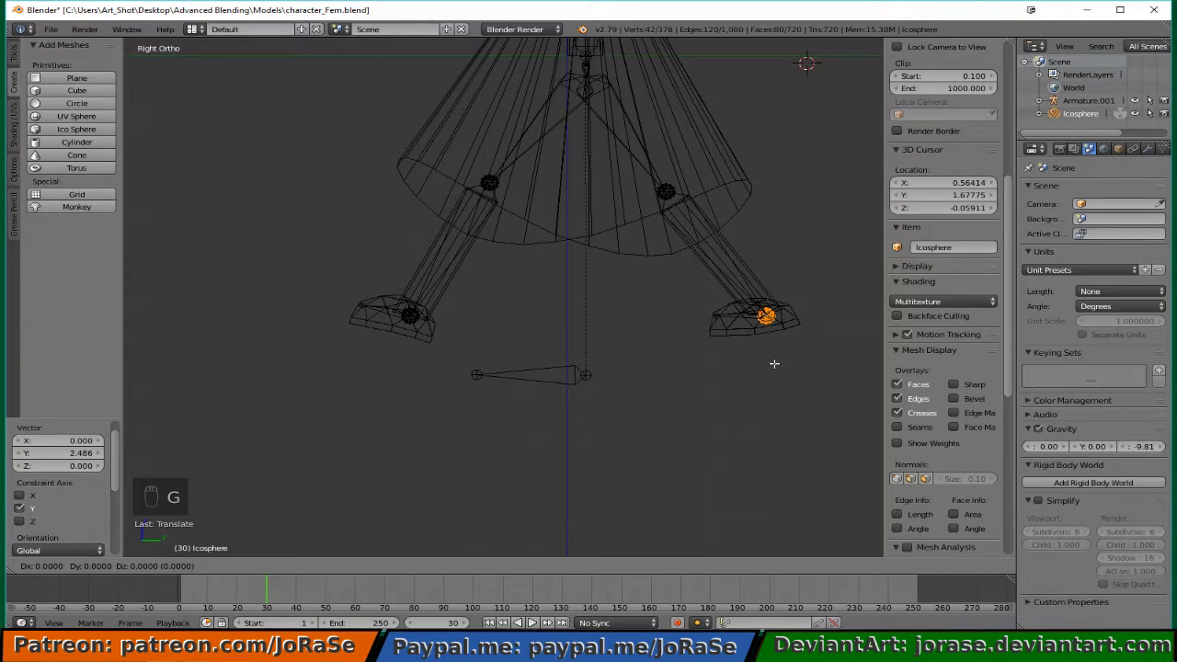
pyautogui.click(774, 363)
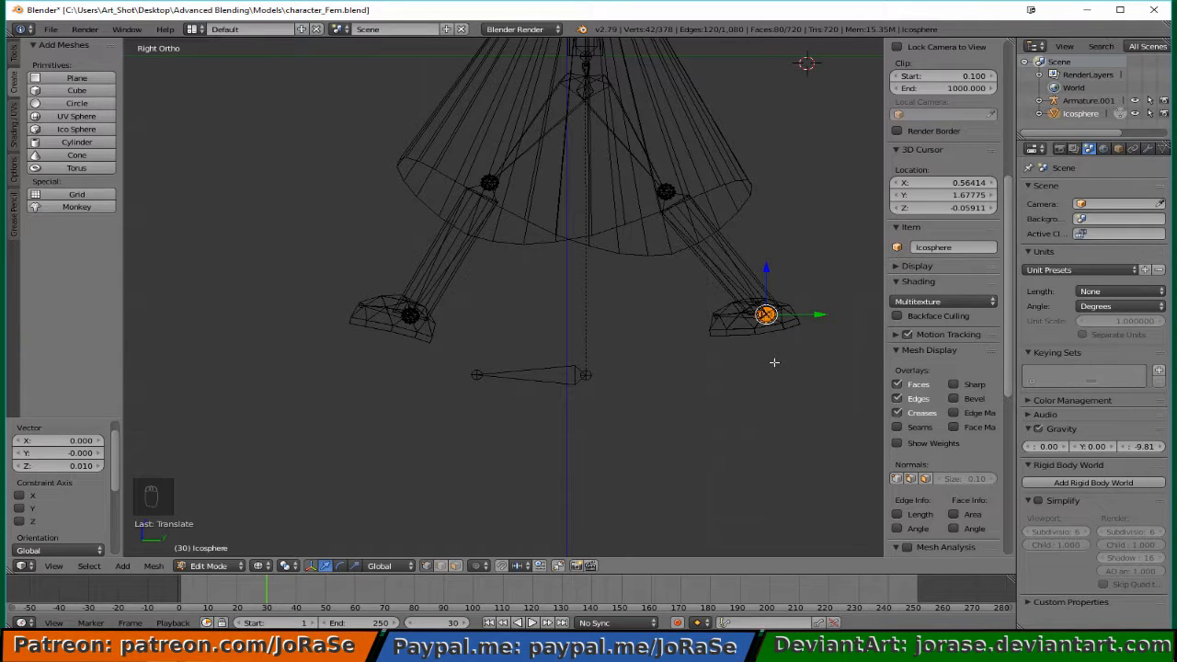
# Duplicate the +Y ankle sphere and move the copy about -0.354 in Y and -0.005 in Z to the tip of that foot.
pyautogui.hotkey('shift', 'd')
pyautogui.click(774, 362)
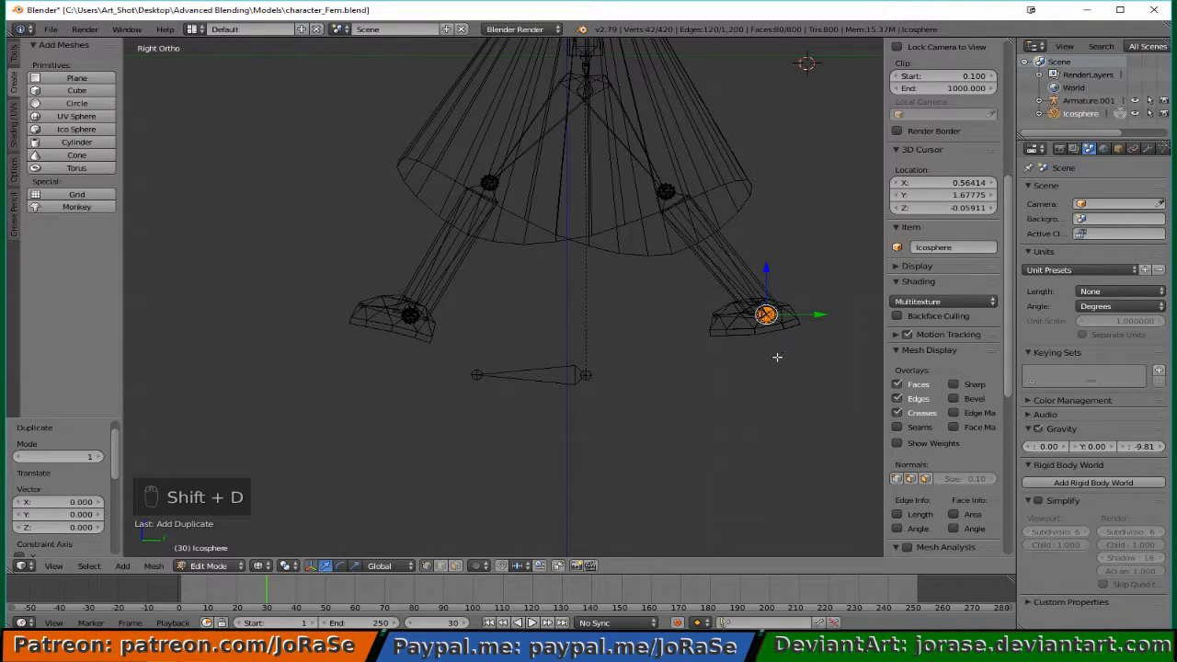
pyautogui.press('g')
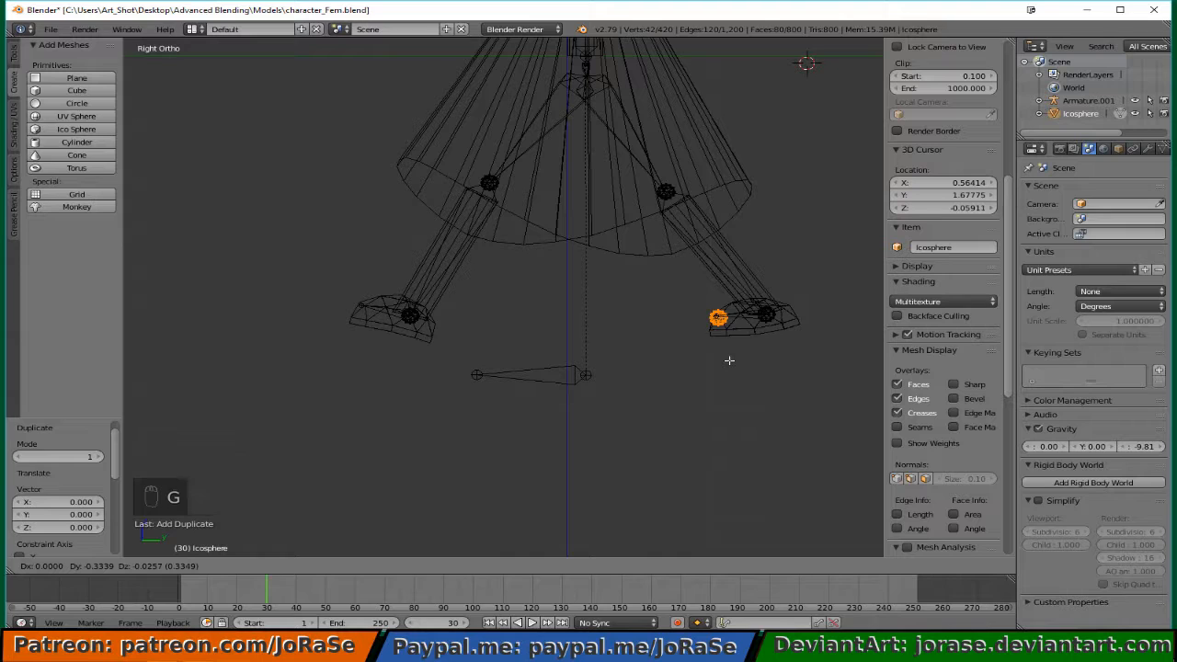
pyautogui.click(727, 360)
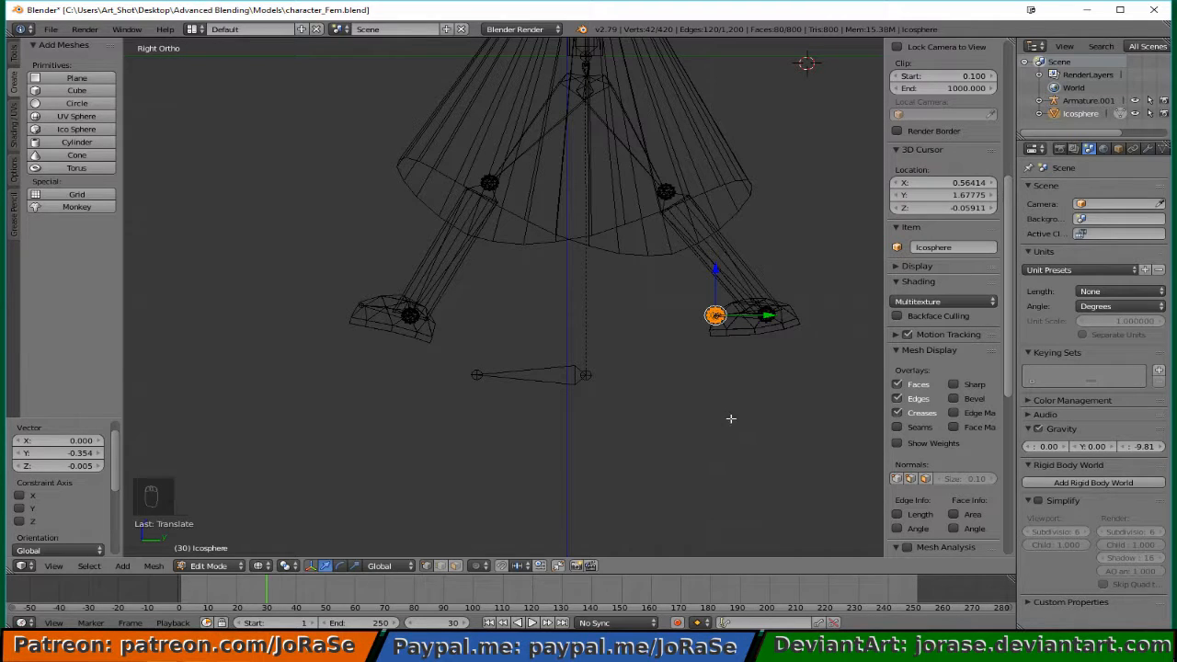
# Scale the toe sphere to about 0.288 and nudge it about 0.005 in Y and -0.005 in Z.
pyautogui.press('s')
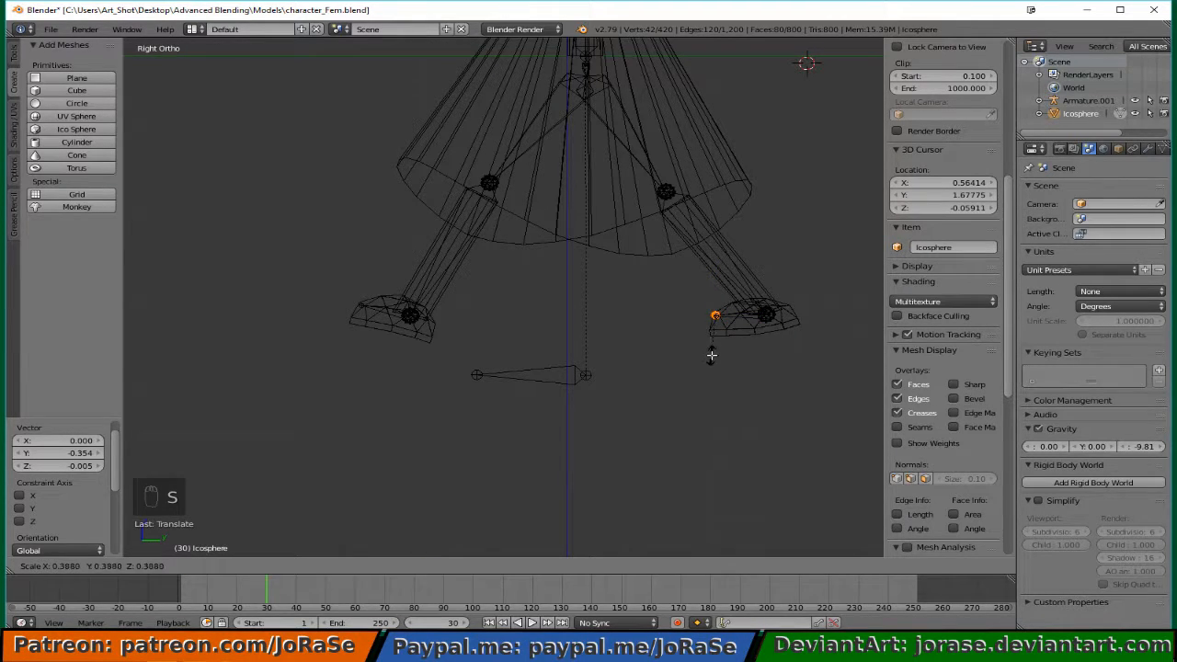
pyautogui.click(719, 347)
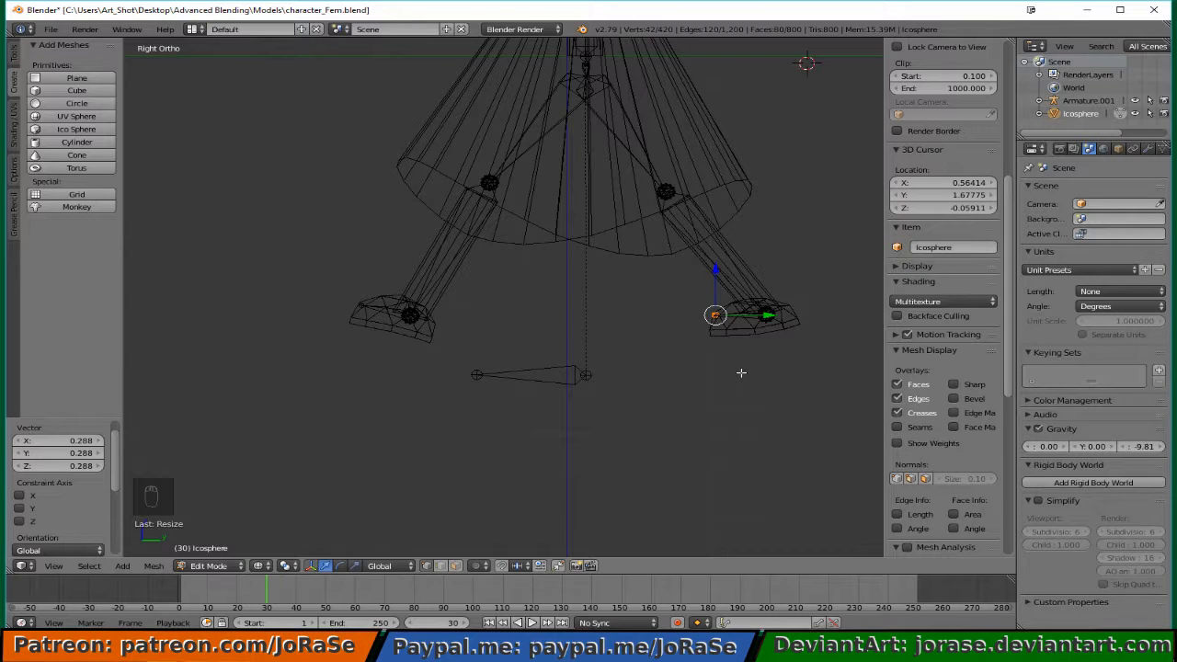
pyautogui.press('g')
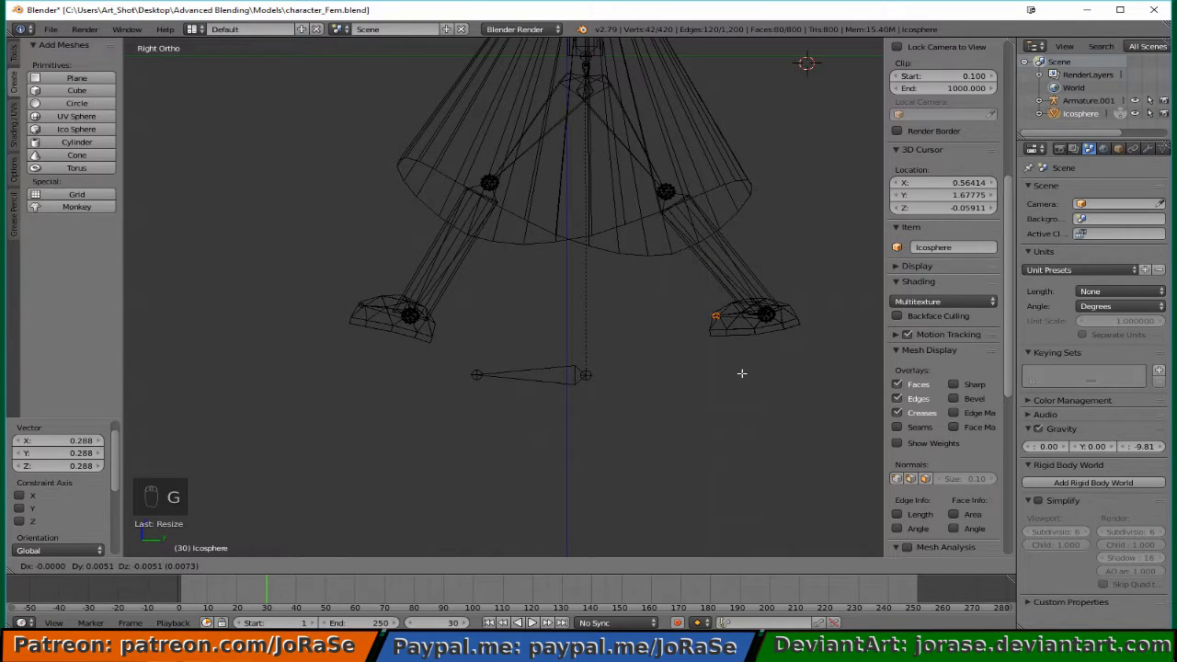
pyautogui.click(742, 373)
# Duplicate the small toe sphere and move the copy about 1.367 in X and -2.486 in Y to the other foot's tip.
pyautogui.press('KP_1')
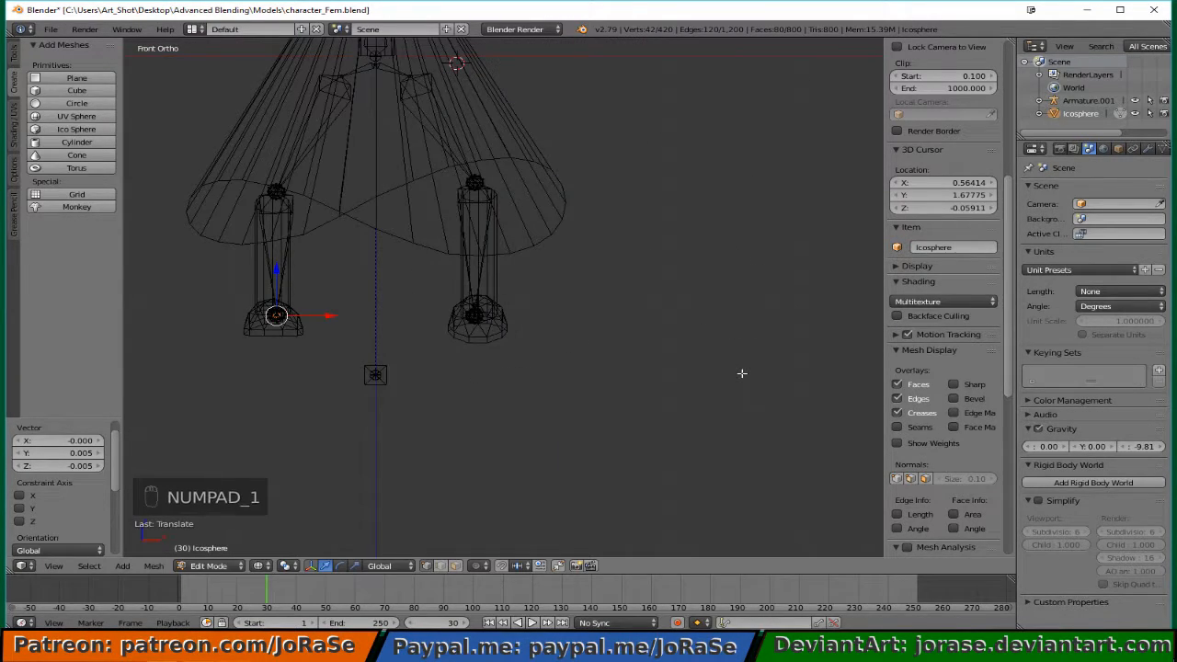
pyautogui.hotkey('shift', 'd')
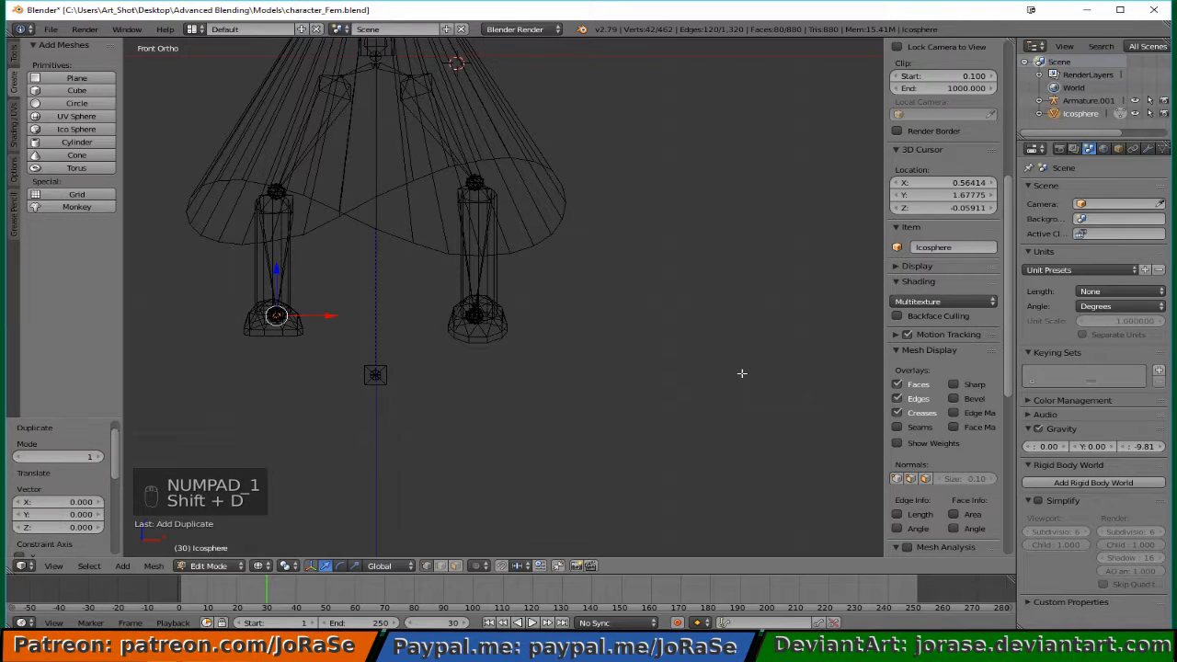
pyautogui.moveTo(333, 315); pyautogui.dragTo(525, 354)
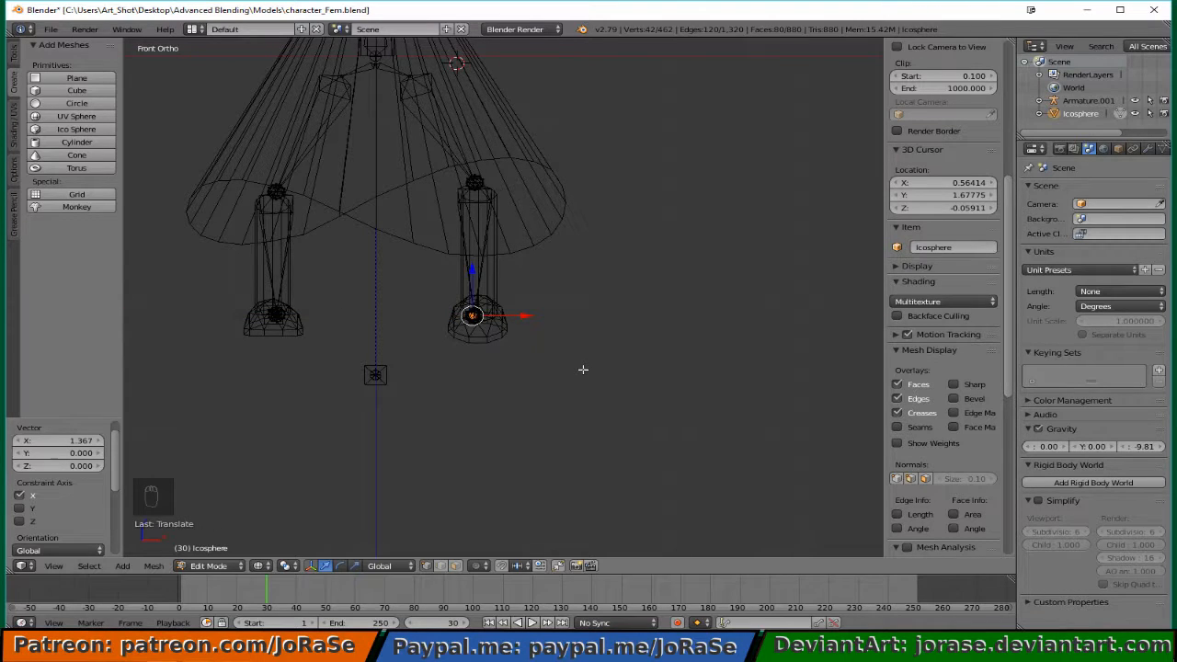
pyautogui.press('KP_3')
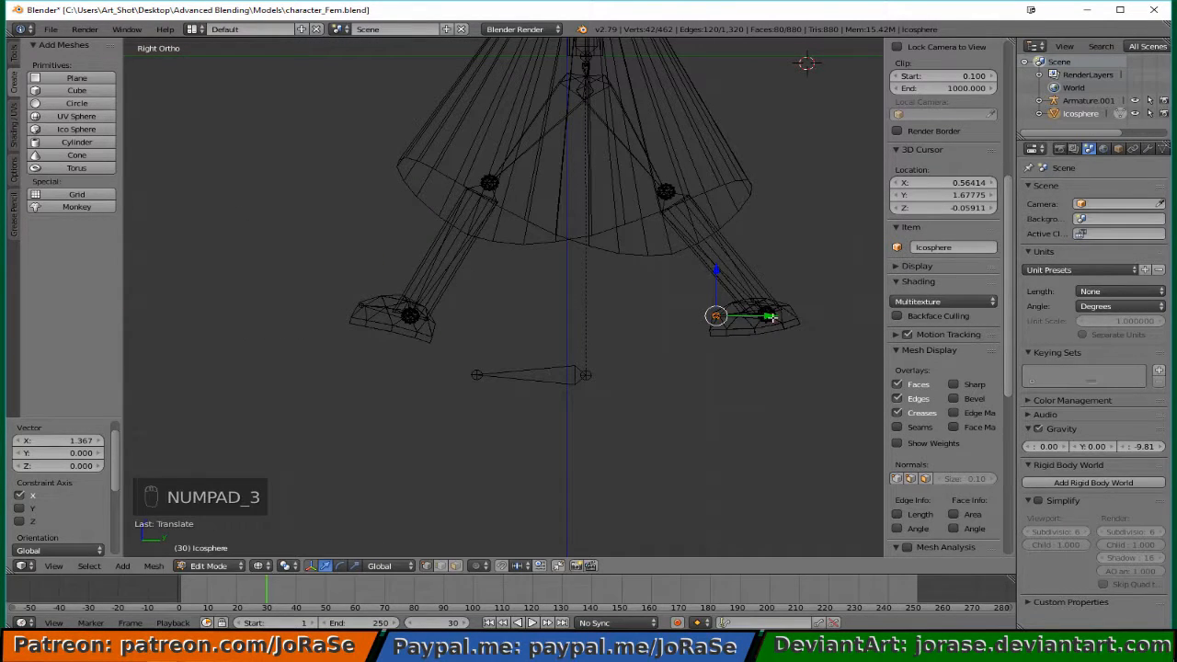
pyautogui.moveTo(772, 317); pyautogui.dragTo(416, 315)
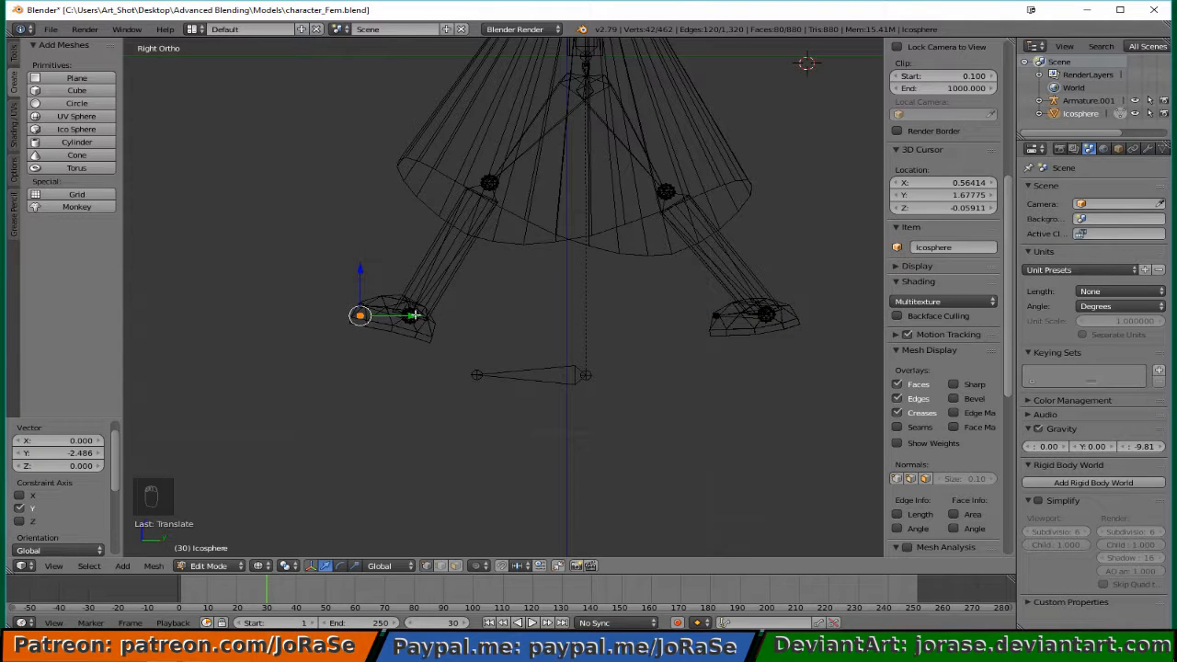
# Raise the copied toe sphere about 0.082 in Z, nudge it about 0.010 in Y onto the foot's tip, and deselect everything.
pyautogui.moveTo(359, 289); pyautogui.dragTo(367, 278)
pyautogui.press('g')
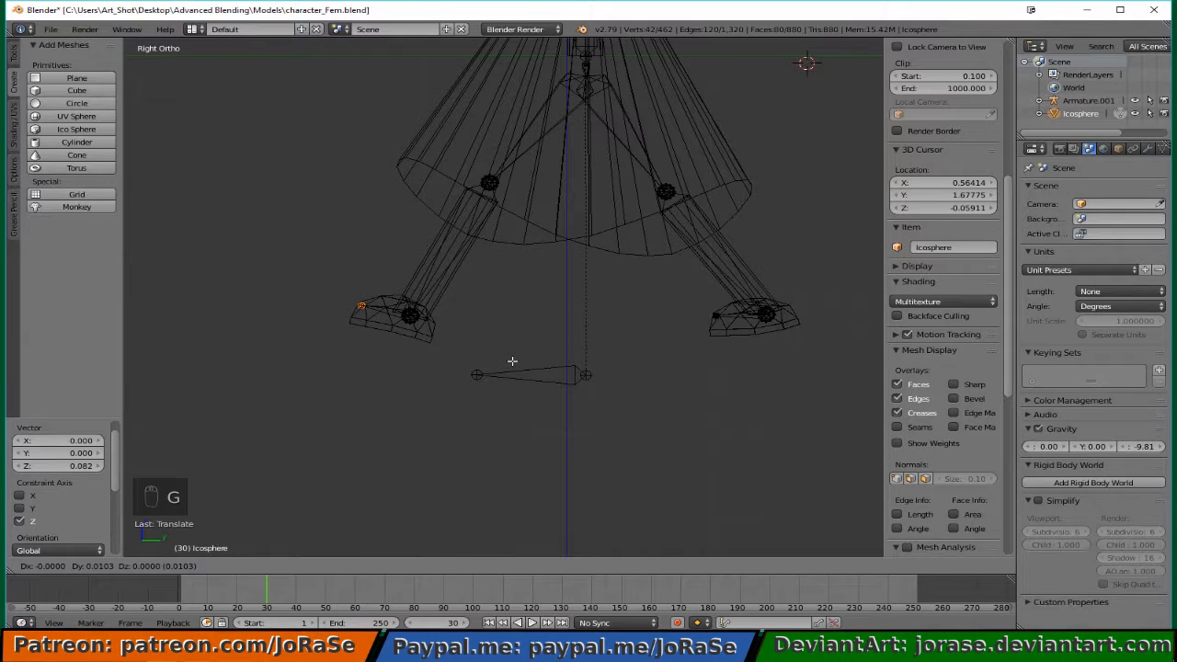
pyautogui.click(512, 361)
pyautogui.press('a')
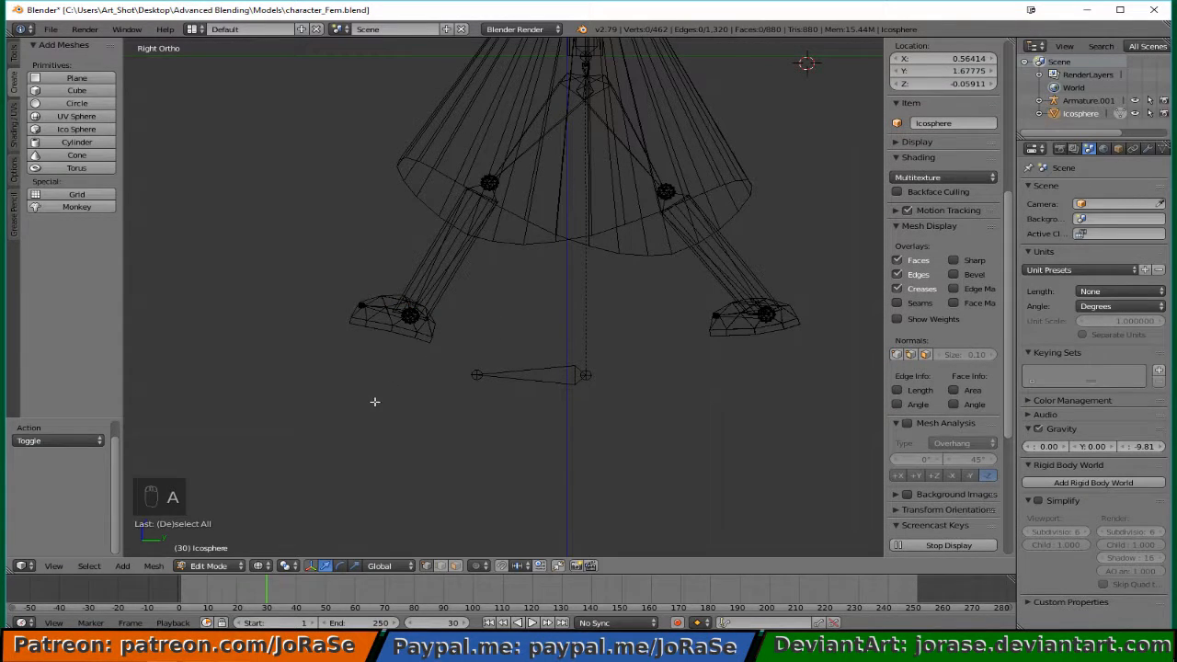
# Add a cone to the marker mesh and set its vertices to 4.
pyautogui.scroll(-5, 337, 407)
pyautogui.keyDown('shift'); pyautogui.scroll(6, 361, 408); pyautogui.keyUp('shift')
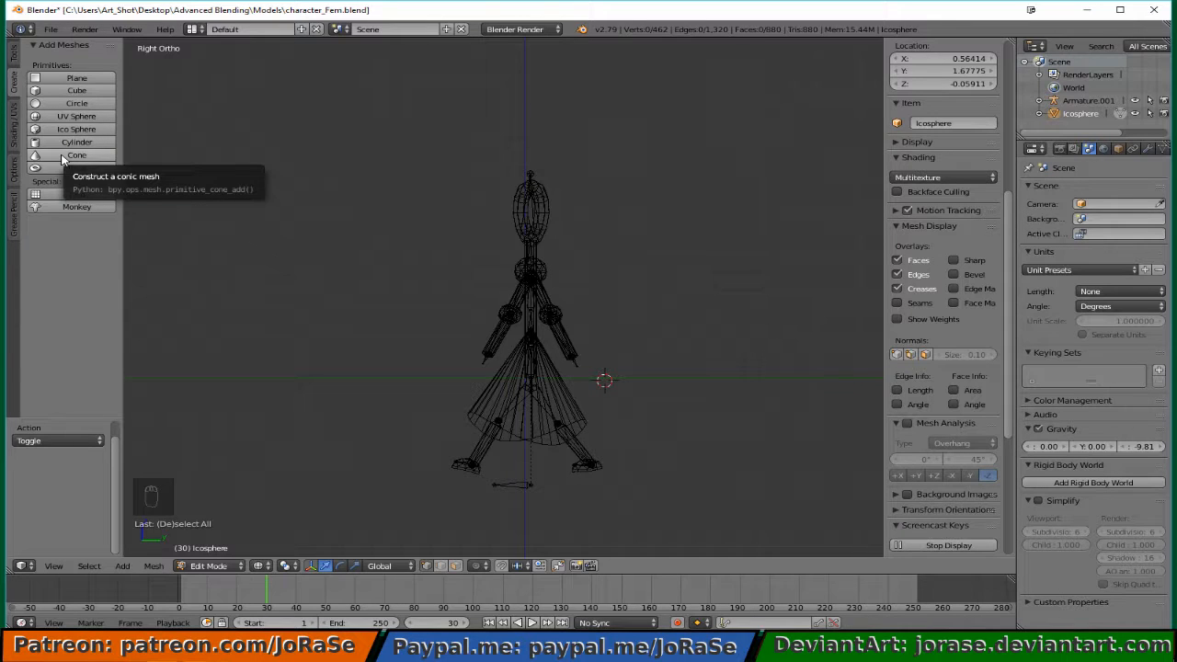
pyautogui.click(66, 156)
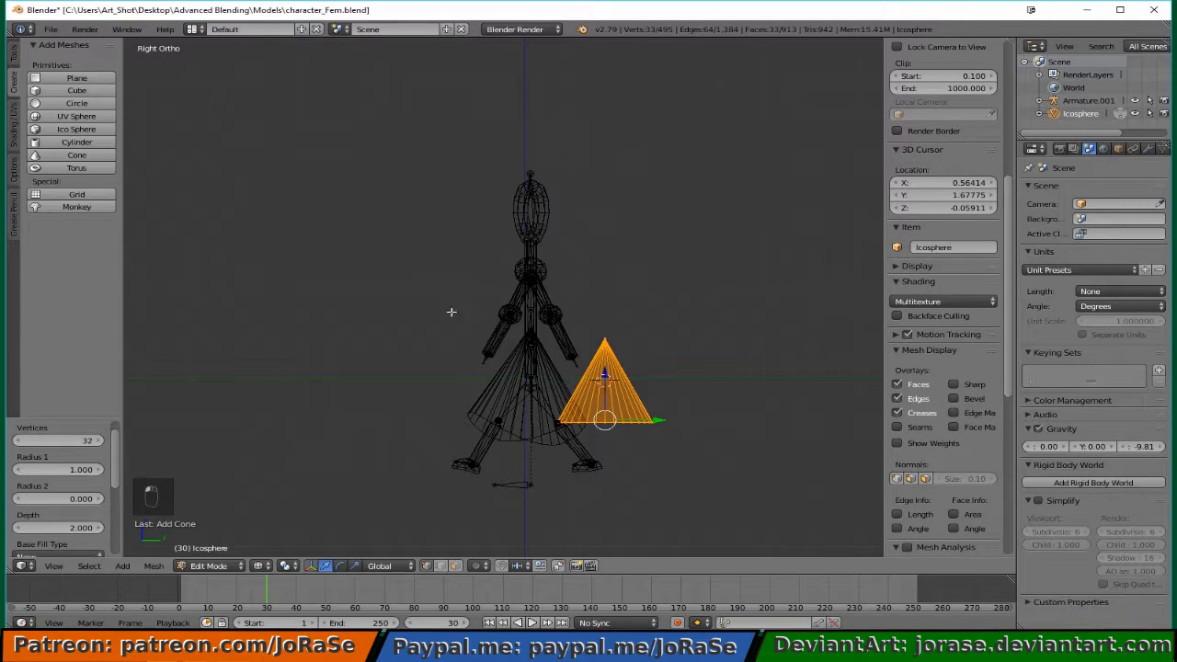
pyautogui.click(51, 438)
pyautogui.moveTo(70, 444); pyautogui.dragTo(16, 443)
pyautogui.click(100, 440)
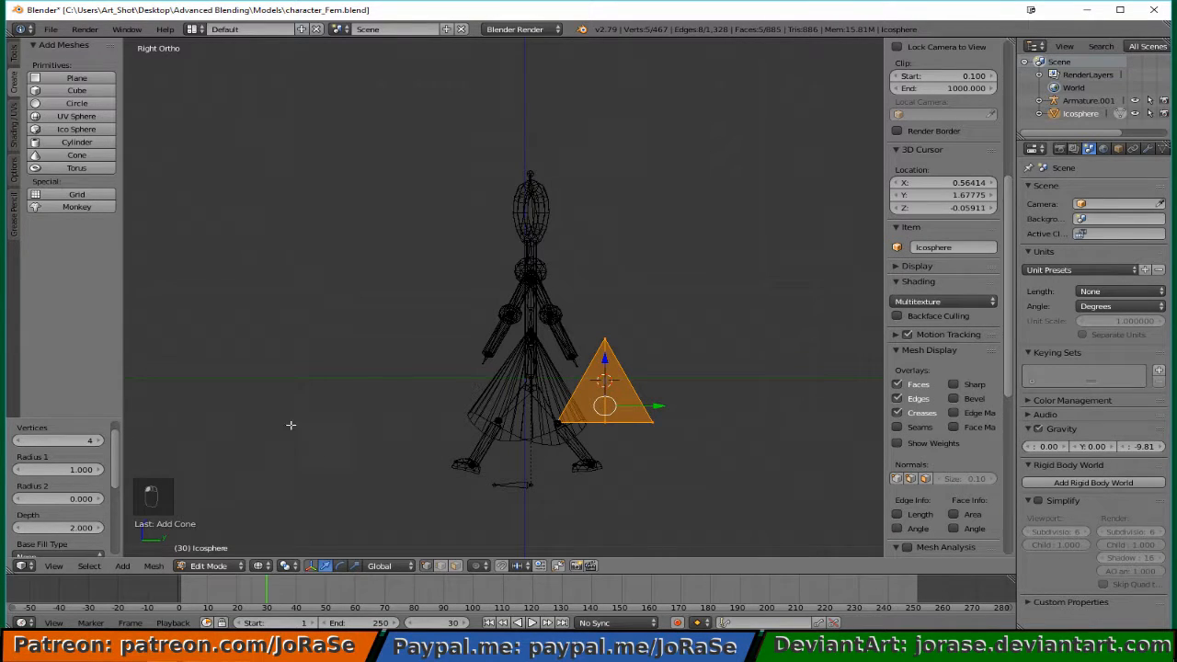
# Move the cone about -1.595 in Y and 4.449 in Z over the head, and fine-tune it about 0.037 in Y and Z.
pyautogui.press('g')
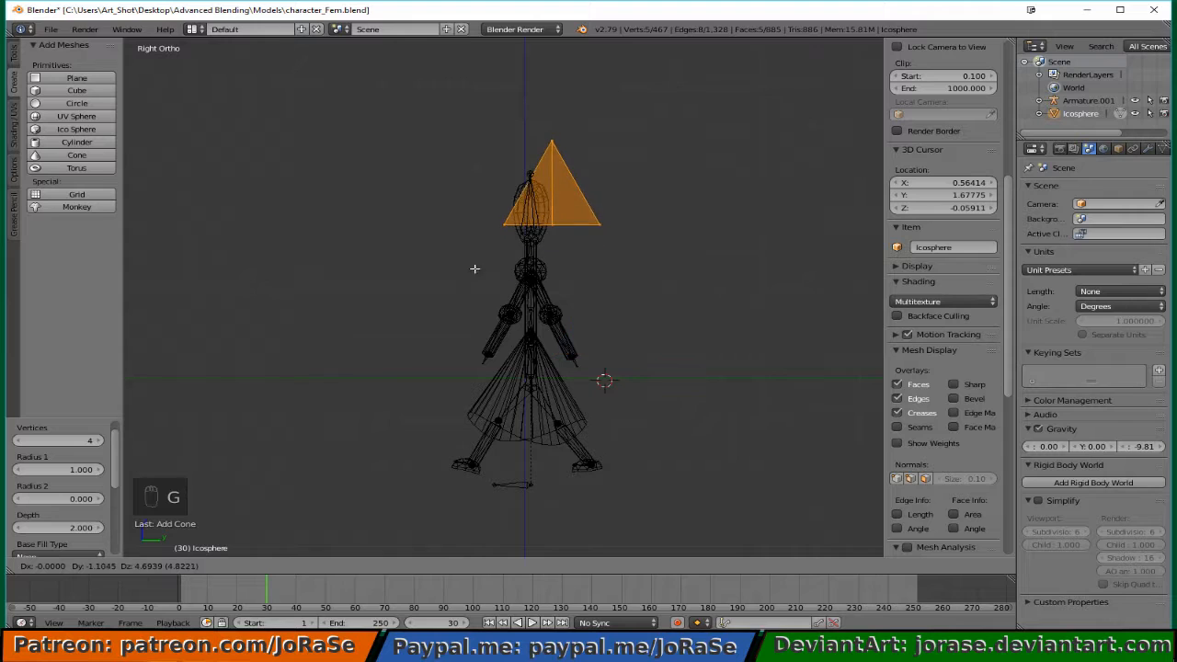
pyautogui.click(454, 278)
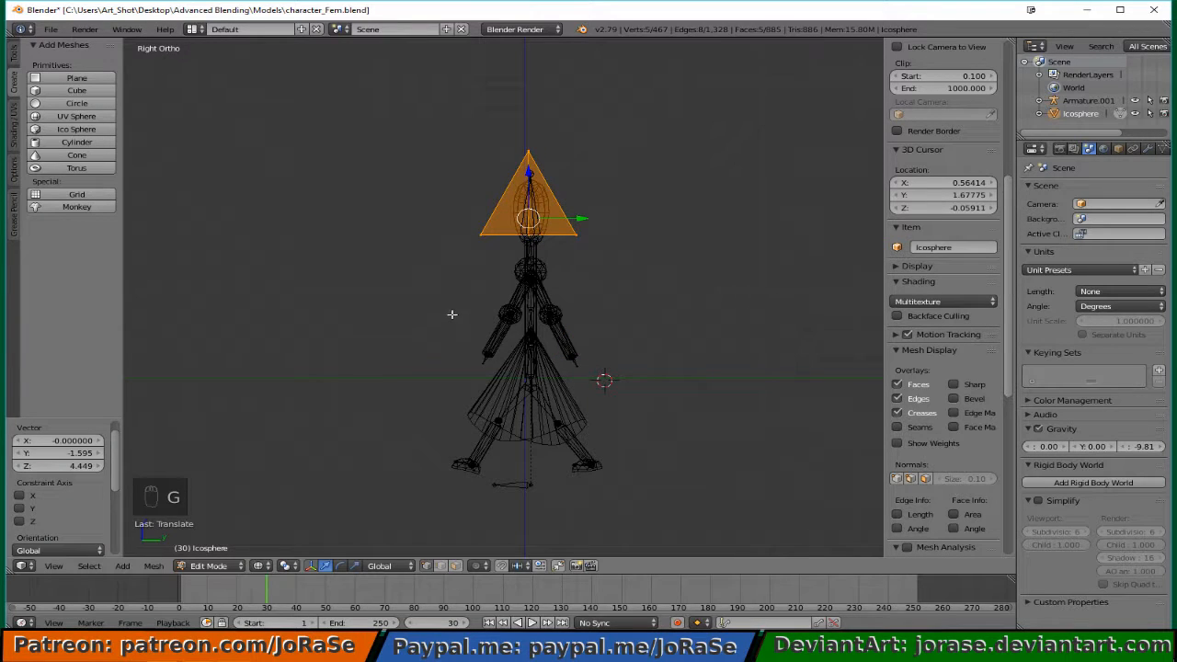
pyautogui.scroll(4, 454, 315)
pyautogui.keyDown('shift'); pyautogui.scroll(6, 489, 289); pyautogui.keyUp('shift')
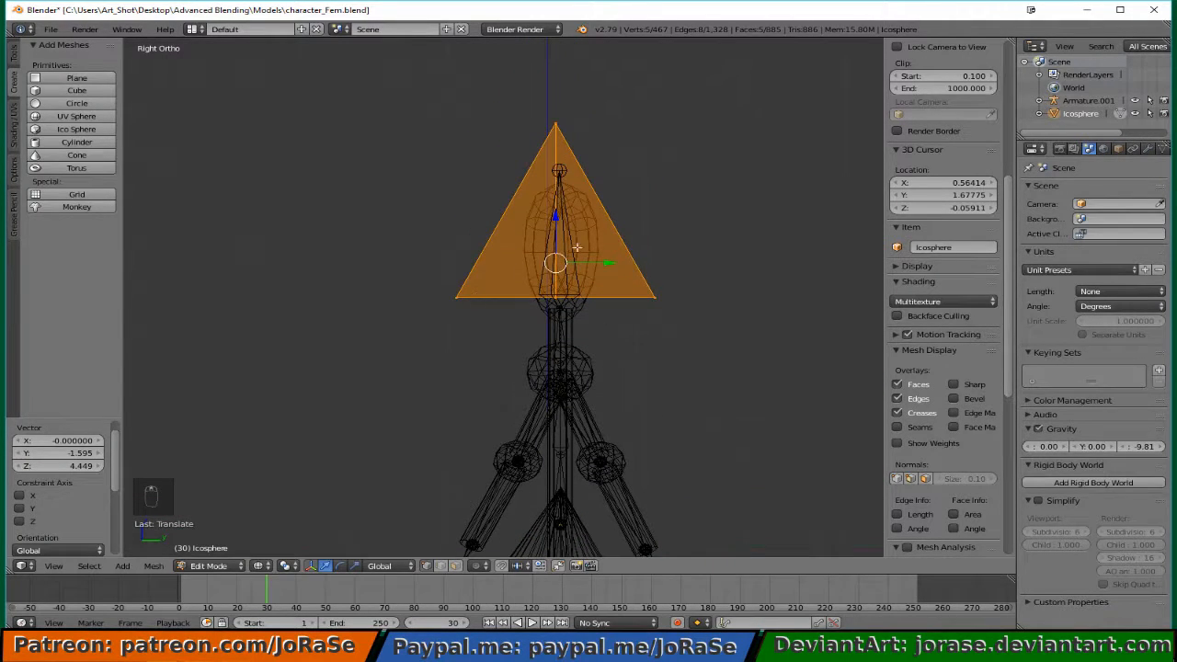
pyautogui.press('g')
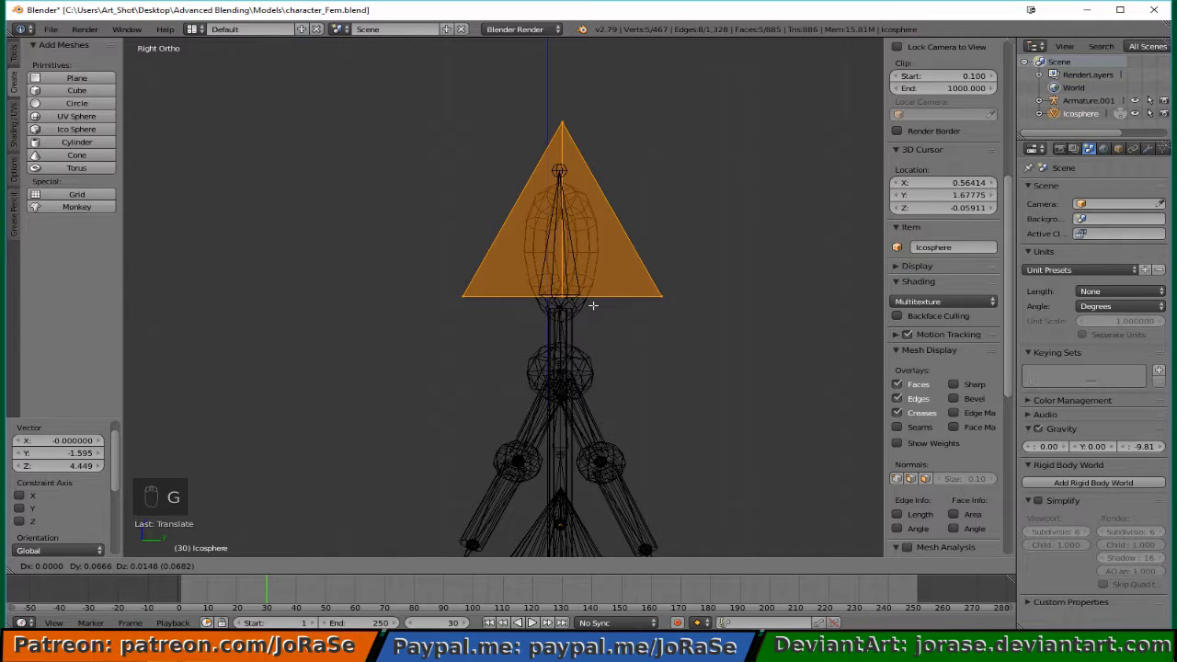
pyautogui.click(590, 302)
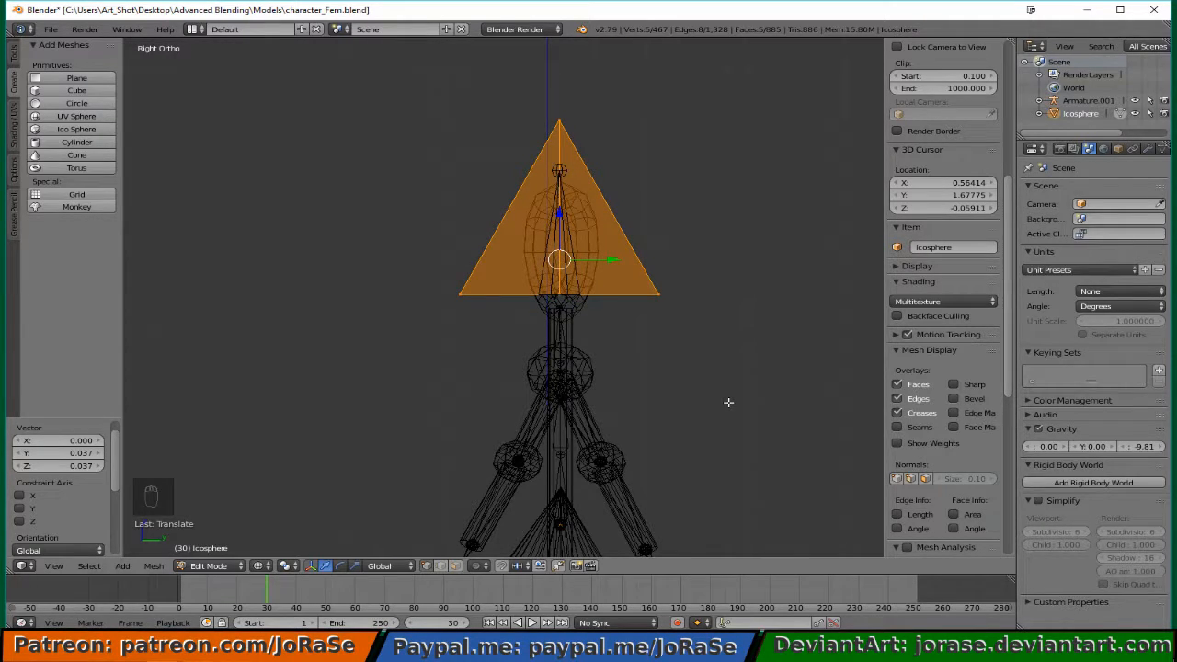
# Rotate the cone about -26.4° around global Z and shrink it uniformly by about 0.676 and again by 0.254.
pyautogui.press('r')
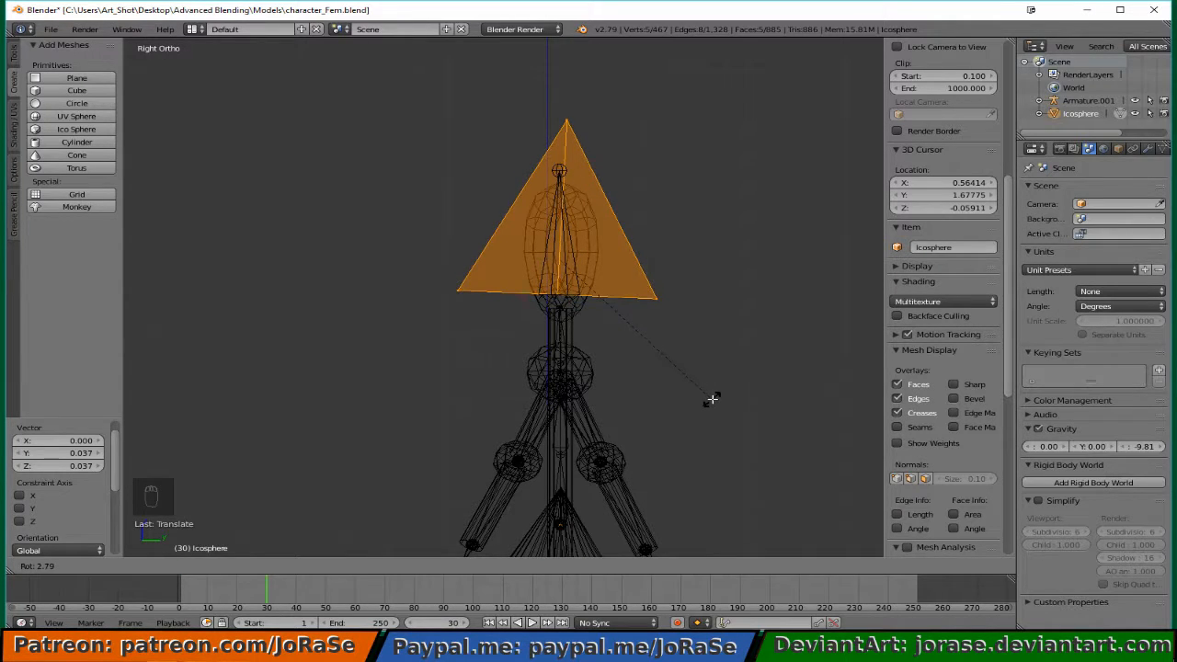
pyautogui.press('z')
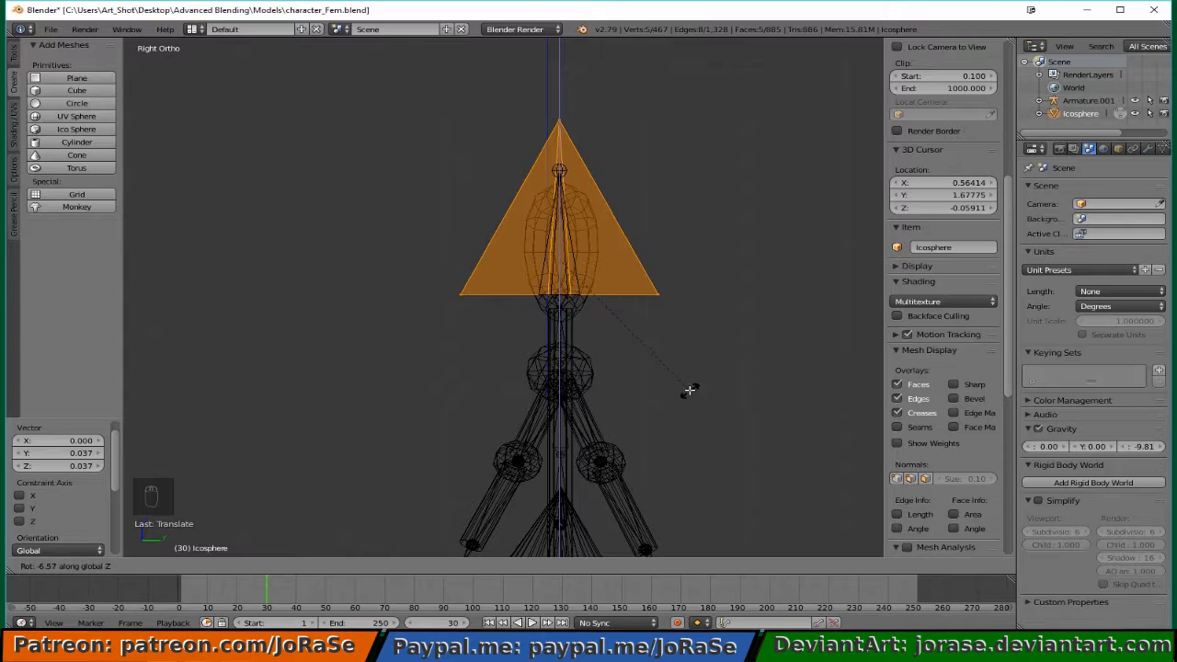
pyautogui.click(600, 351)
pyautogui.press('s')
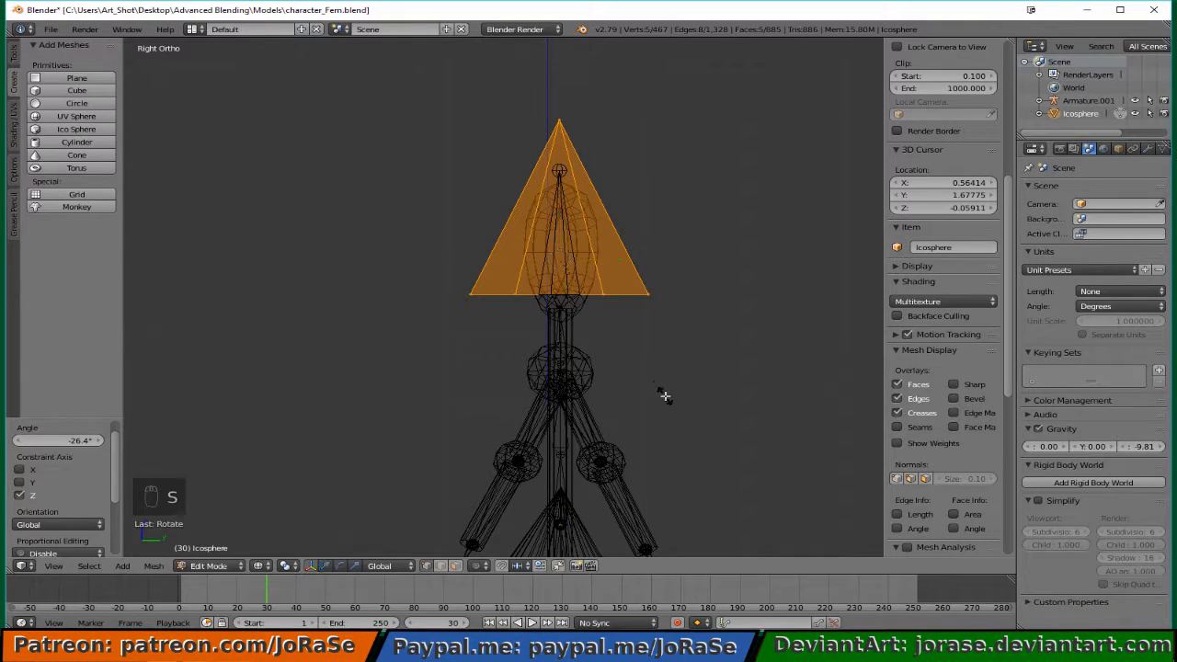
pyautogui.click(616, 359)
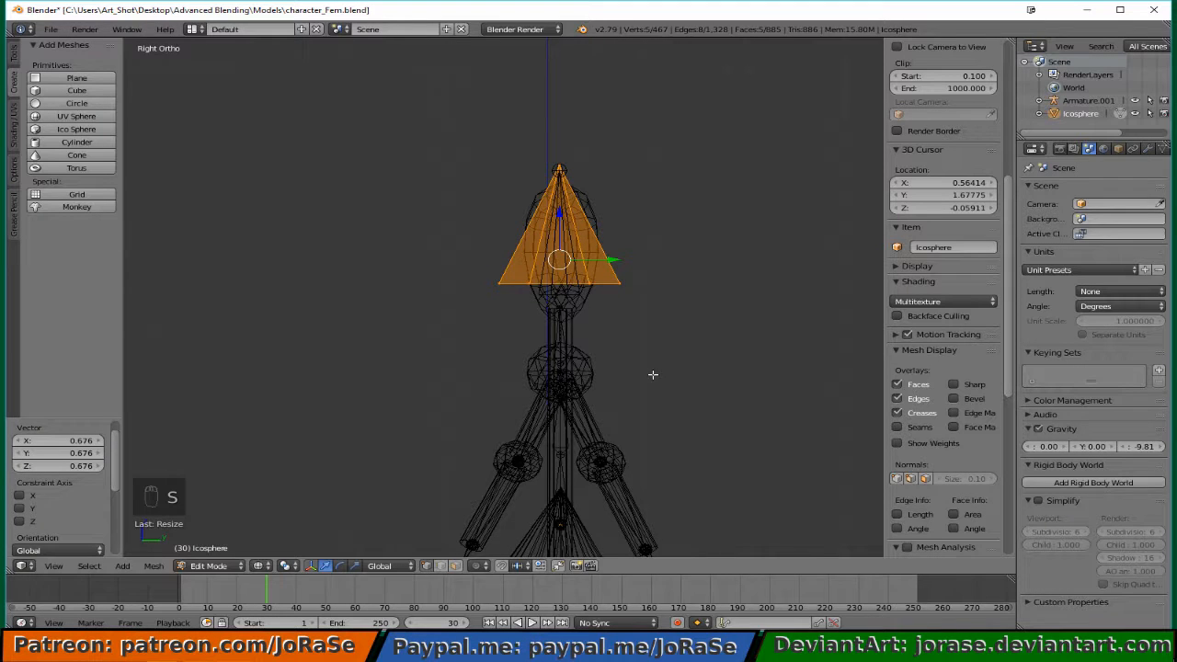
pyautogui.press('s')
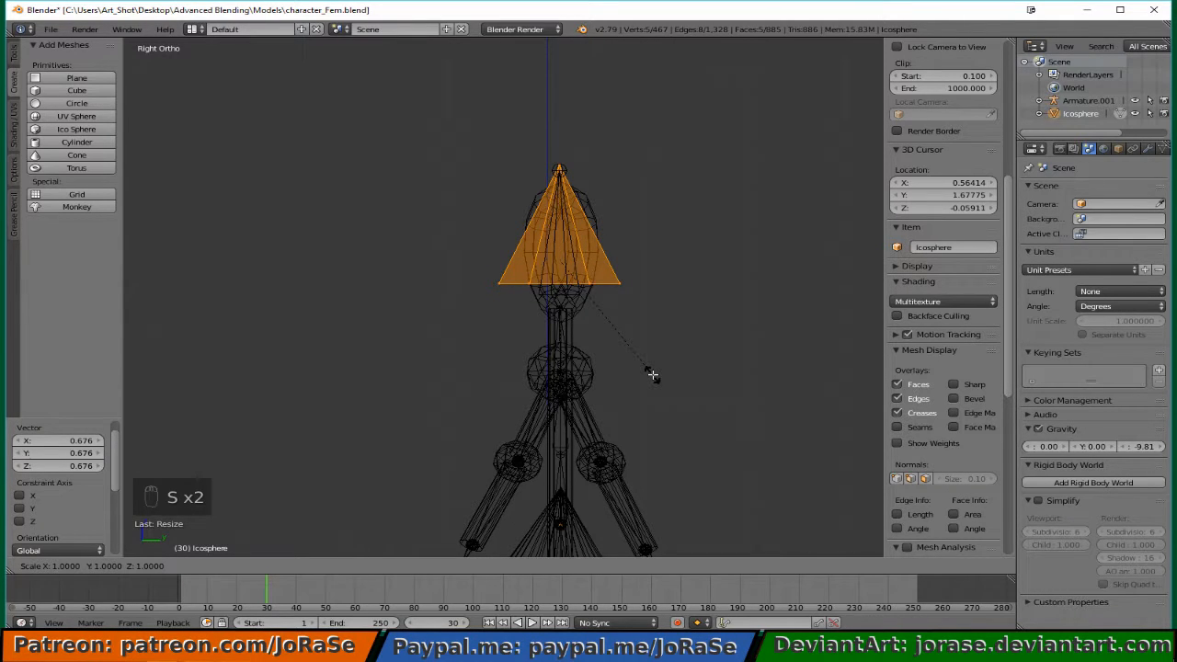
pyautogui.click(570, 292)
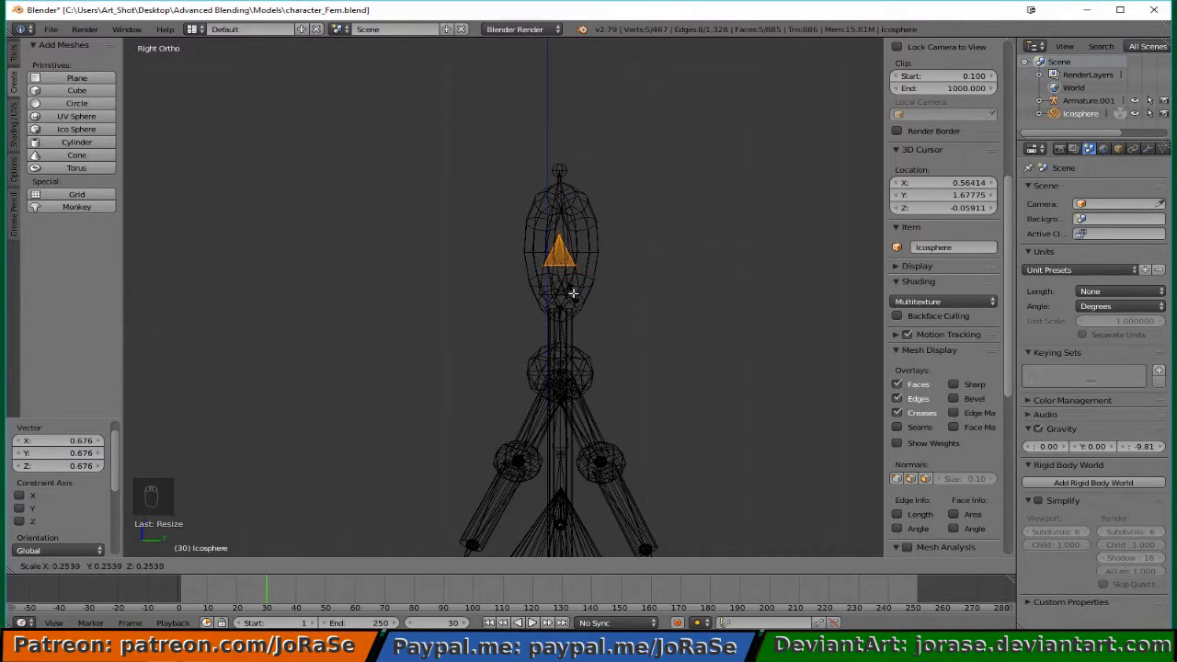
# Stretch the cone along Z by about 2.345 and again by 2.042, and lower it about 0.059 in Z.
pyautogui.press('s')
pyautogui.press('z')
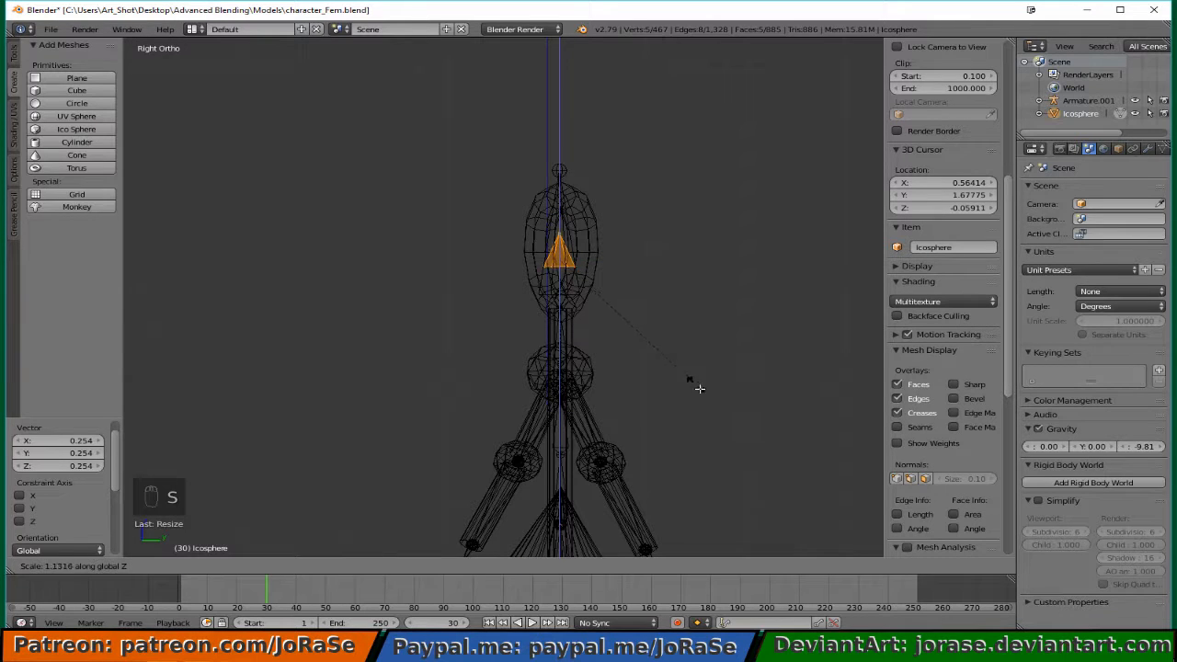
pyautogui.click(820, 530)
pyautogui.press('s')
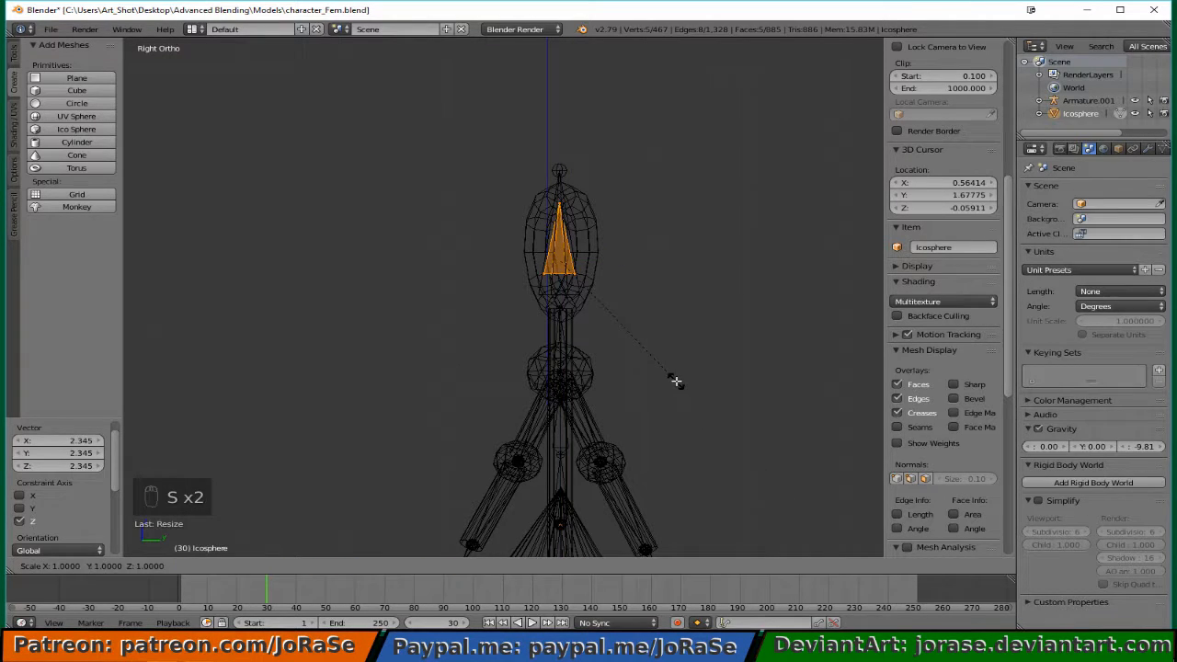
pyautogui.click(798, 504)
pyautogui.press('g')
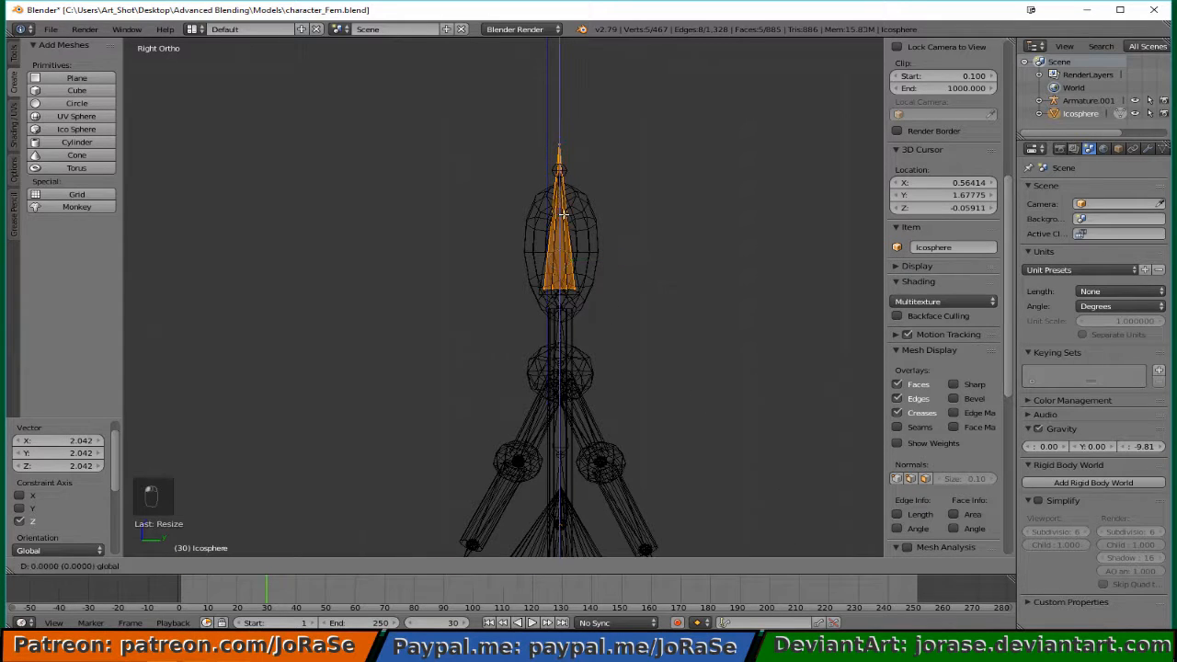
pyautogui.press('z')
pyautogui.click(567, 221)
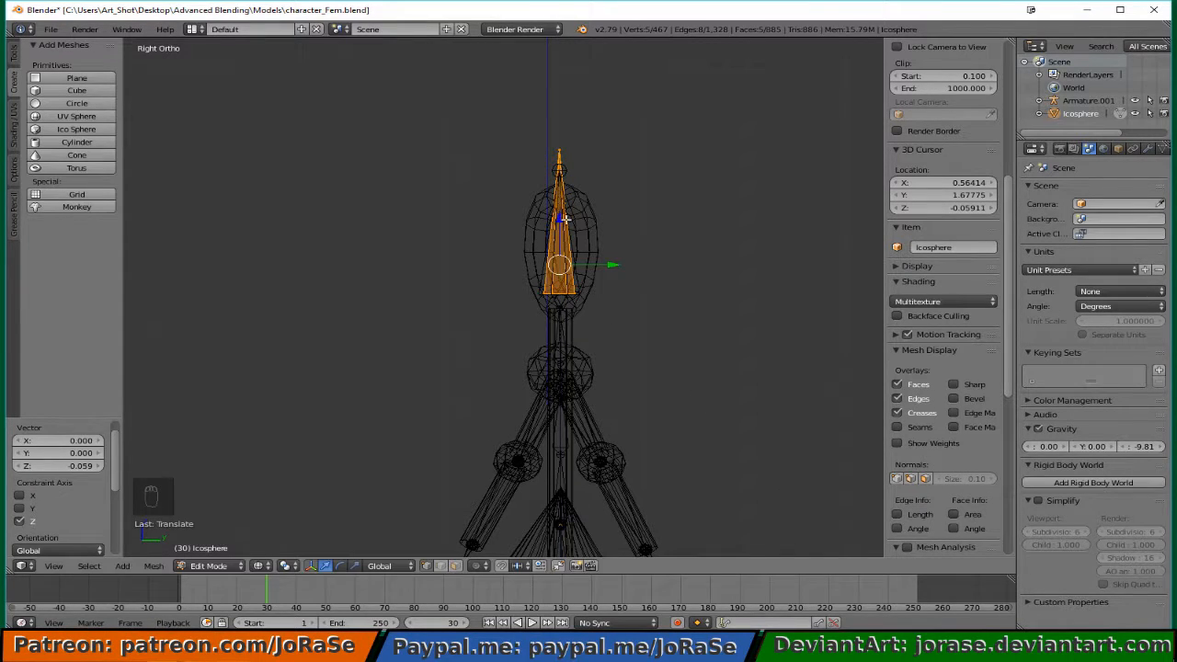
# Scale the cone about 0.810 along Z and enlarge it uniformly by about 1.247 to match the head bone.
pyautogui.press('s')
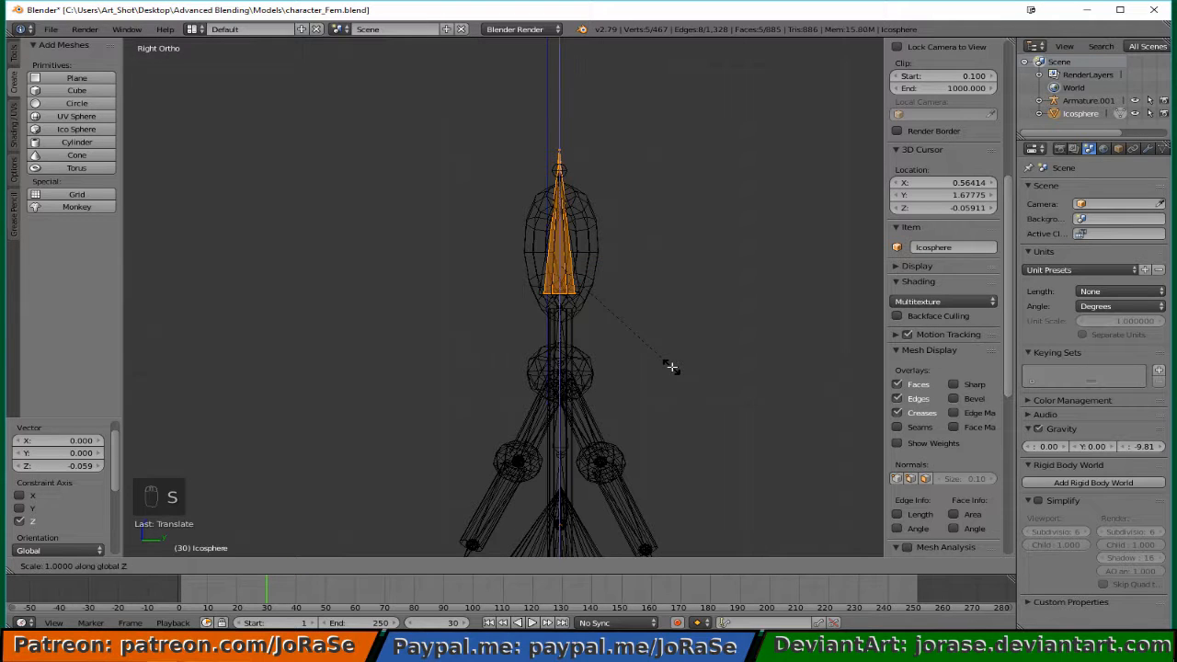
pyautogui.click(651, 346)
pyautogui.press('s')
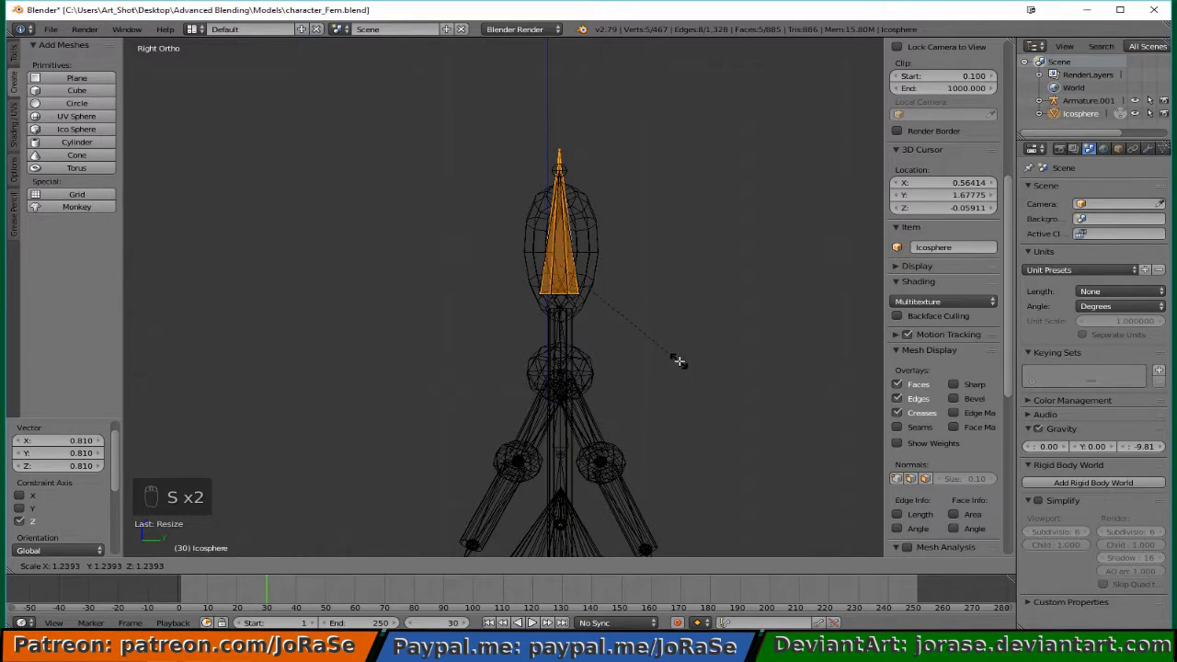
pyautogui.click(679, 361)
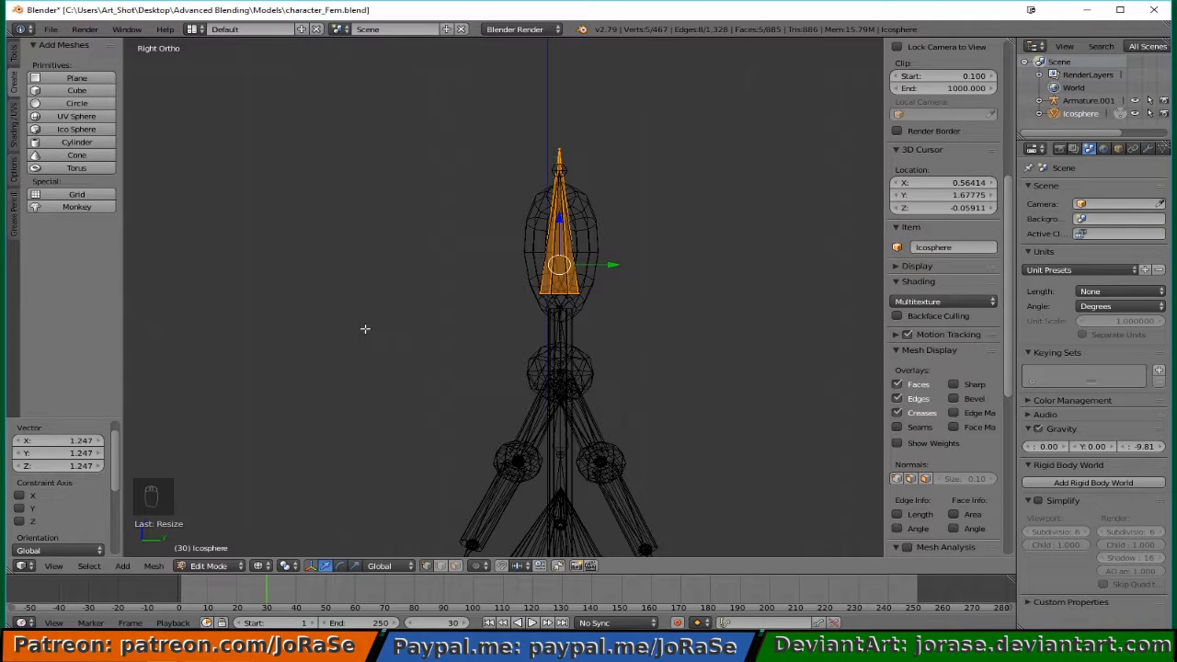
# Move the cone about -0.584 in X onto the head's centre in top view, and mirror it along global Y.
pyautogui.moveTo(367, 328); pyautogui.dragTo(523, 453, button='middle')
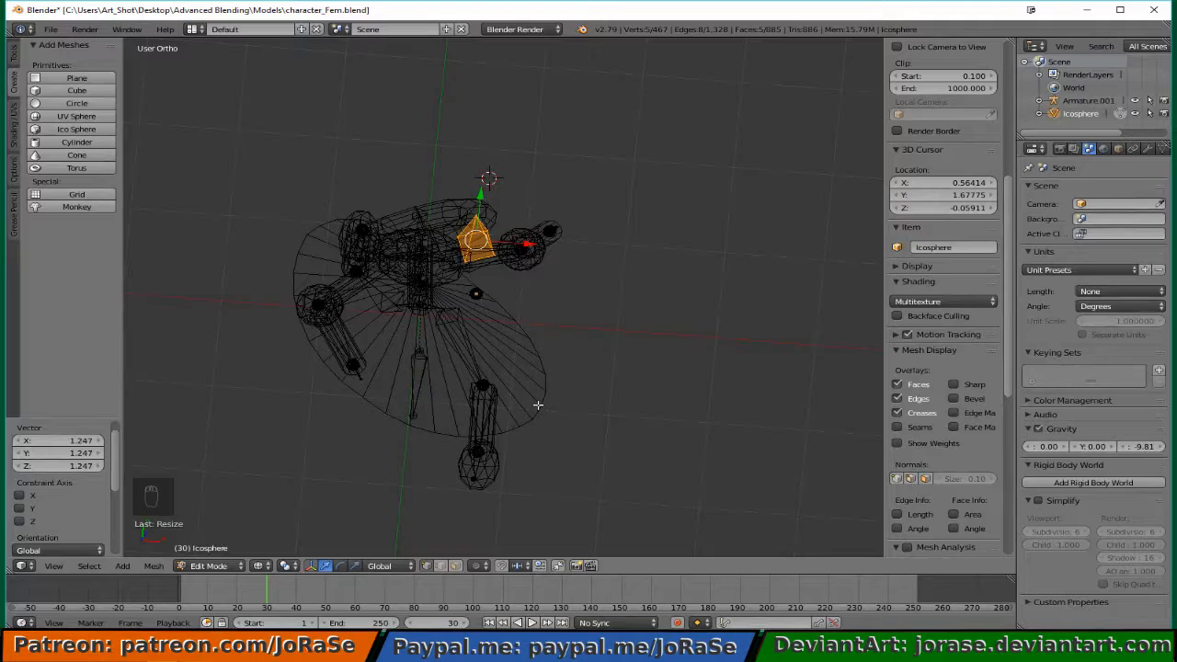
pyautogui.press('KP_7')
pyautogui.moveTo(527, 249); pyautogui.dragTo(468, 240)
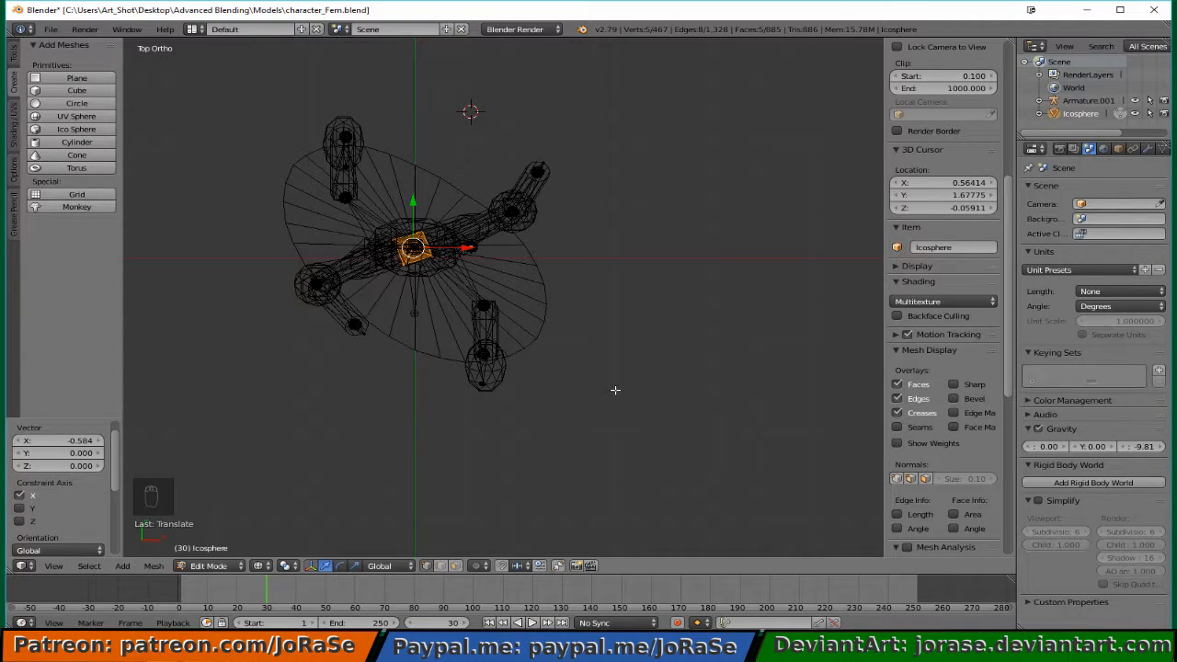
pyautogui.hotkey('ctrl', 'm')
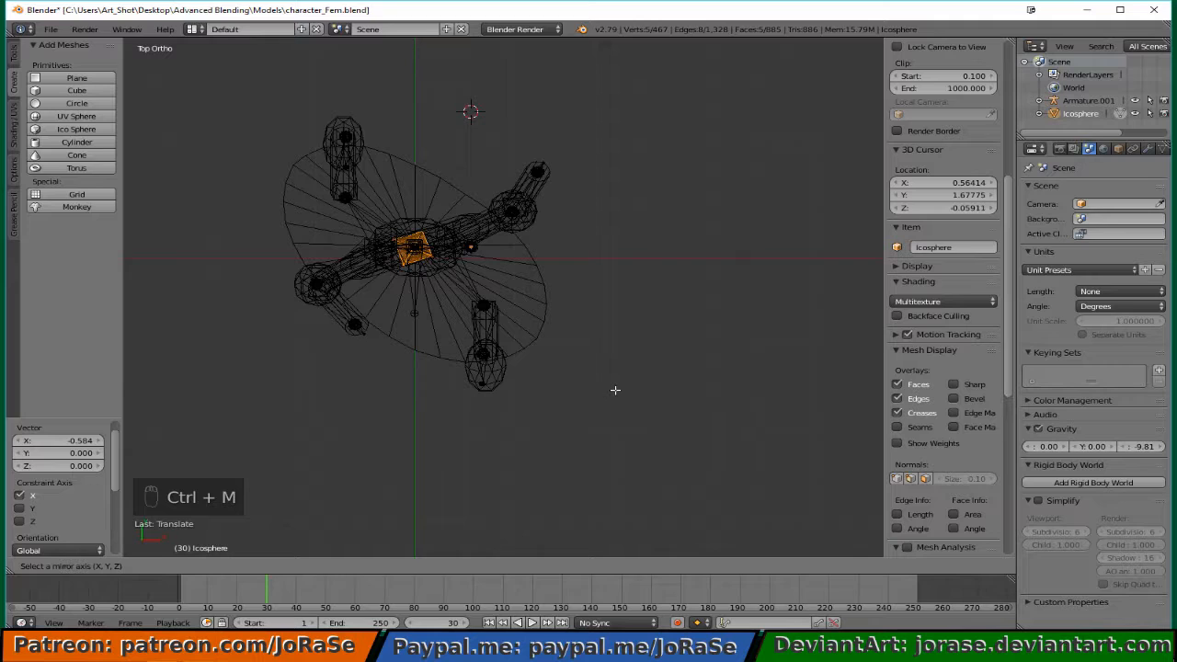
pyautogui.press('y')
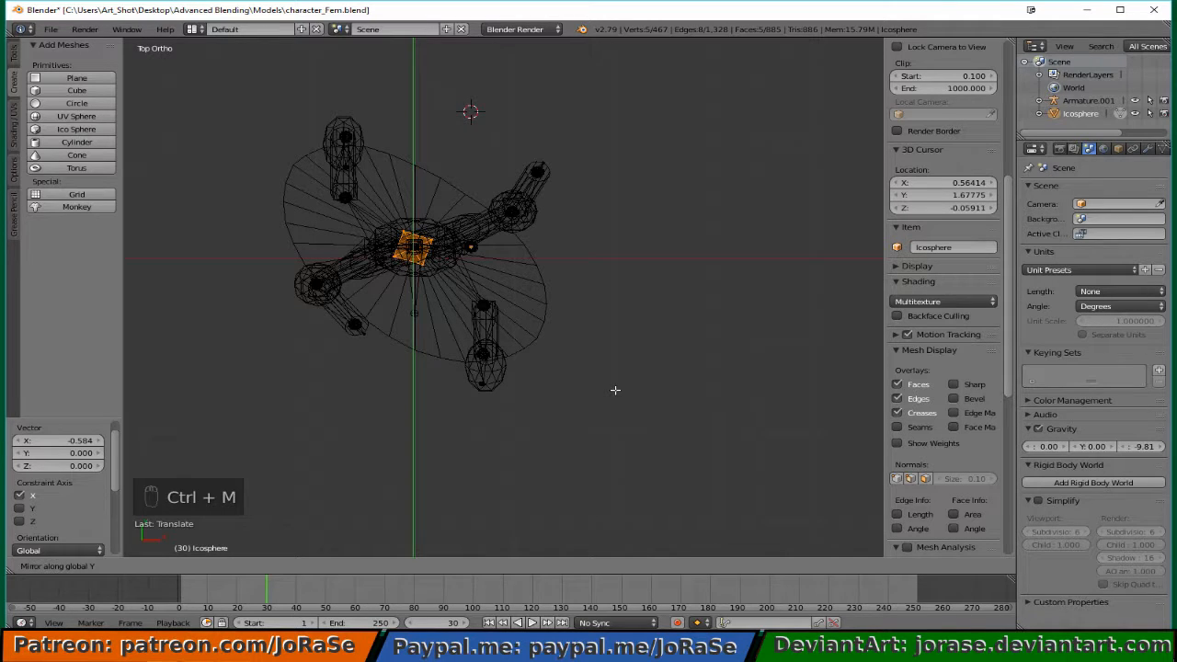
pyautogui.click(615, 389)
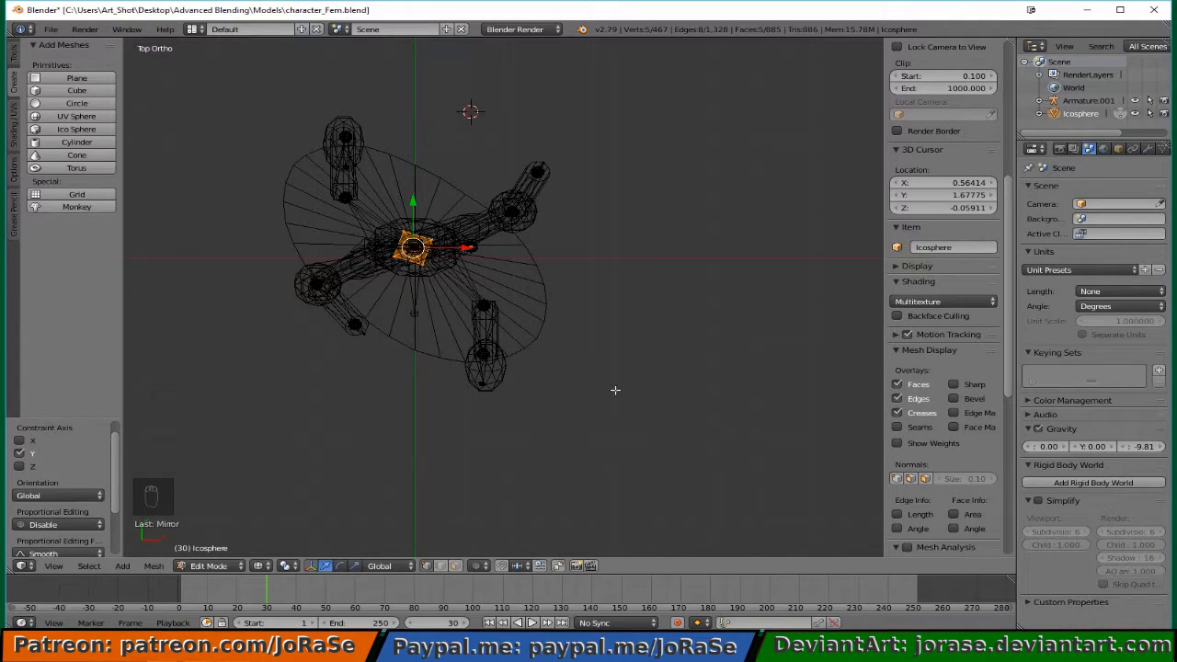
# Leave mesh editing, switch the armature to Pose Mode, and select the +Y thigh bone in right view.
pyautogui.press('Tab')
pyautogui.moveTo(554, 405); pyautogui.dragTo(516, 300, button='middle')
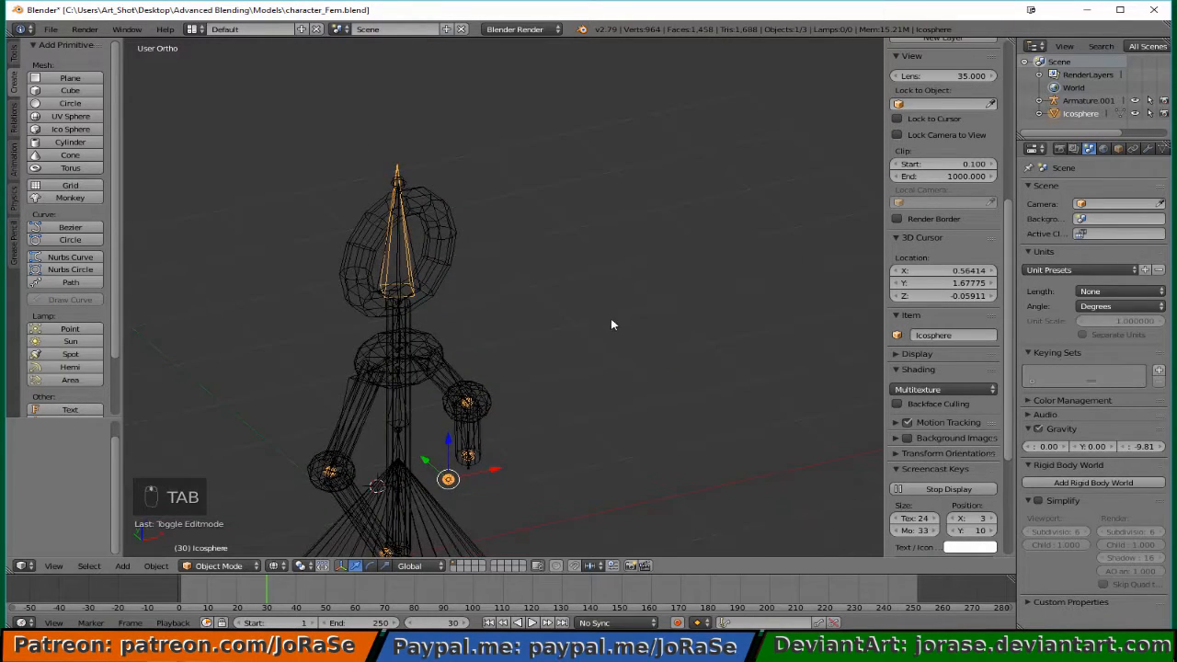
pyautogui.moveTo(611, 318); pyautogui.dragTo(375, 313, button='middle')
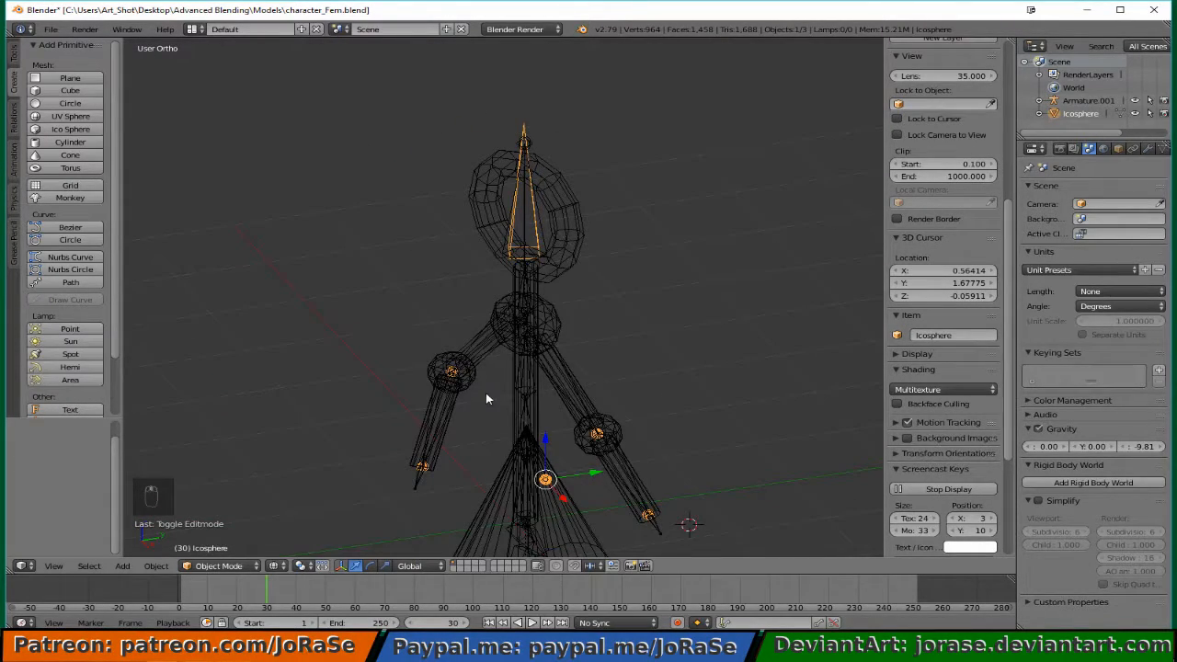
pyautogui.rightClick(480, 356)
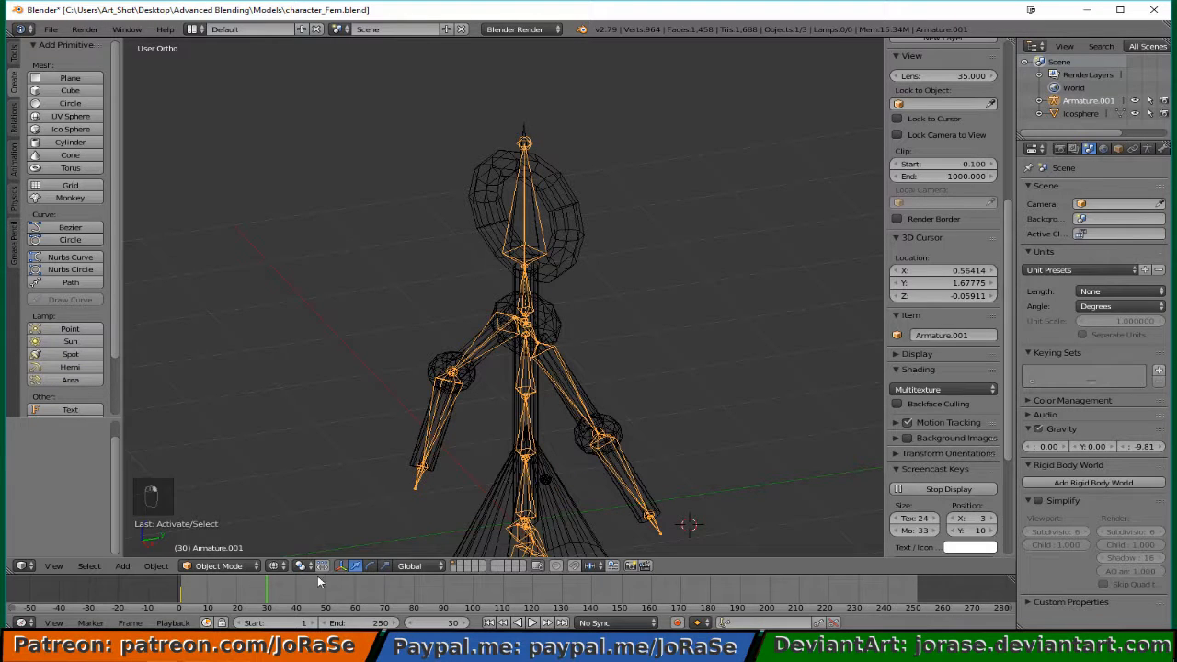
pyautogui.click(223, 566)
pyautogui.click(248, 523)
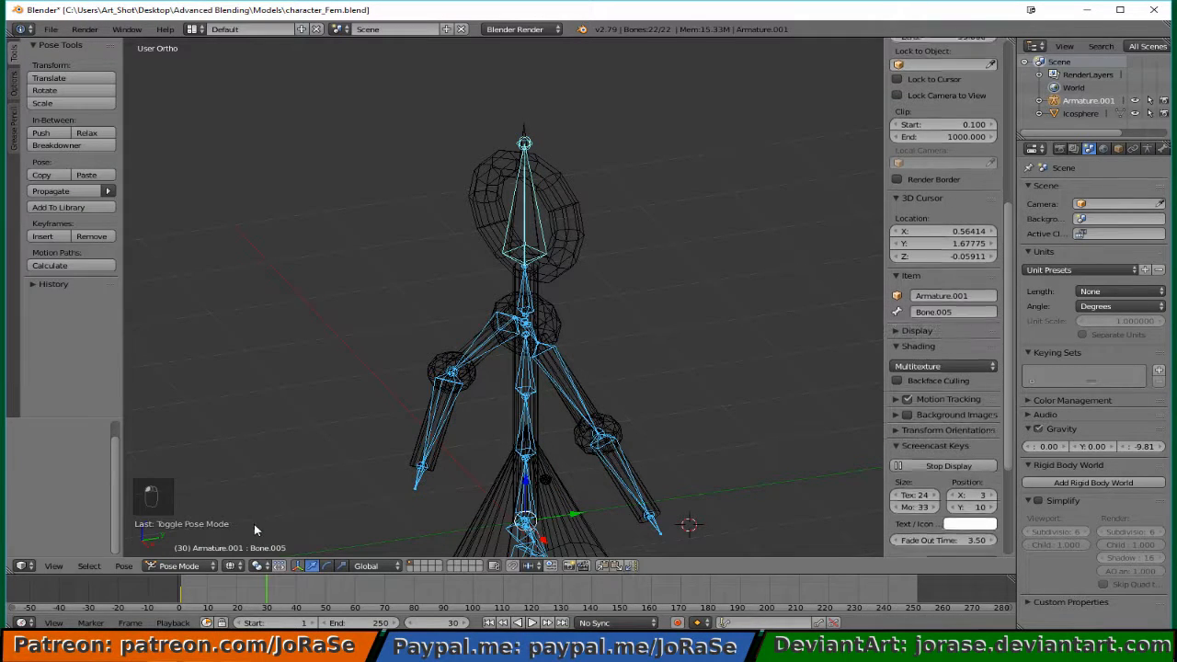
pyautogui.press('KP_3')
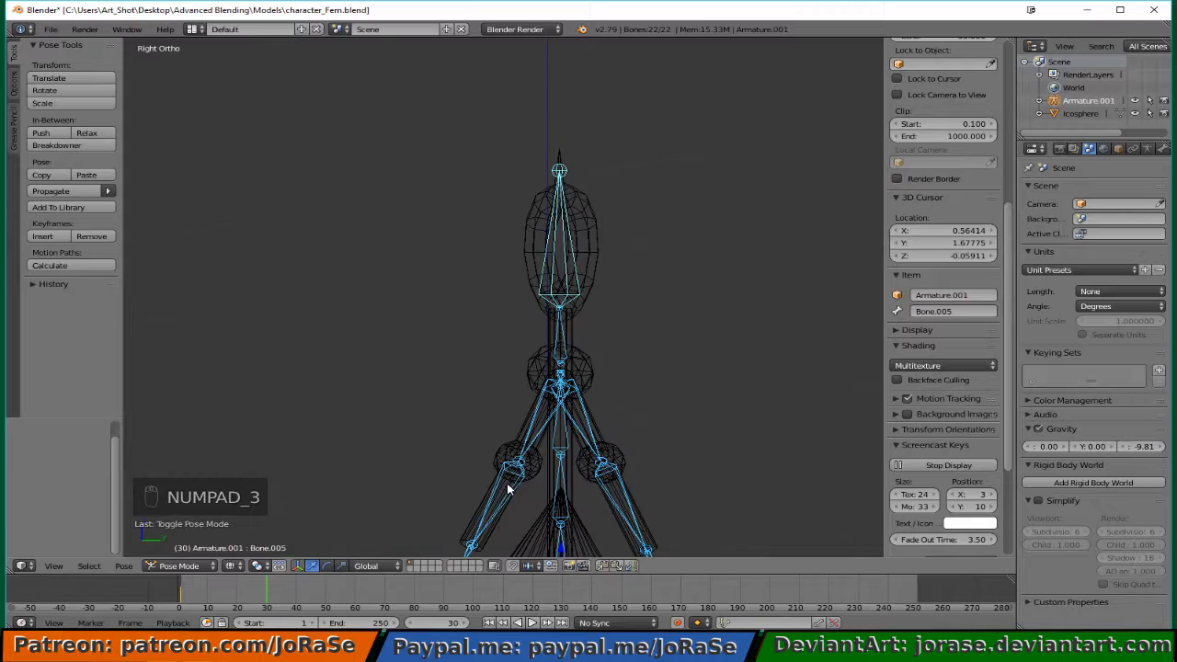
pyautogui.keyDown('shift'); pyautogui.scroll(-16, 483, 489); pyautogui.keyUp('shift')
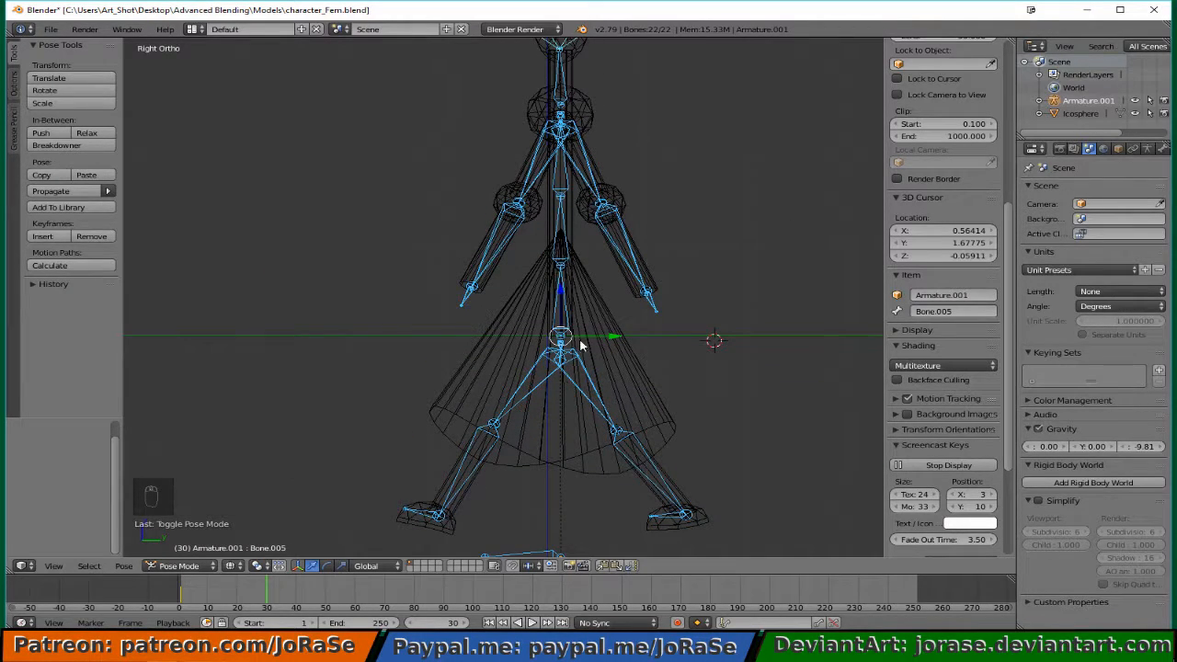
pyautogui.rightClick(589, 374)
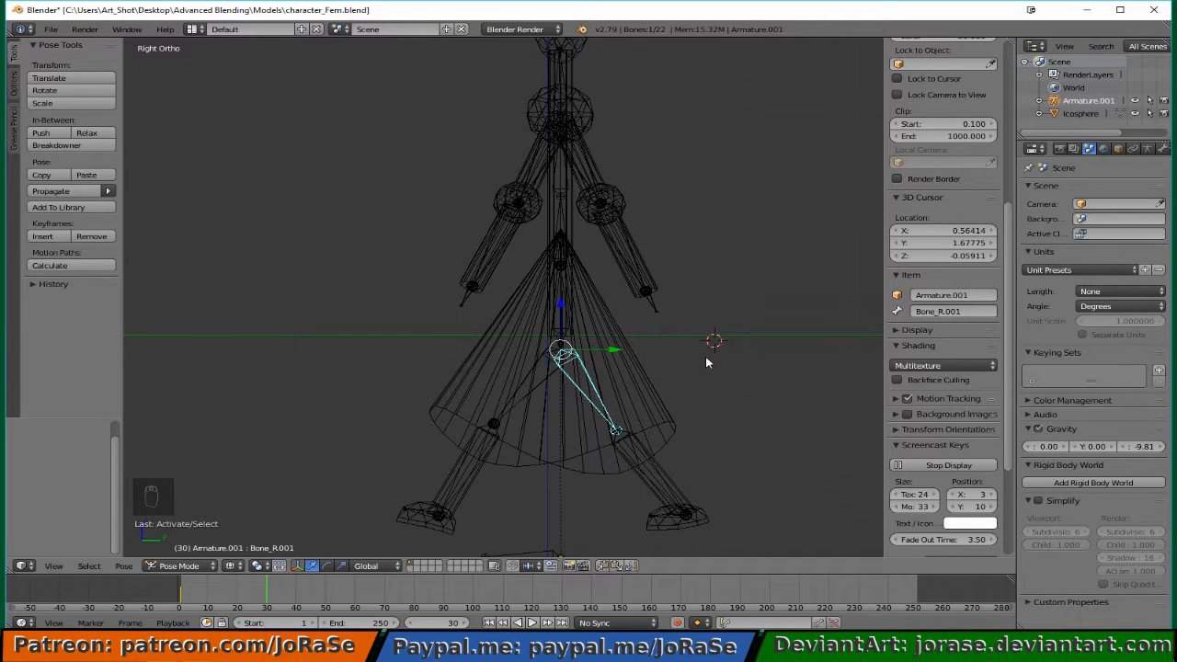
pyautogui.press('r')
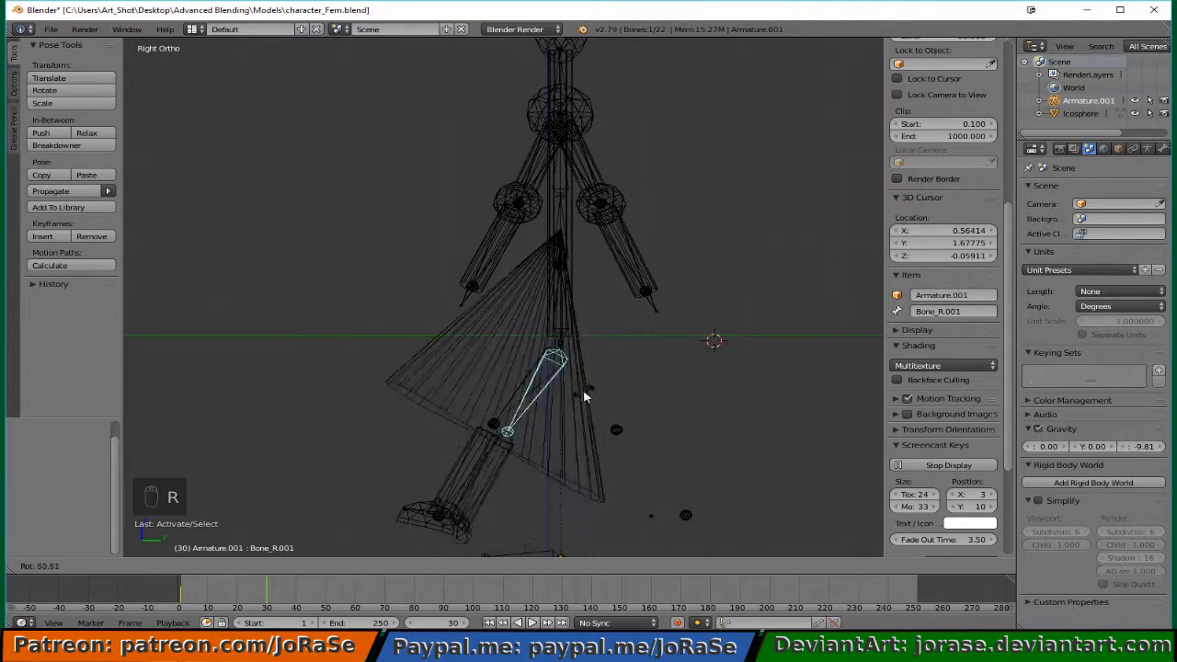
pyautogui.click(601, 396)
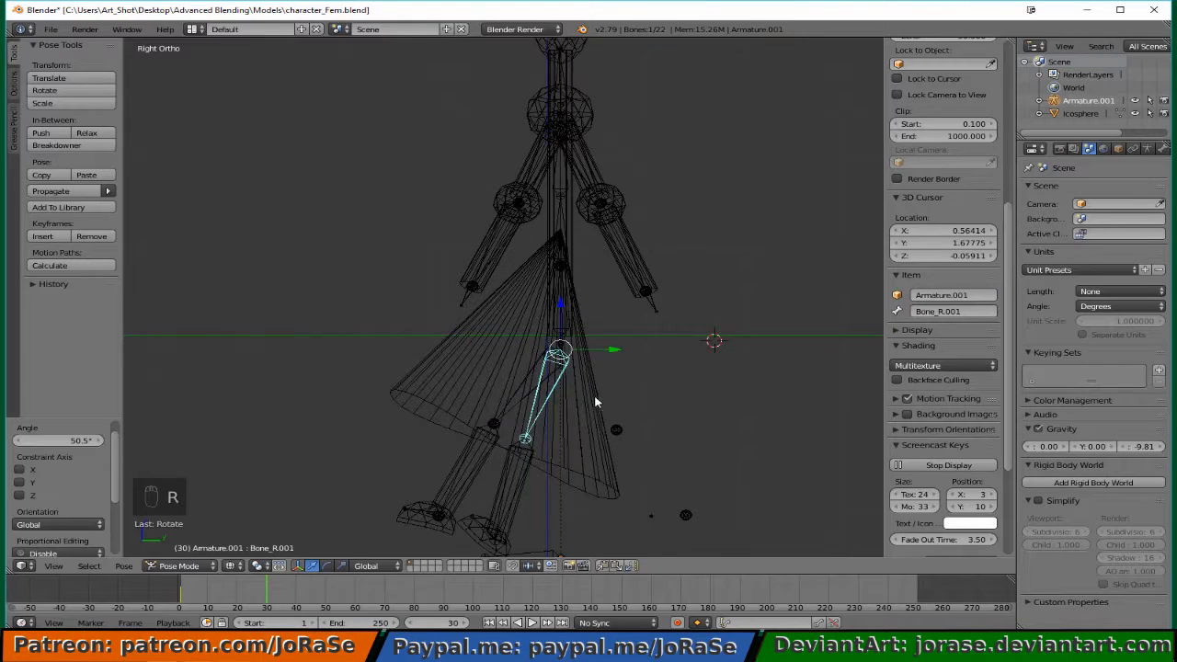
pyautogui.rightClick(524, 397)
pyautogui.press('r')
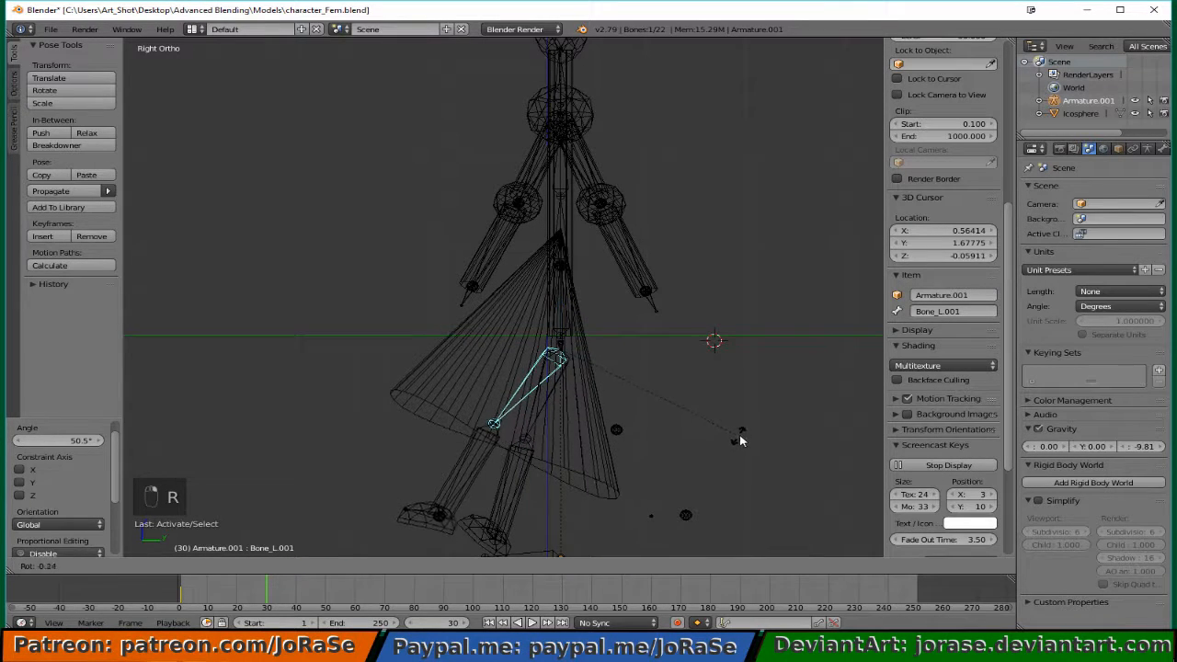
pyautogui.click(756, 206)
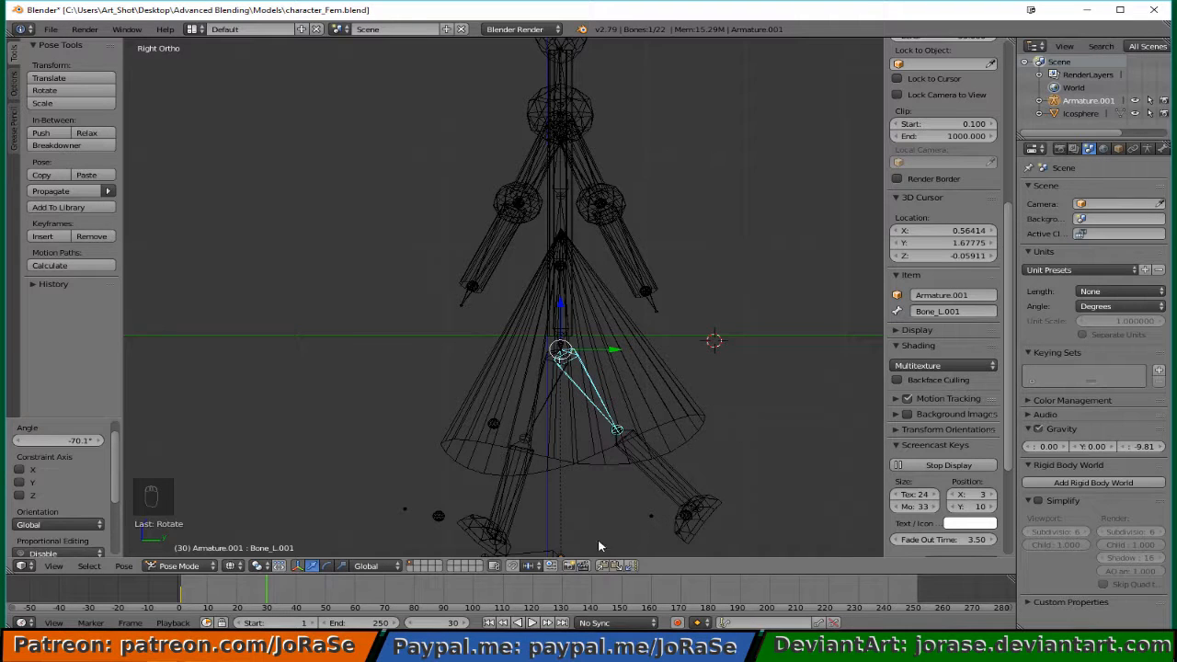
# Go to frame 60 and swap the thighs: rotate Bone_L.001 by about -56.1° and again -13.5°, and Bone_R.001 by about 69°.
pyautogui.click(354, 589)
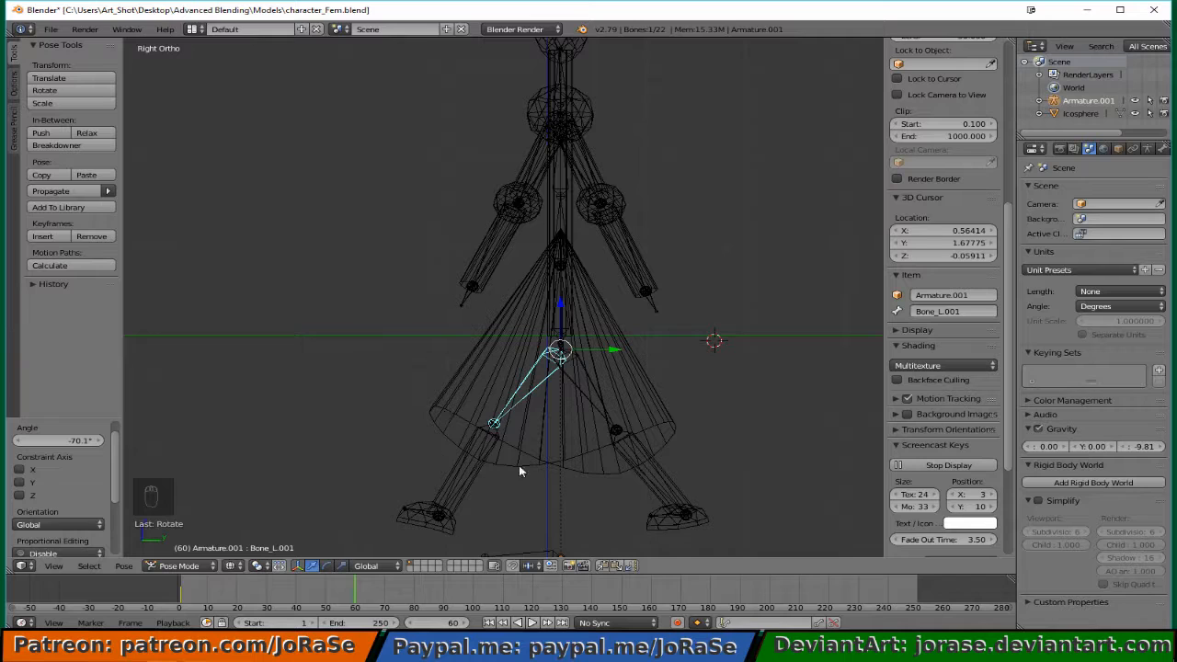
pyautogui.press('r')
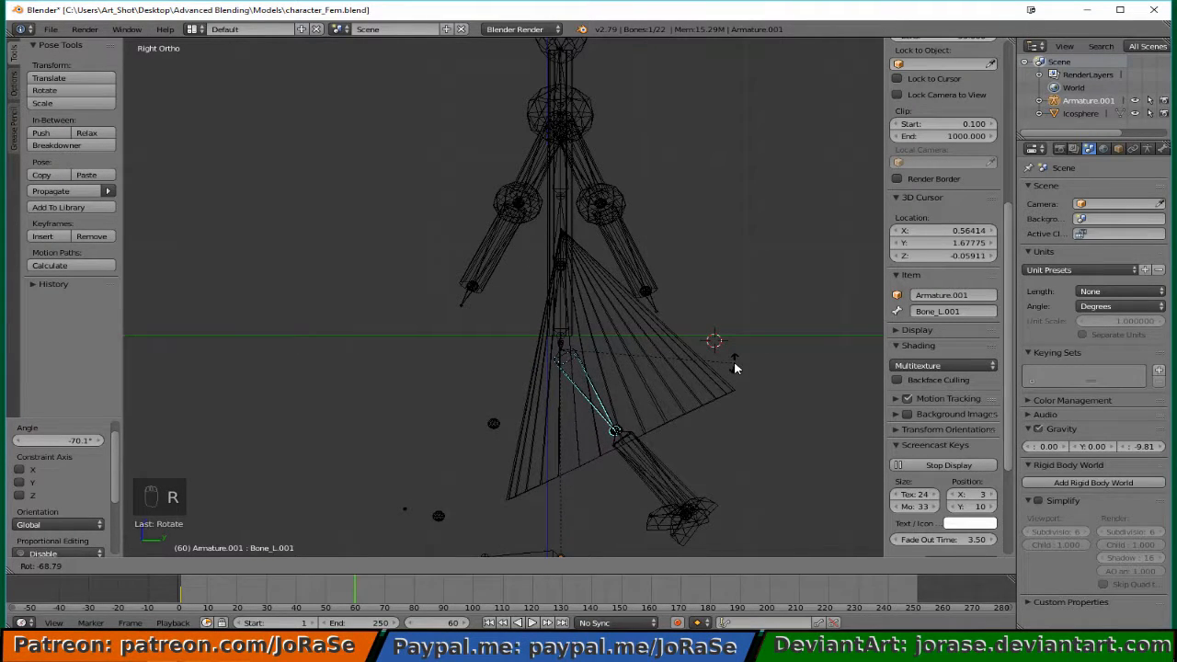
pyautogui.click(654, 419)
pyautogui.rightClick(608, 419)
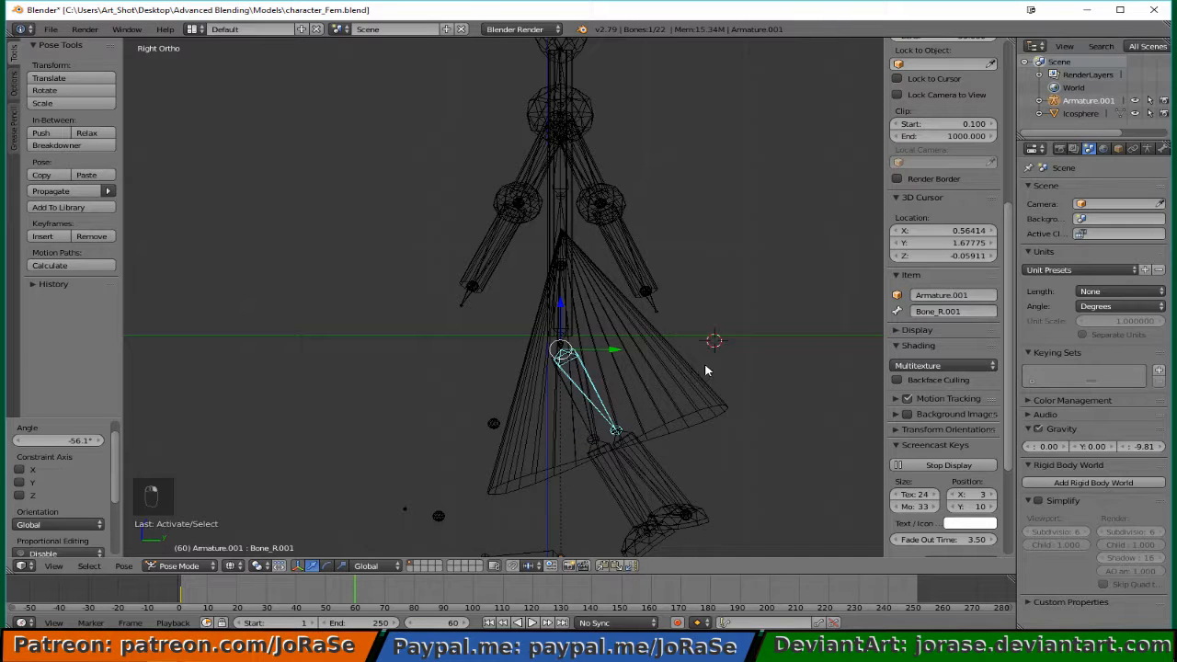
pyautogui.press('r')
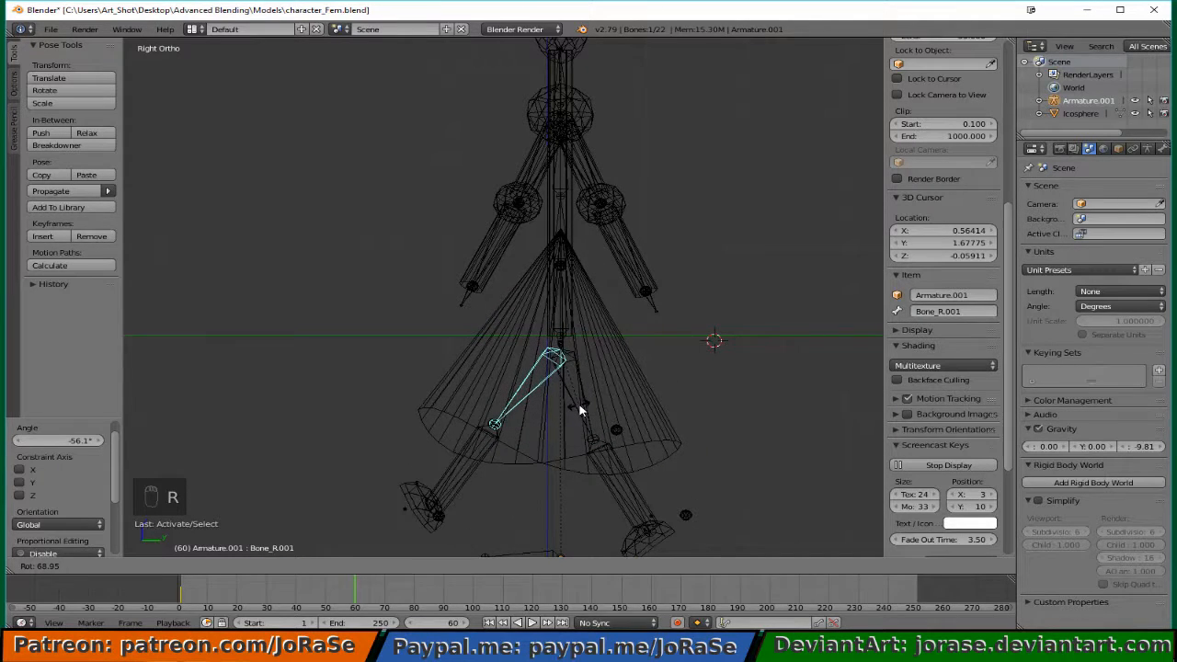
pyautogui.click(579, 411)
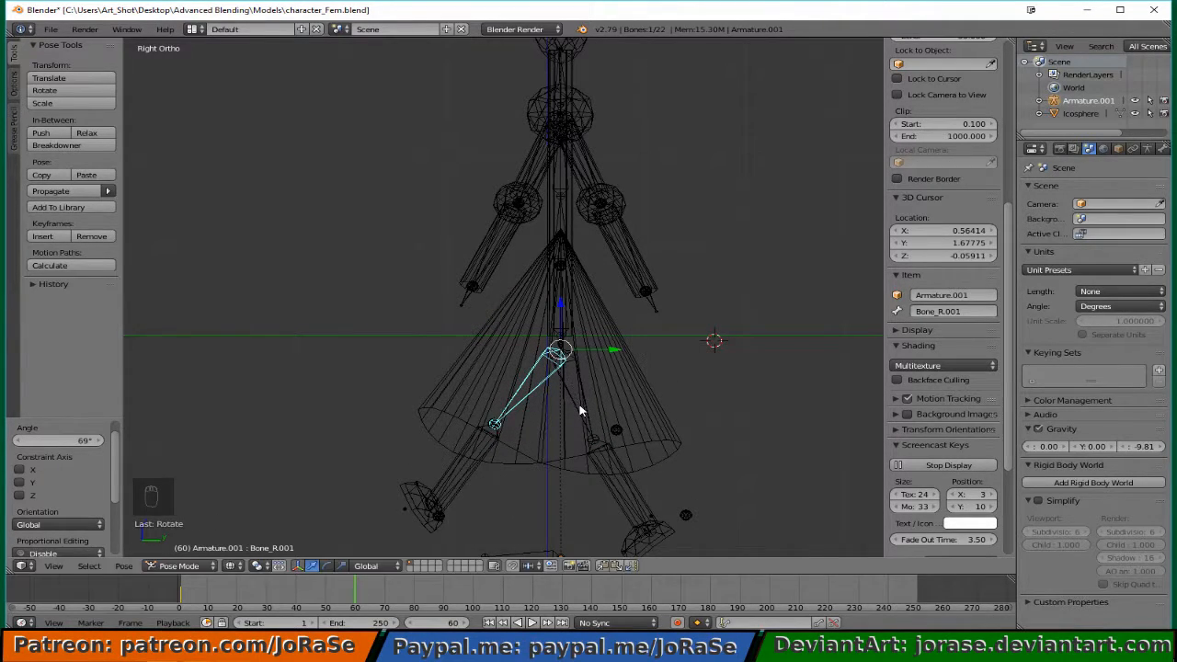
pyautogui.rightClick(580, 411)
pyautogui.press('r')
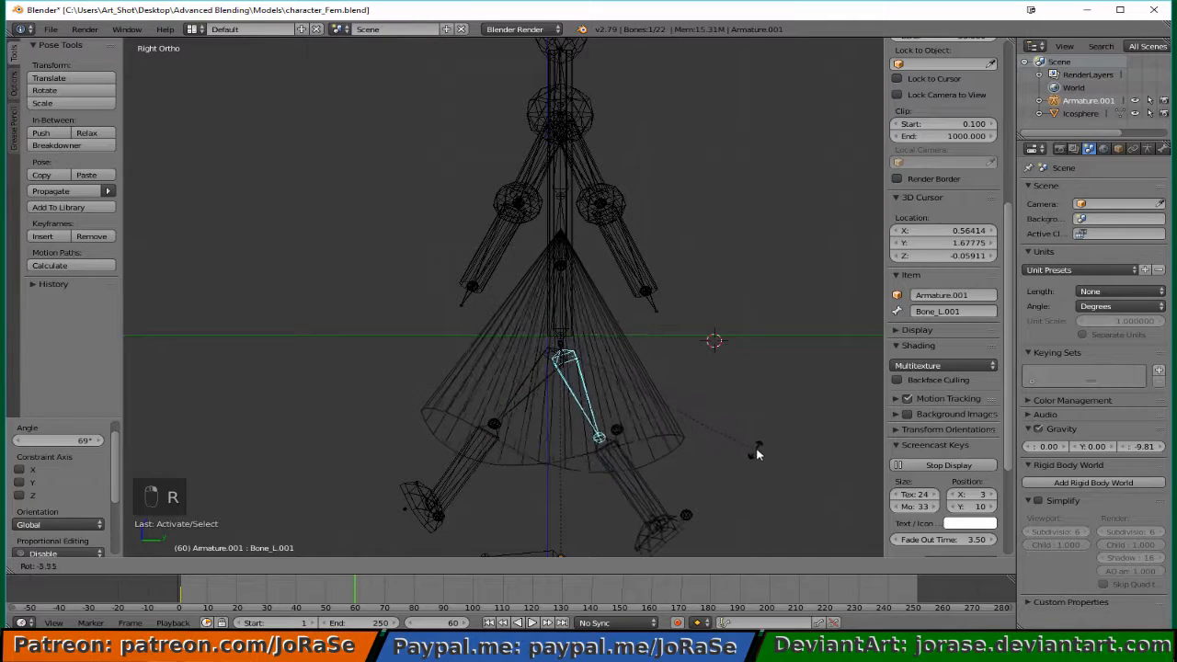
pyautogui.click(774, 425)
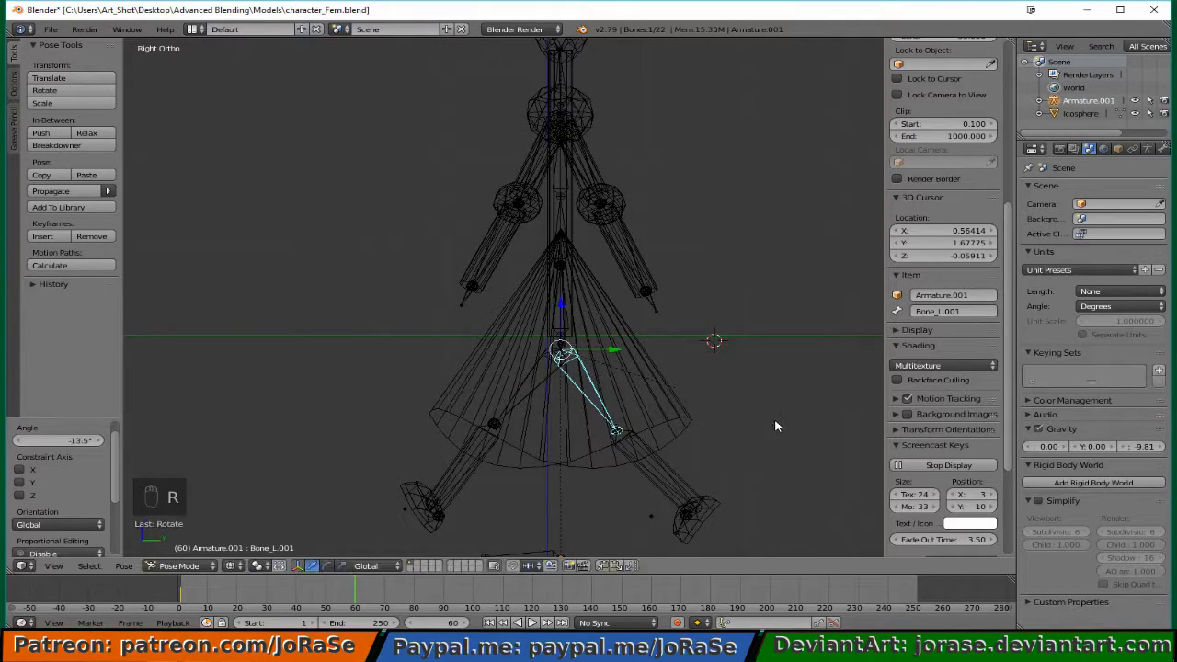
# Align the shins with the ankle markers by rotating Bone_L.002 about 6.88° and Bone_R.002 about -5.01°.
pyautogui.rightClick(648, 464)
pyautogui.rightClick(662, 475)
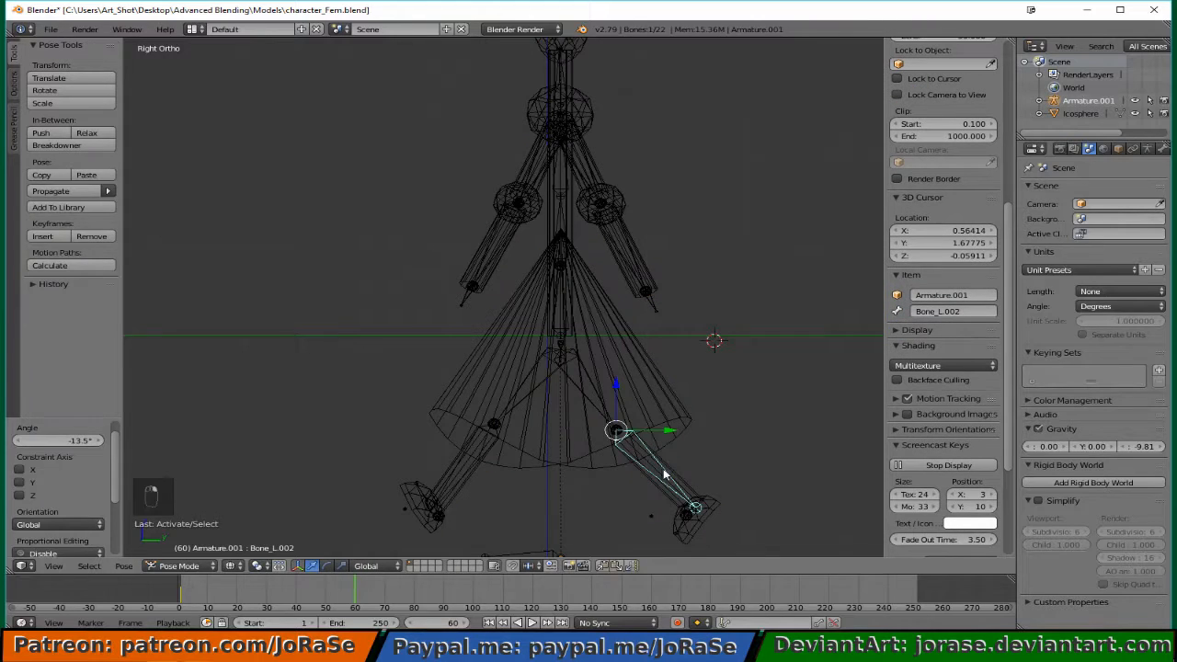
pyautogui.press('r')
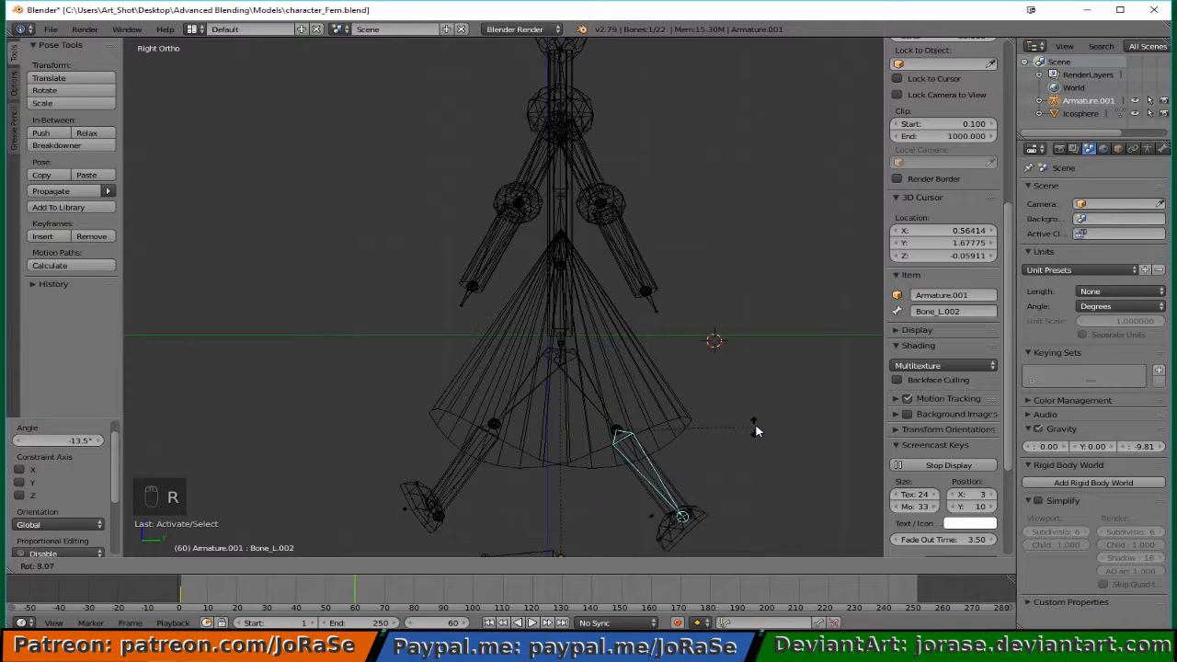
pyautogui.click(756, 428)
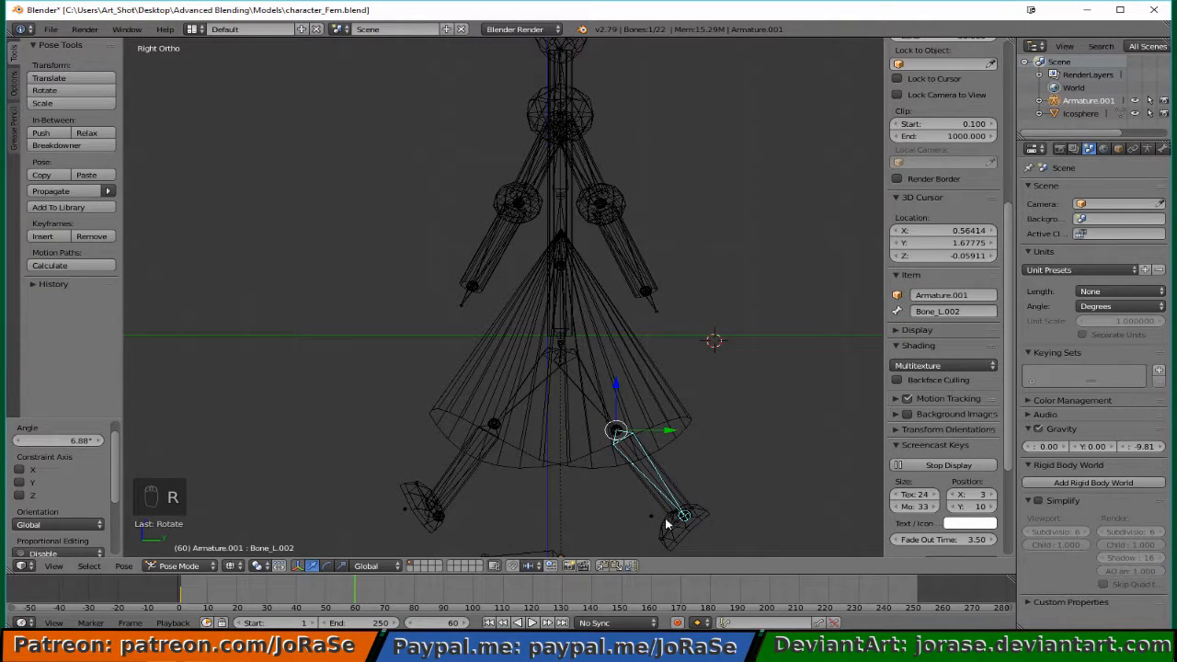
pyautogui.rightClick(455, 483)
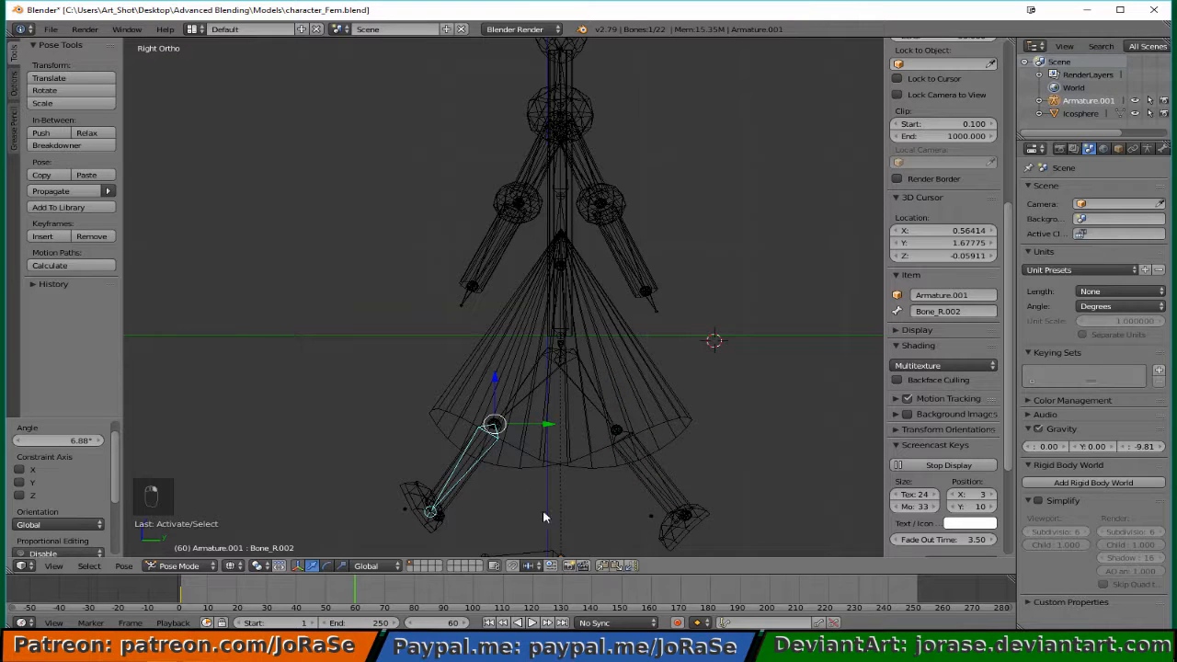
pyautogui.press('r')
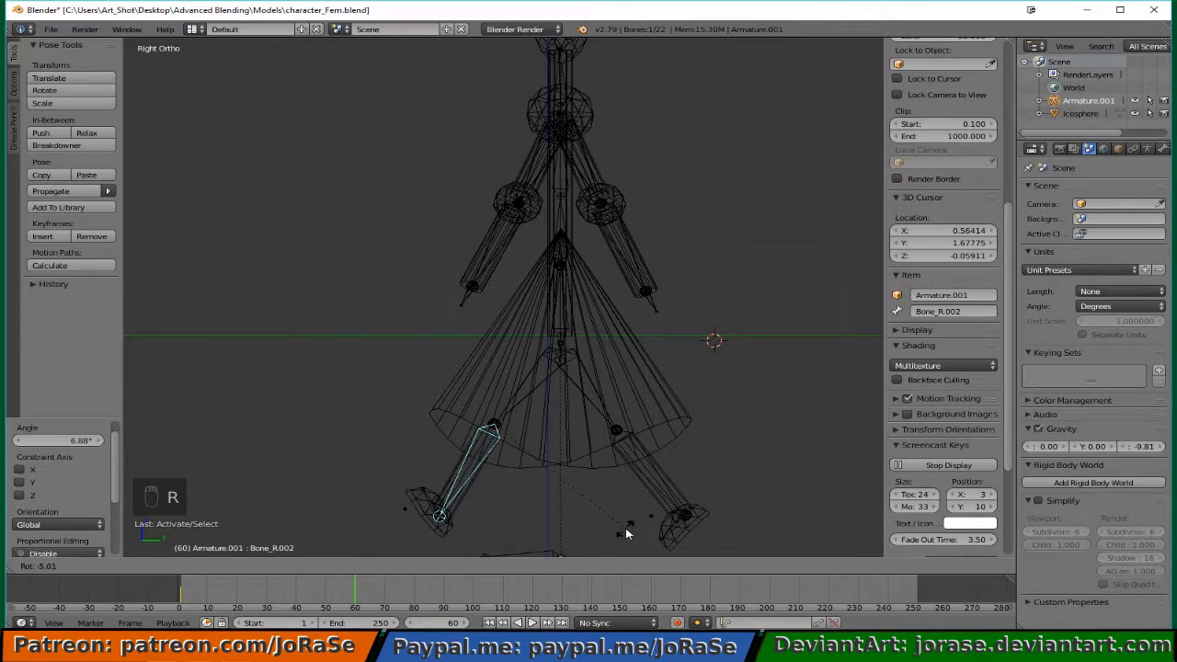
pyautogui.click(627, 536)
# Level the feet for the stride by rotating Bone_L.003 about 47° and Bone_R.003 about -45.9°.
pyautogui.rightClick(674, 535)
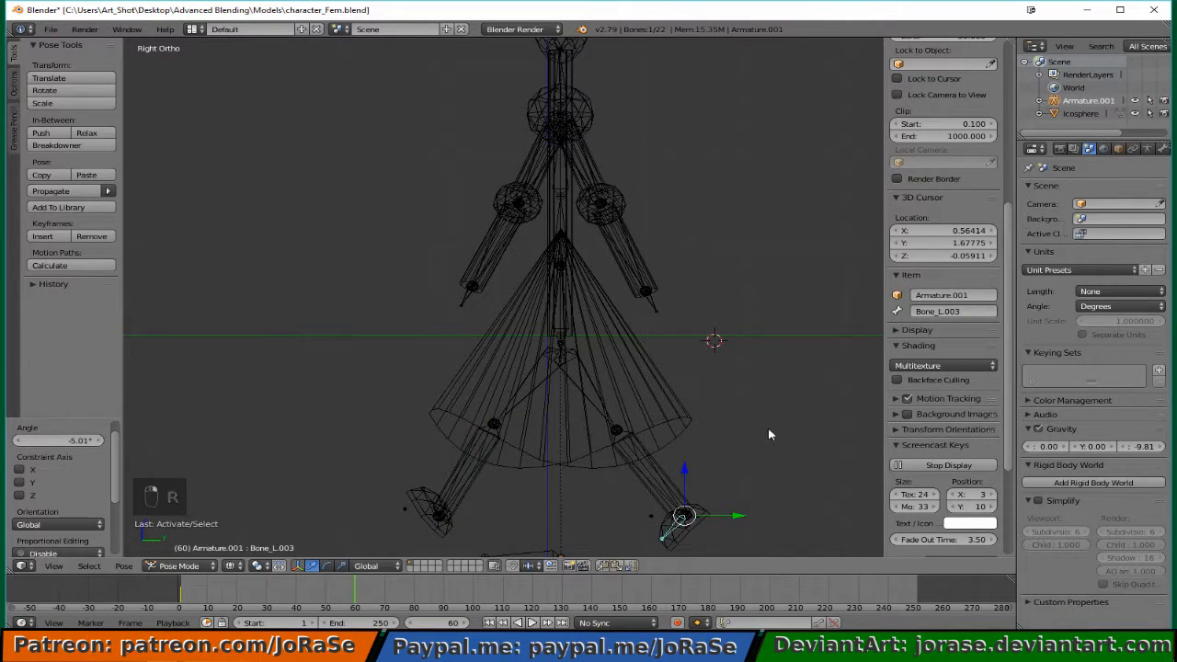
pyautogui.press('r')
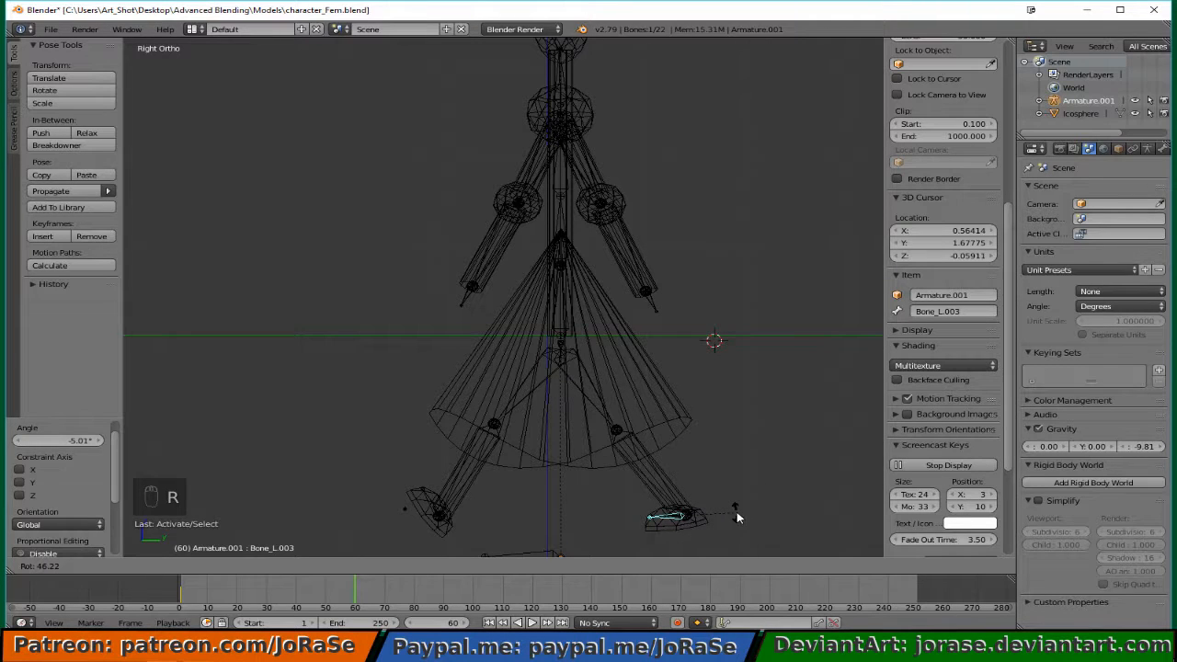
pyautogui.click(737, 520)
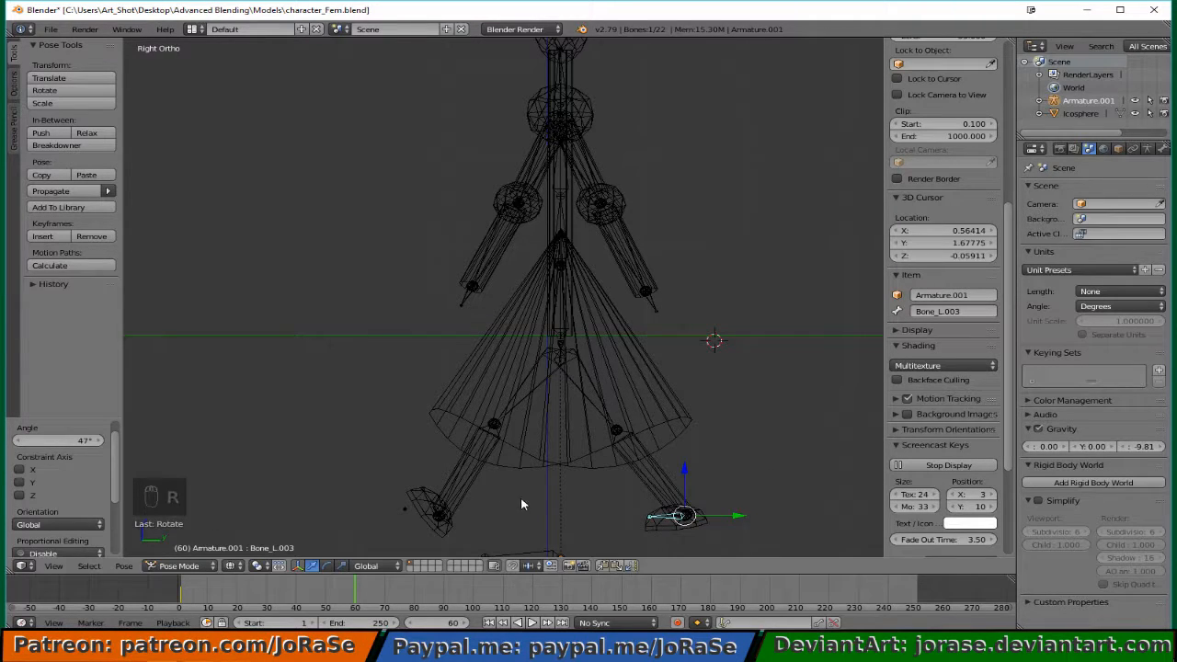
pyautogui.rightClick(430, 503)
pyautogui.press('r')
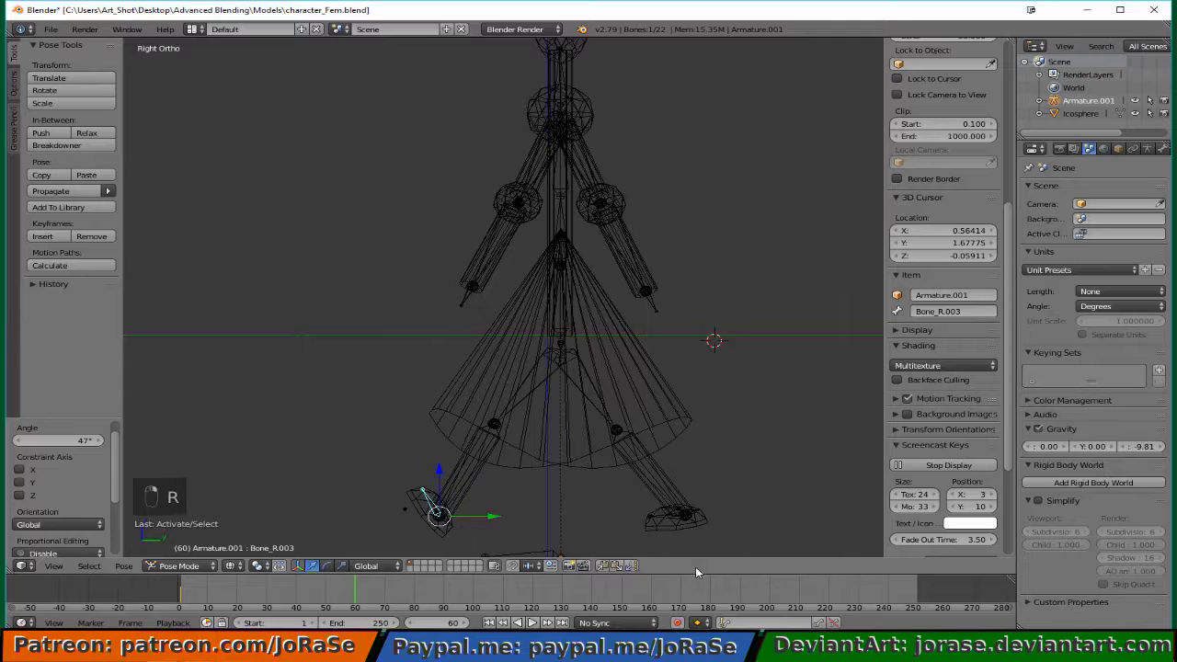
pyautogui.press('r')
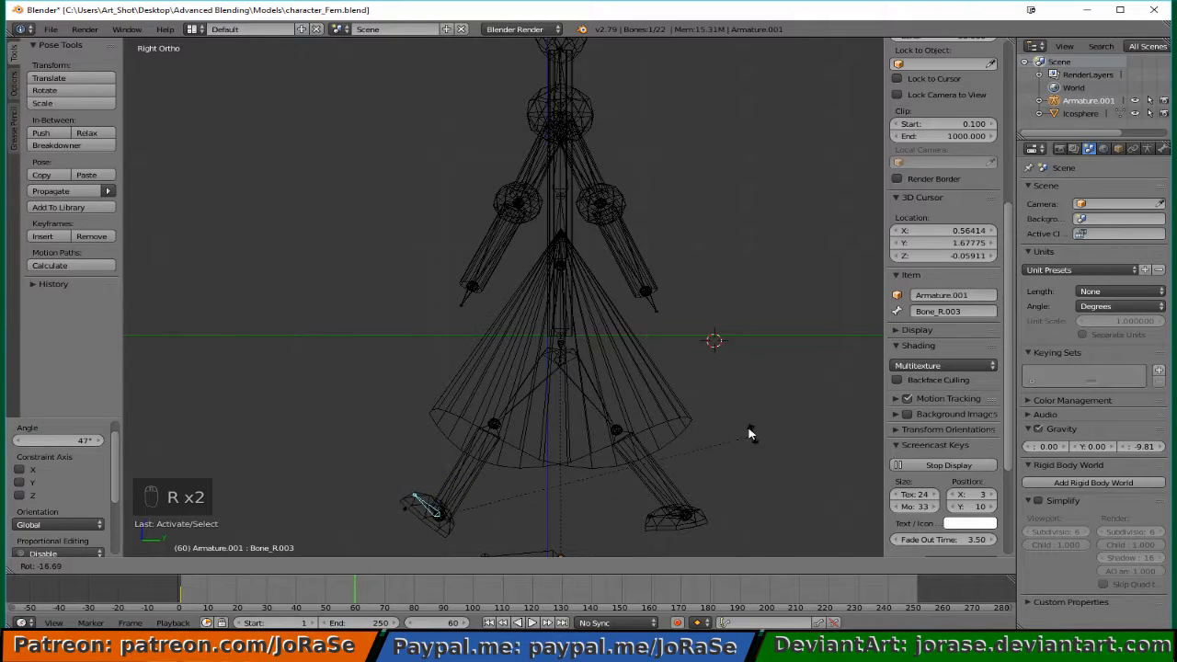
pyautogui.click(652, 327)
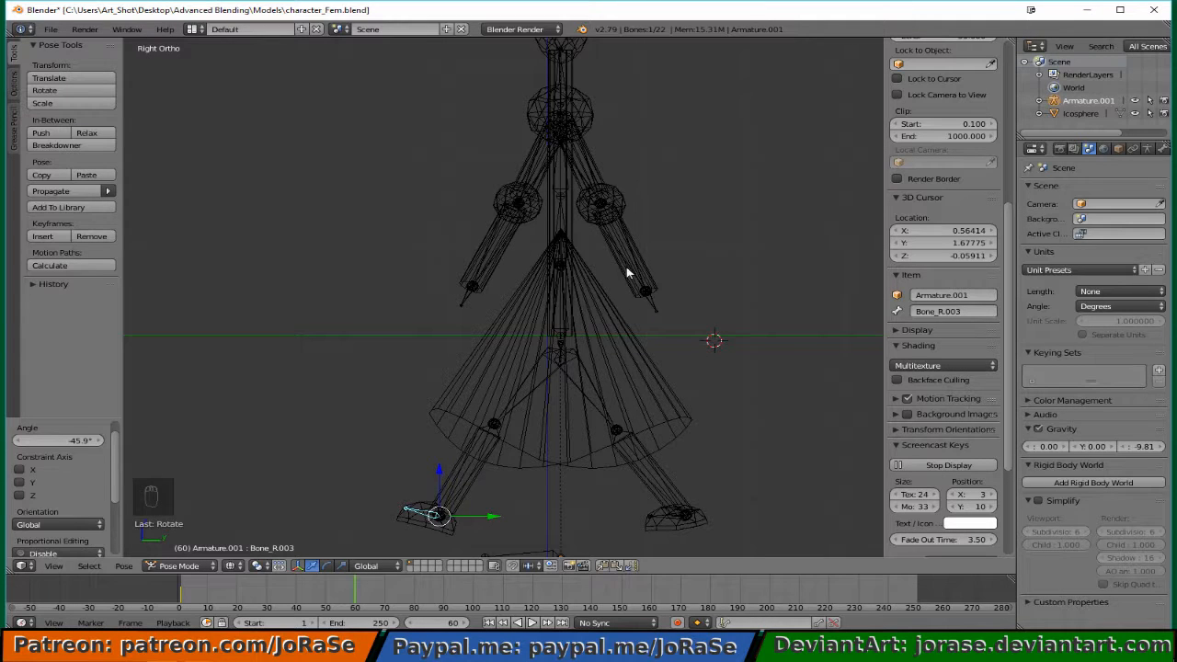
# Rotate upper arm Bone_L.005 about 23.2° and Bone_R.005 about -47.9°, and select the forearm Bone_R.006.
pyautogui.rightClick(593, 179)
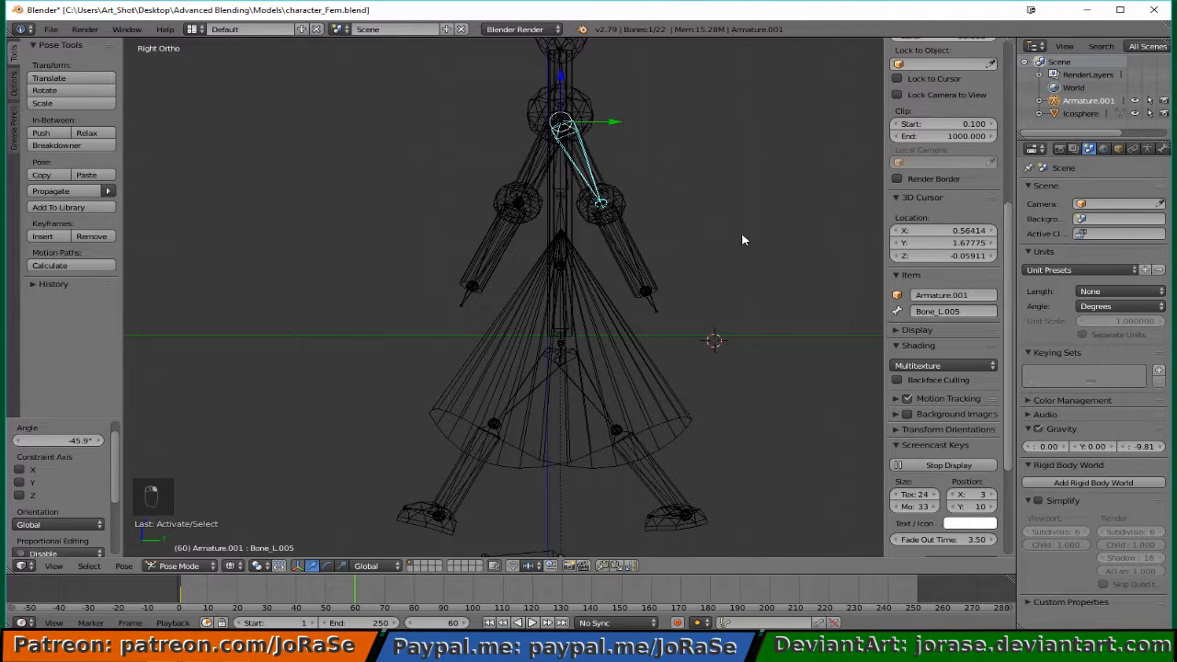
pyautogui.press('r')
pyautogui.click(682, 300)
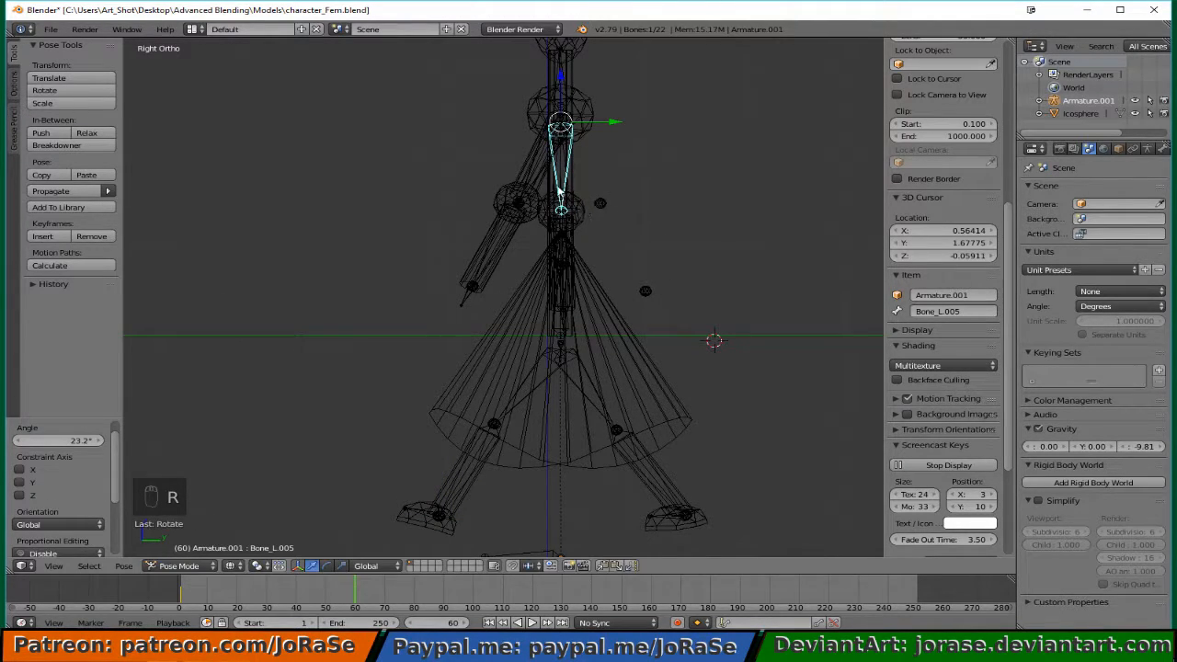
pyautogui.rightClick(526, 178)
pyautogui.press('r')
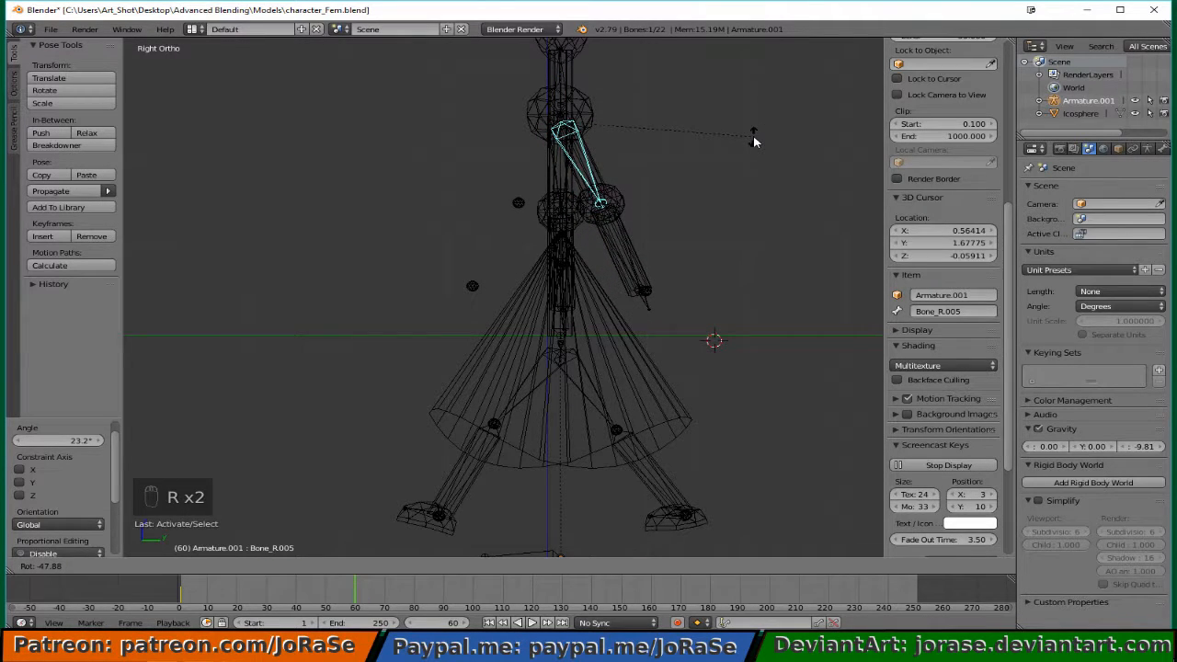
pyautogui.click(754, 138)
pyautogui.rightClick(622, 248)
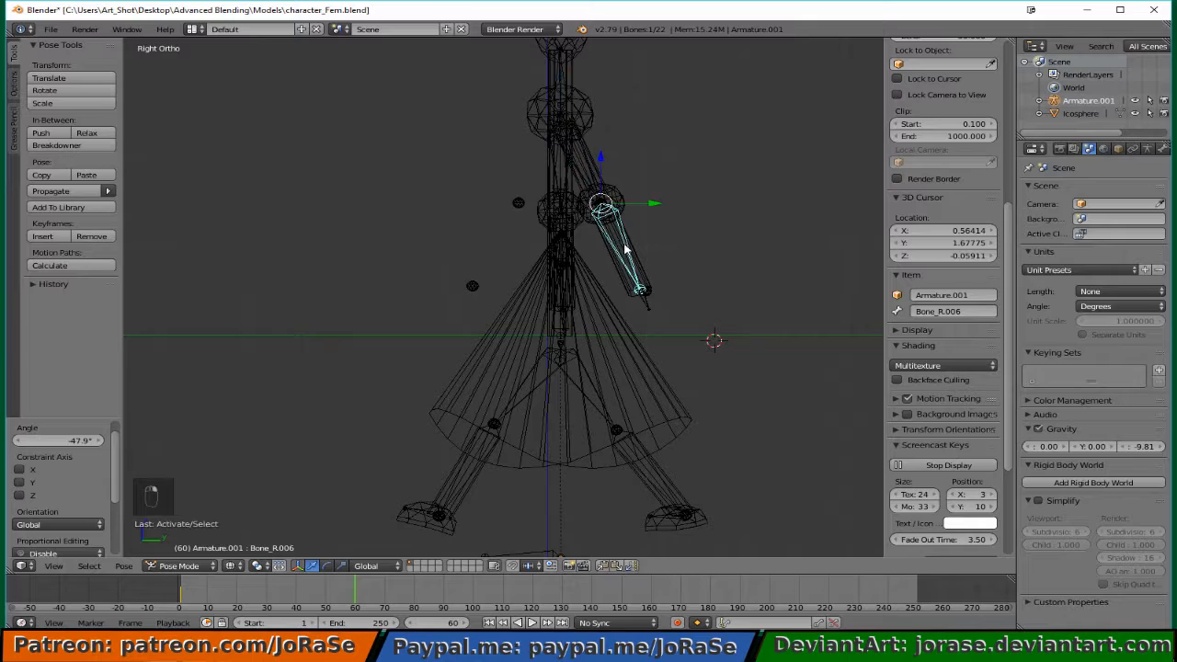
# Enter Edit Mode on the icosphere reference object and select all its joint markers, leaving the cone at the head deselected.
pyautogui.moveTo(437, 360); pyautogui.dragTo(613, 392, button='middle')
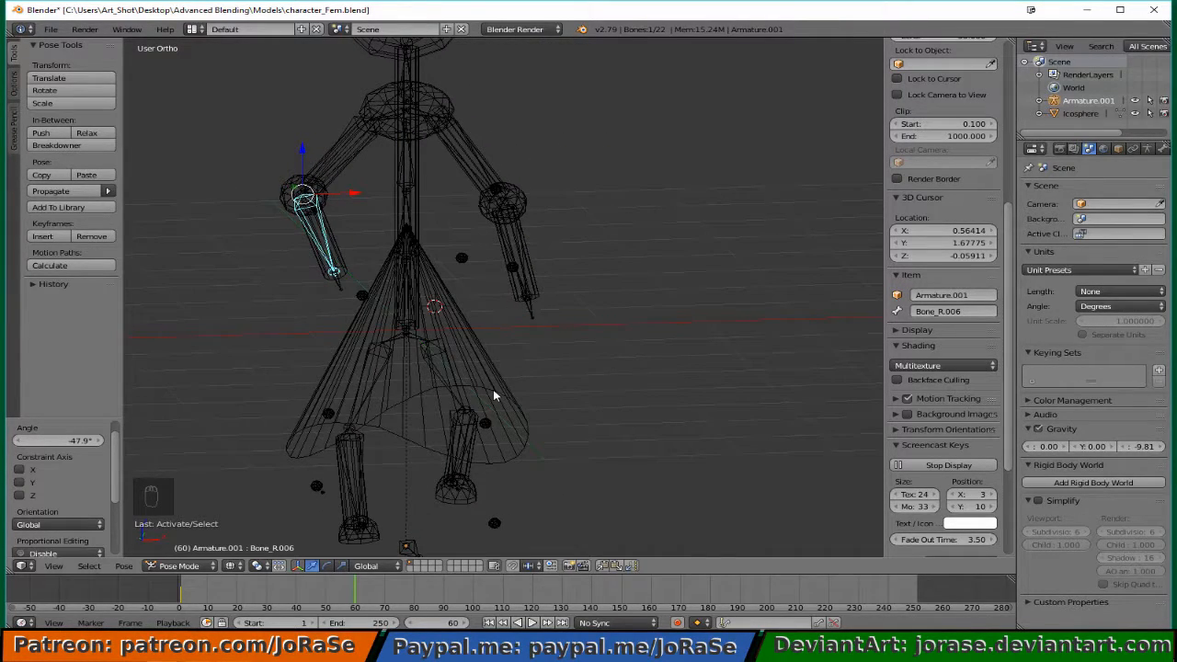
pyautogui.press('KP_3')
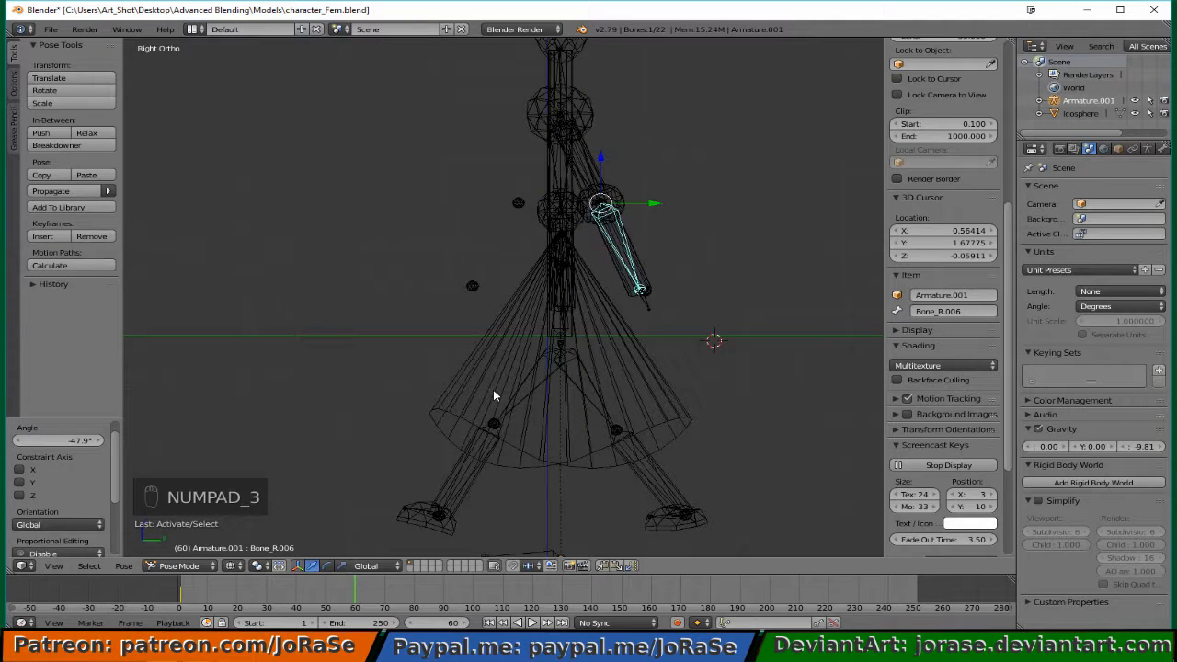
pyautogui.press('KP_1')
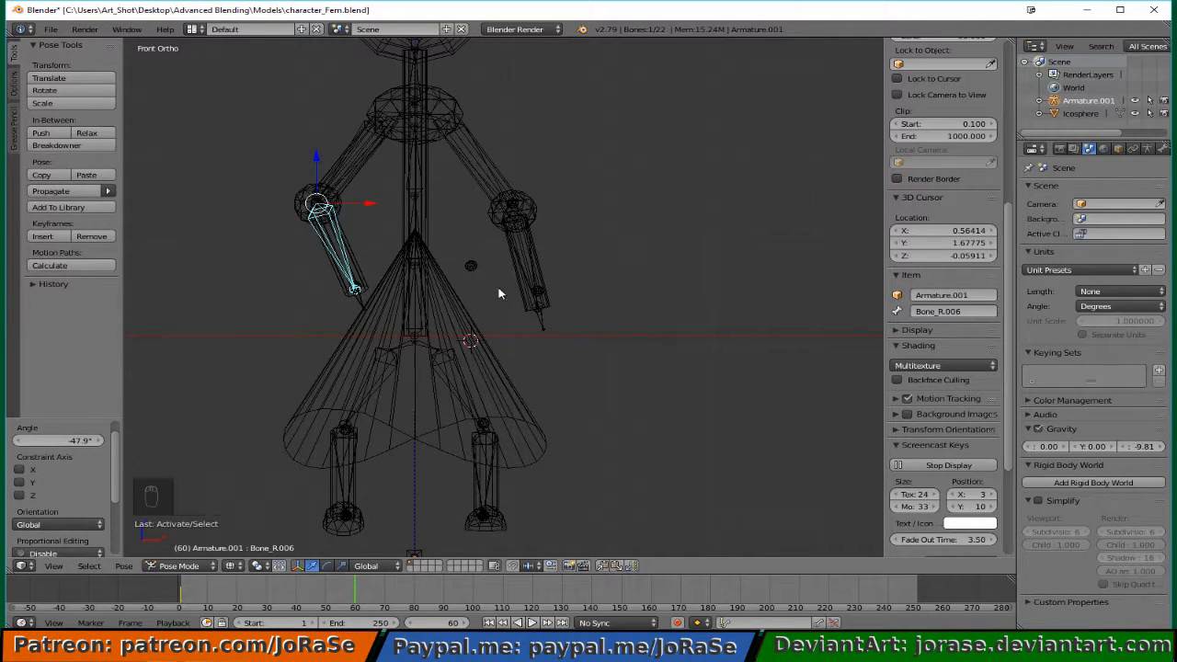
pyautogui.moveTo(486, 291); pyautogui.dragTo(401, 315, button='middle')
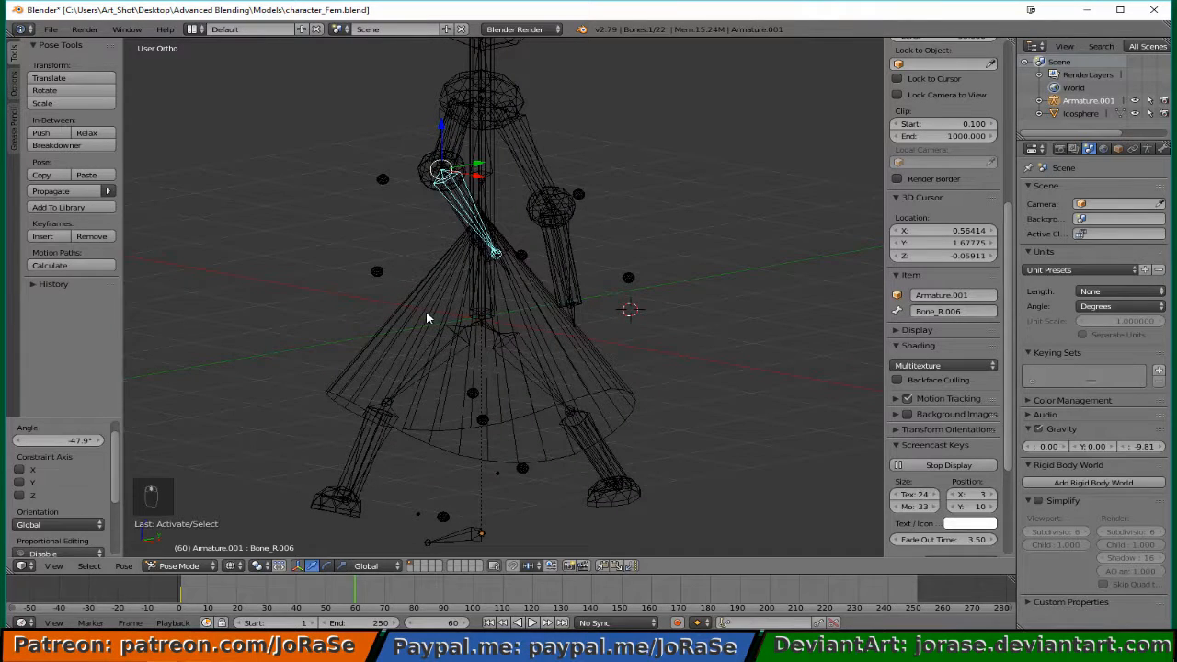
pyautogui.rightClick(377, 276)
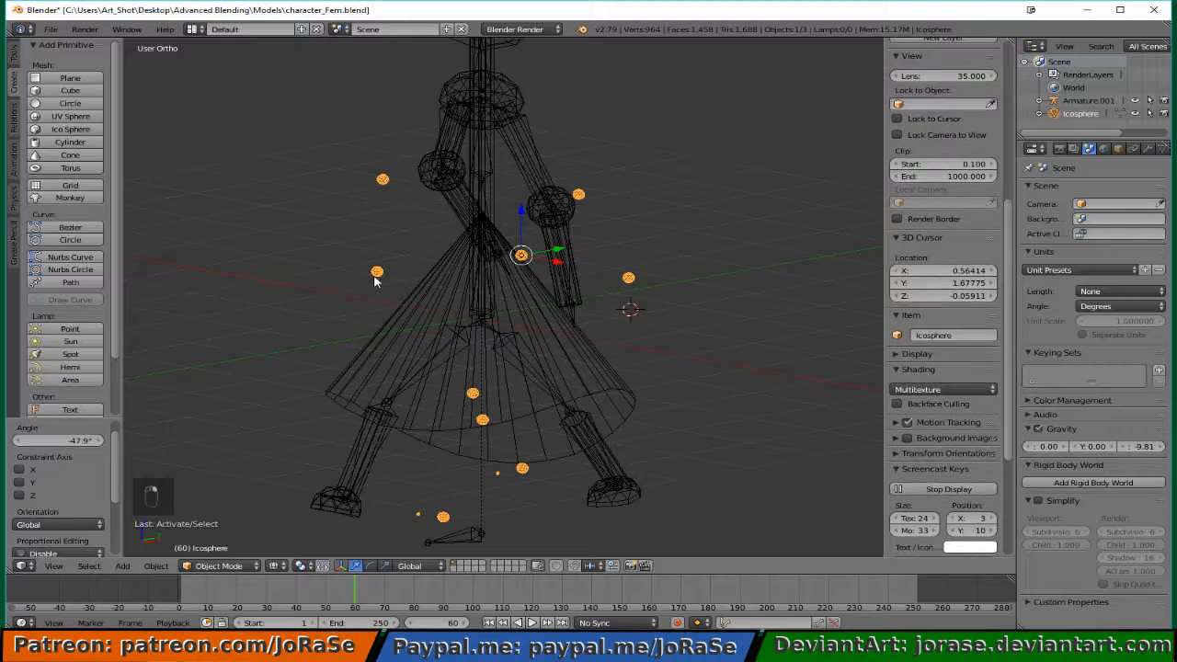
pyautogui.press('Tab')
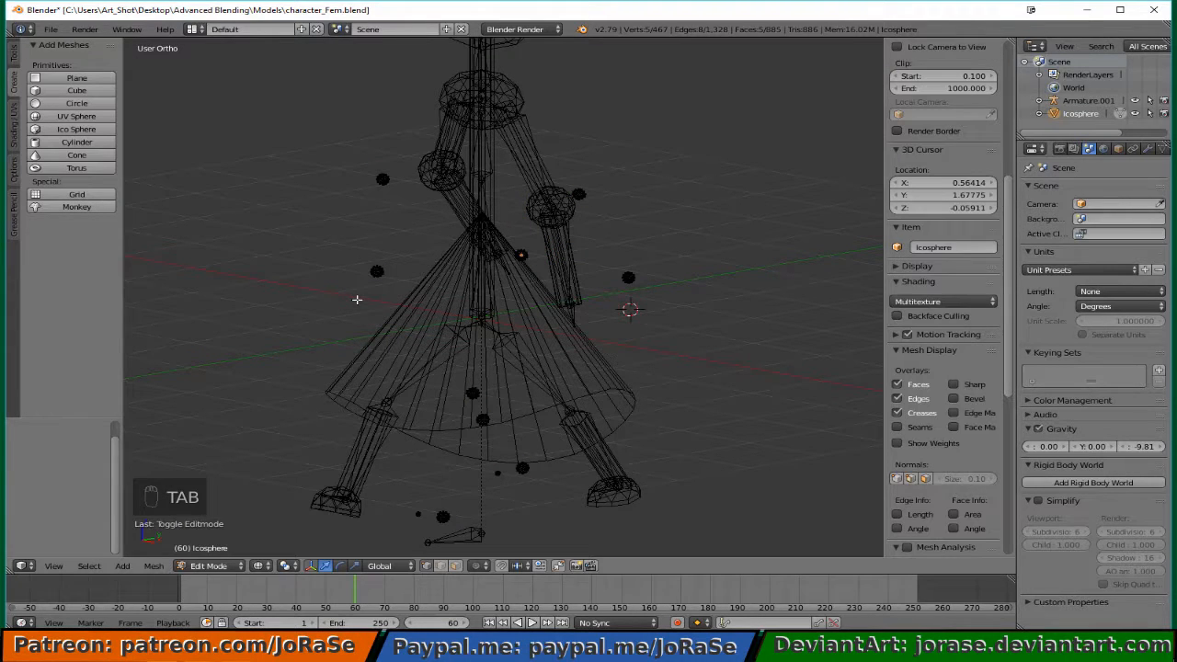
pyautogui.press('a')
pyautogui.press('a')
pyautogui.press('a')
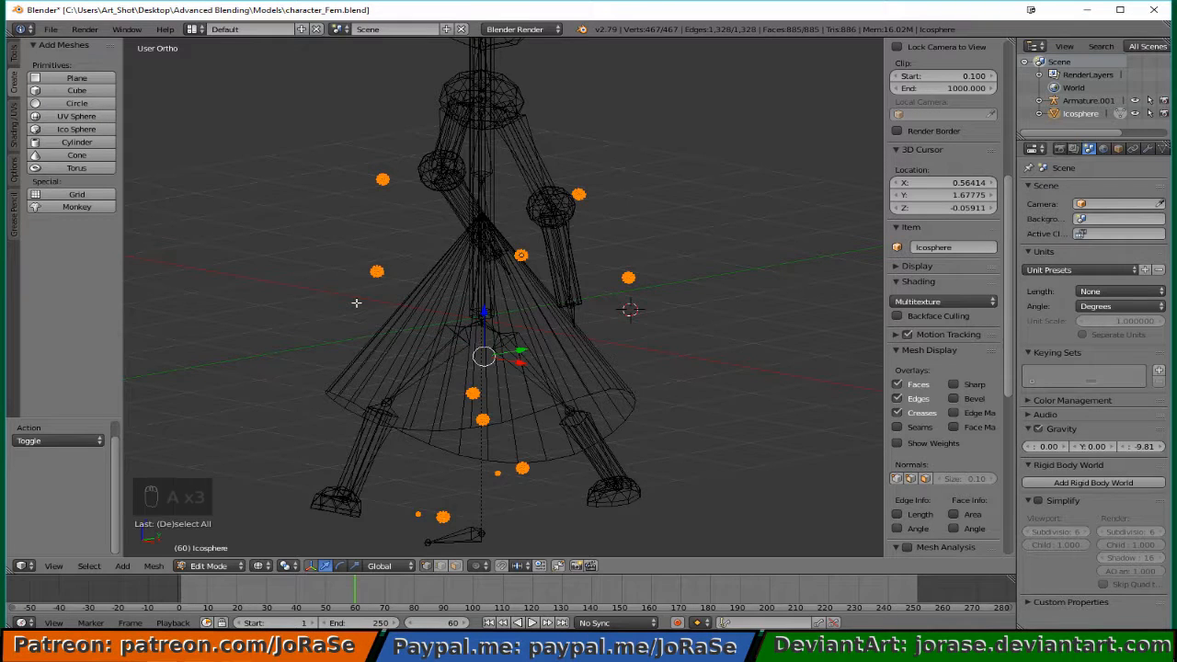
pyautogui.scroll(-2, 359, 310)
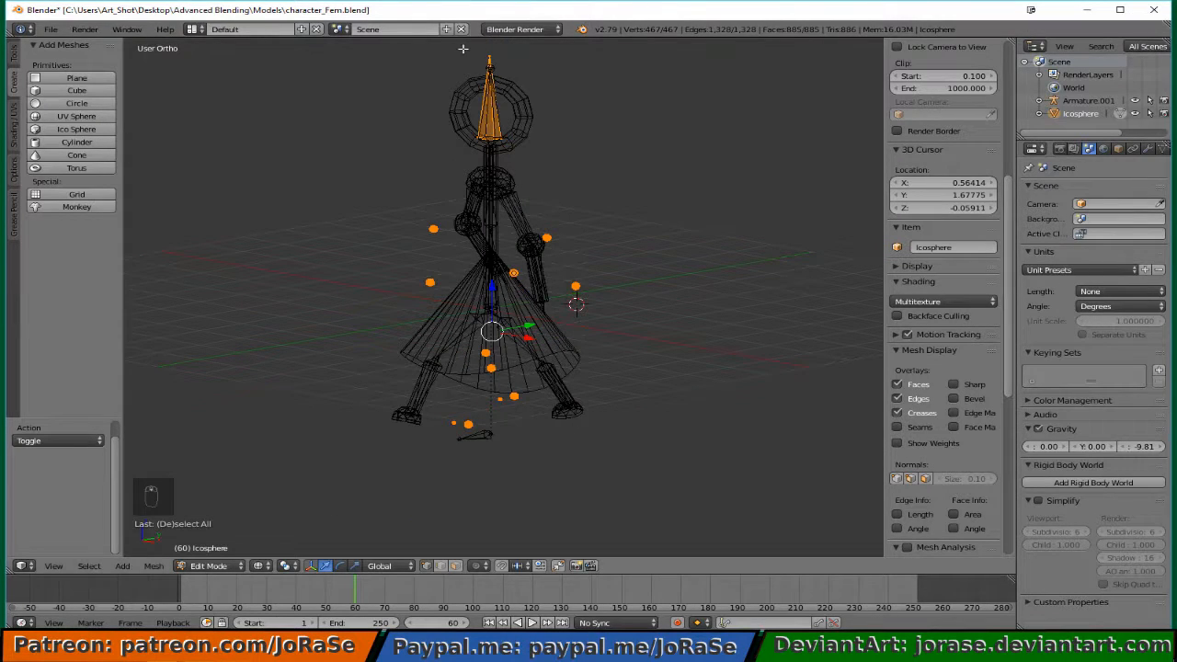
pyautogui.press('b')
pyautogui.moveTo(458, 48); pyautogui.dragTo(546, 184, button='middle')
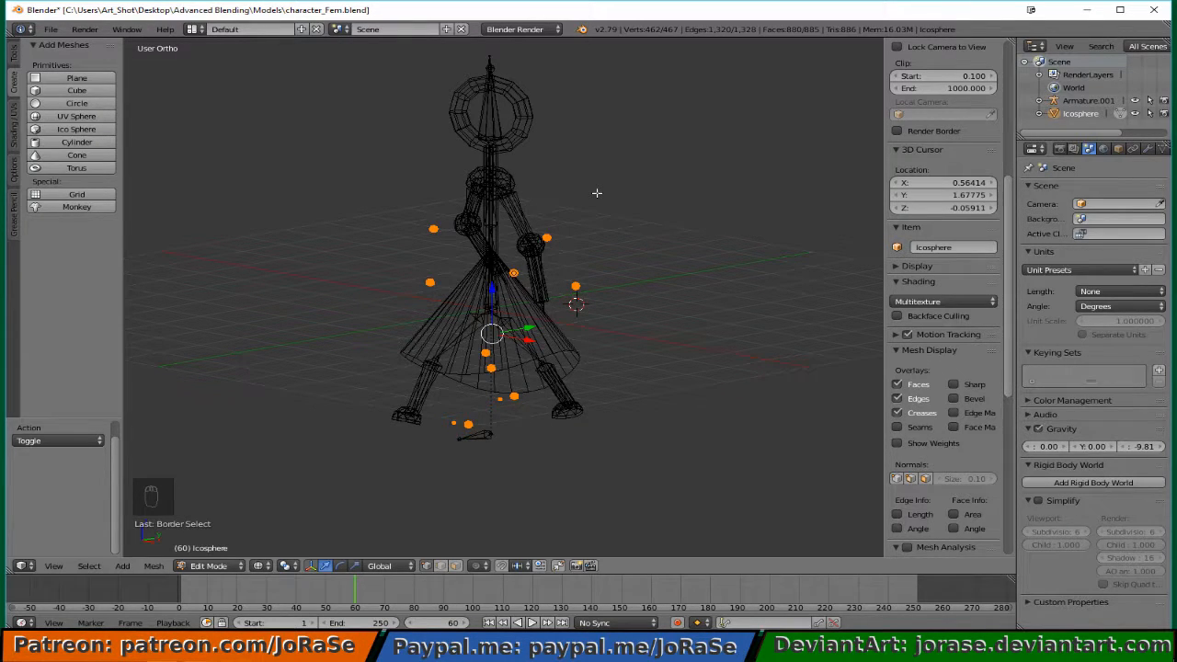
# Mirror the selected joint markers along global X, move them about -0.217 along X onto the limbs, and return to Object Mode.
pyautogui.hotkey('ctrl', 'm')
pyautogui.press('x')
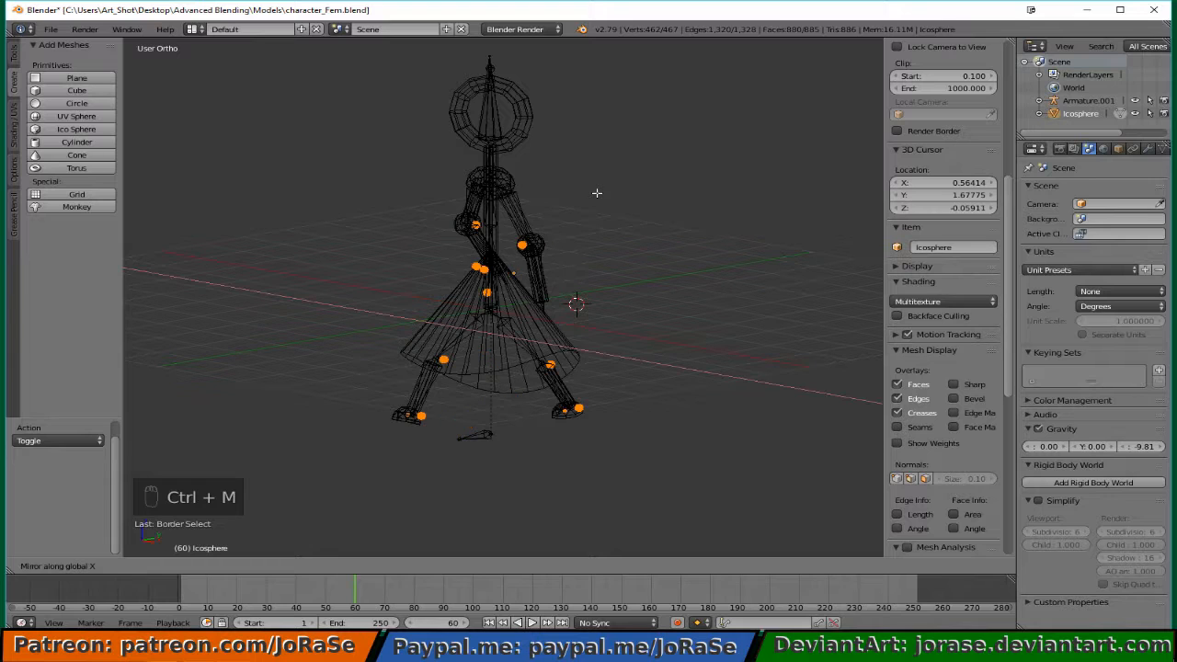
pyautogui.press('Return')
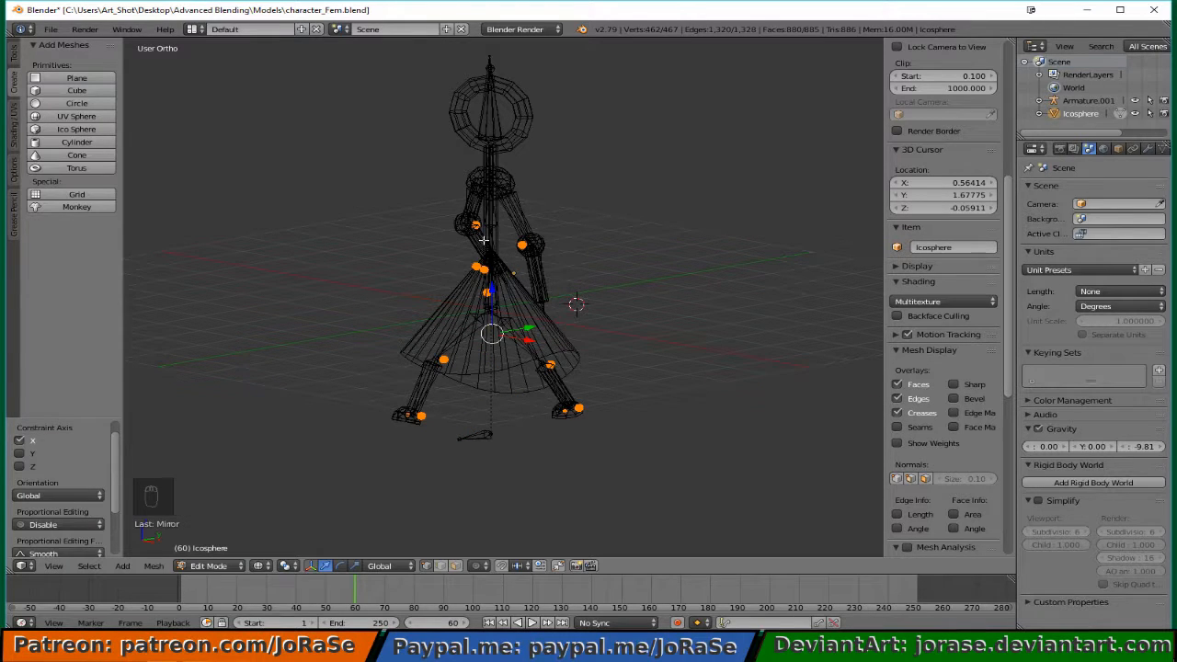
pyautogui.moveTo(394, 384); pyautogui.dragTo(512, 405, button='middle')
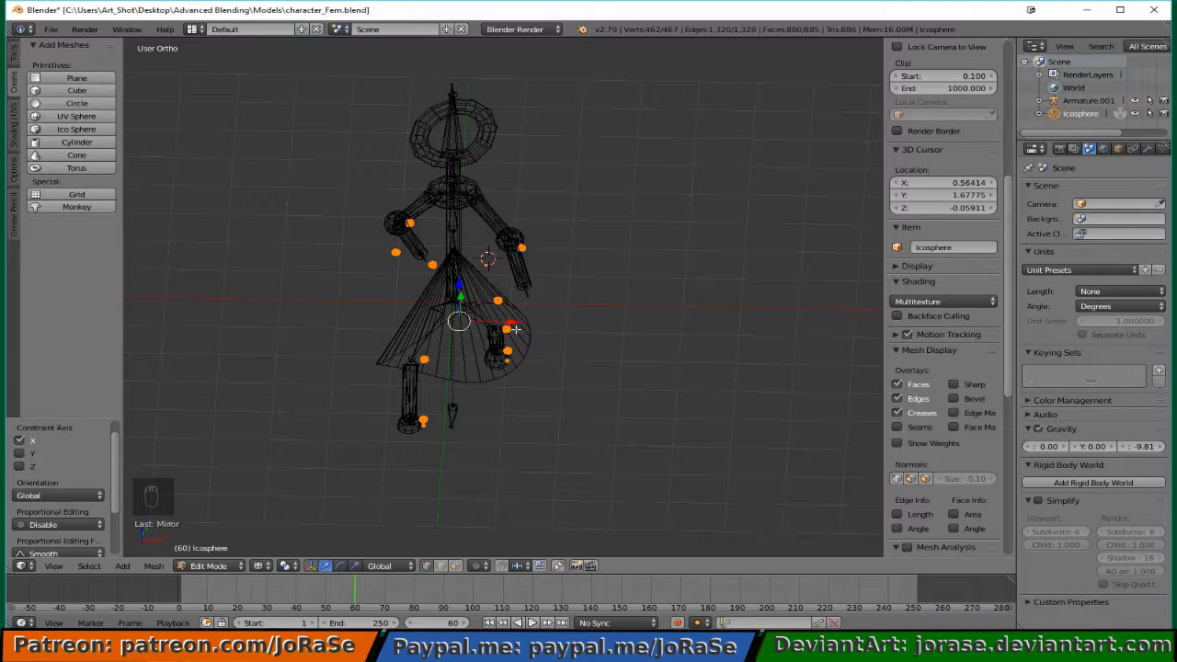
pyautogui.press('KP_1')
pyautogui.moveTo(511, 347); pyautogui.dragTo(499, 345)
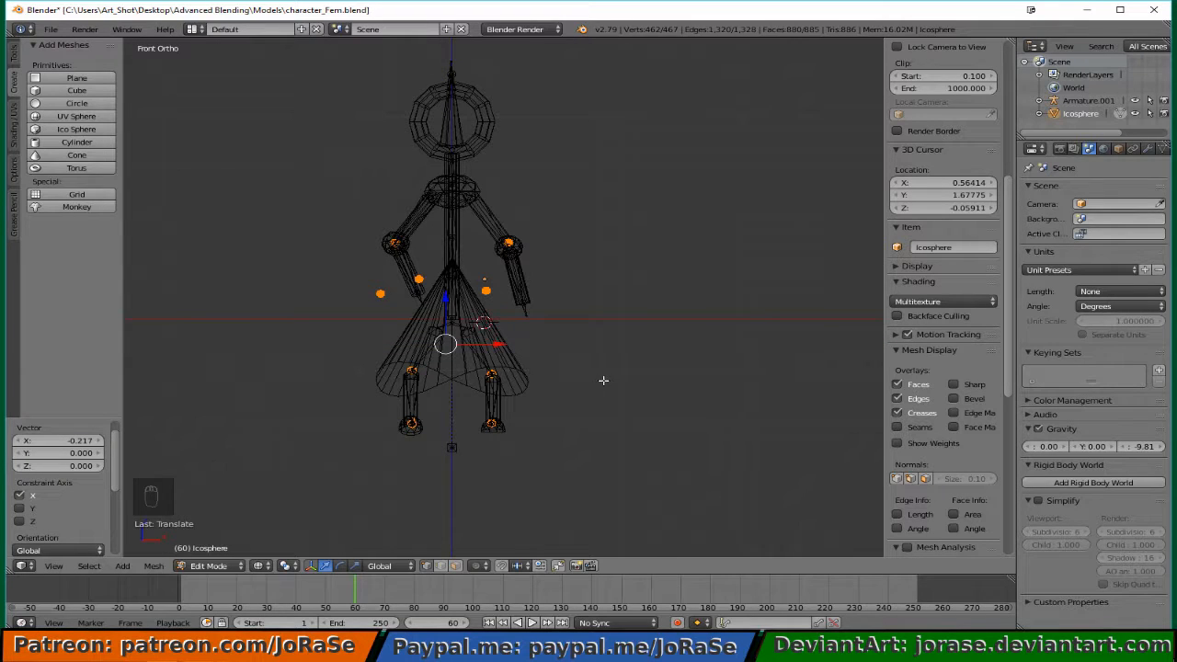
pyautogui.press('Tab')
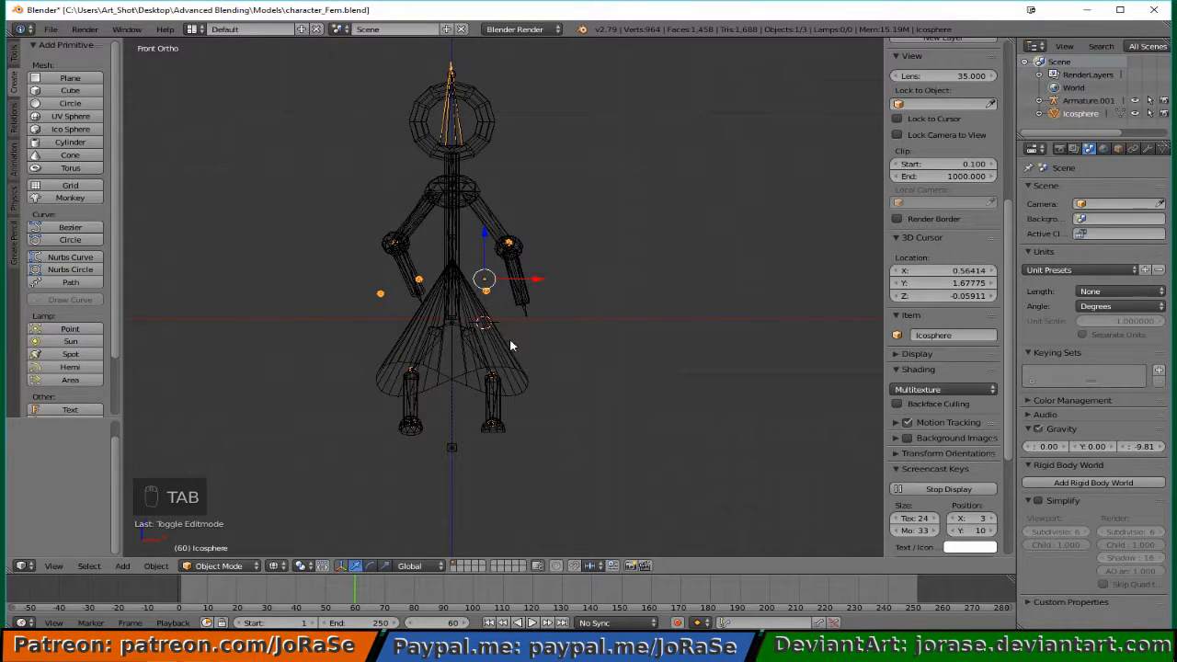
# Rotate the upper arm Bone_R.005 about 0.922° in the side view to meet its elbow marker.
pyautogui.rightClick(481, 351)
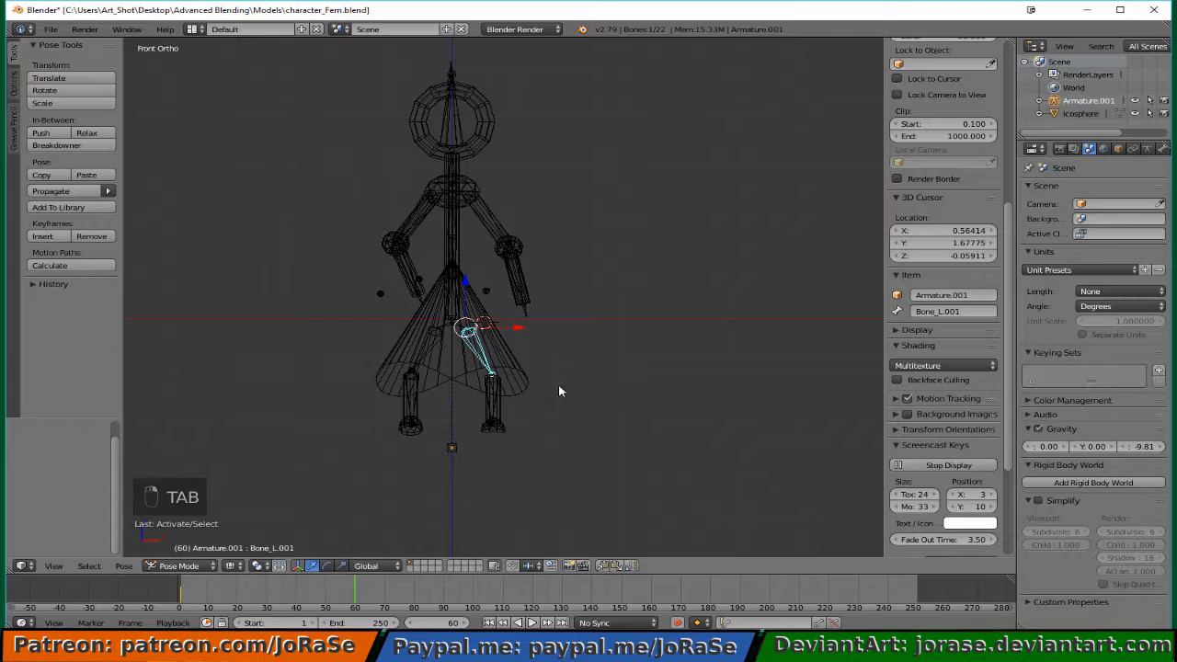
pyautogui.rightClick(415, 266)
pyautogui.moveTo(574, 302); pyautogui.dragTo(489, 320, button='middle')
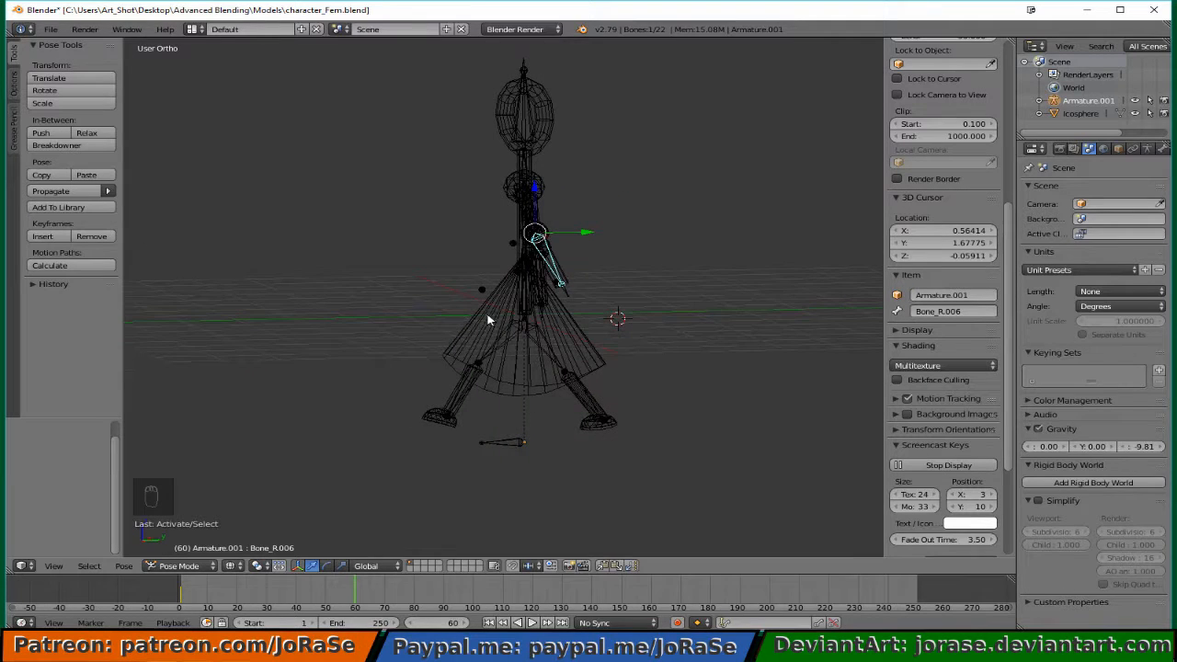
pyautogui.press('KP_3')
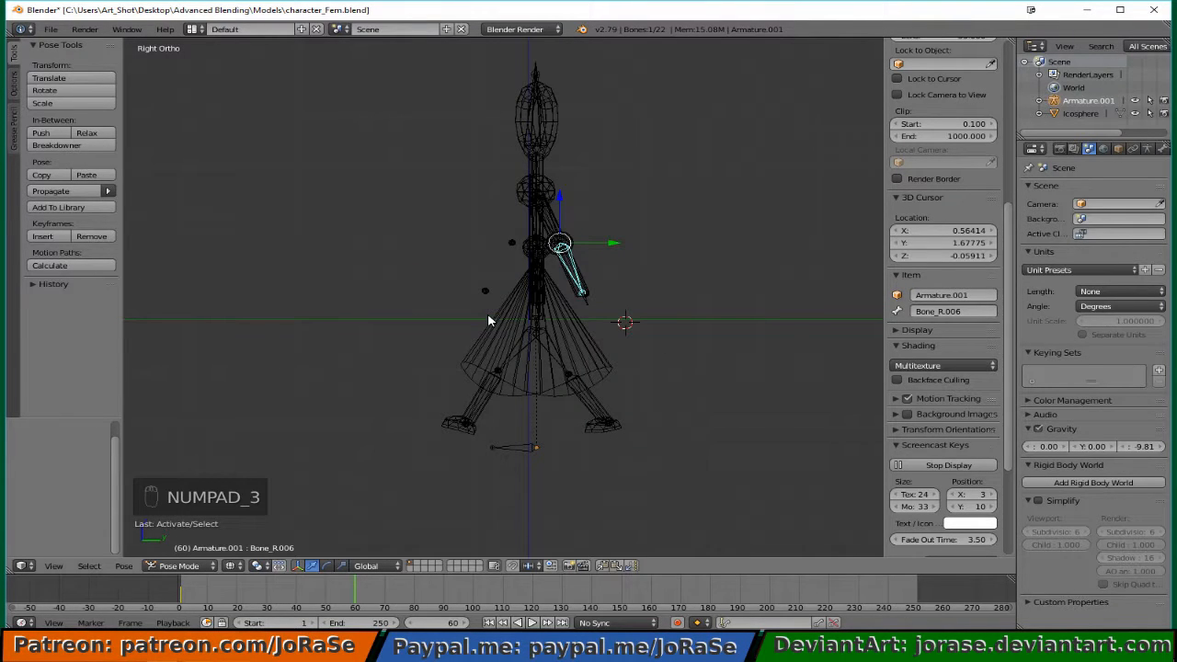
pyautogui.rightClick(555, 218)
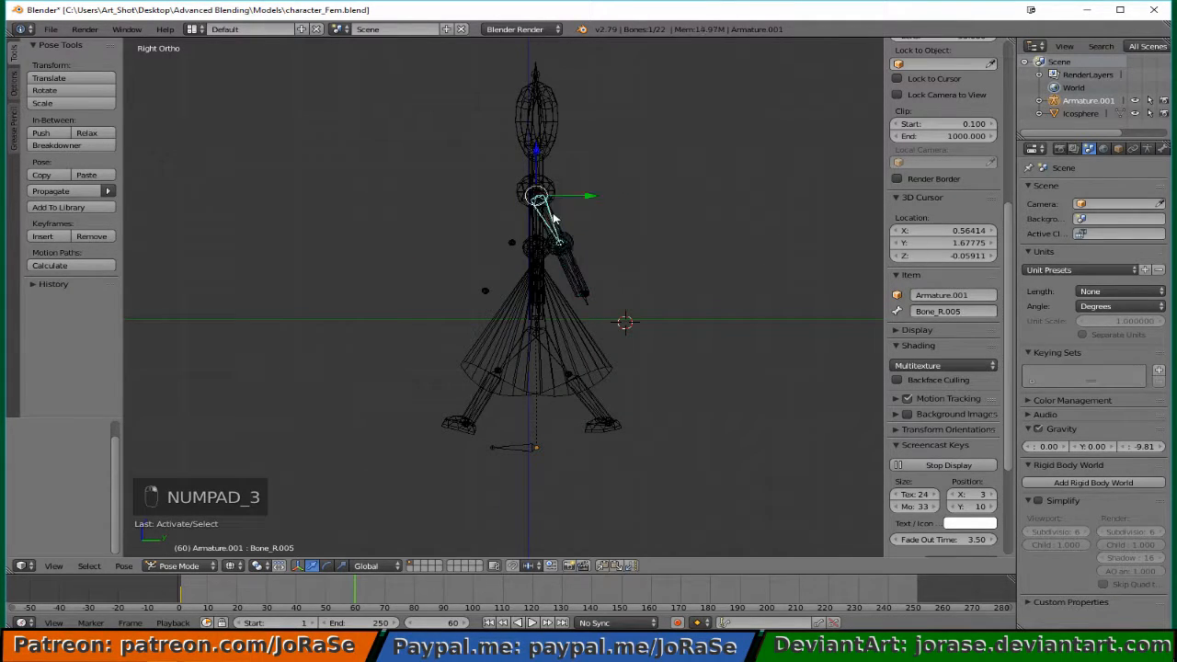
pyautogui.moveTo(619, 258); pyautogui.dragTo(640, 291, button='middle')
pyautogui.press('KP_3')
pyautogui.press('r')
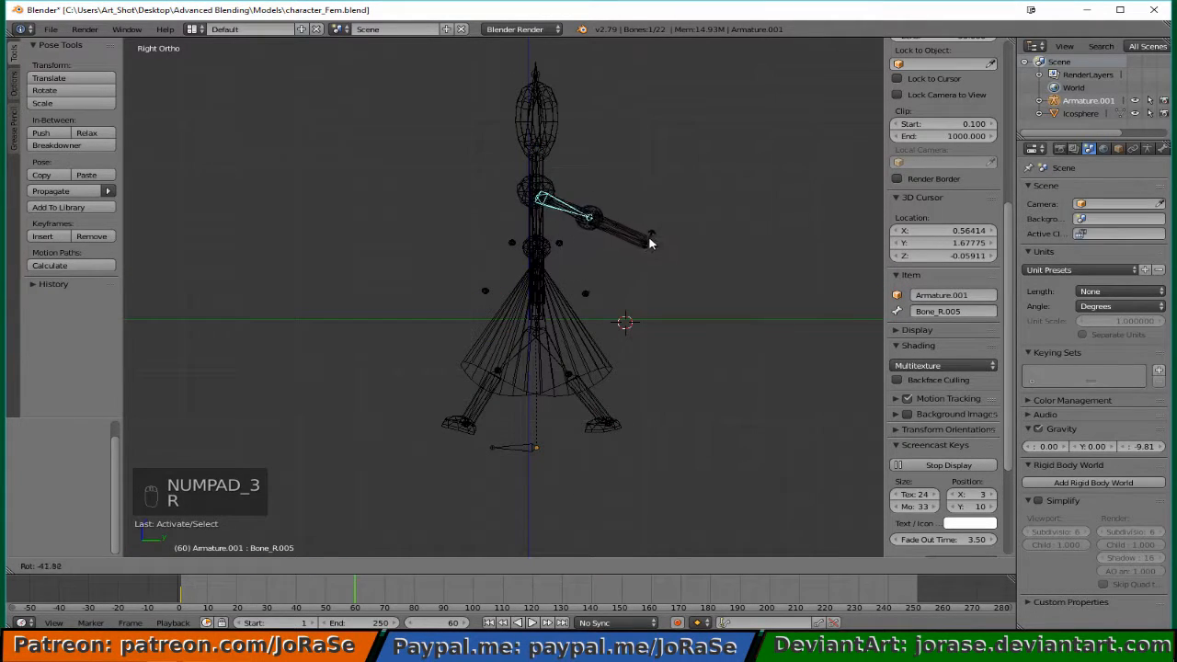
pyautogui.click(587, 298)
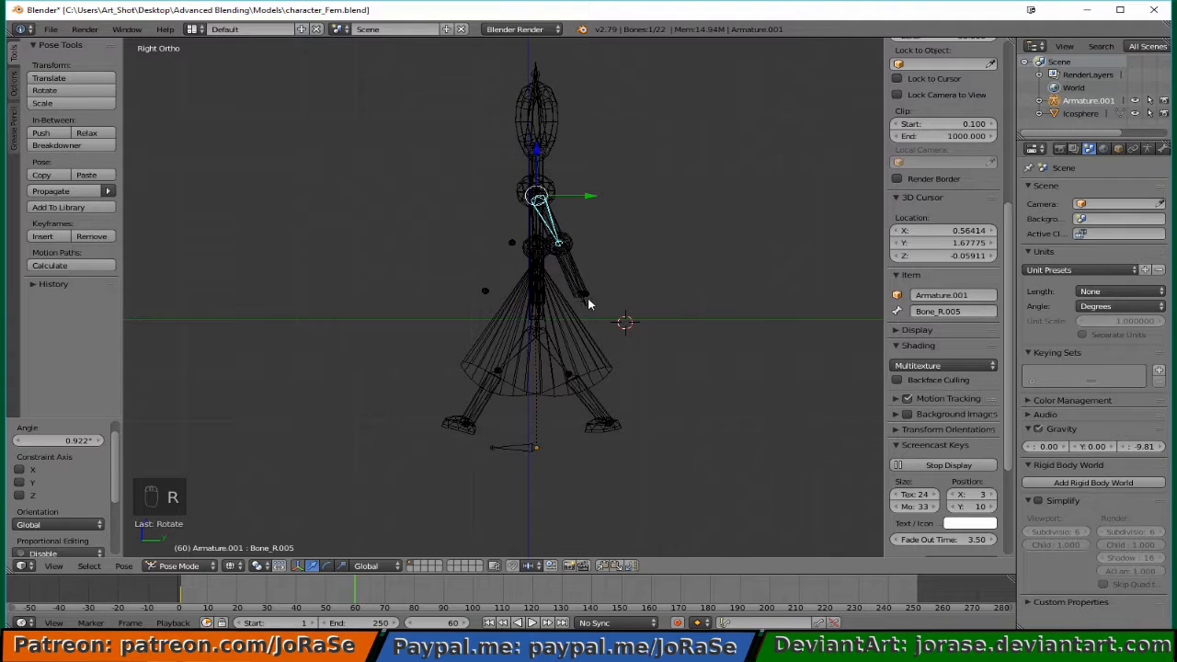
# Align forearm Bone_R.006 with its wrist marker, rotating it about -3.06° in the side view and about 36.8° in the front view.
pyautogui.rightClick(580, 288)
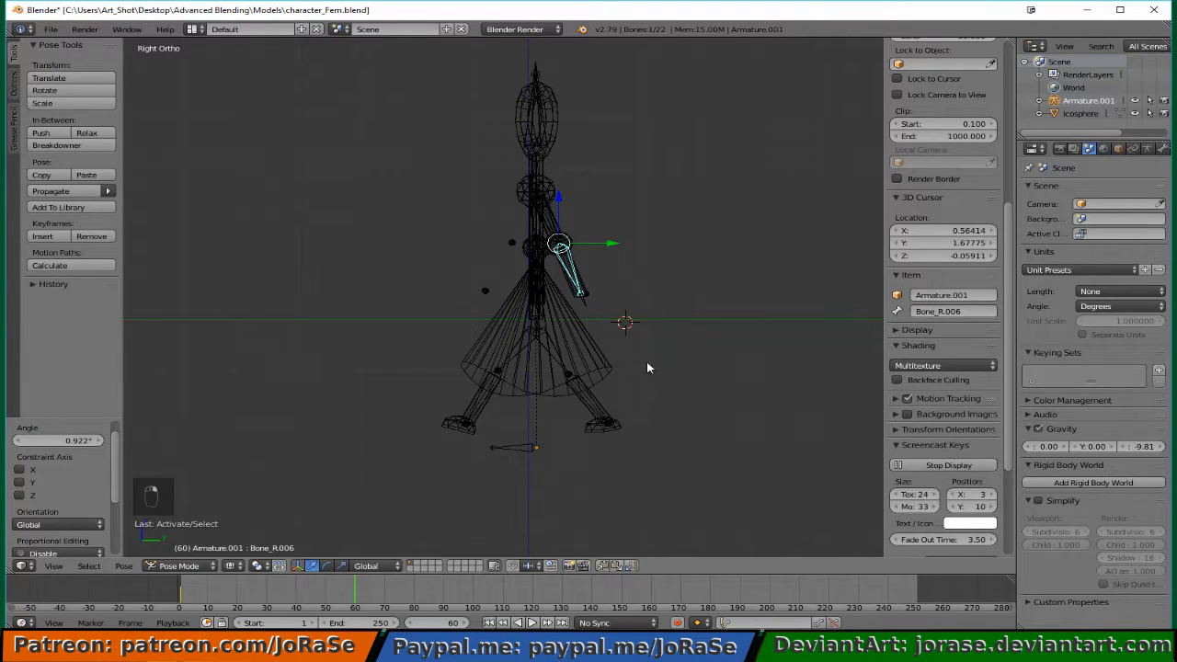
pyautogui.press('r')
pyautogui.click(660, 376)
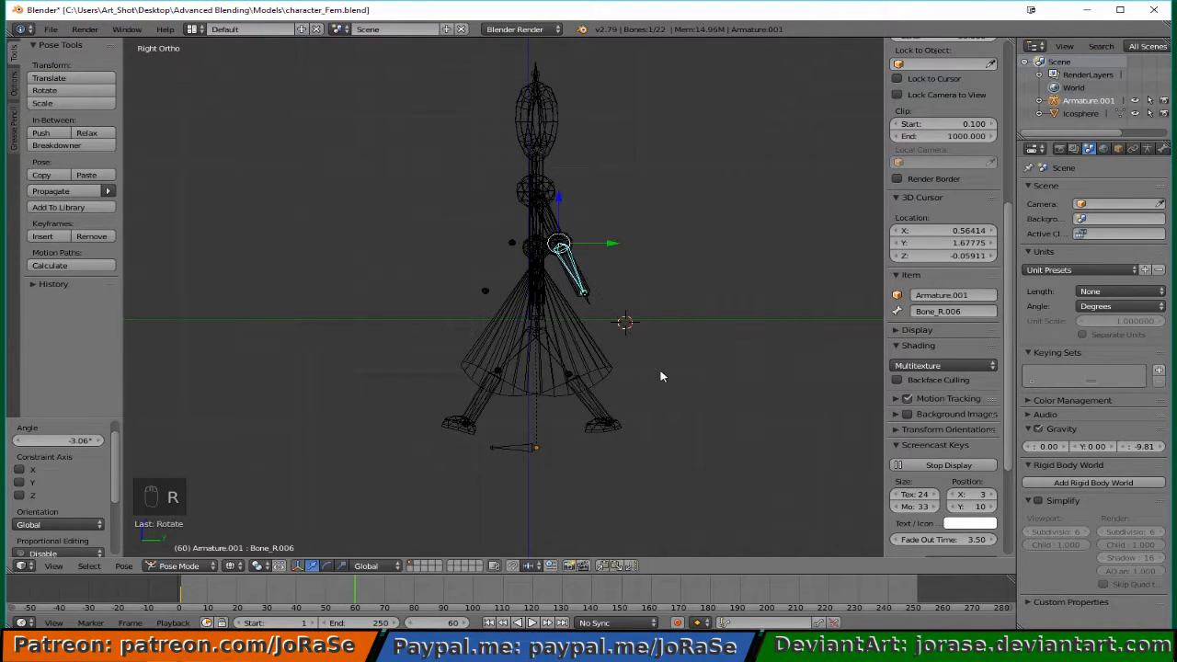
pyautogui.moveTo(333, 372); pyautogui.dragTo(536, 389, button='middle')
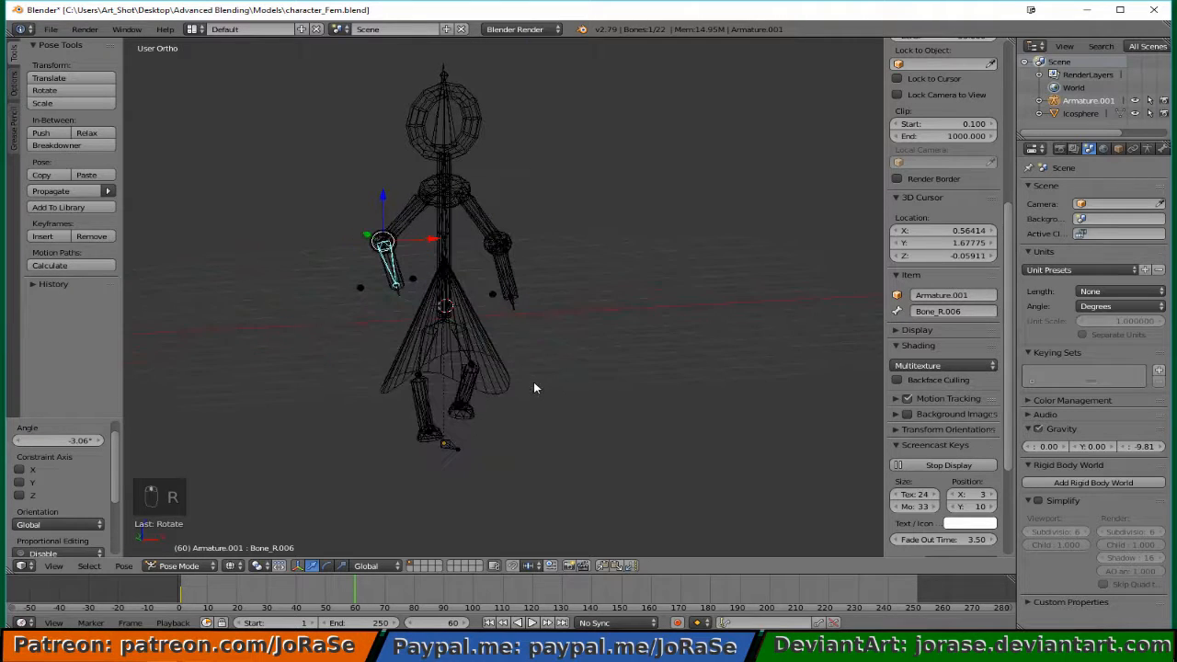
pyautogui.press('KP_1')
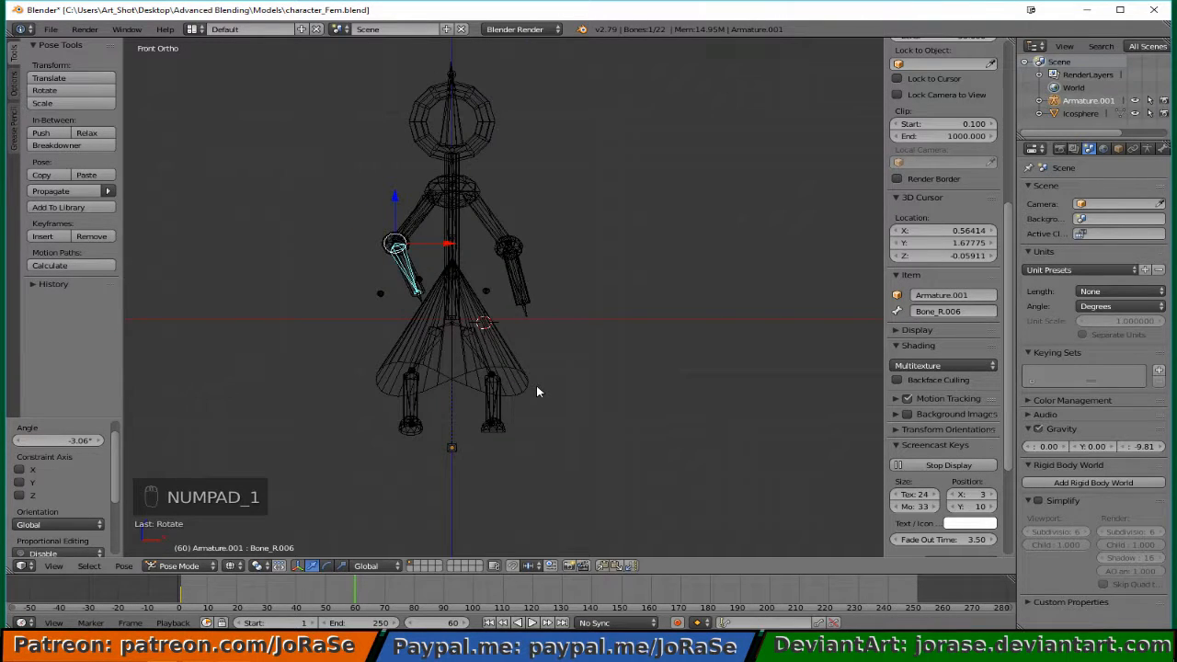
pyautogui.press('r')
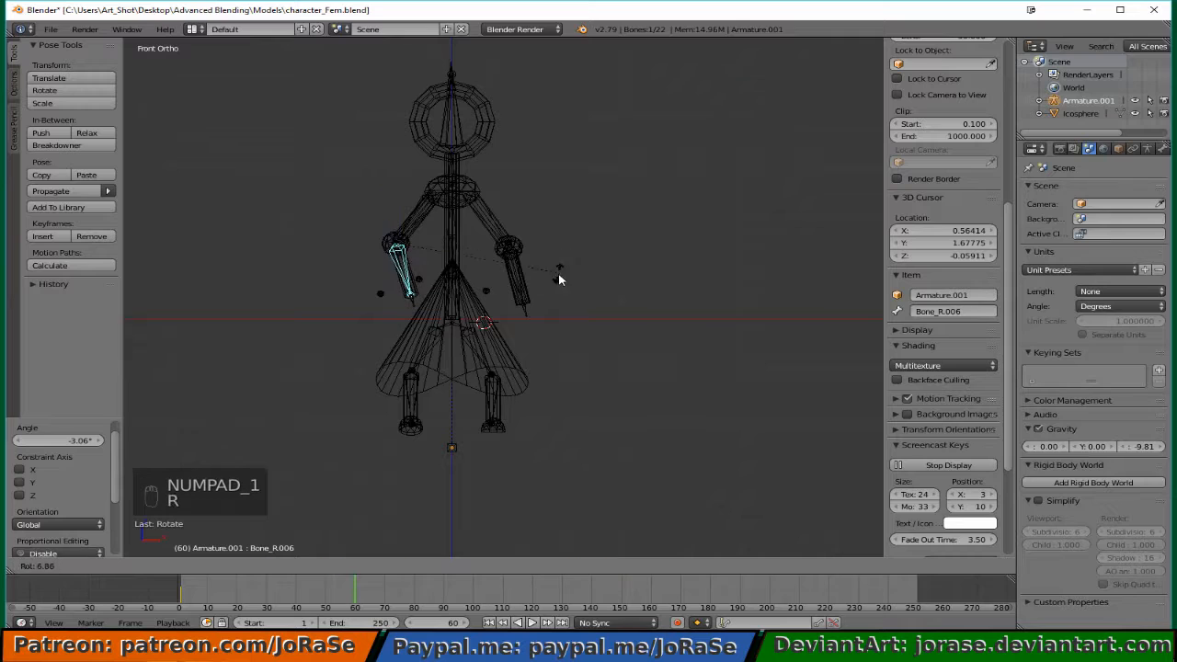
pyautogui.click(494, 323)
# Rotate the upper arm Bone_L.005 about 24.3° in the side view to meet its elbow marker.
pyautogui.rightClick(482, 217)
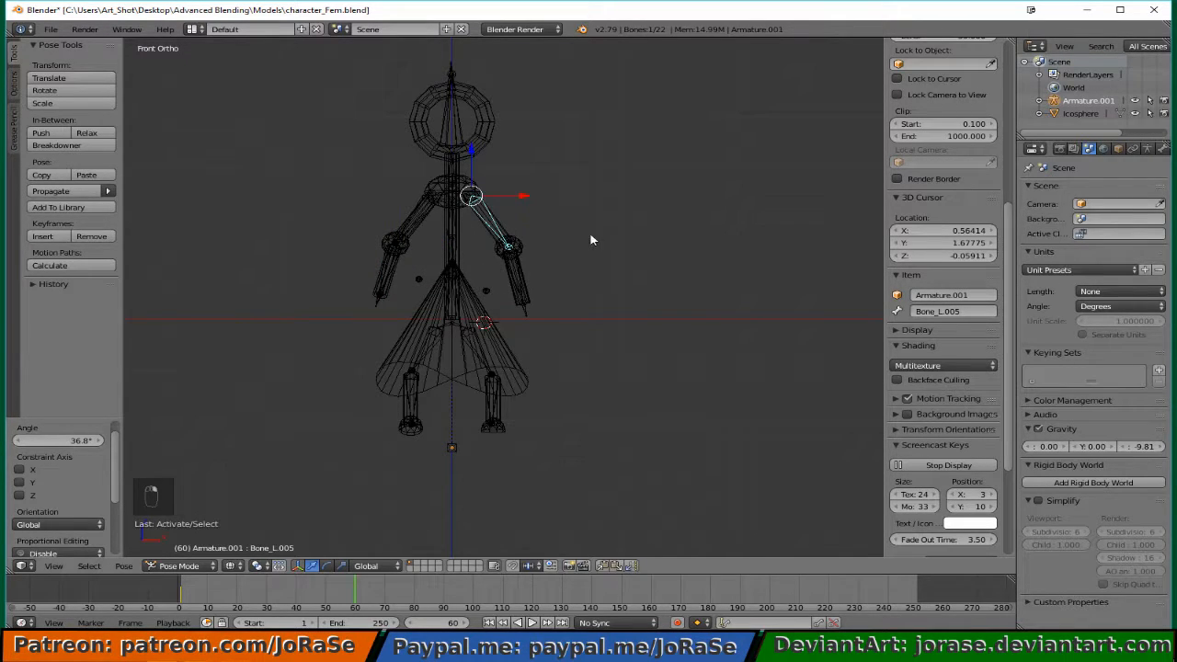
pyautogui.press('KP_3')
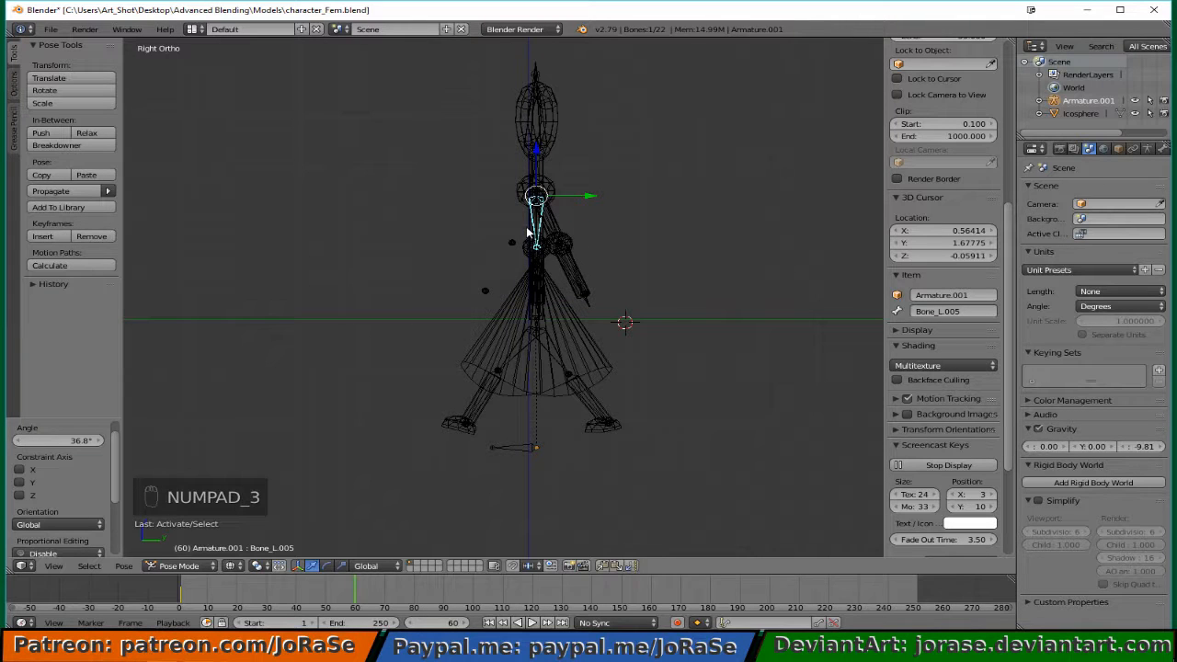
pyautogui.press('r')
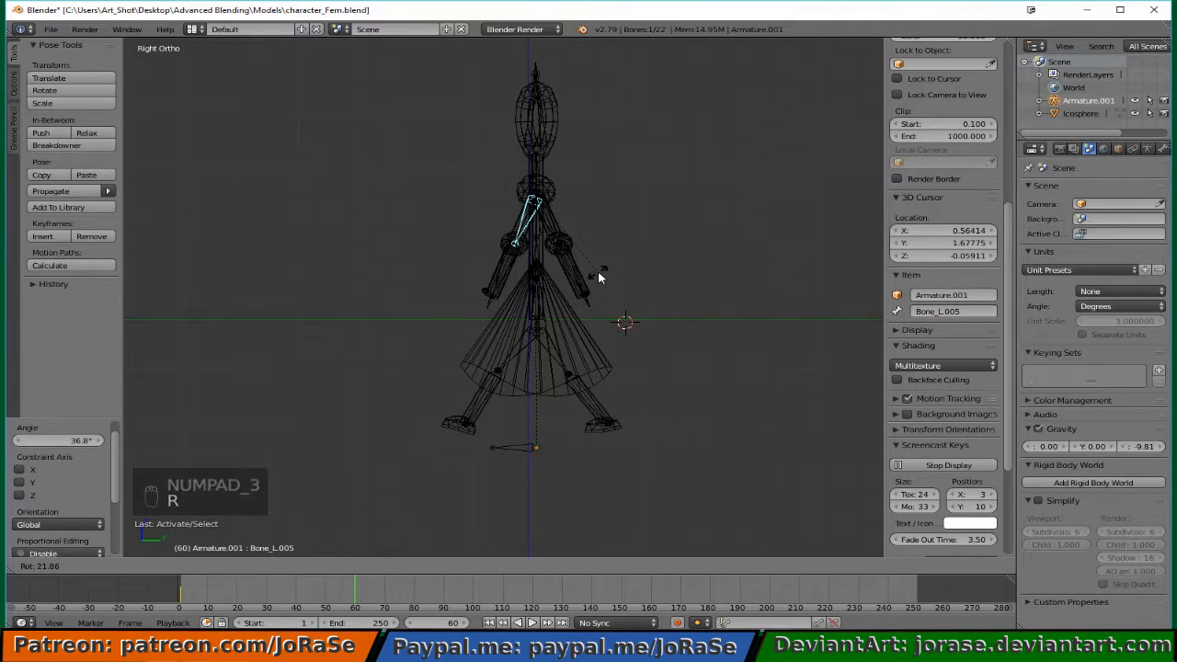
pyautogui.click(594, 278)
# Align forearm Bone_L.006 with its wrist marker, rotating it about 2.58° in the side view and about 36.8° in the front view.
pyautogui.rightClick(482, 274)
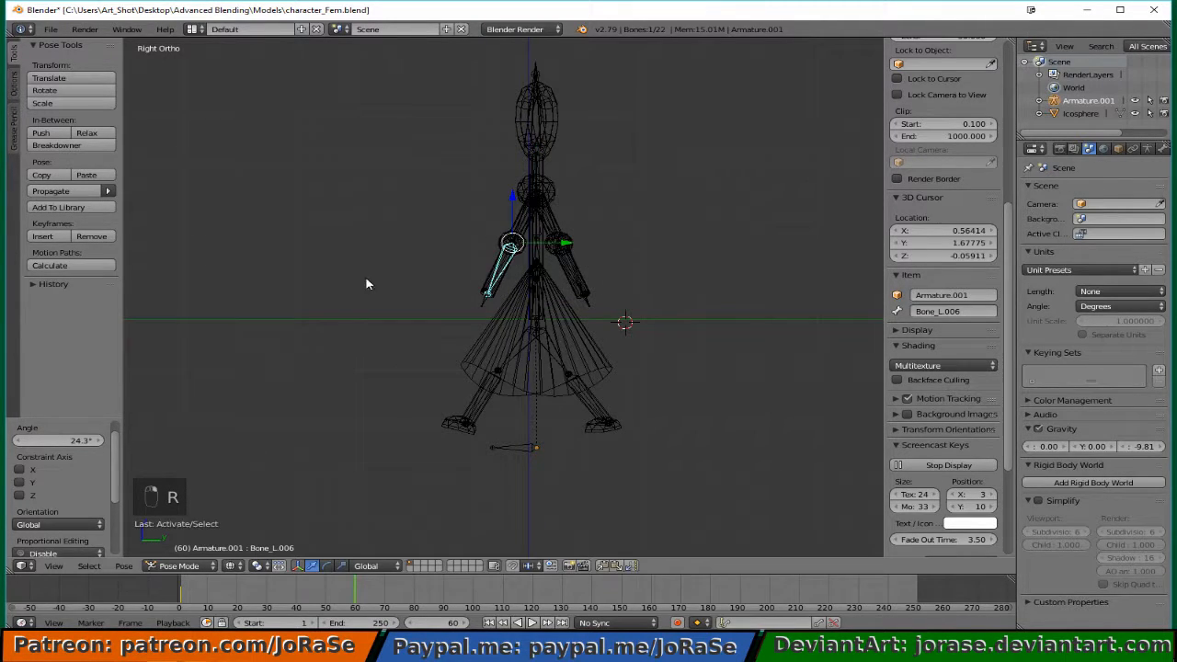
pyautogui.press('r')
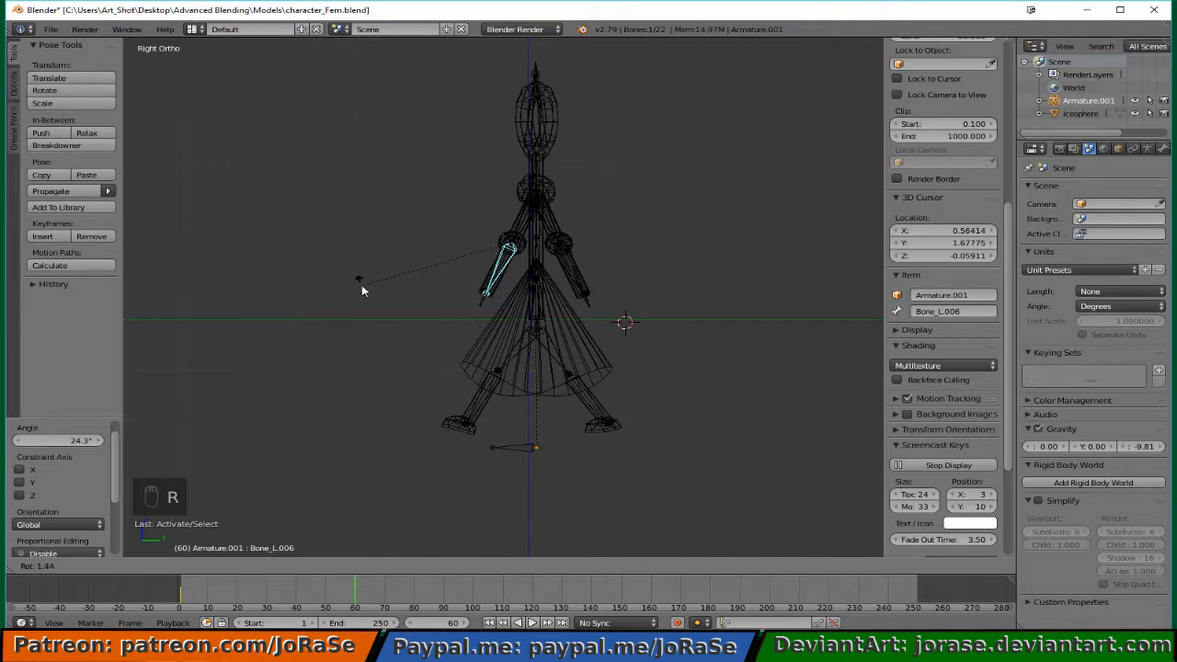
pyautogui.click(321, 291)
pyautogui.press('KP_1')
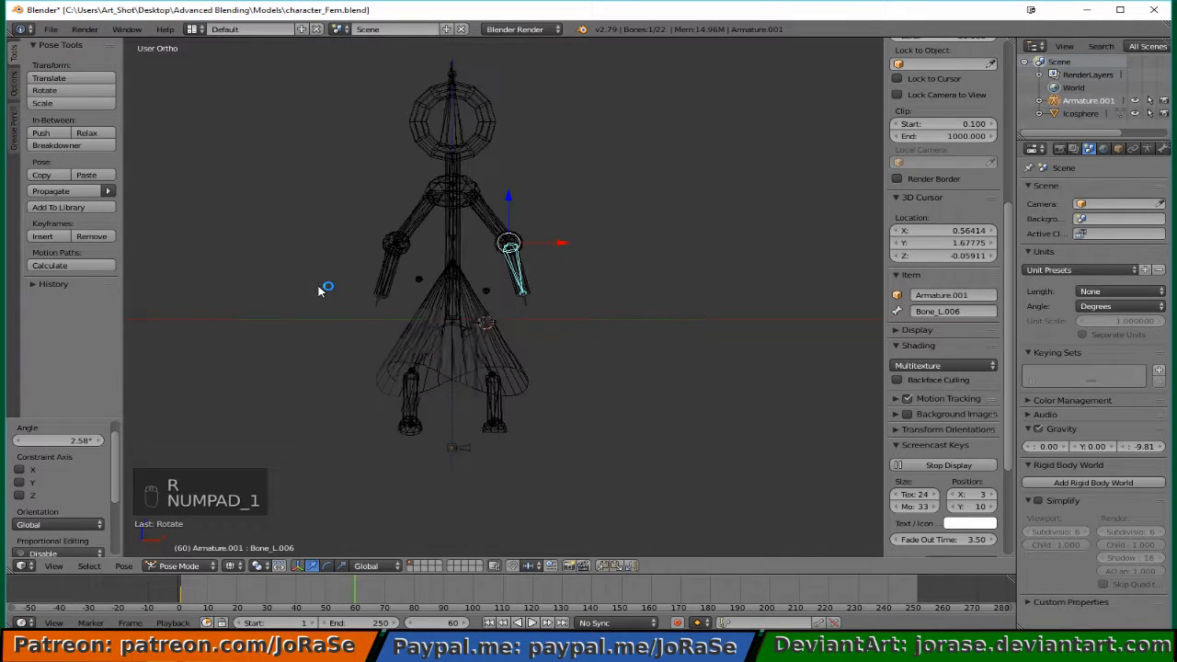
pyautogui.press('r')
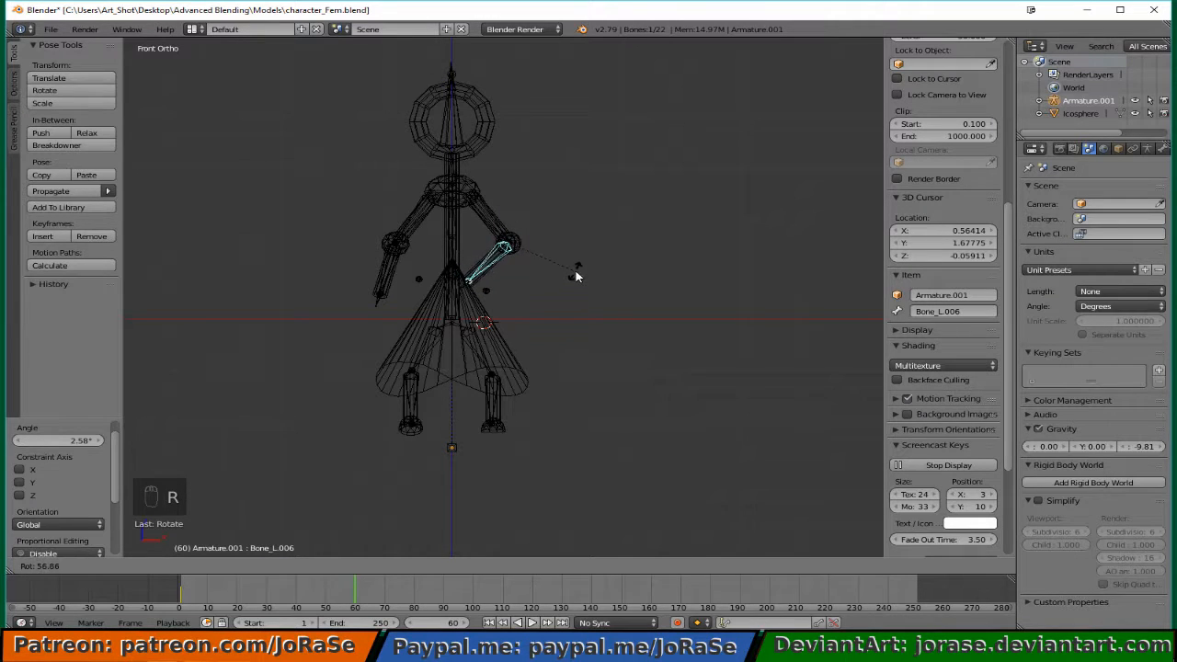
pyautogui.click(580, 259)
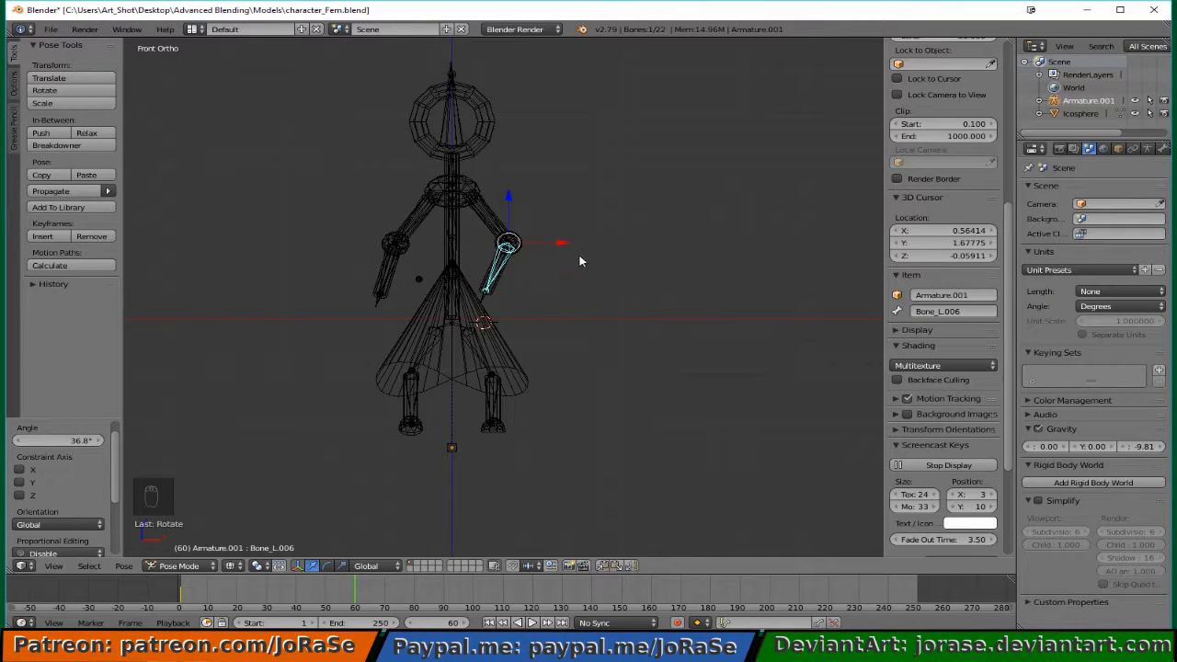
# Switch to solid shading and rotate the head bone Bone.005 about -44.2° around the global Z axis.
pyautogui.moveTo(496, 163); pyautogui.dragTo(430, 211, button='middle')
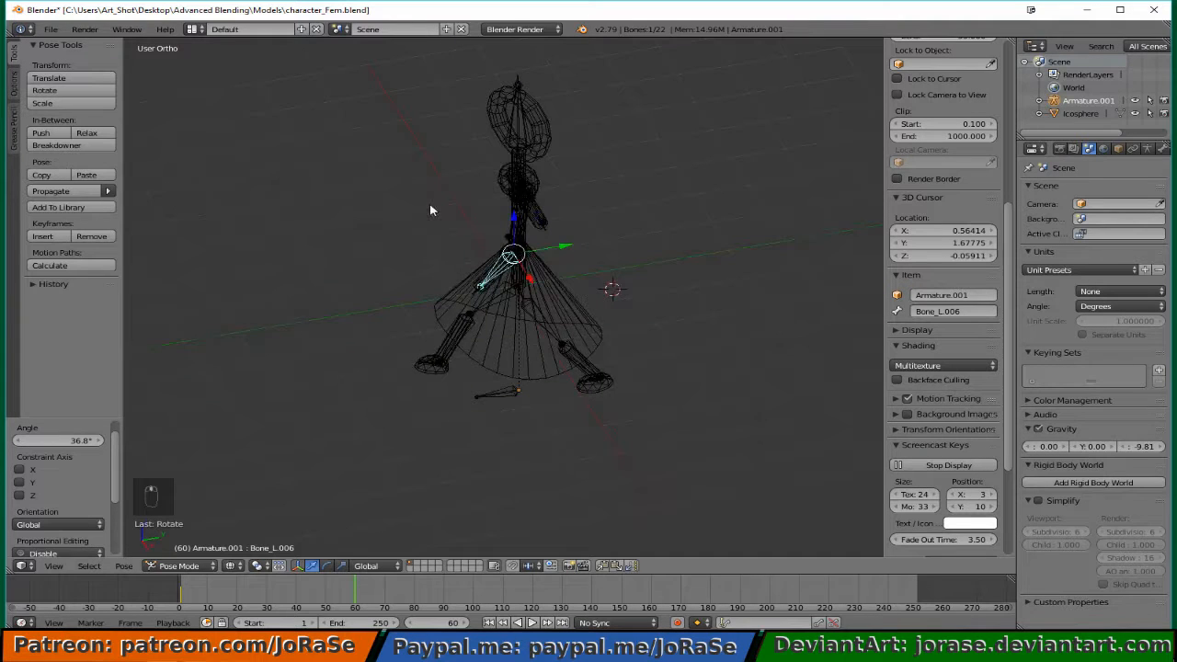
pyautogui.rightClick(507, 134)
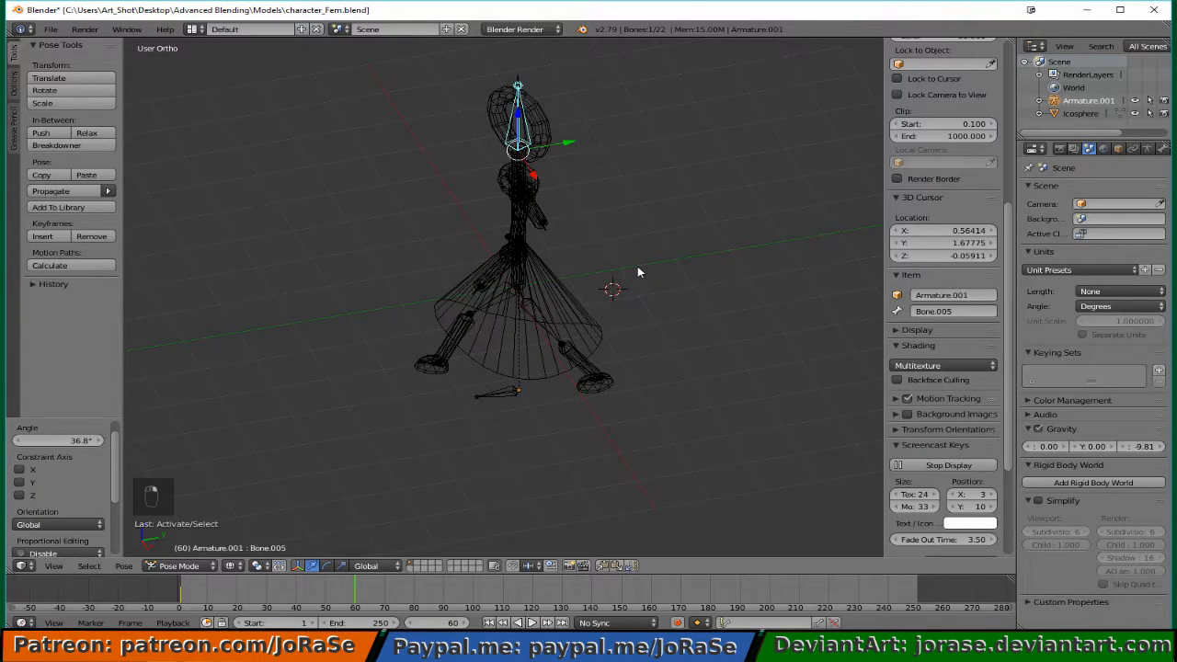
pyautogui.press('KP_7')
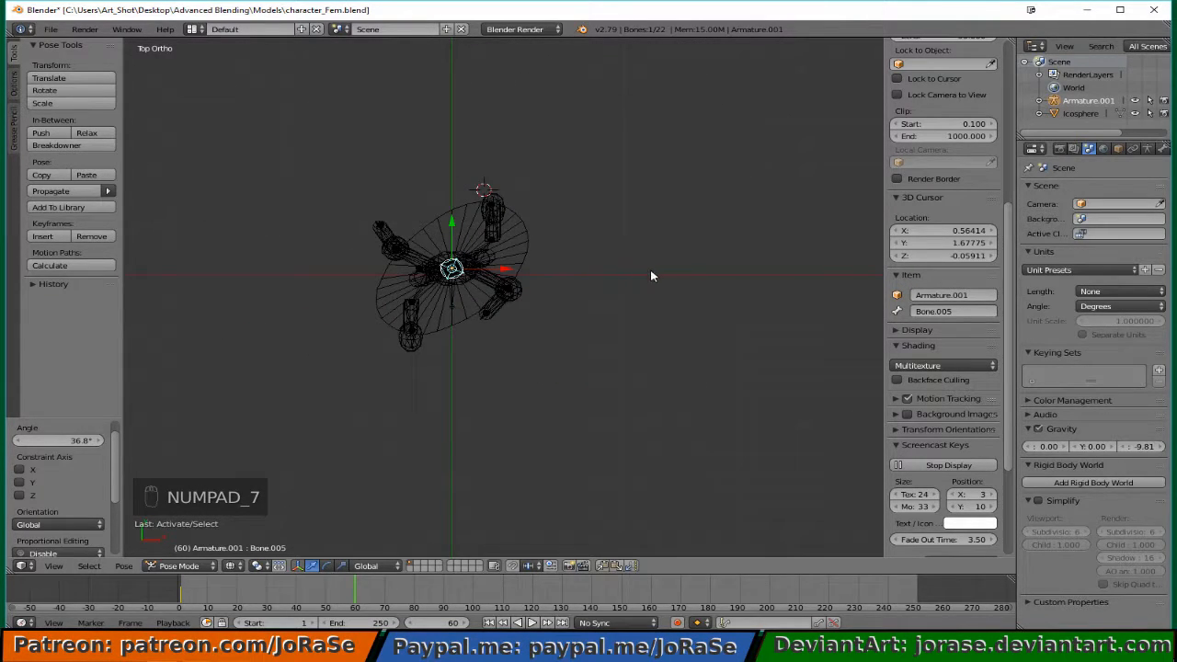
pyautogui.press('z')
pyautogui.scroll(6, 614, 319)
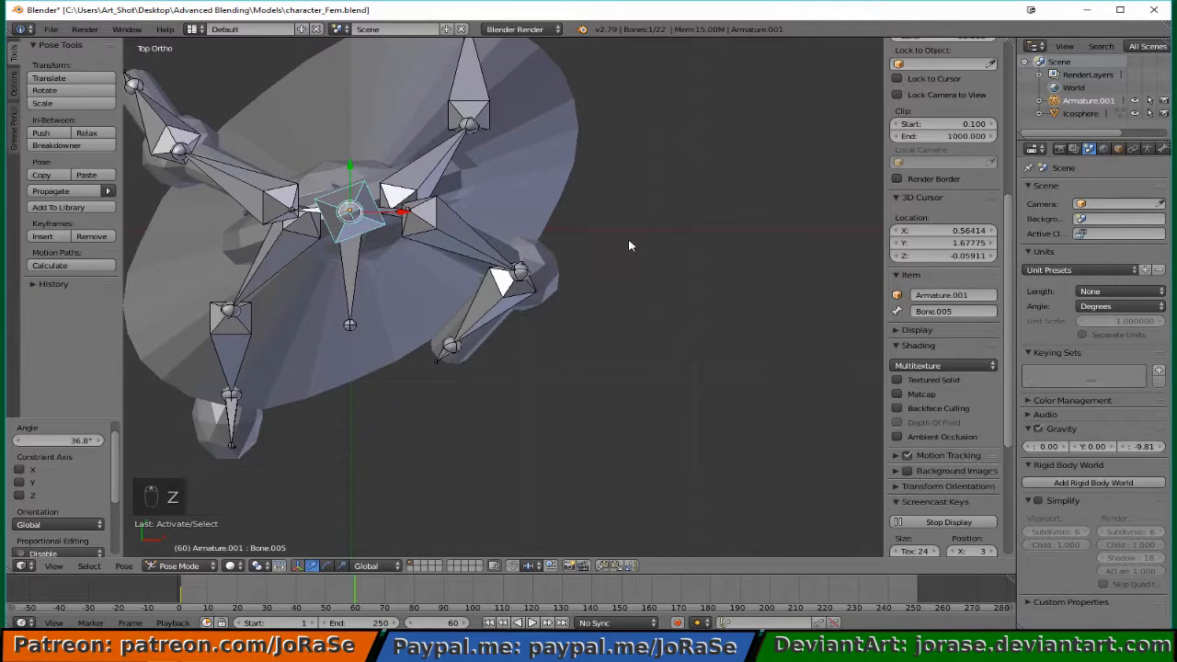
pyautogui.moveTo(628, 365); pyautogui.dragTo(632, 327, button='middle')
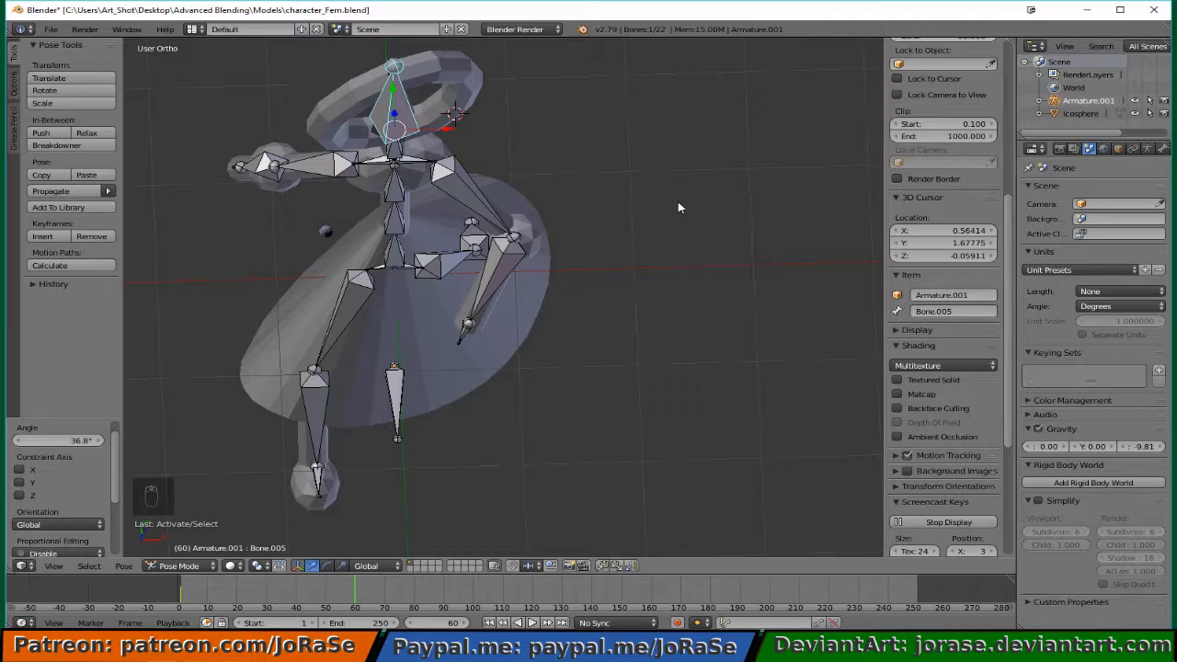
pyautogui.press('r')
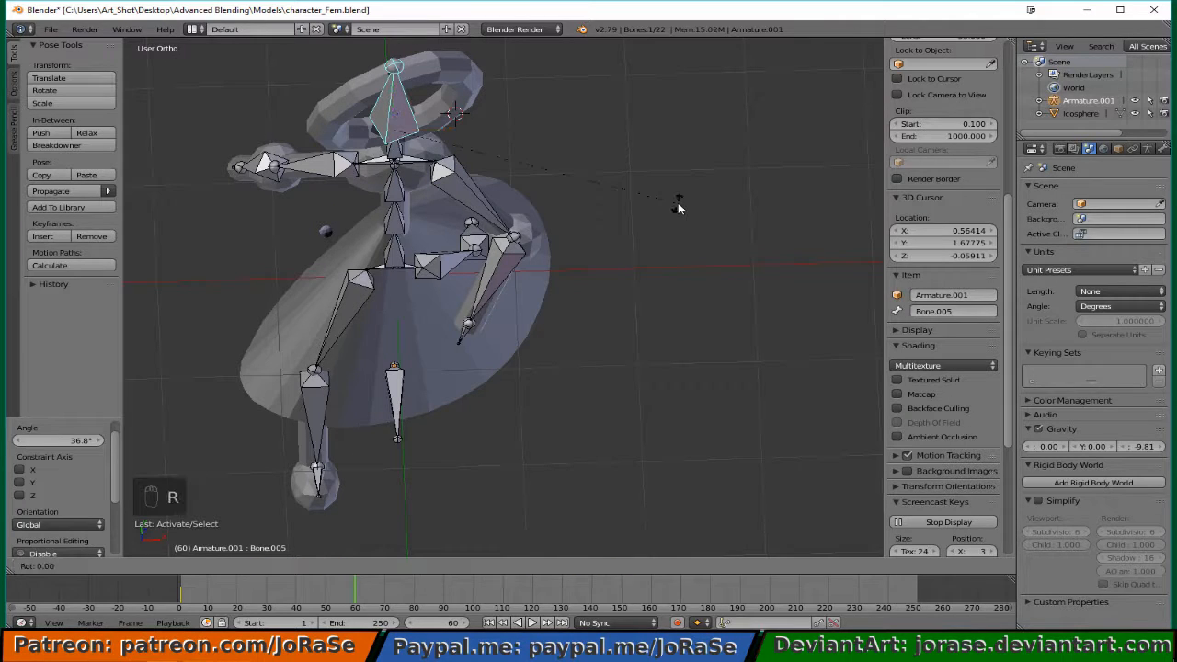
pyautogui.press('z')
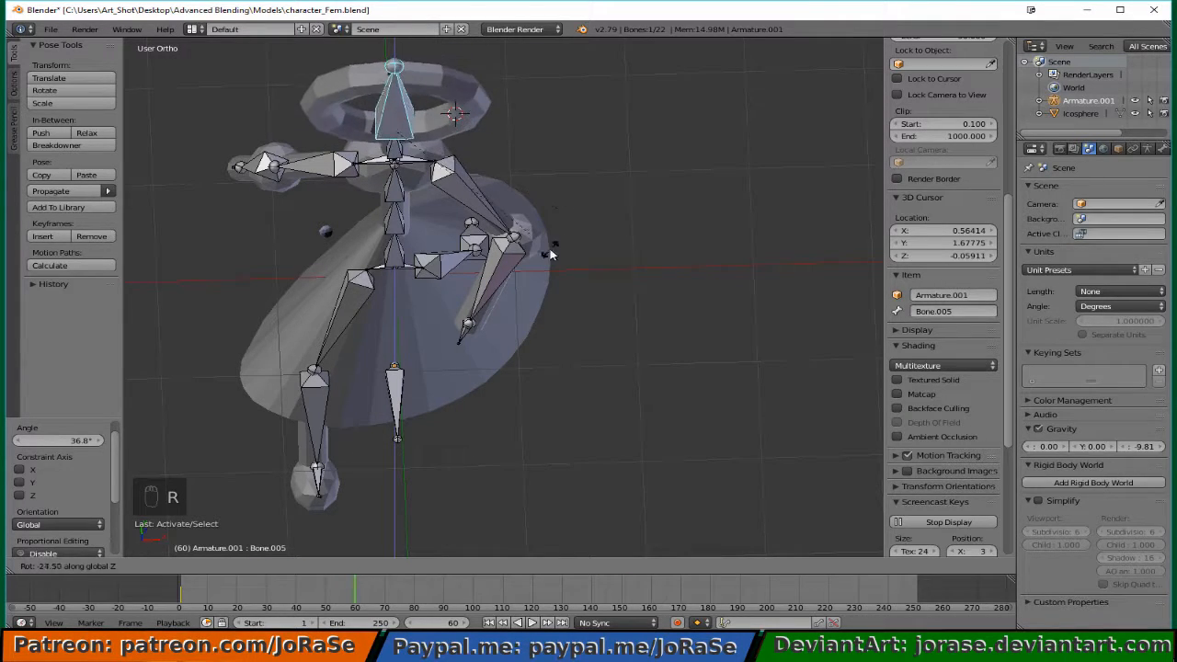
pyautogui.click(501, 257)
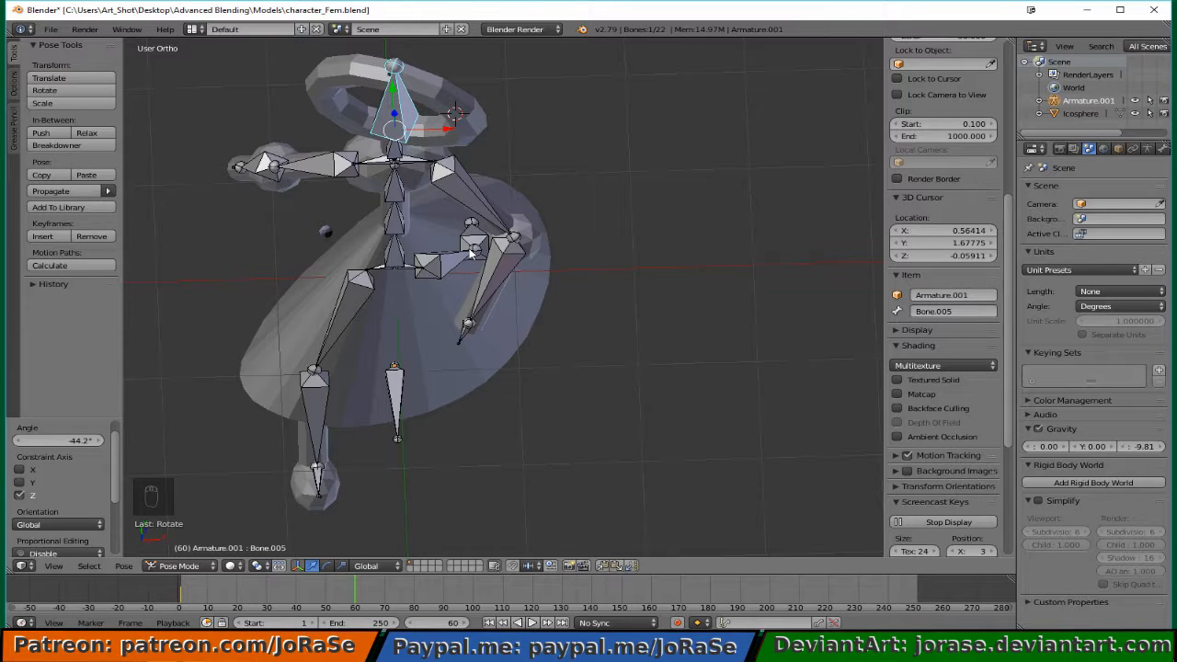
# Return to wireframe shading and select the icosphere joint-marker object.
pyautogui.moveTo(614, 279); pyautogui.dragTo(670, 284, button='middle')
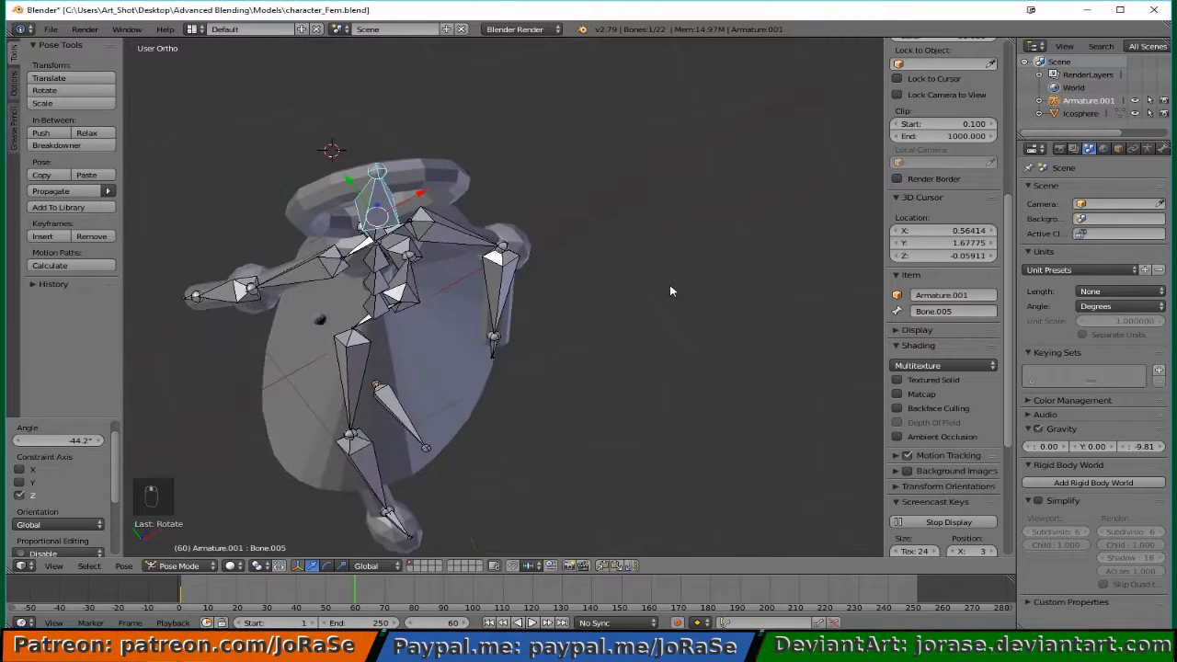
pyautogui.press('z')
pyautogui.moveTo(634, 326); pyautogui.dragTo(597, 290, button='middle')
pyautogui.rightClick(319, 252)
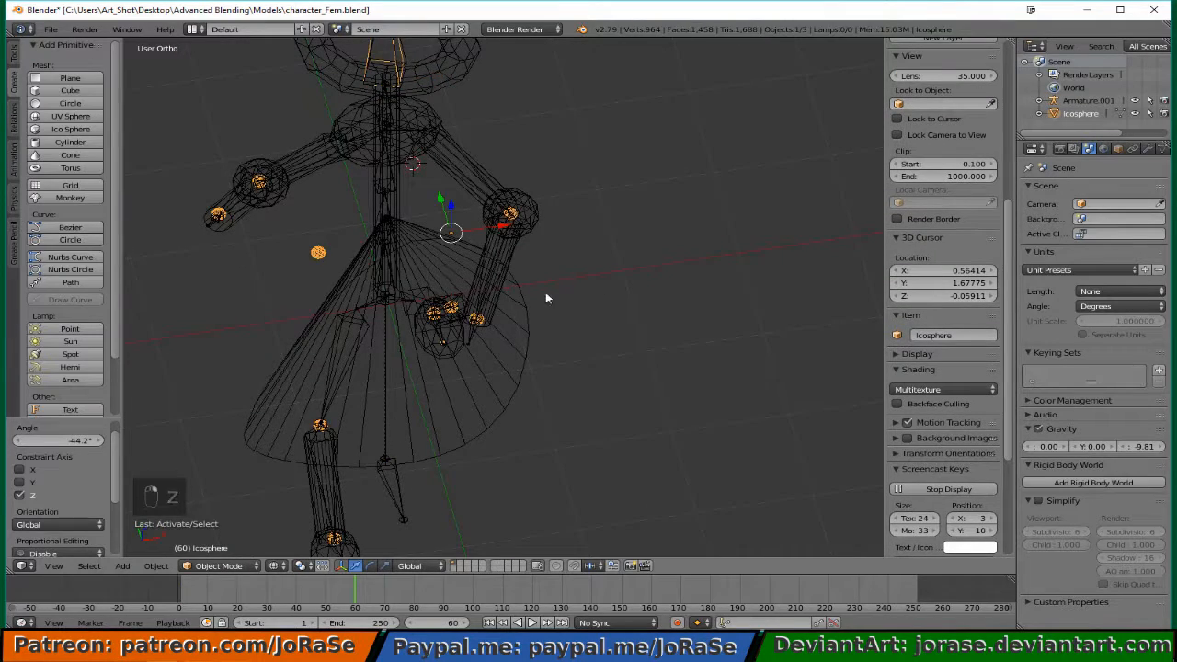
pyautogui.scroll(-3, 552, 294)
pyautogui.moveTo(642, 393); pyautogui.dragTo(614, 362, button='middle')
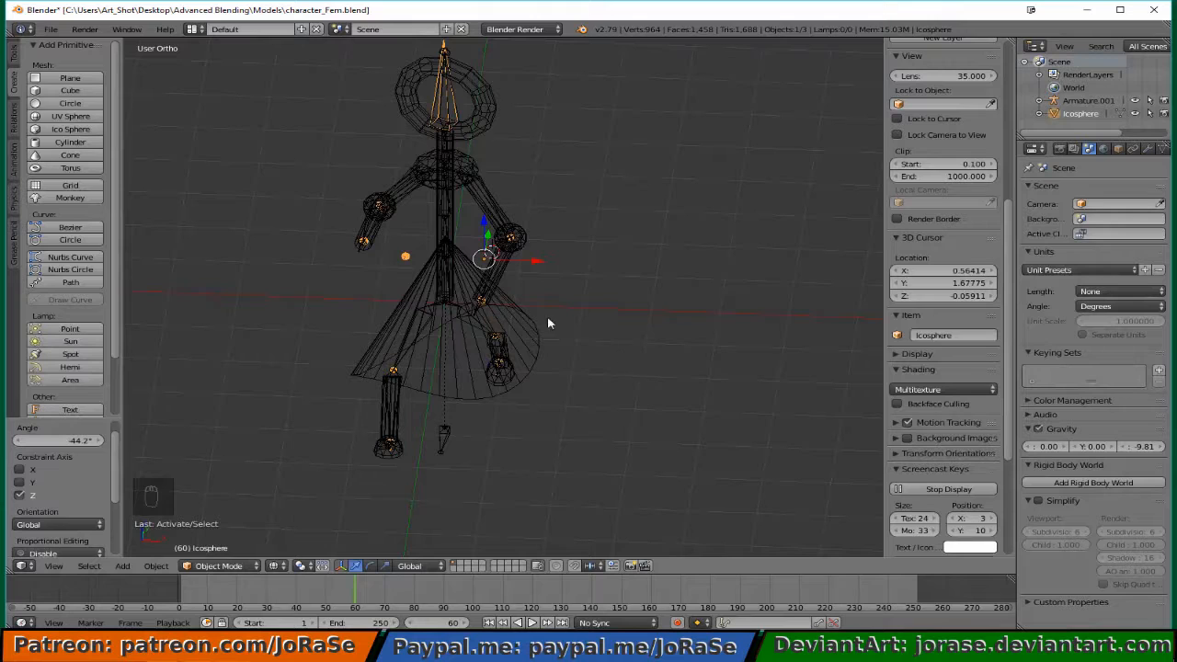
# Select all bones of the armature in Pose Mode and insert a LocRotScale keyframe at frame 60.
pyautogui.rightClick(503, 273)
pyautogui.press('a')
pyautogui.press('a')
pyautogui.press('a')
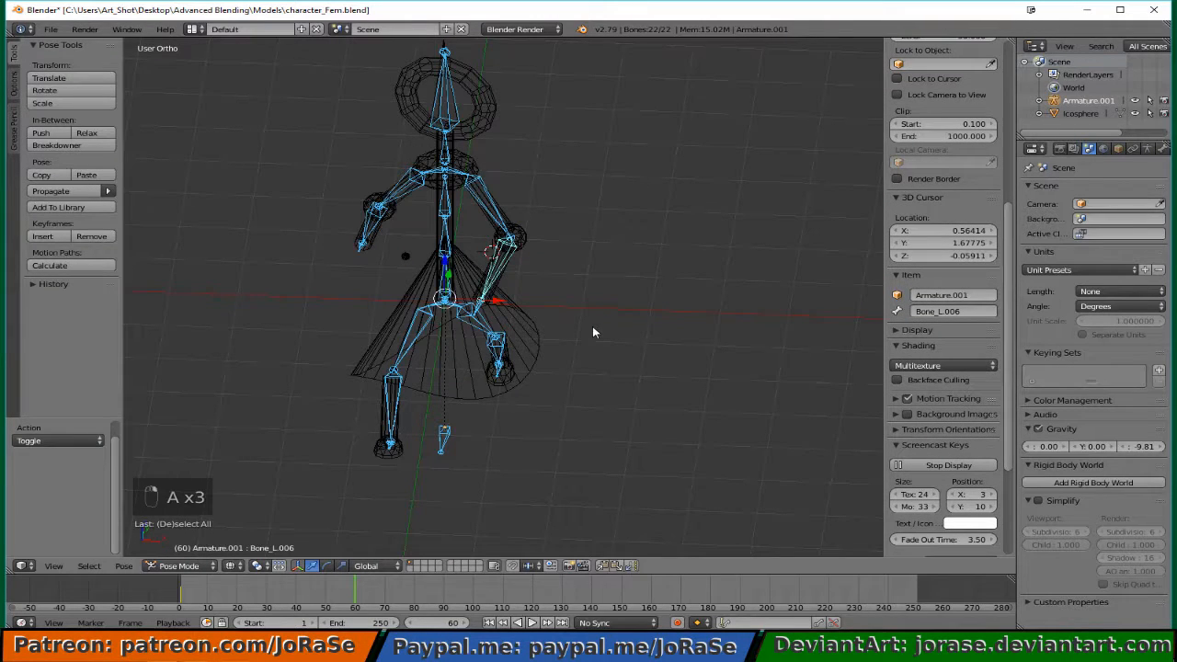
pyautogui.press('i')
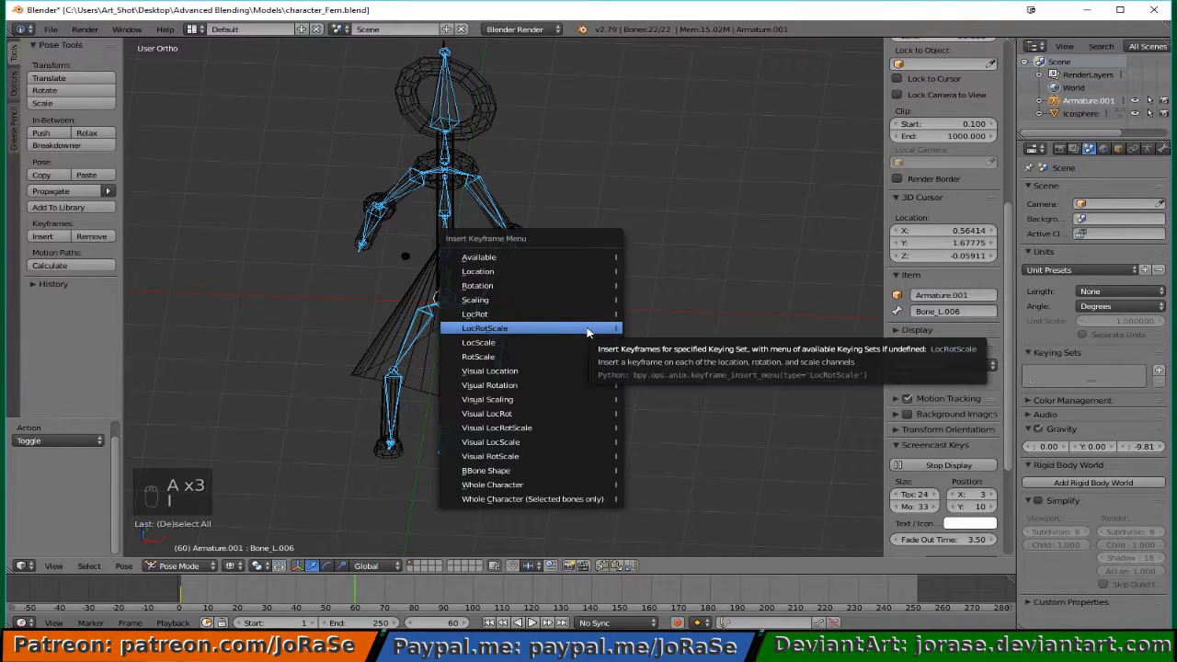
pyautogui.click(585, 327)
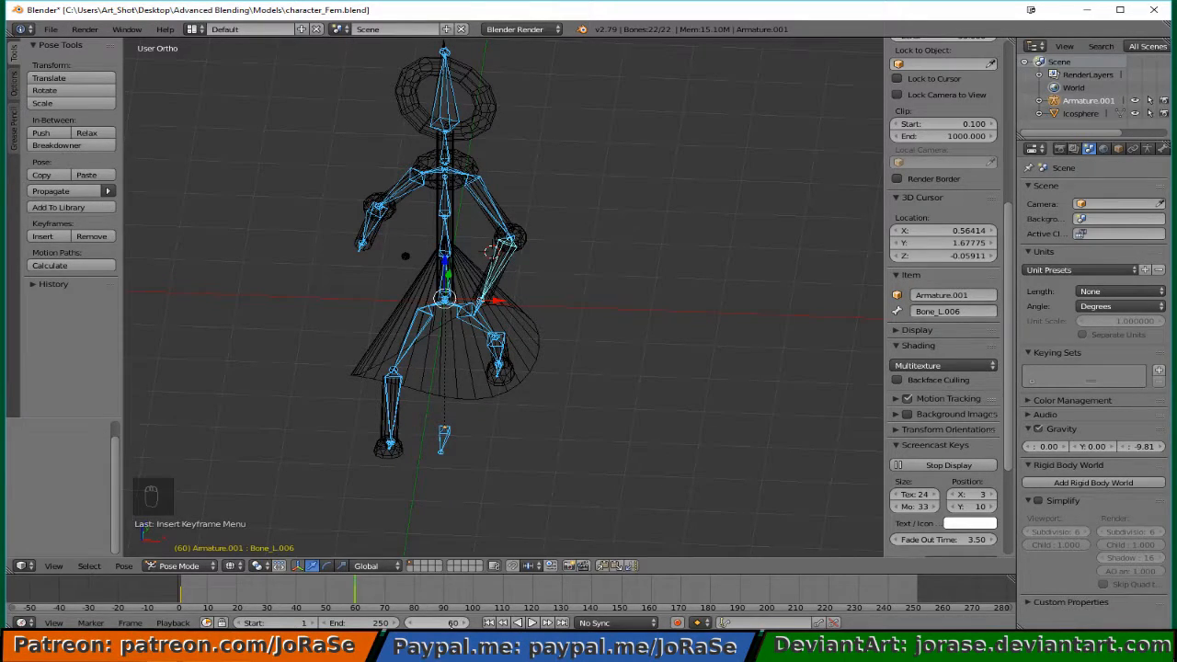
# Move to frame 120 and set the animation's end frame to 120.
pyautogui.click(452, 622)
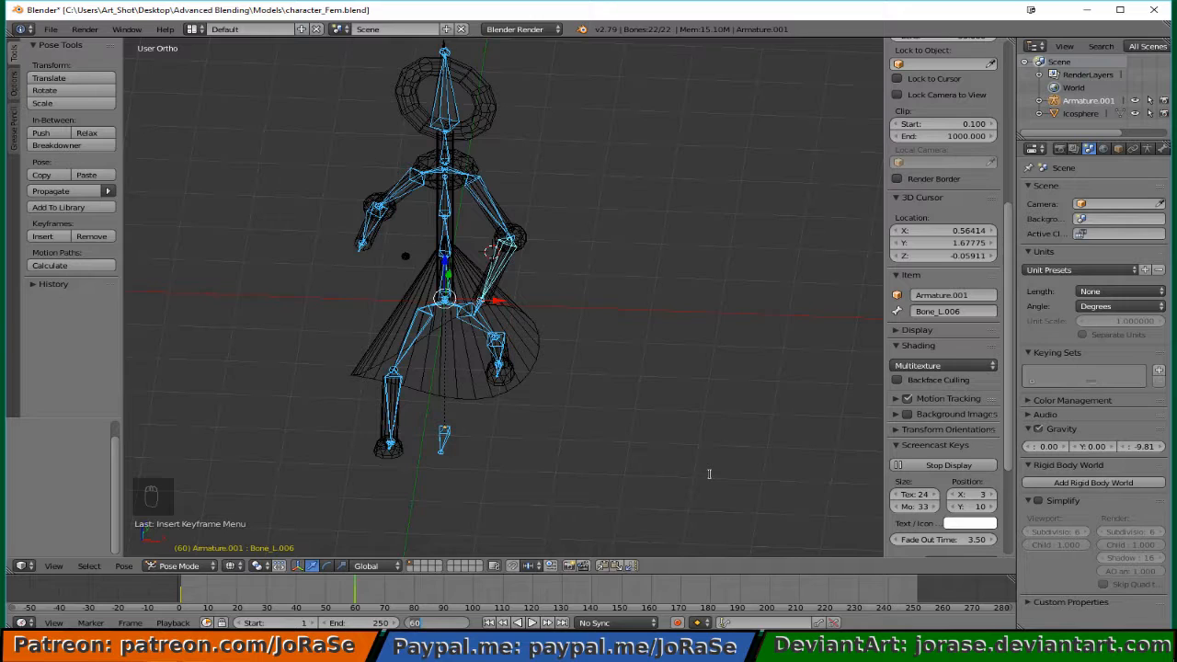
pyautogui.write('12')
pyautogui.press('Return')
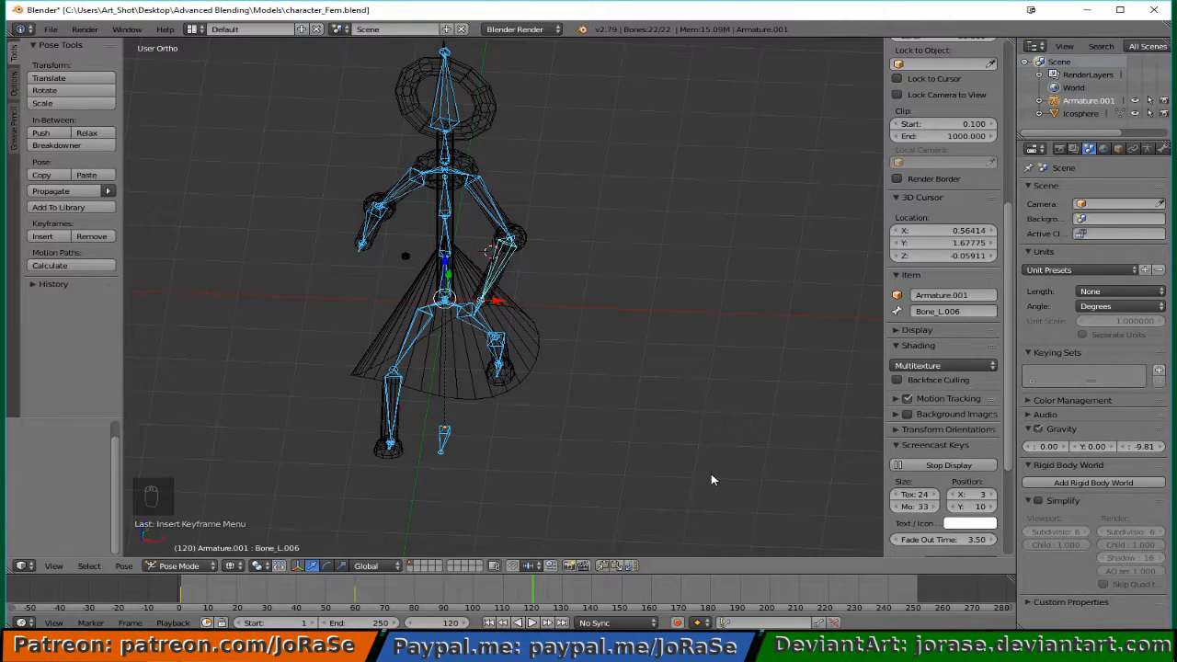
pyautogui.doubleClick(350, 622)
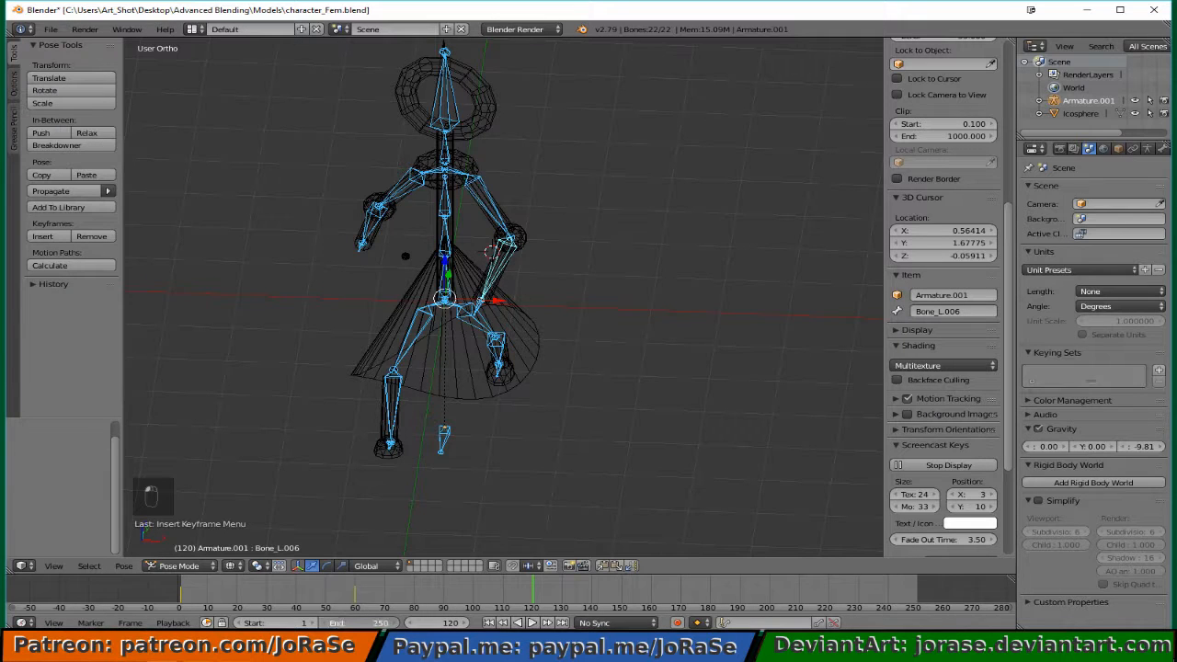
pyautogui.write('120')
pyautogui.press('Return')
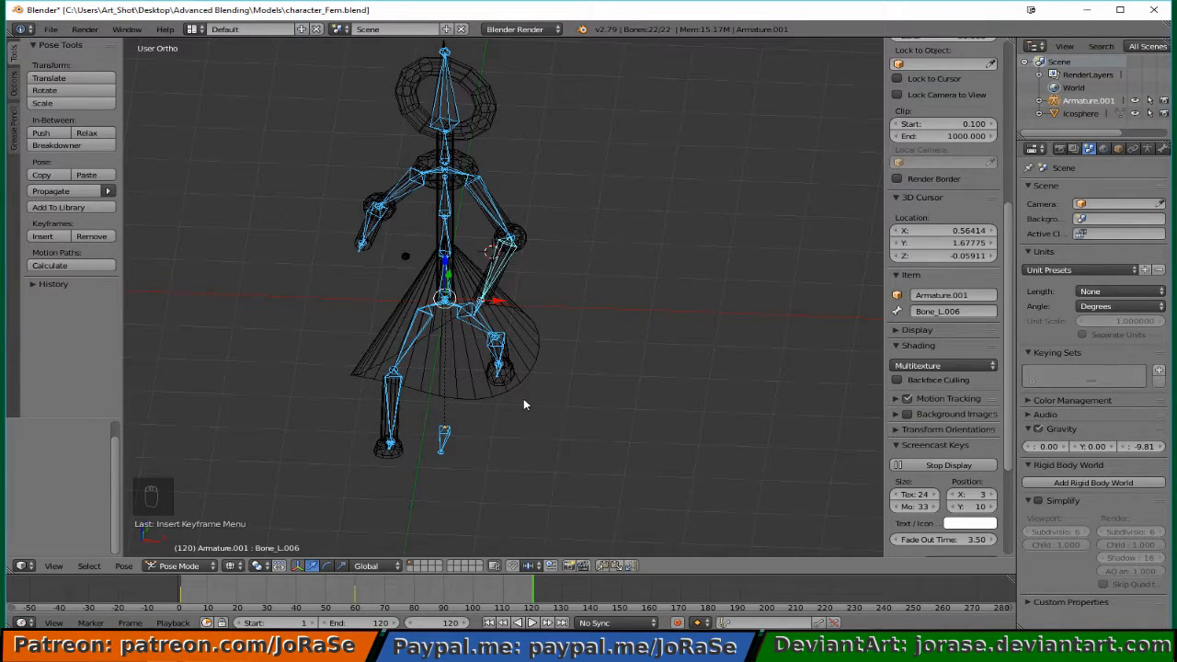
# Undo the shift and mirroring of the icosphere joint markers in Edit Mode, then return to Object Mode.
pyautogui.moveTo(596, 418); pyautogui.dragTo(487, 423, button='middle')
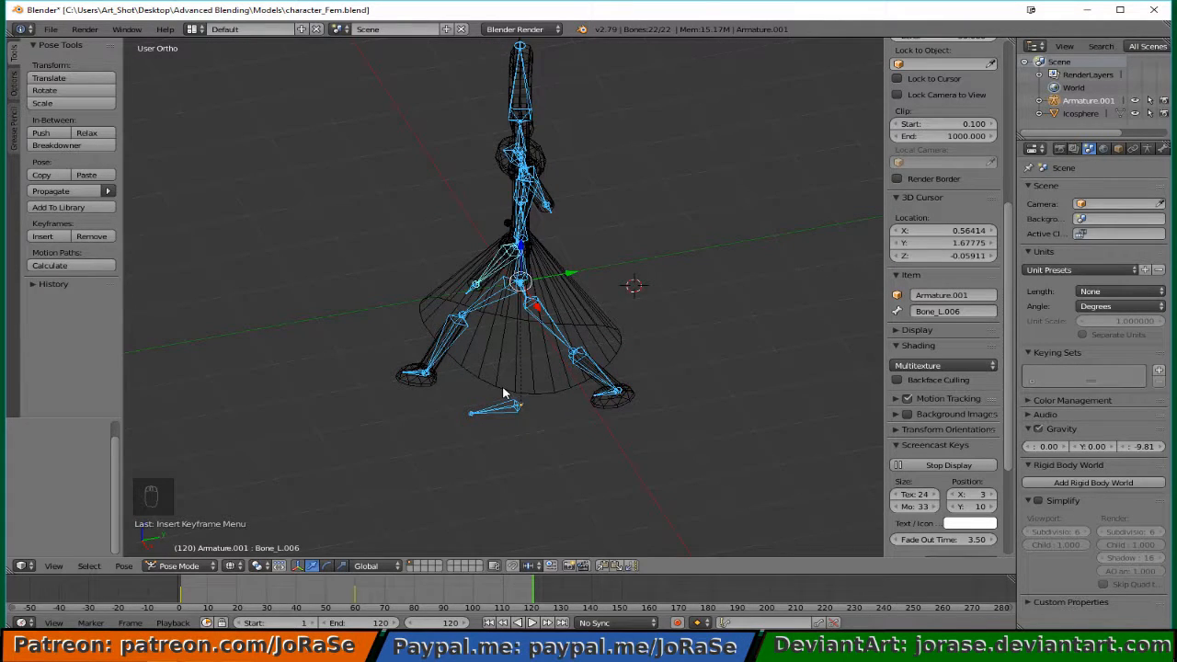
pyautogui.press('KP_3')
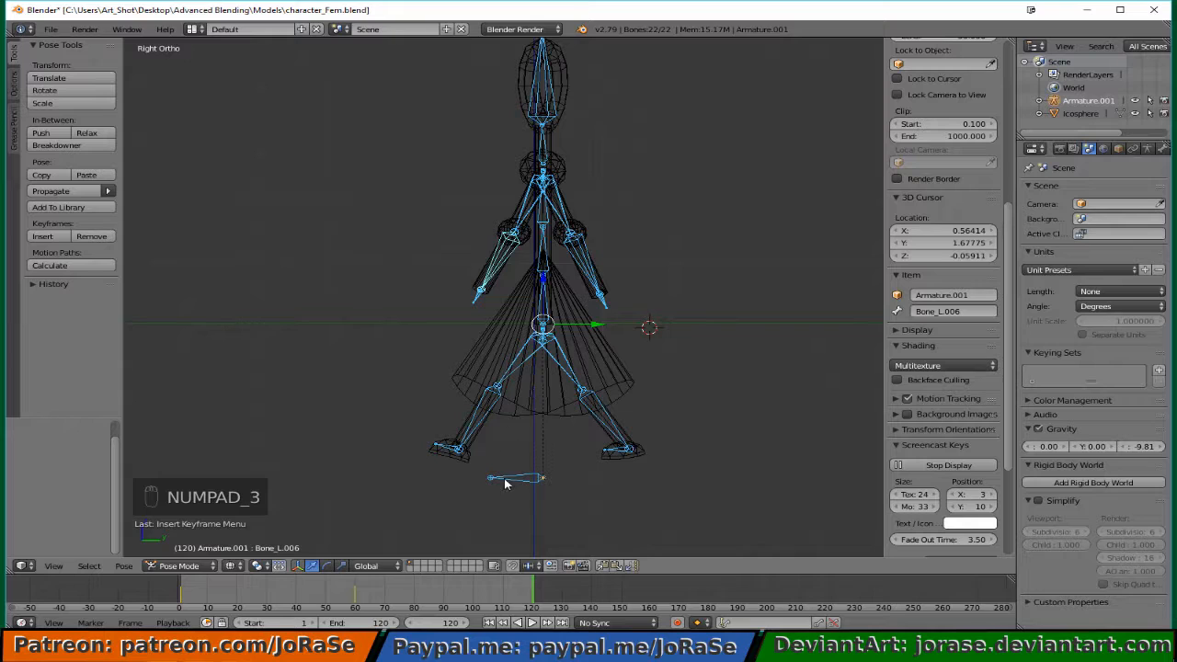
pyautogui.moveTo(458, 449); pyautogui.dragTo(459, 269, button='middle')
pyautogui.rightClick(424, 261)
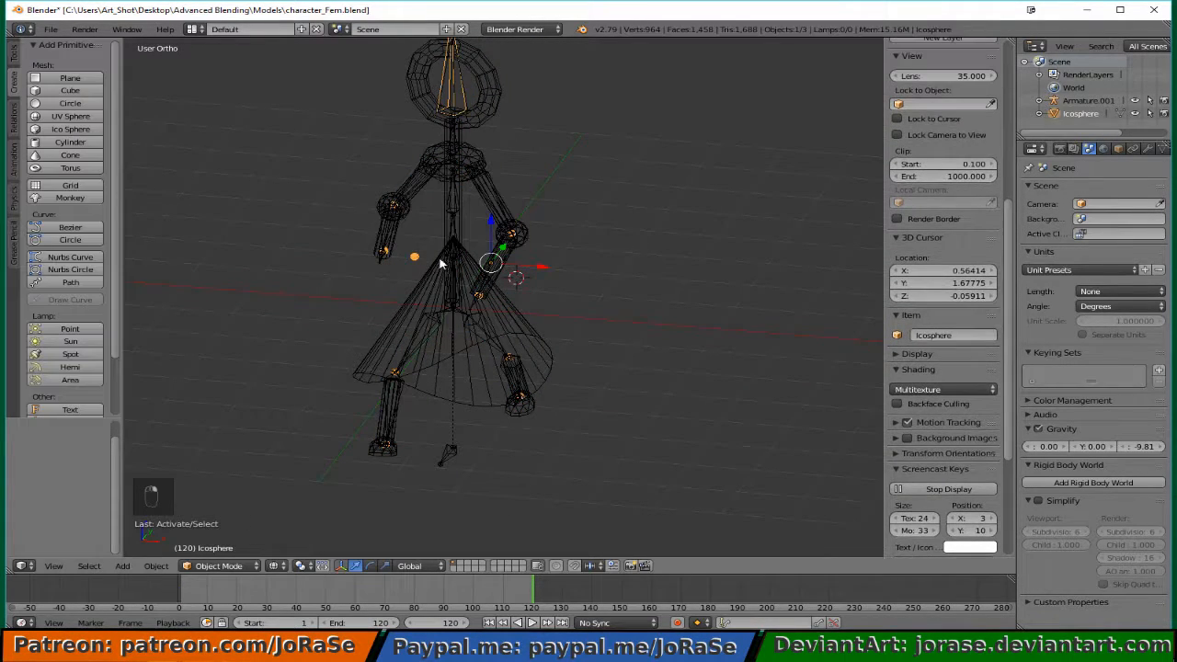
pyautogui.press('Tab')
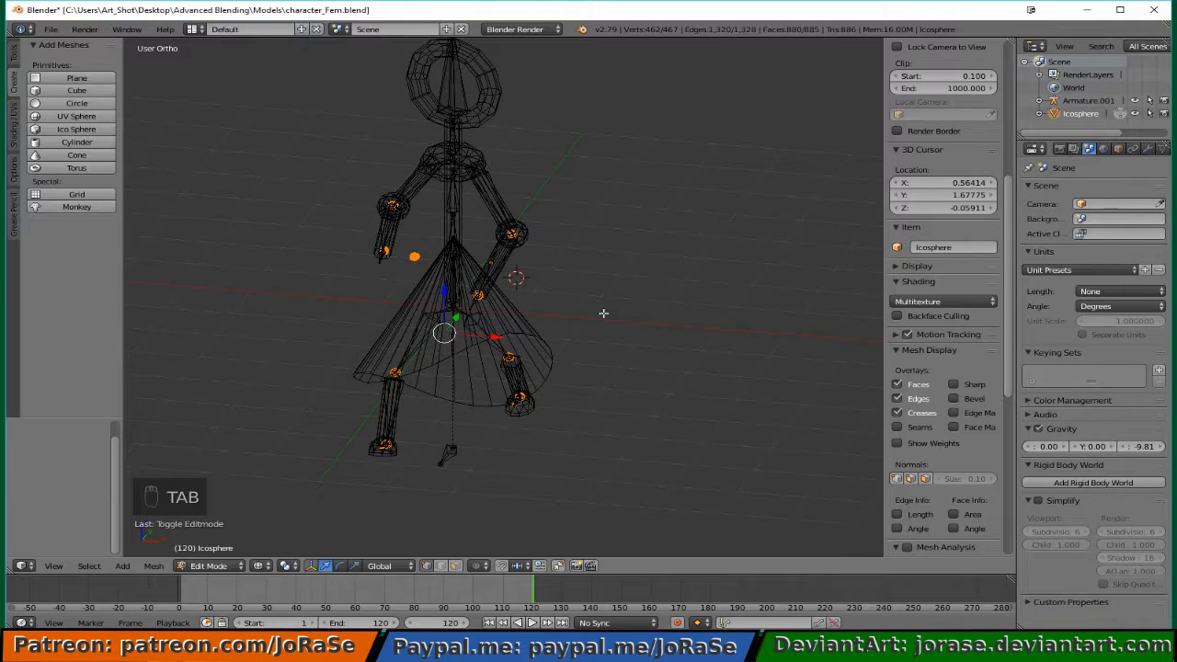
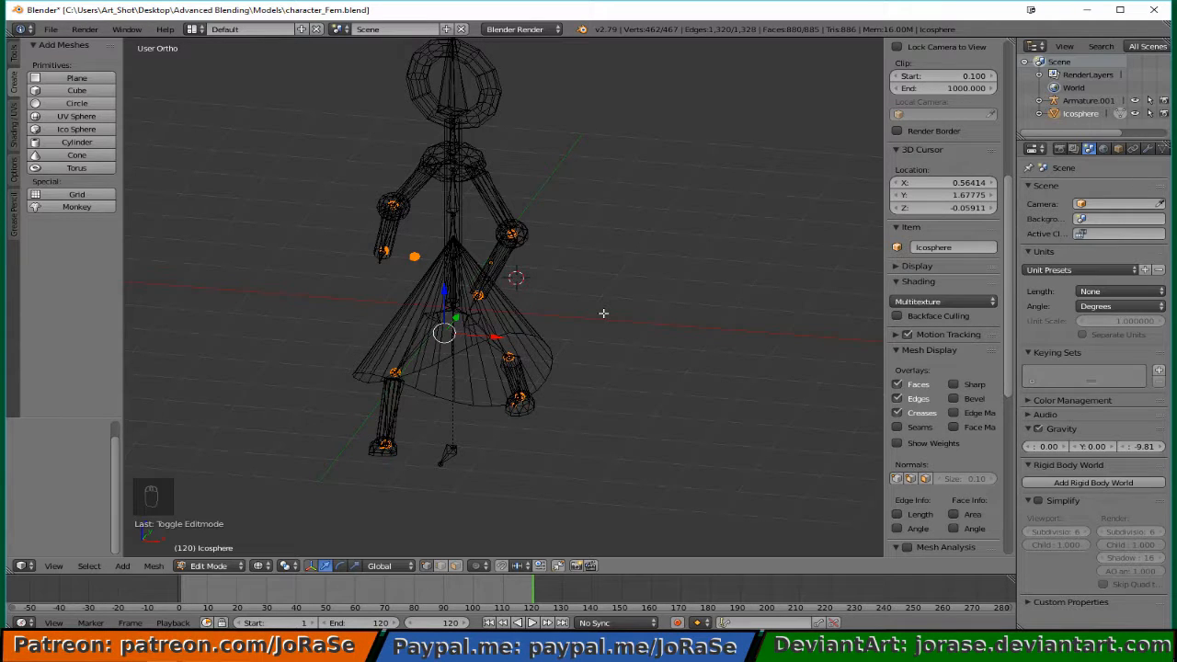
pyautogui.hotkey('ctrl', 'z')
pyautogui.hotkey('ctrl', 'z')
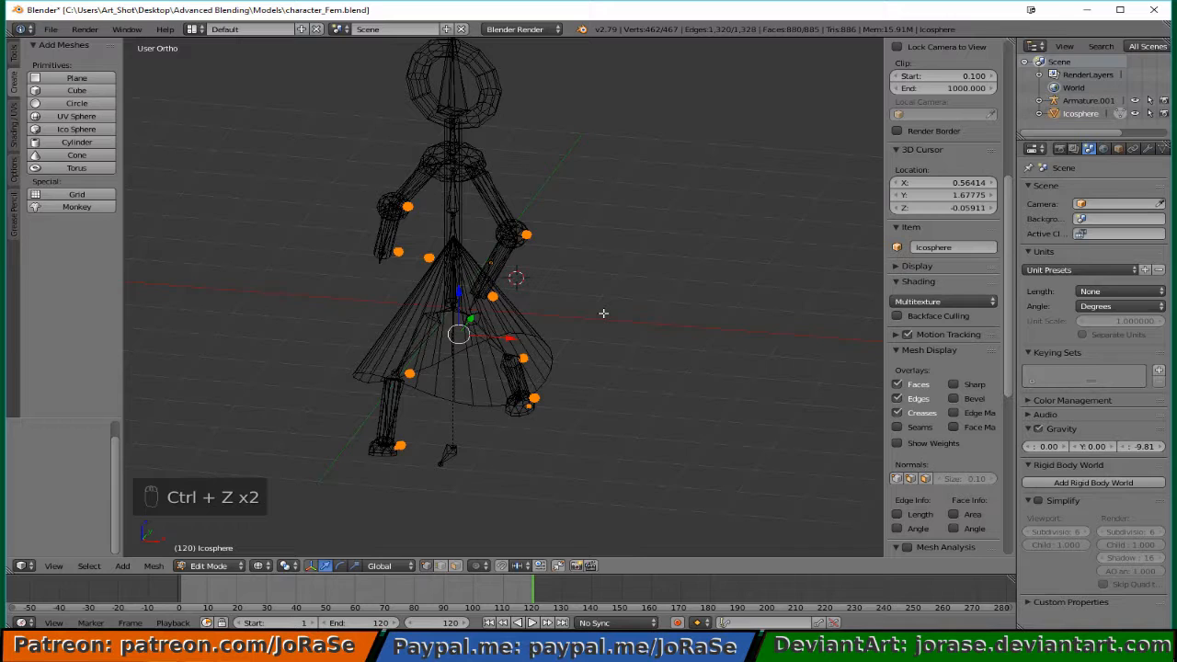
pyautogui.moveTo(302, 350); pyautogui.dragTo(326, 342, button='middle')
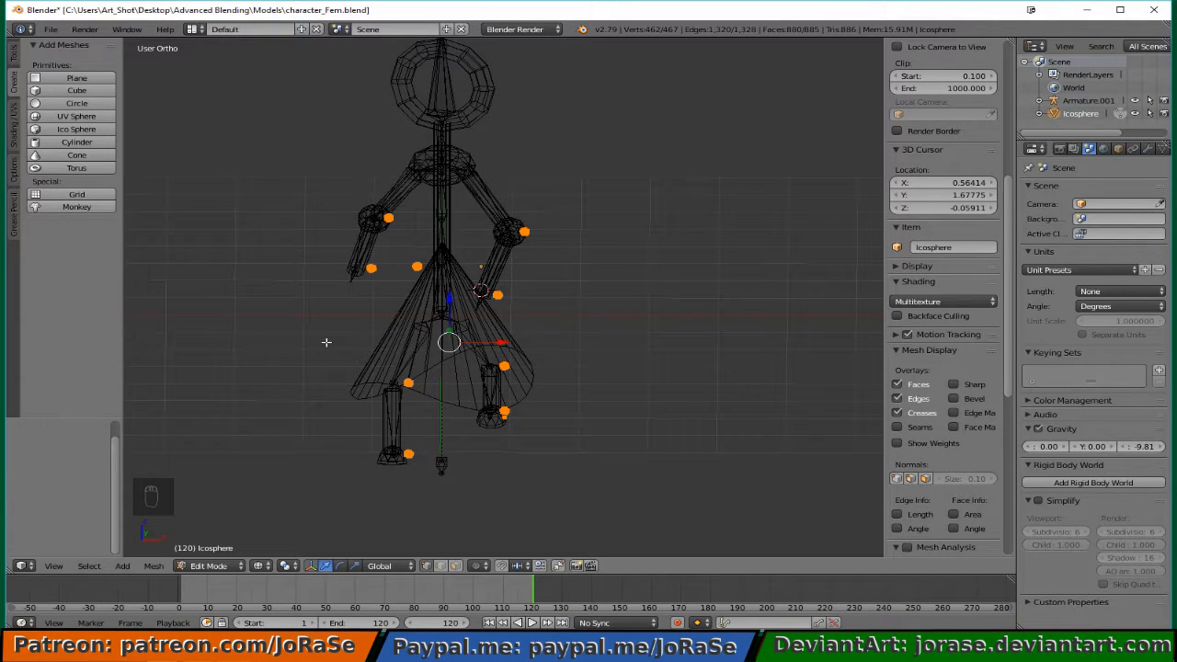
pyautogui.hotkey('ctrl', 'z')
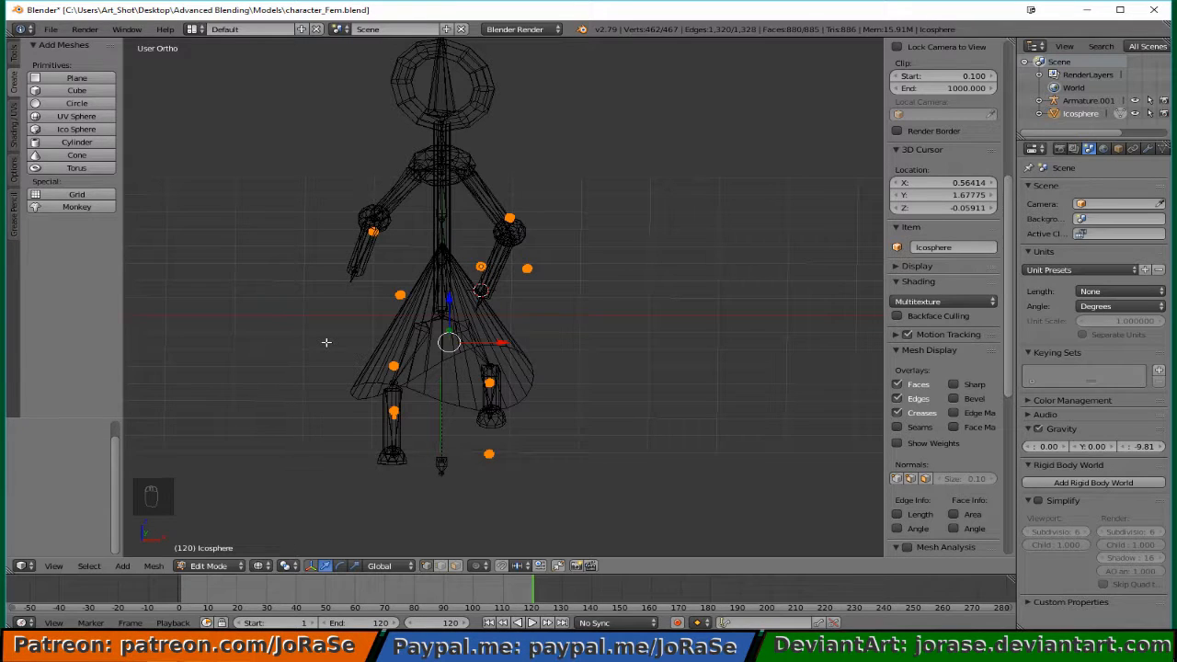
pyautogui.rightClick(387, 449)
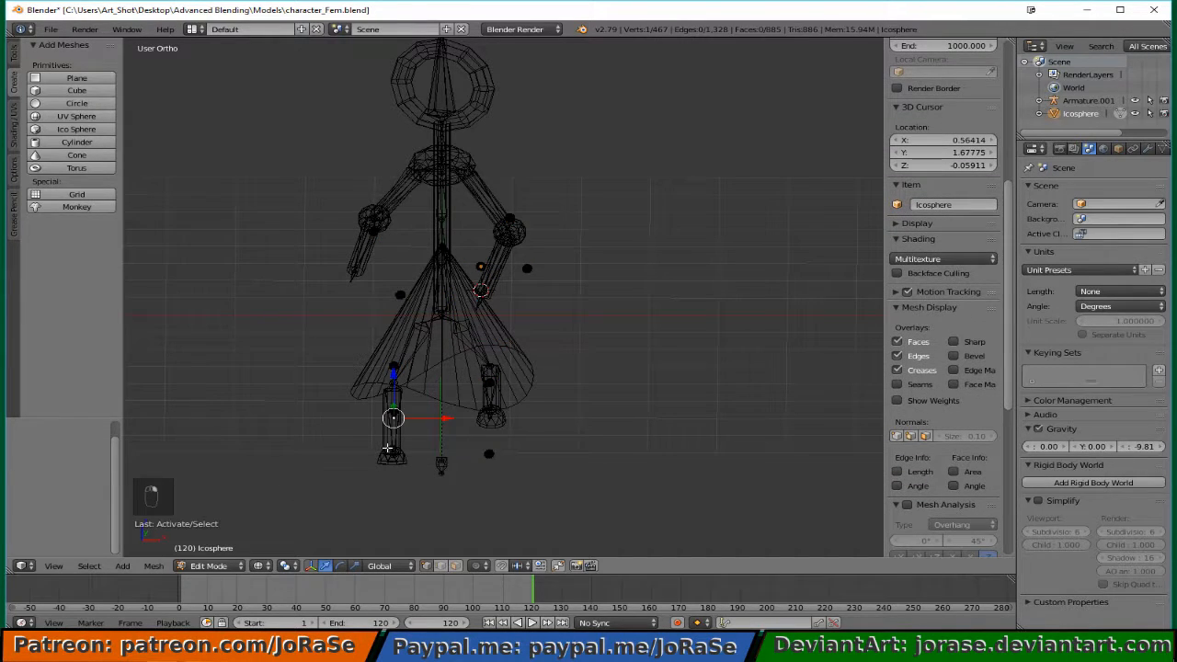
pyautogui.press('Tab')
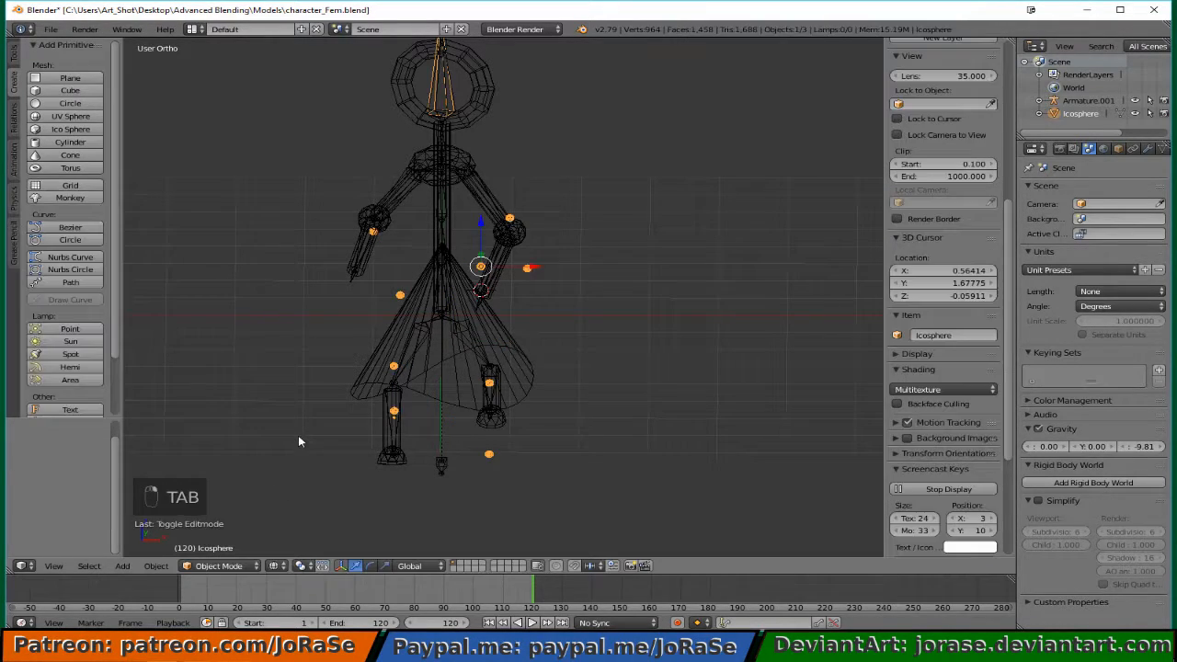
# Select the armature and step back to frame 0 to compare its pose with the joint markers, then return to frame 120.
pyautogui.rightClick(392, 443)
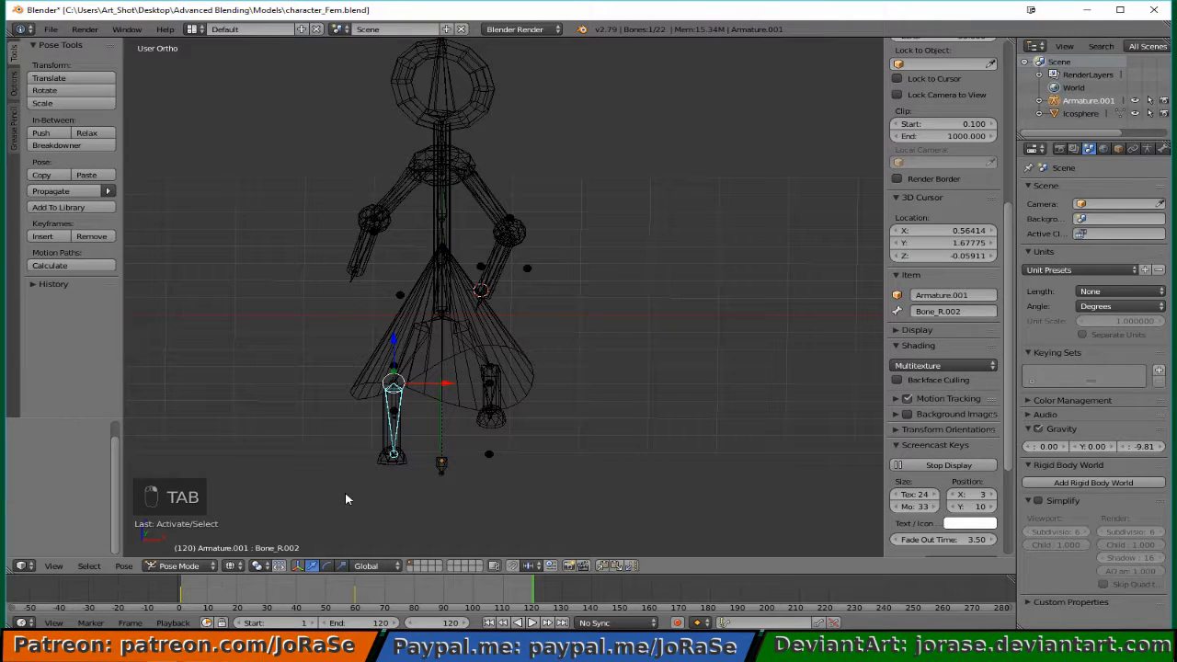
pyautogui.press('Left')
pyautogui.press('Left')
pyautogui.press('Left')
pyautogui.press('Left')
pyautogui.press('Left')
pyautogui.press('Left')
pyautogui.press('Left')
pyautogui.press('Left')
pyautogui.press('Left')
pyautogui.press('Left')
pyautogui.press('Left')
pyautogui.press('Left')
pyautogui.press('Left')
pyautogui.press('Left')
pyautogui.press('Left')
pyautogui.press('Left')
pyautogui.press('Left')
pyautogui.press('Left')
pyautogui.press('Left')
pyautogui.press('Left')
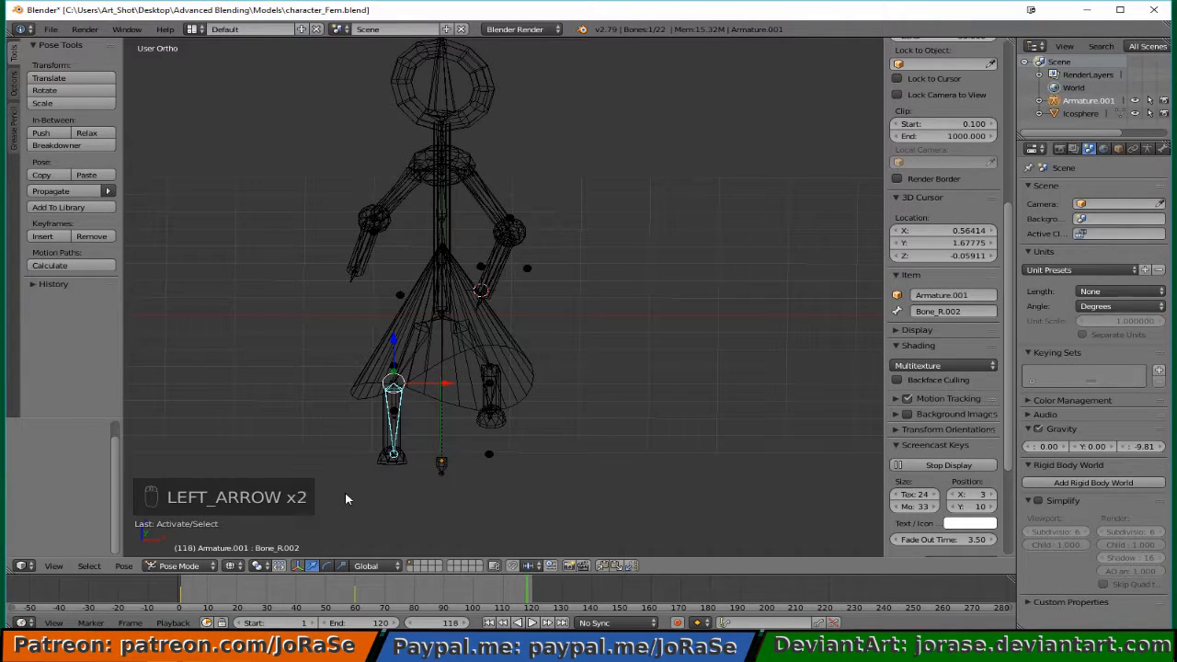
pyautogui.press('Left')
pyautogui.press('Left')
pyautogui.press('Left')
pyautogui.press('Left')
pyautogui.press('Left')
pyautogui.press('Left')
pyautogui.press('Left')
pyautogui.press('Left')
pyautogui.press('Left')
pyautogui.press('Left')
pyautogui.press('Left')
pyautogui.press('Left')
pyautogui.press('Left')
pyautogui.press('Left')
pyautogui.press('Left')
pyautogui.press('Left')
pyautogui.press('Left')
pyautogui.press('Left')
pyautogui.press('Left')
pyautogui.press('Left')
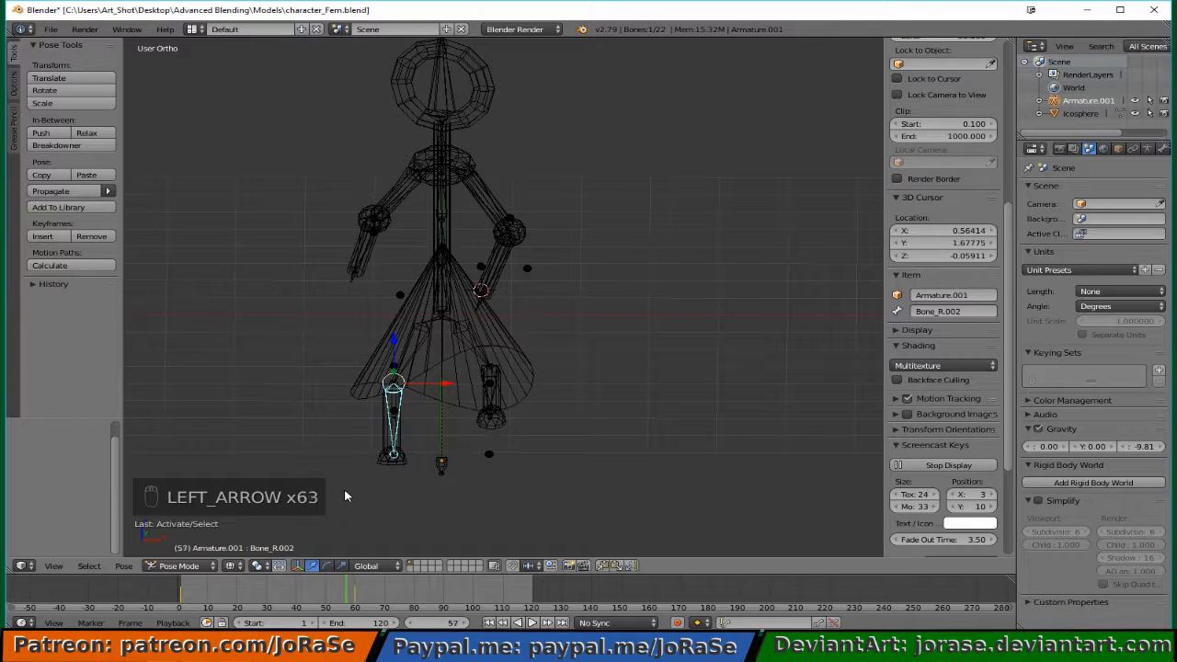
pyautogui.press('Left')
pyautogui.press('Left')
pyautogui.press('Left')
pyautogui.press('Left')
pyautogui.press('Left')
pyautogui.press('Left')
pyautogui.press('Left')
pyautogui.press('Left')
pyautogui.press('Left')
pyautogui.press('Left')
pyautogui.press('Left')
pyautogui.press('Left')
pyautogui.press('Left')
pyautogui.press('Left')
pyautogui.press('Left')
pyautogui.press('Left')
pyautogui.press('Left')
pyautogui.press('Left')
pyautogui.press('Left')
pyautogui.press('Left')
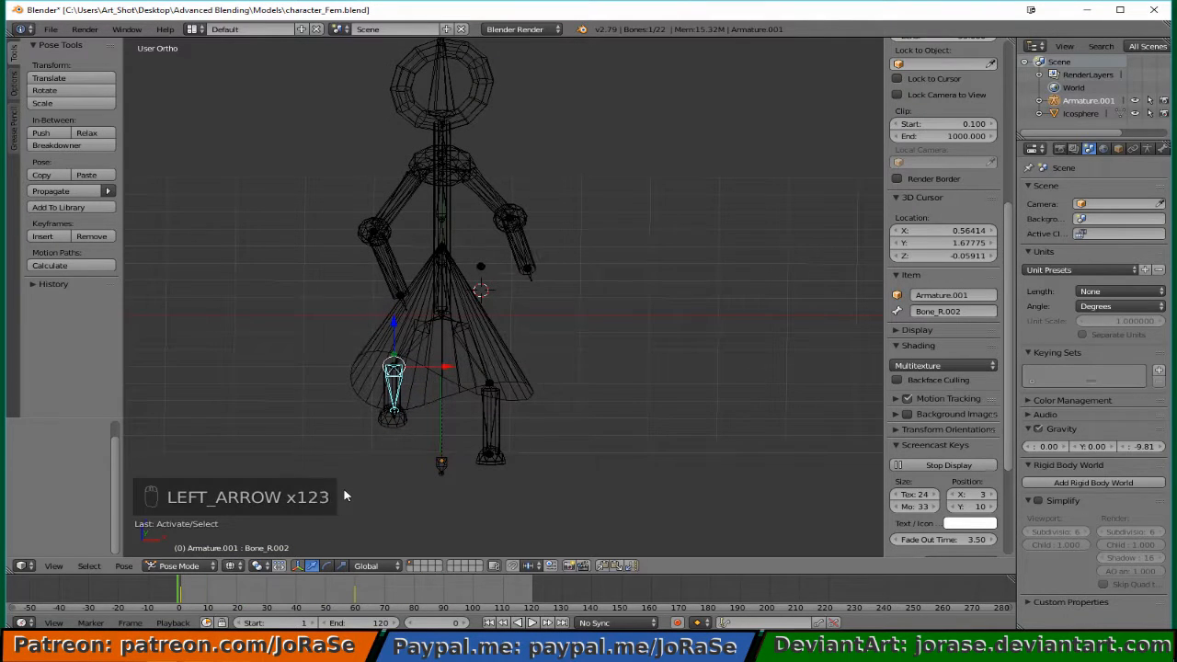
pyautogui.hotkey('shift', 'Right')
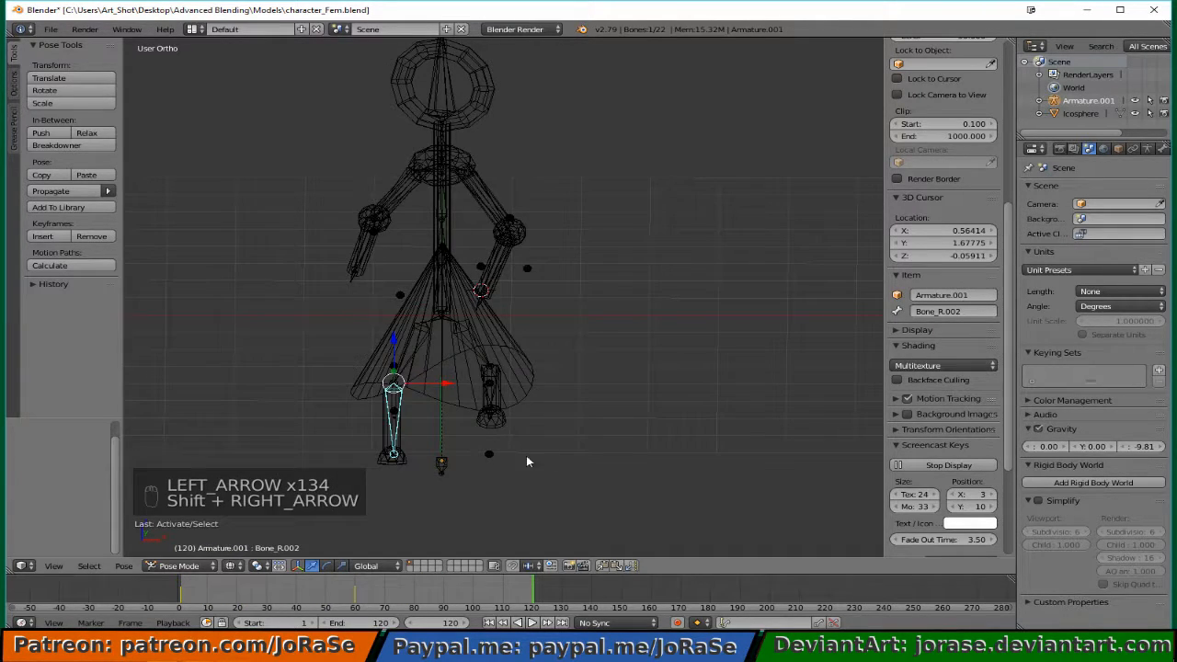
# In the right side view, rotate the left thigh Bone_L.001 about 52.4° to swing that leg away from its current stride.
pyautogui.moveTo(527, 461); pyautogui.dragTo(394, 432, button='middle')
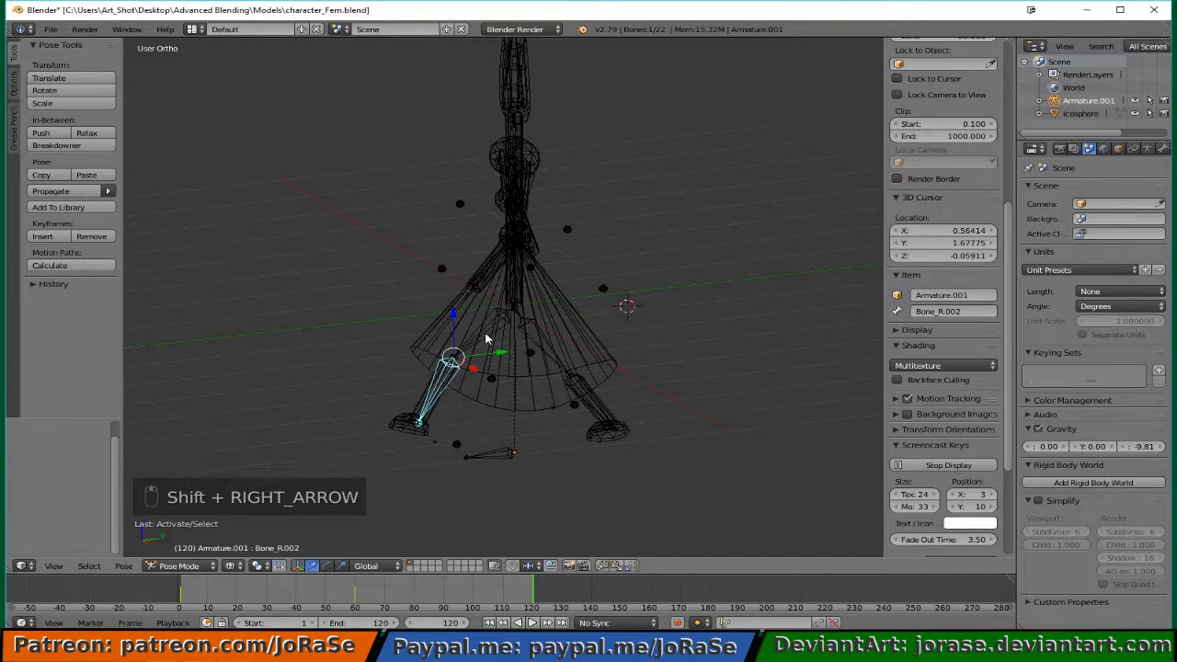
pyautogui.press('KP_3')
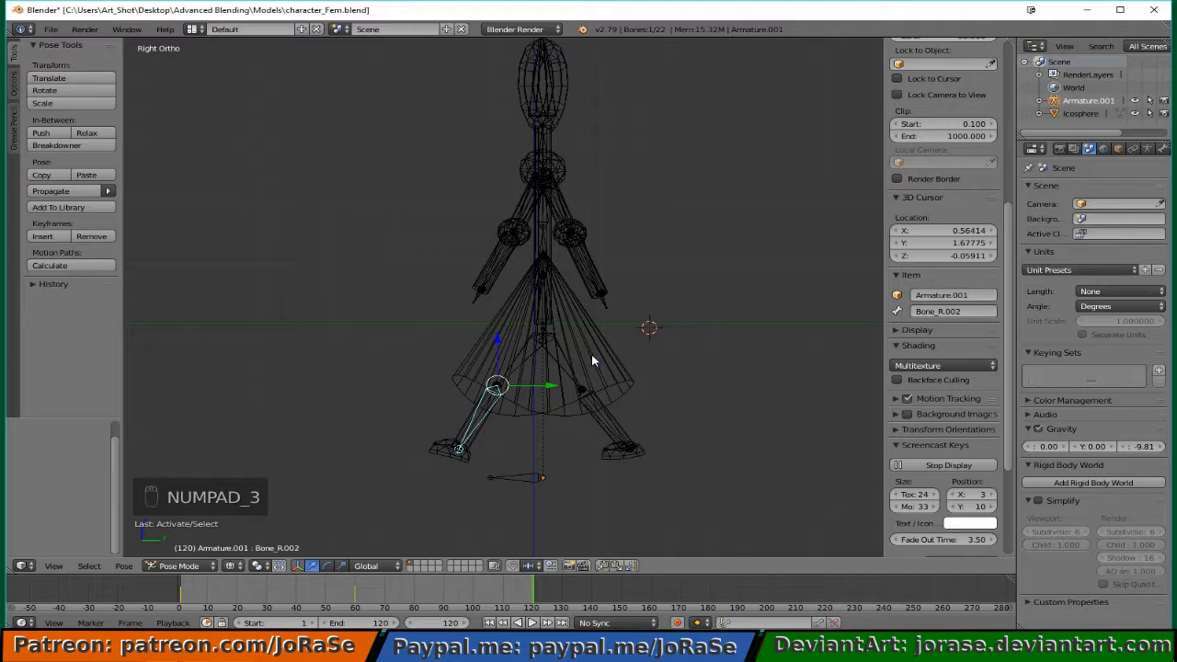
pyautogui.rightClick(558, 357)
pyautogui.press('r')
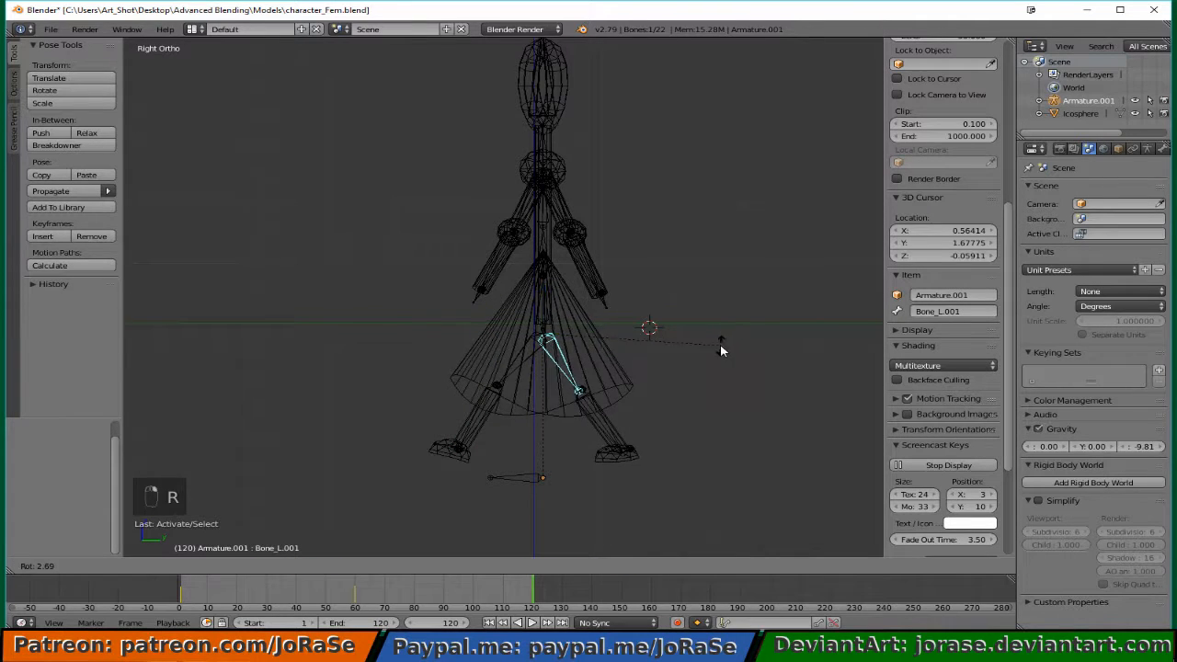
pyautogui.click(594, 400)
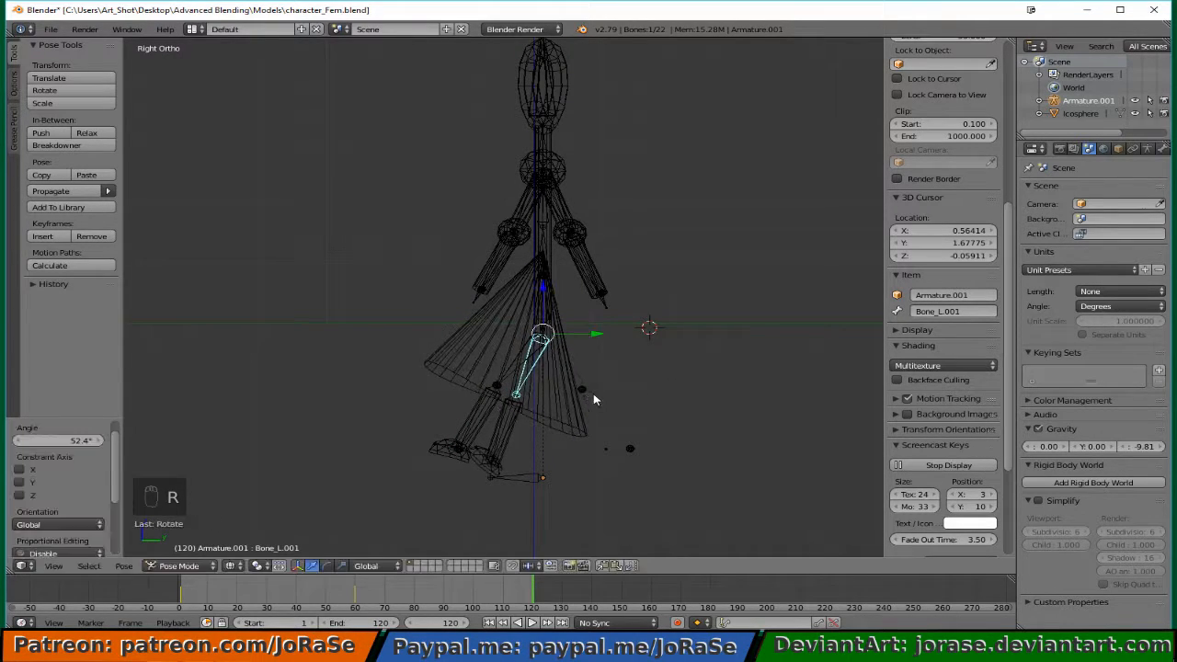
# Rotate the right thigh Bone_R.001 about -68.8° in the side view to meet its knee marker.
pyautogui.rightClick(517, 377)
pyautogui.press('r')
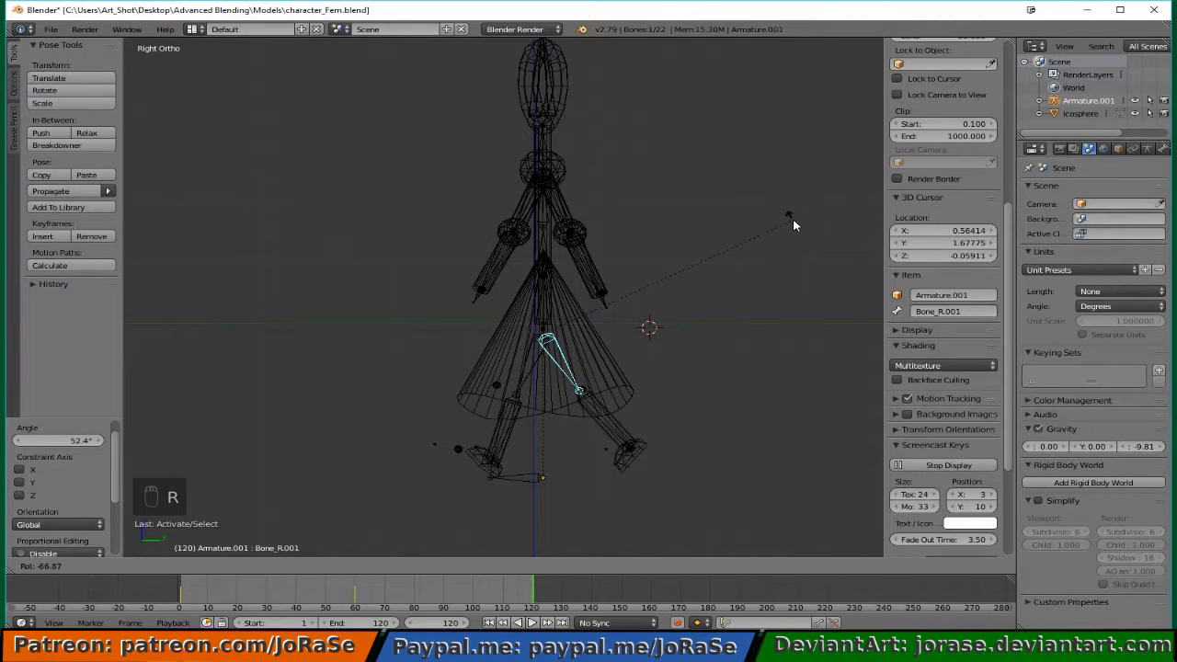
pyautogui.click(792, 215)
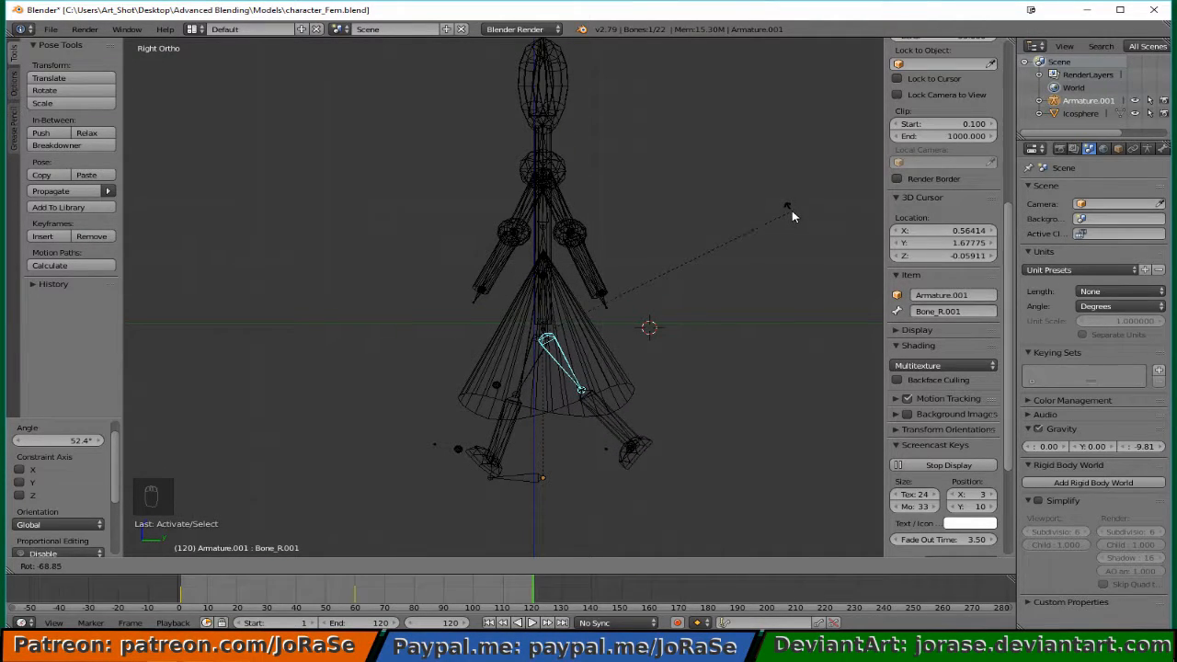
# Rotate the right shin Bone_R.002 about 5.21° to its ankle marker and the foot Bone_R.003 about 44° to level it.
pyautogui.rightClick(625, 437)
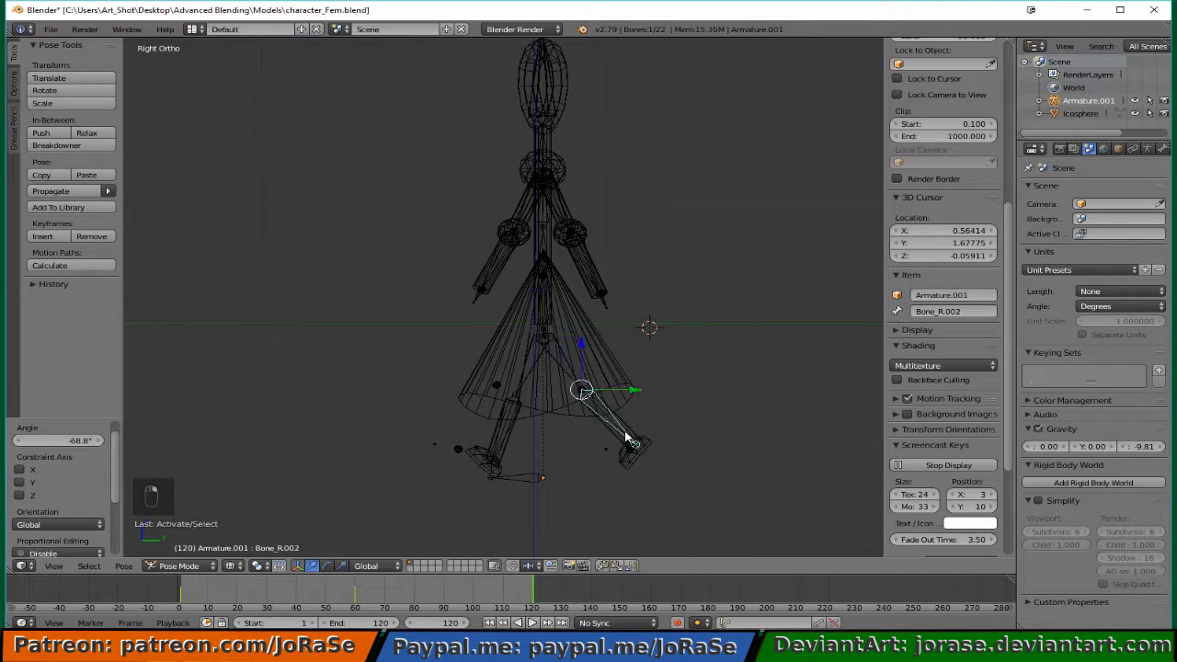
pyautogui.press('r')
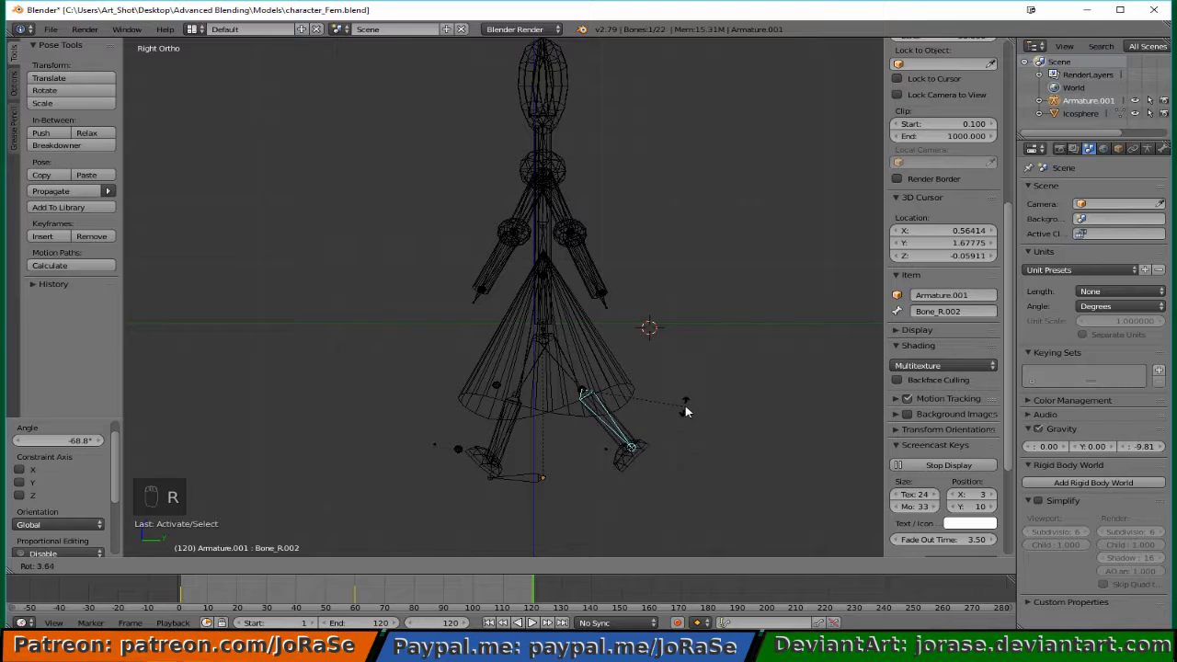
pyautogui.click(684, 413)
pyautogui.rightClick(628, 453)
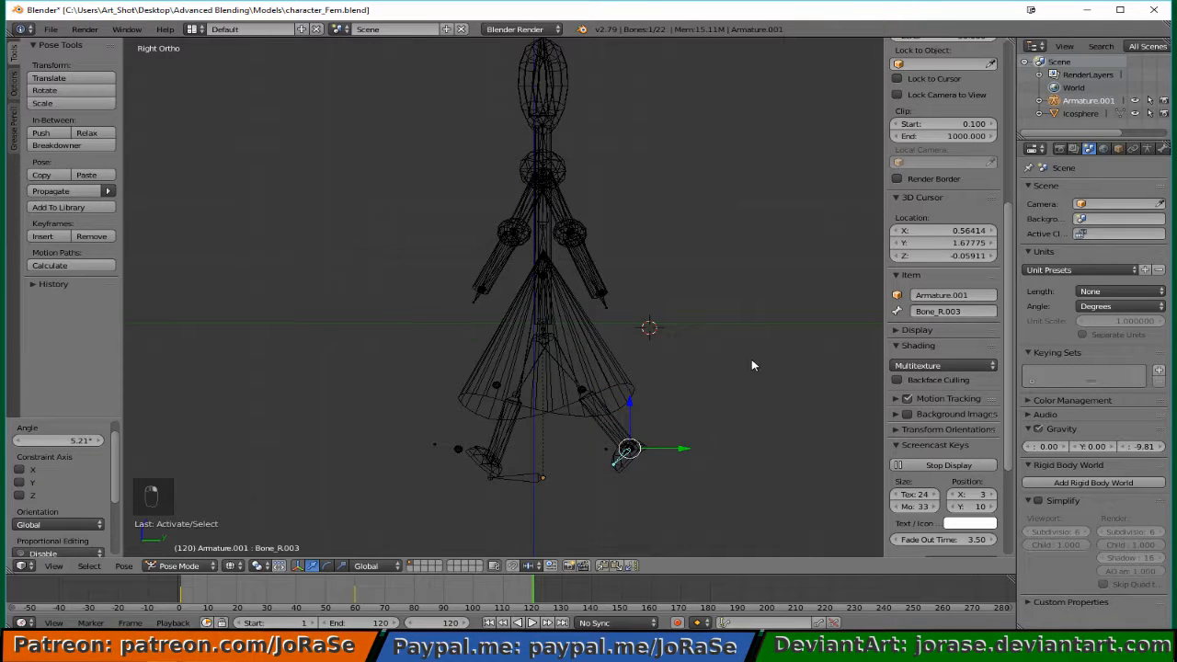
pyautogui.press('r')
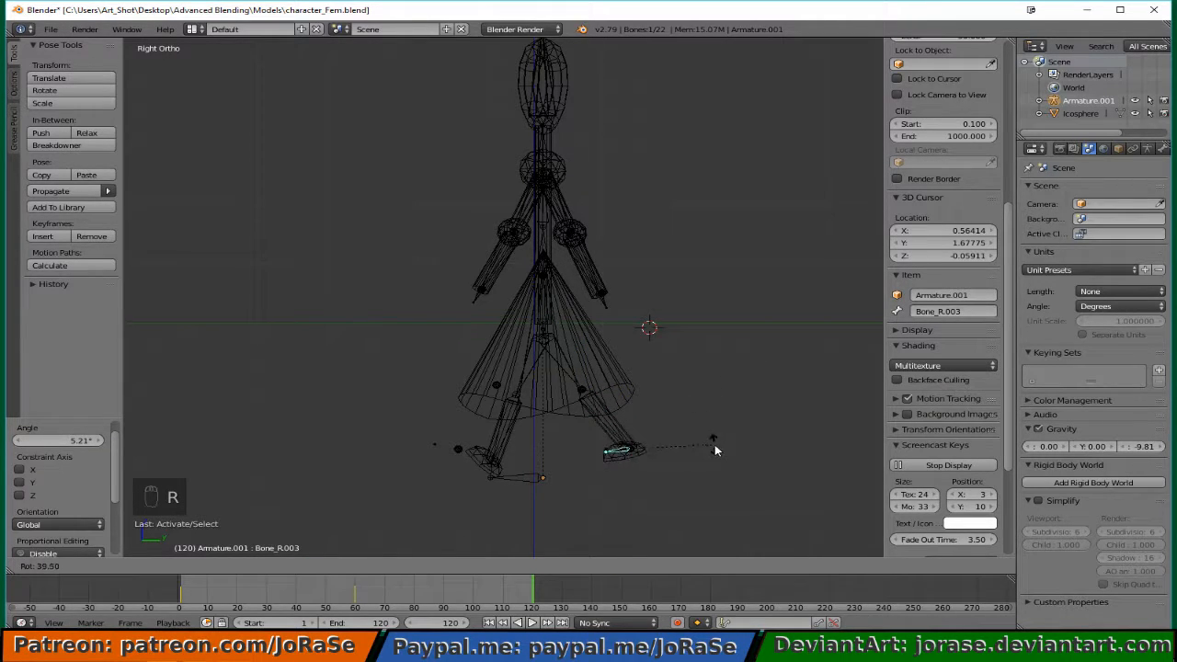
pyautogui.click(717, 455)
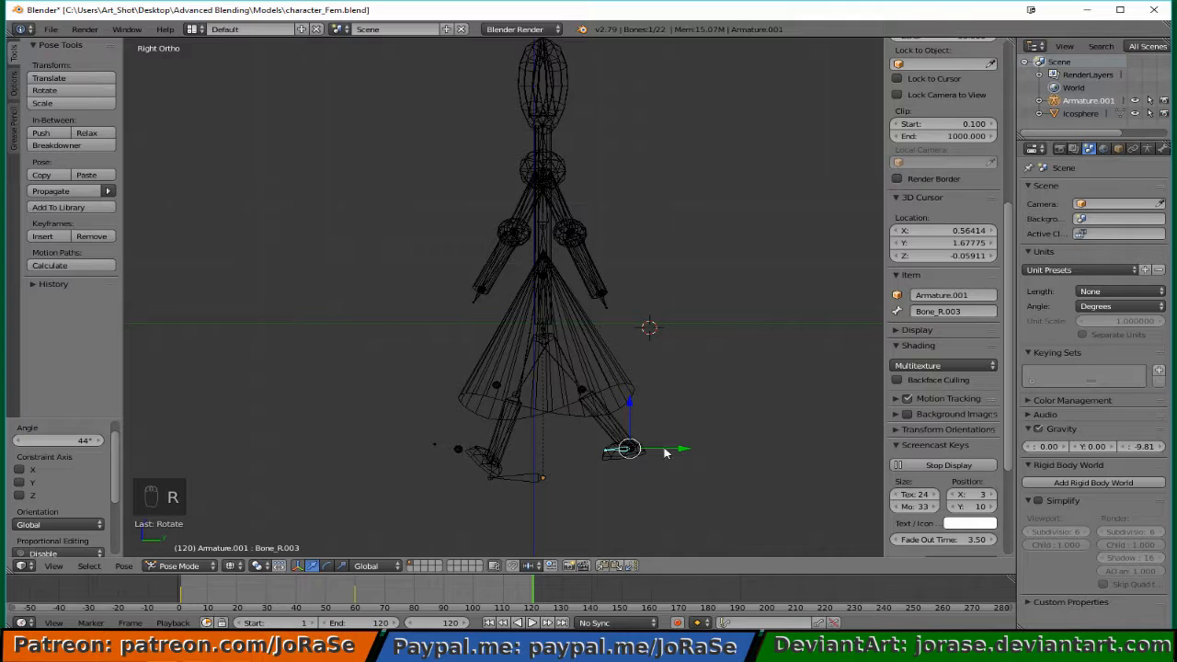
# Rotate the left thigh Bone_L.001 a further 17.6° or so in the side view to meet its knee marker.
pyautogui.rightClick(551, 386)
pyautogui.press('r')
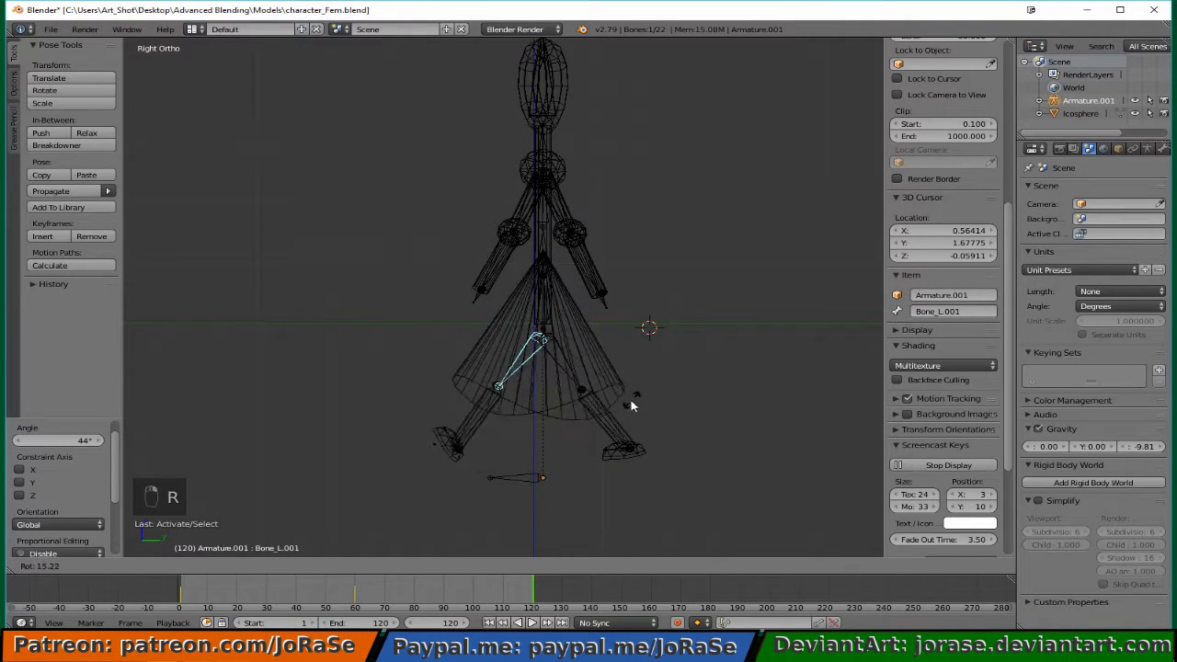
pyautogui.click(642, 413)
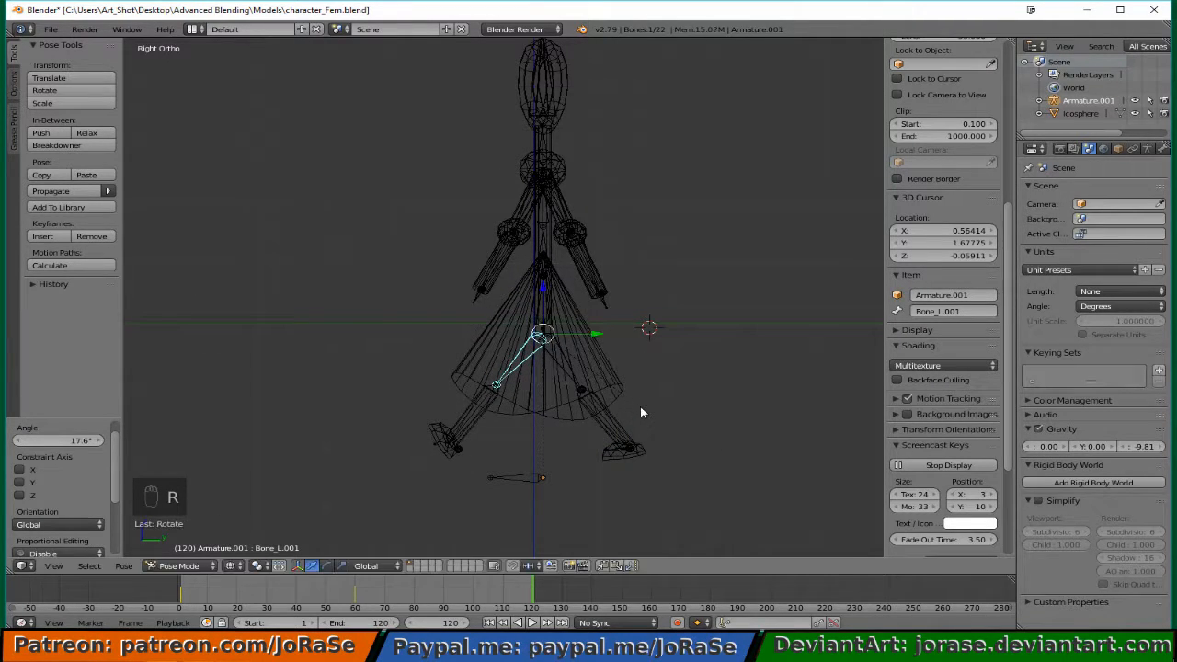
# In the side view, rotate the left shin Bone_L.002 about -6.77° to its ankle marker and the foot Bone_L.003 about -45.9° to level it.
pyautogui.rightClick(482, 410)
pyautogui.press('r')
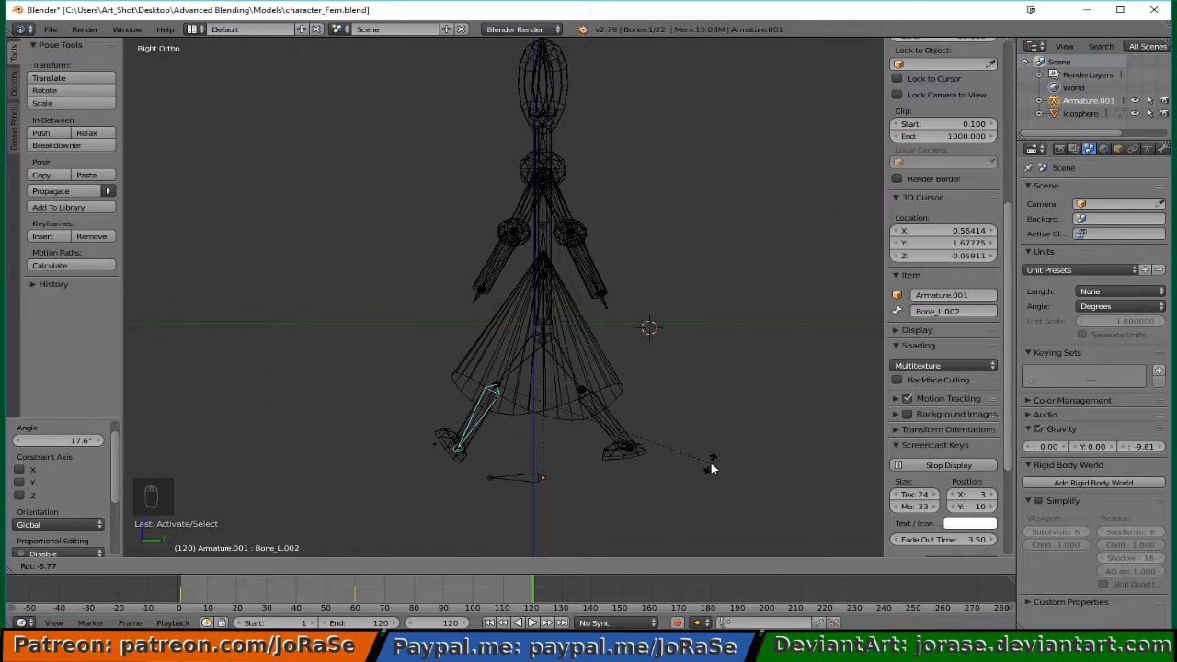
pyautogui.click(711, 469)
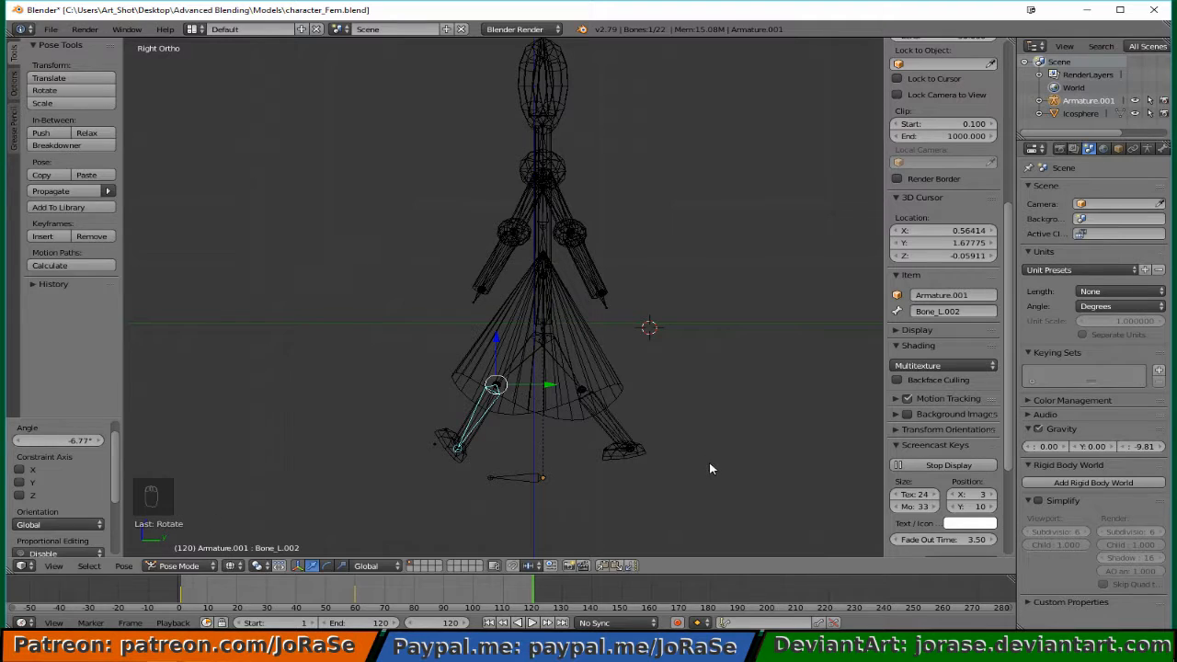
pyautogui.rightClick(451, 445)
pyautogui.press('r')
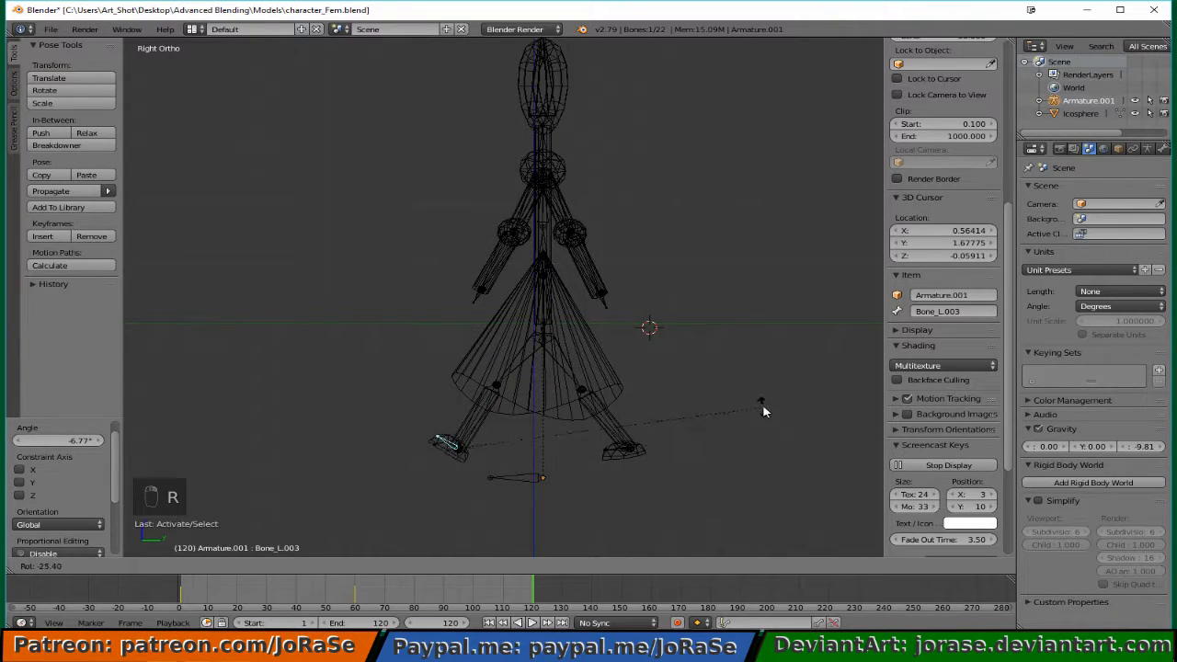
pyautogui.click(759, 300)
# Rotate the left upper arm Bone_L.005 about -22.2° in the right side view so it hangs vertically, clear of the right arm.
pyautogui.moveTo(435, 326); pyautogui.dragTo(467, 205, button='middle')
pyautogui.rightClick(480, 202)
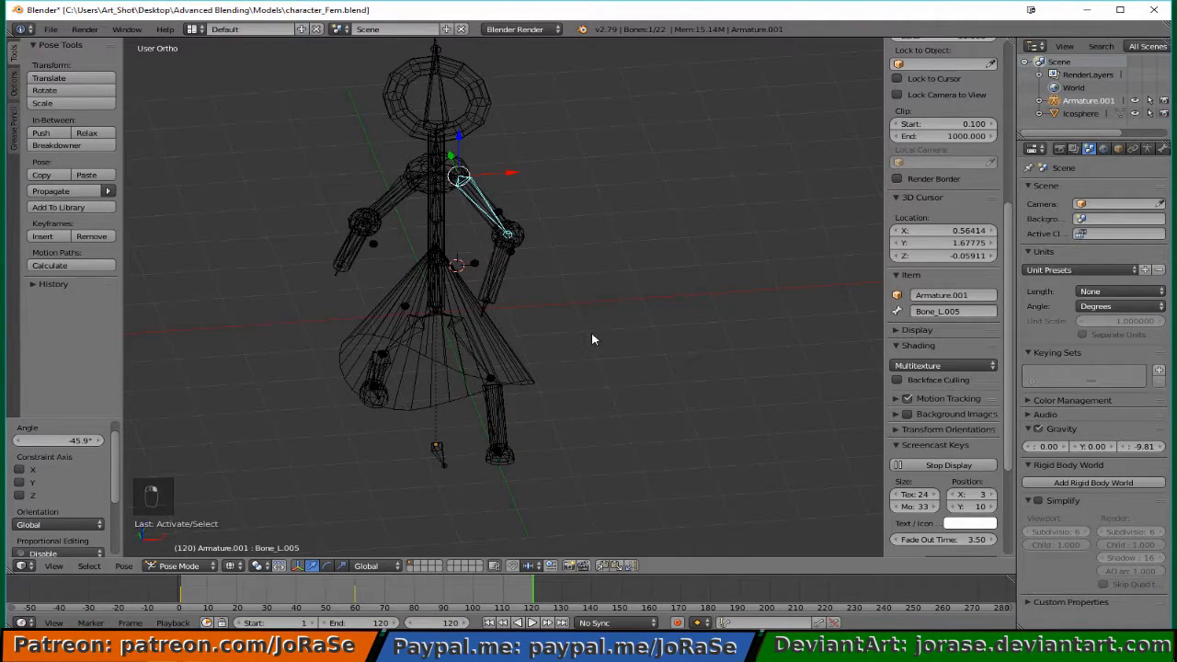
pyautogui.press('KP_3')
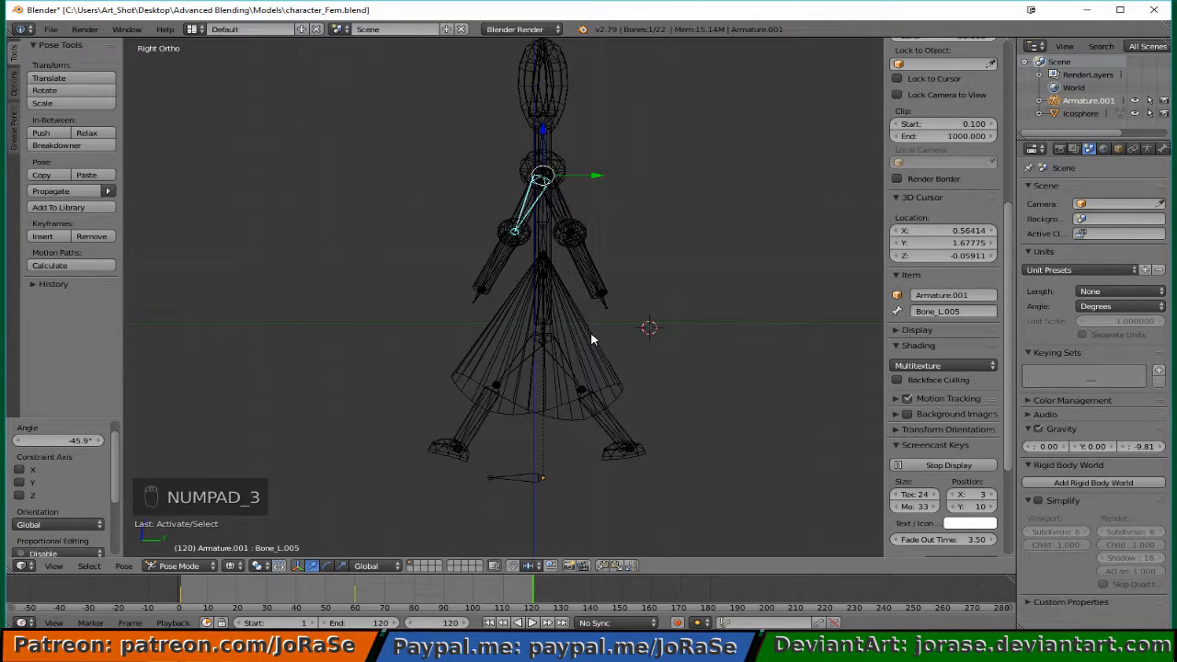
pyautogui.press('r')
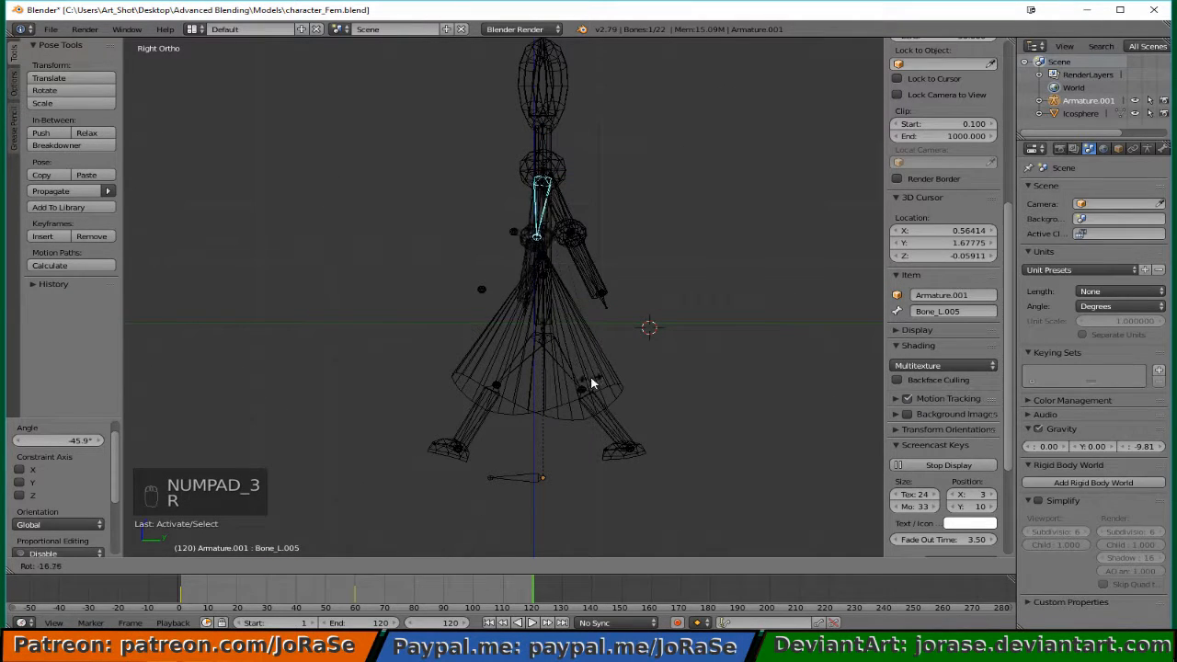
pyautogui.click(582, 331)
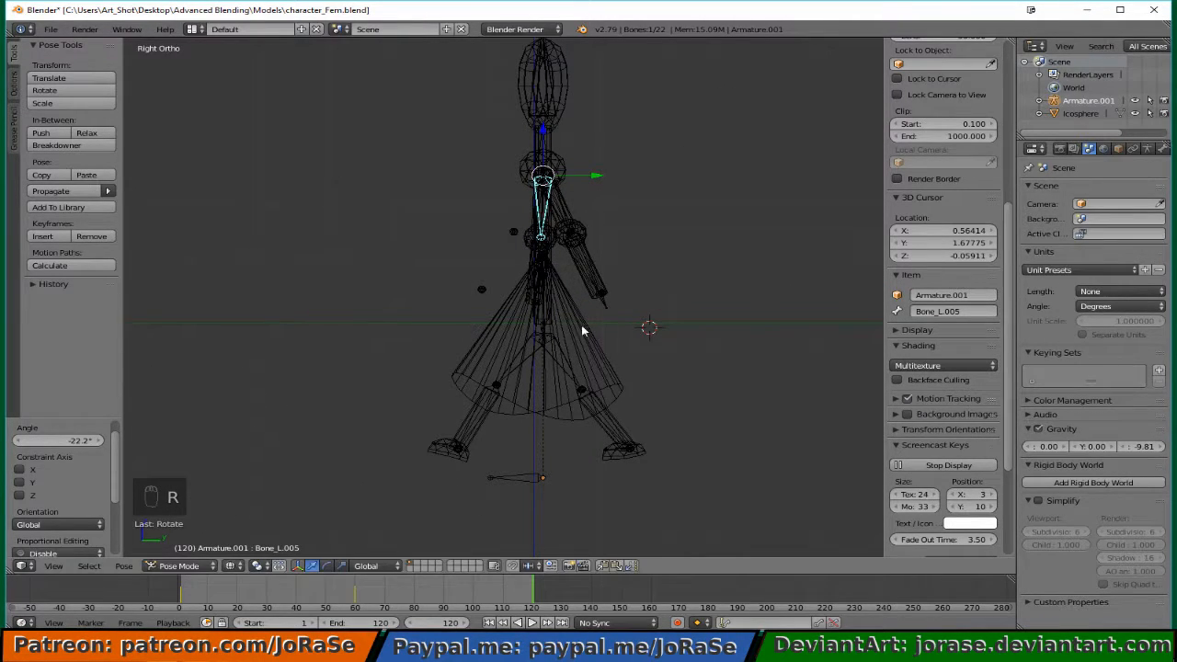
# Rotate the right upper arm Bone_R.005 about 46.5° in the side view to meet its elbow marker.
pyautogui.rightClick(564, 212)
pyautogui.press('r')
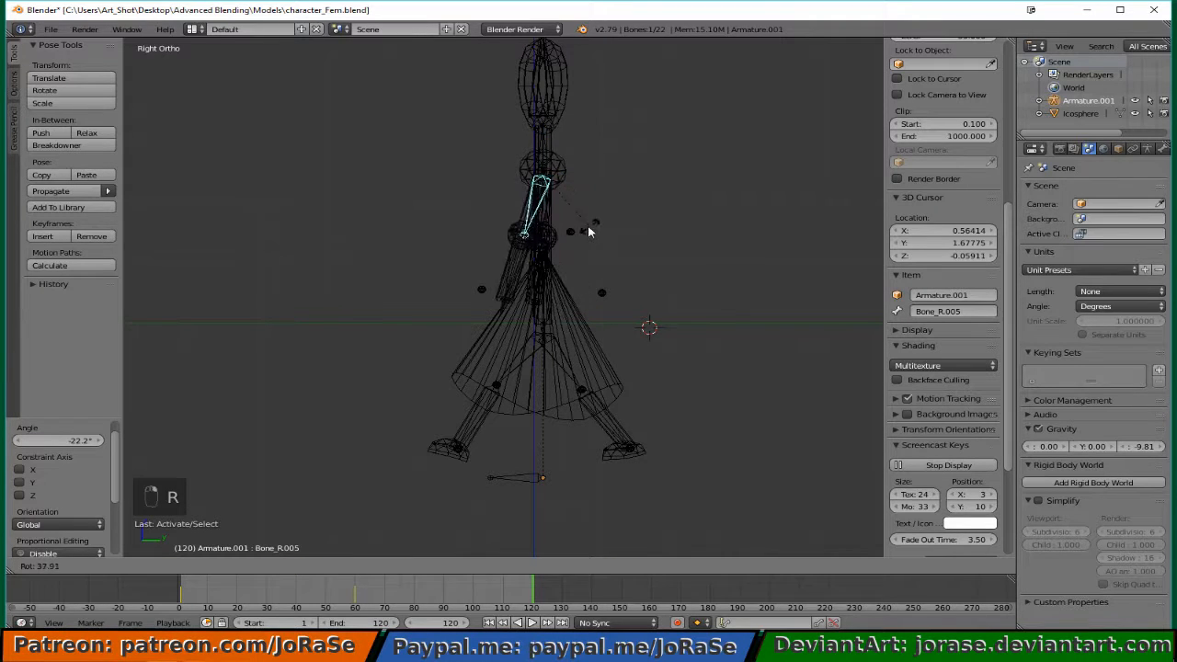
pyautogui.click(578, 233)
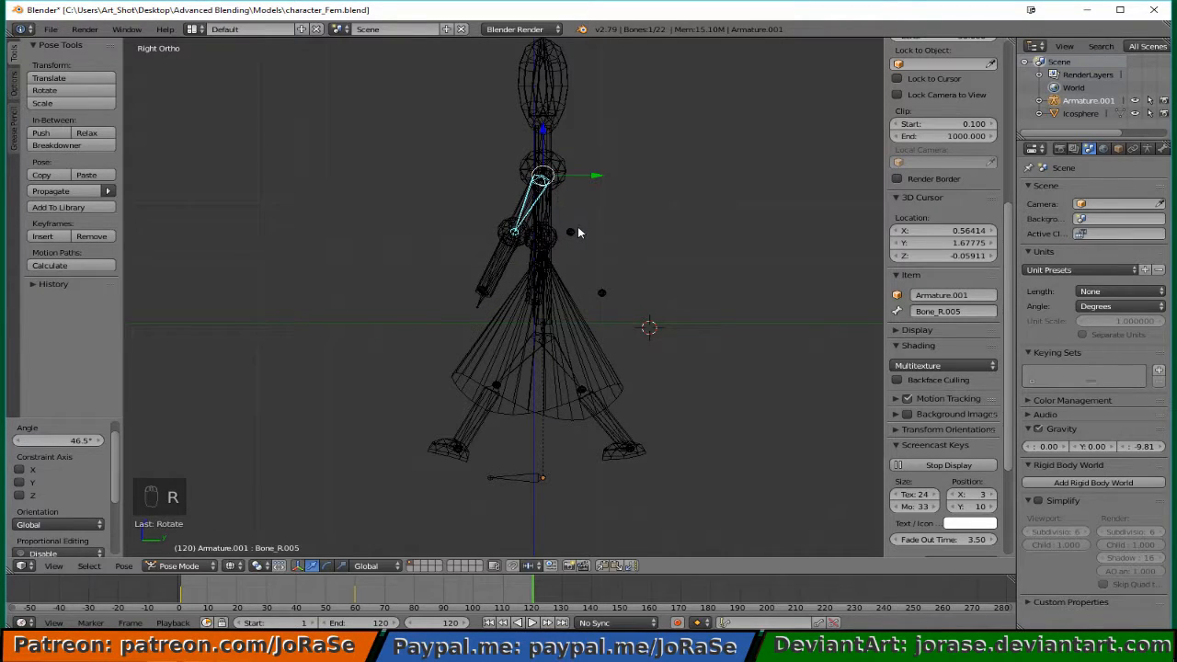
# Rotate the right forearm Bone_R.006 about 4.21° in the side view and about -37.2° in the front view to meet its hand marker.
pyautogui.rightClick(497, 268)
pyautogui.press('r')
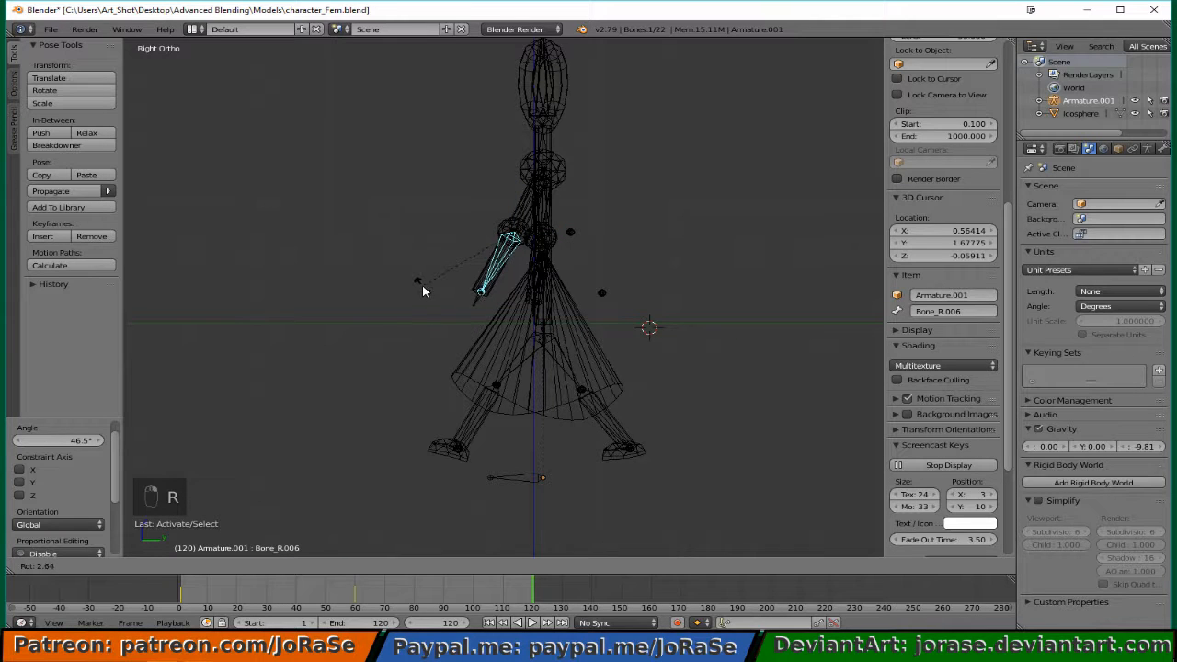
pyautogui.click(417, 292)
pyautogui.press('KP_1')
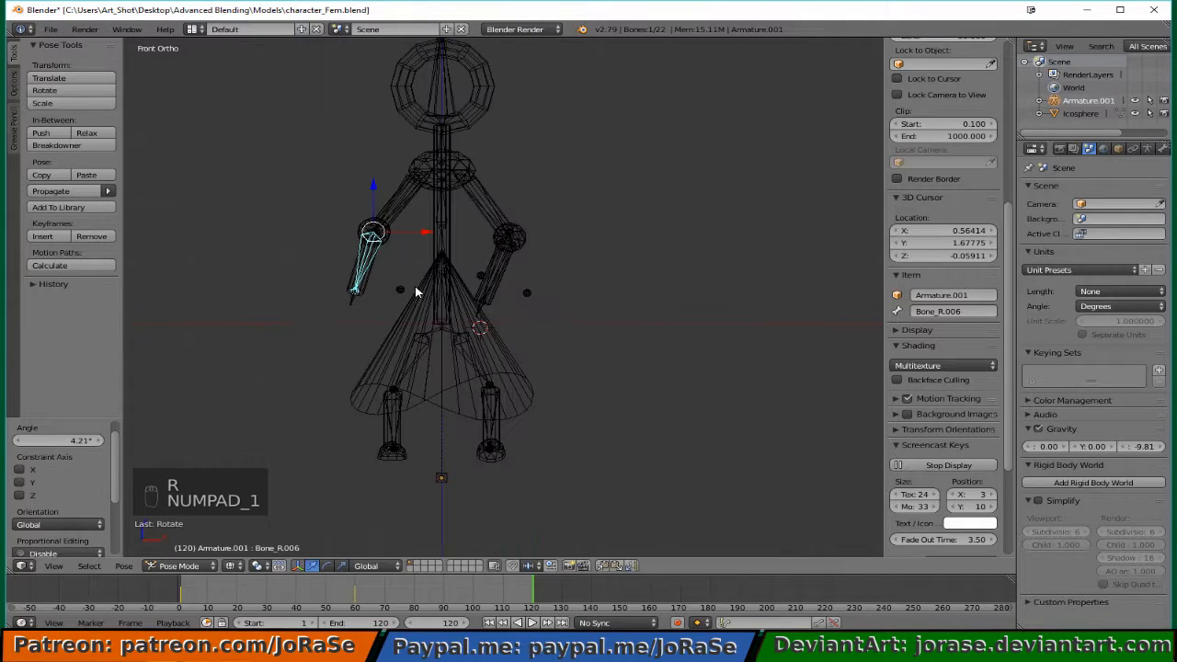
pyautogui.press('r')
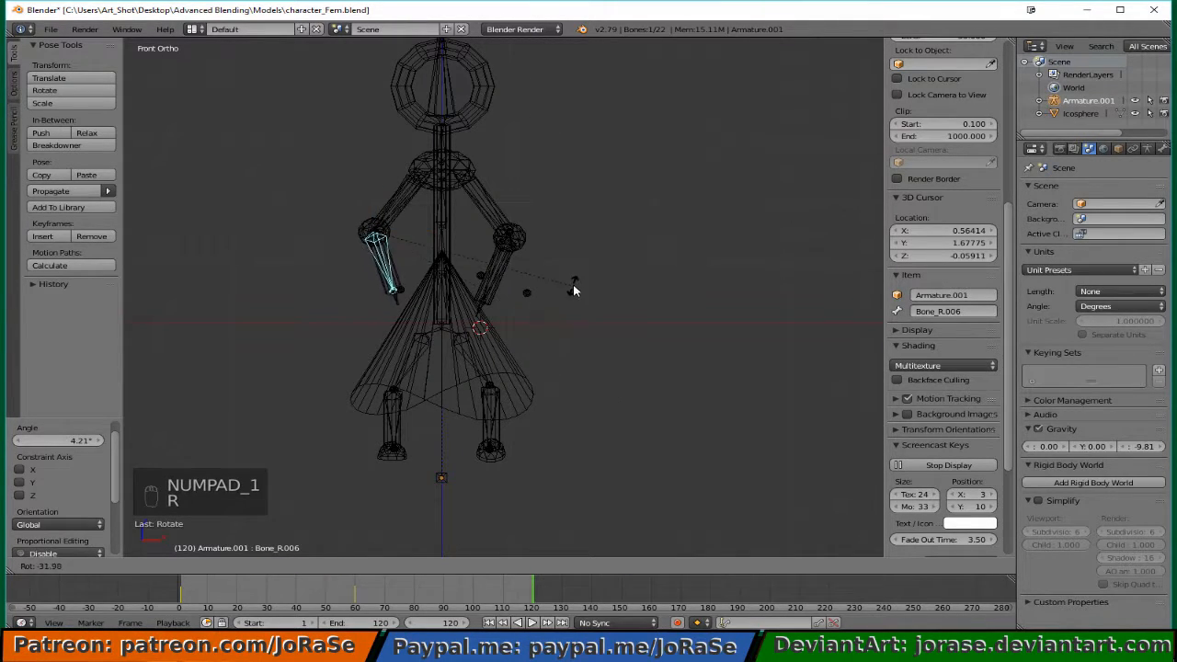
pyautogui.click(578, 274)
# Rotate the left upper arm Bone_L.005 about -24.6° in the right side view to meet its elbow marker.
pyautogui.rightClick(507, 228)
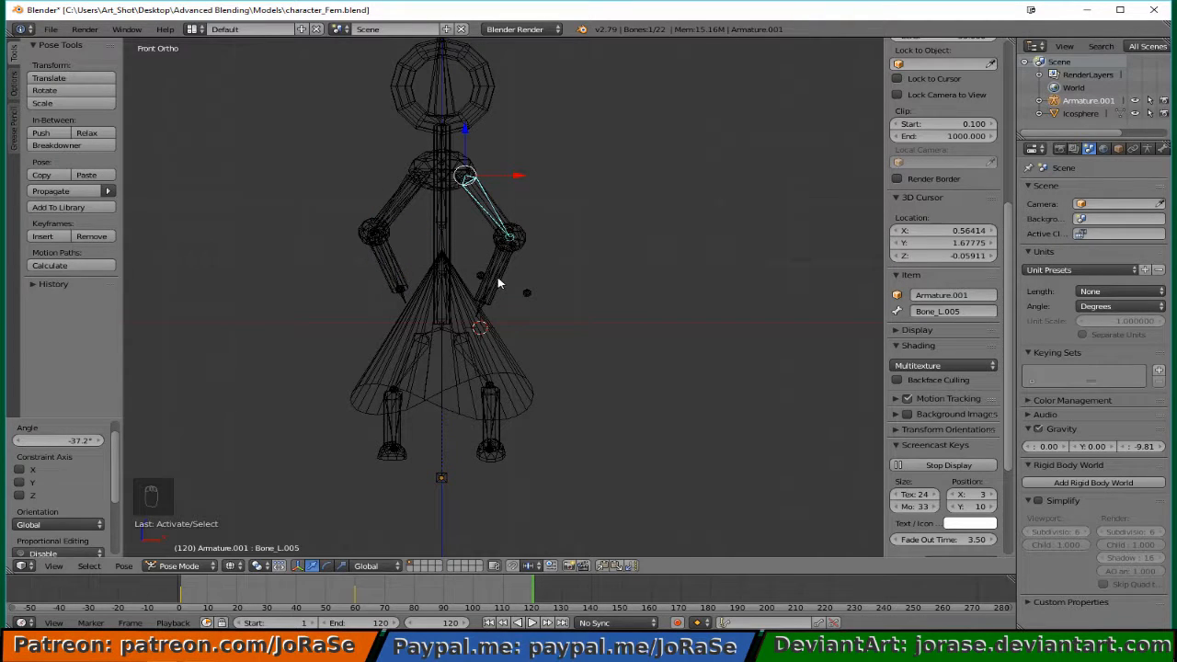
pyautogui.press('KP_3')
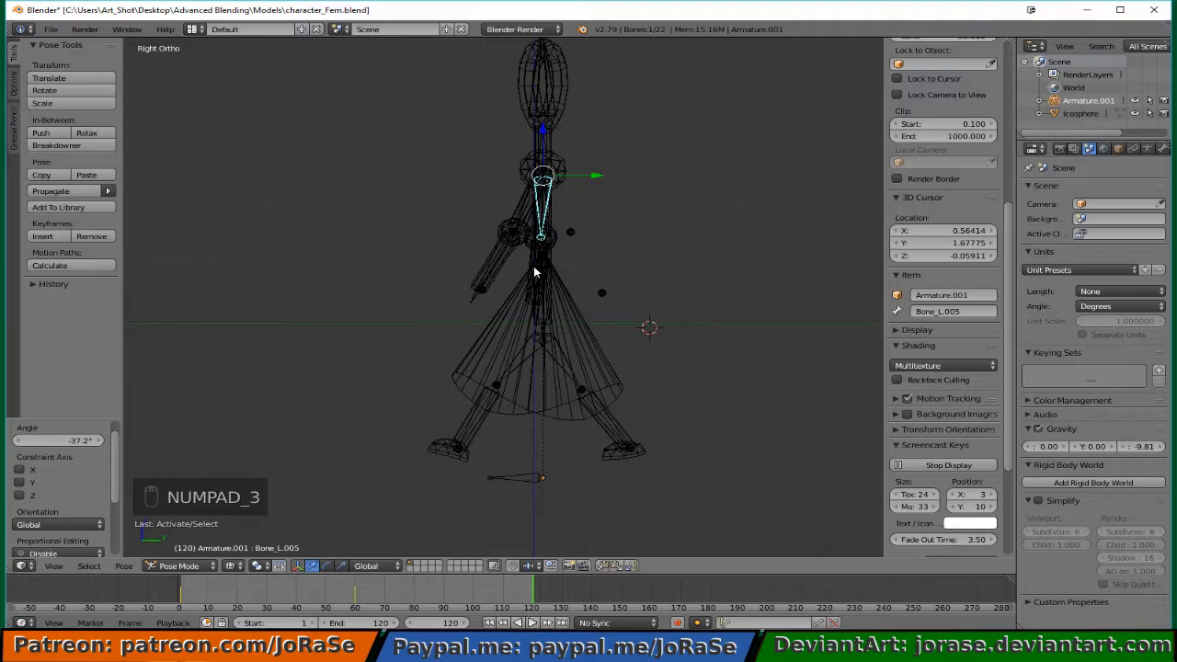
pyautogui.press('r')
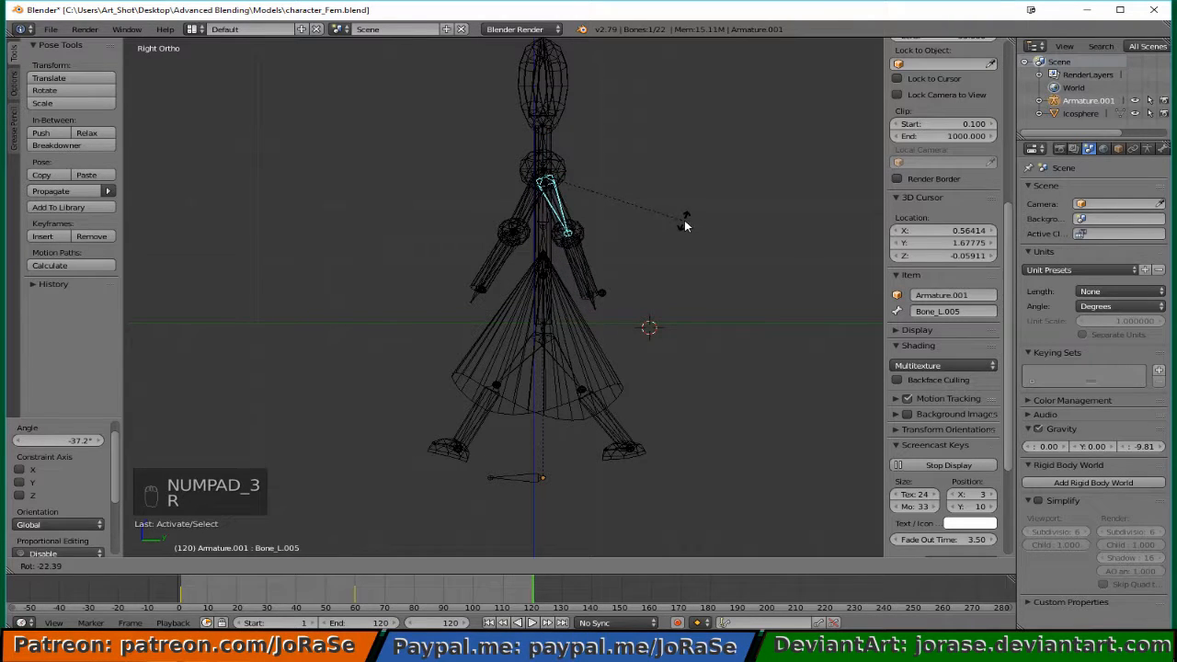
pyautogui.click(681, 219)
# Rotate the left forearm Bone_L.006 about -4.04° in the side view and about -35.8° in the front view to meet its hand marker.
pyautogui.rightClick(579, 259)
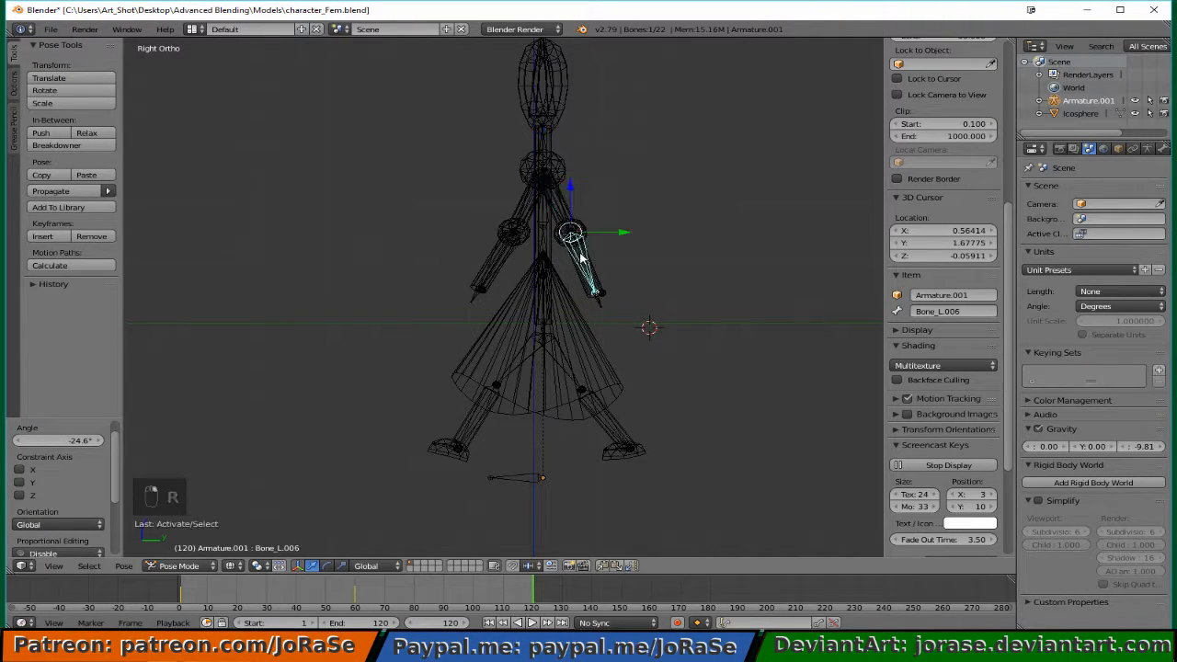
pyautogui.press('r')
pyautogui.click(710, 368)
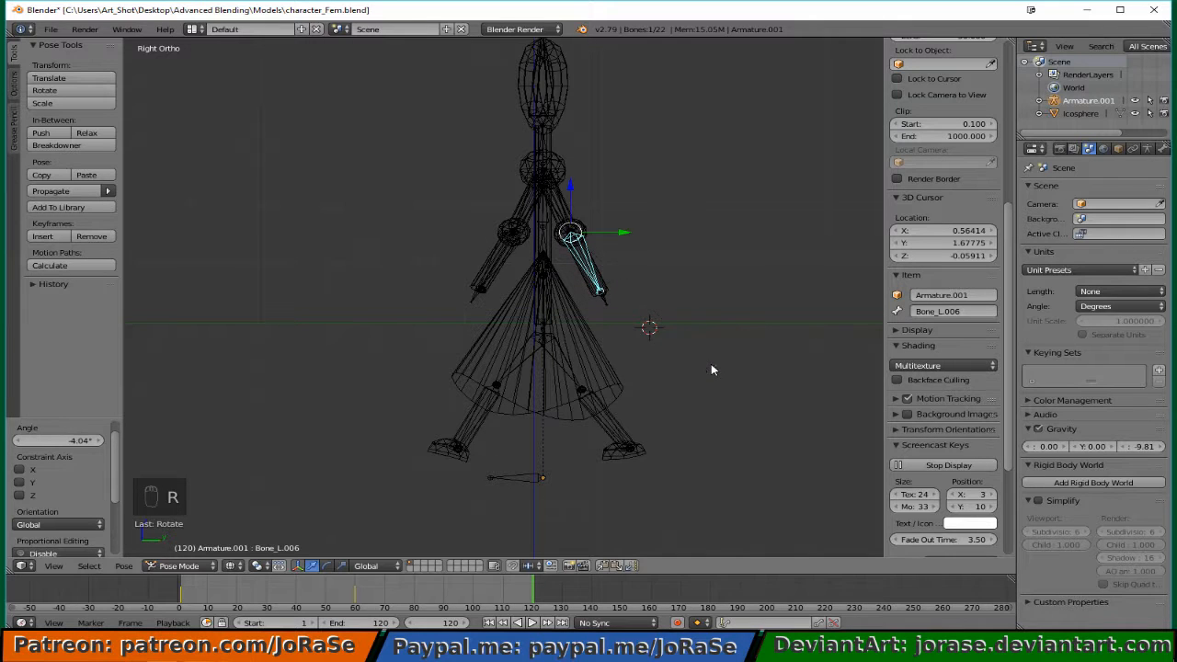
pyautogui.press('KP_1')
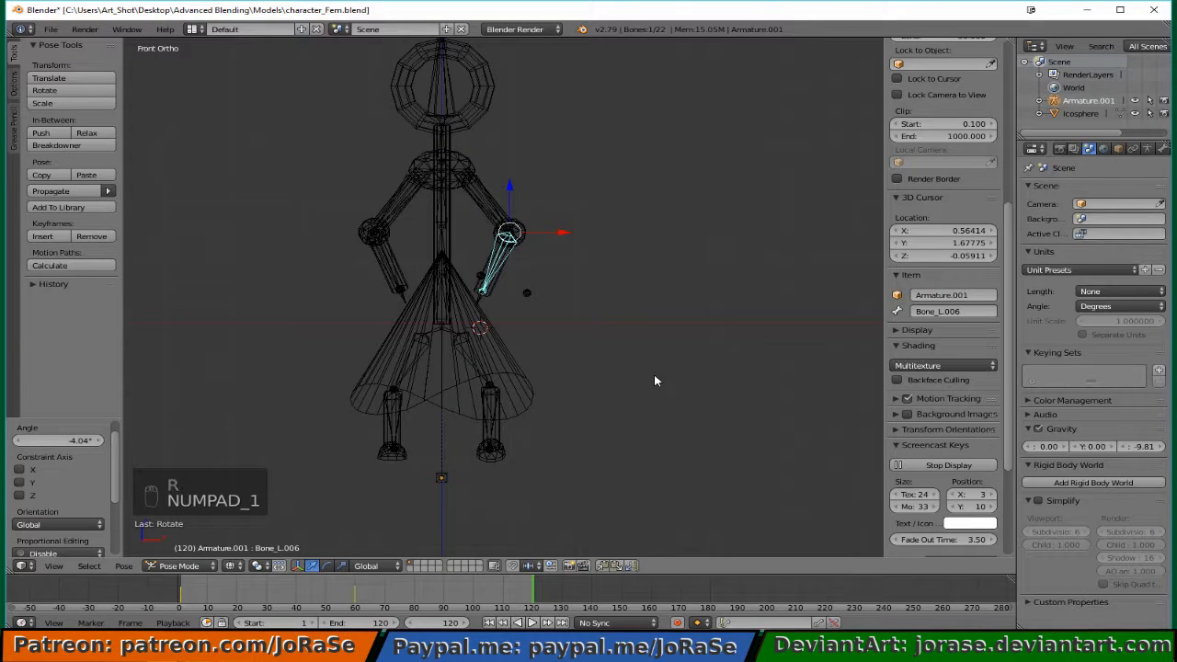
pyautogui.press('r')
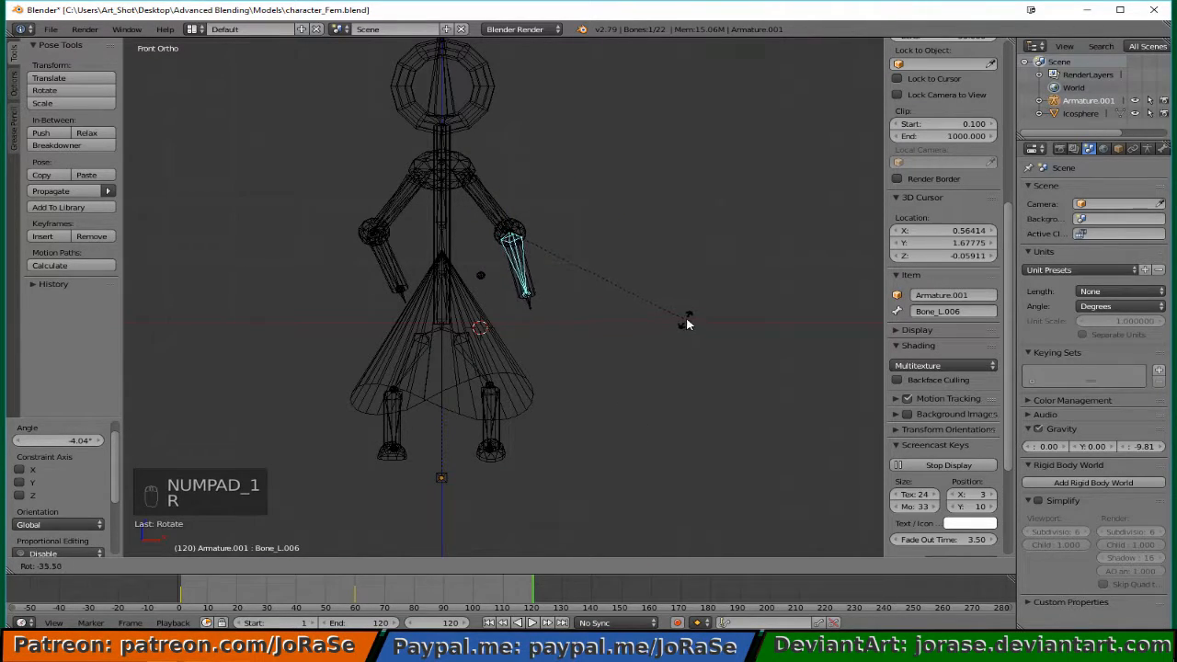
pyautogui.click(686, 324)
# Rotate the head bone Bone.005 about -43.2° in the top view.
pyautogui.rightClick(439, 109)
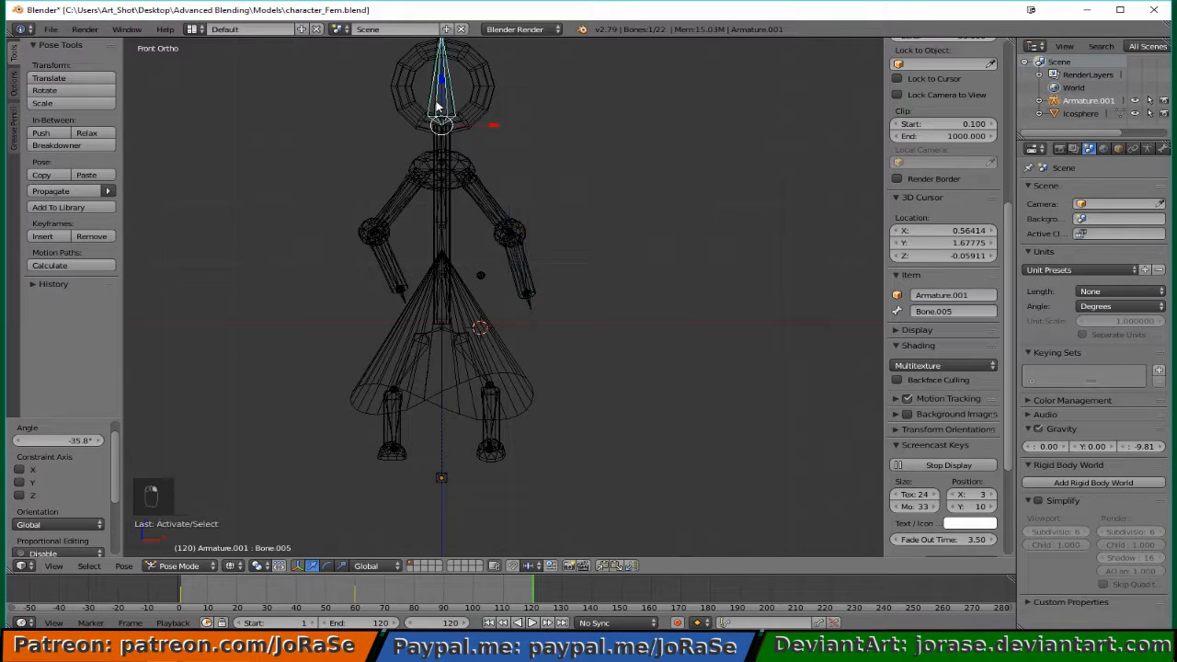
pyautogui.press('KP_7')
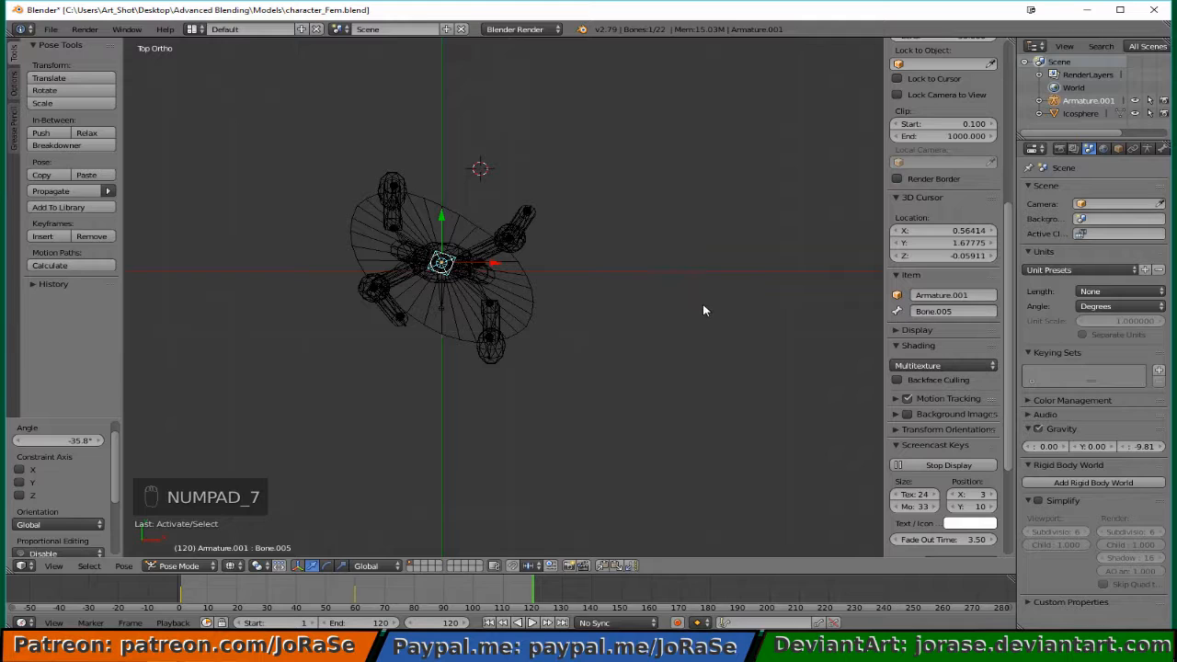
pyautogui.press('r')
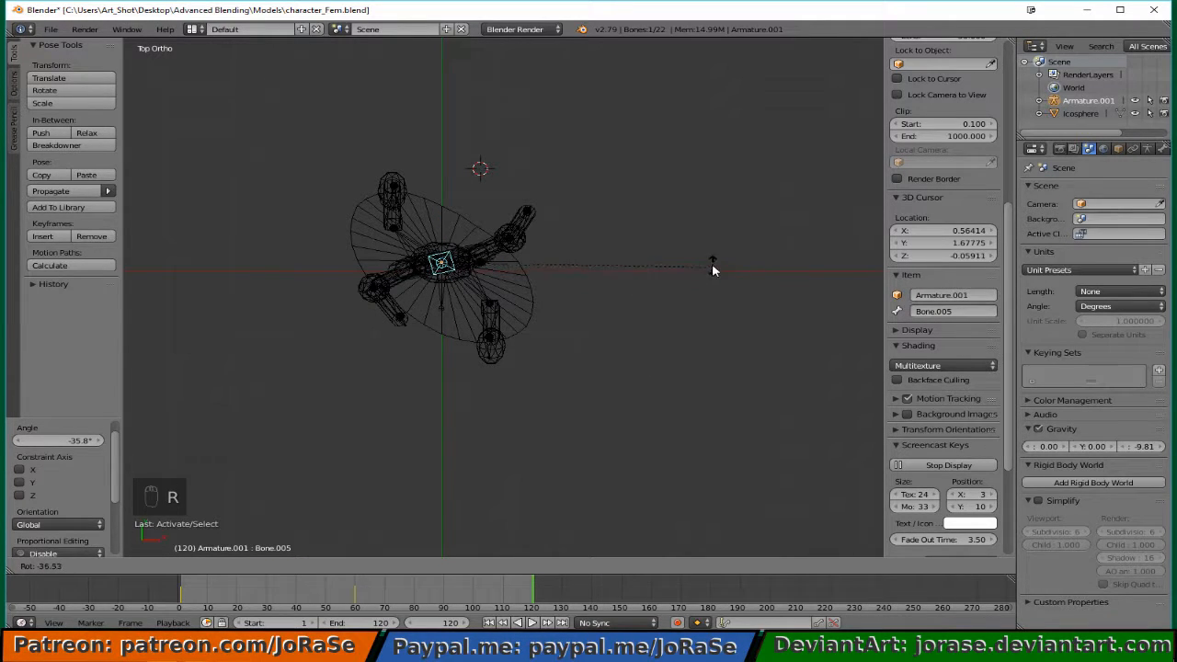
pyautogui.click(718, 239)
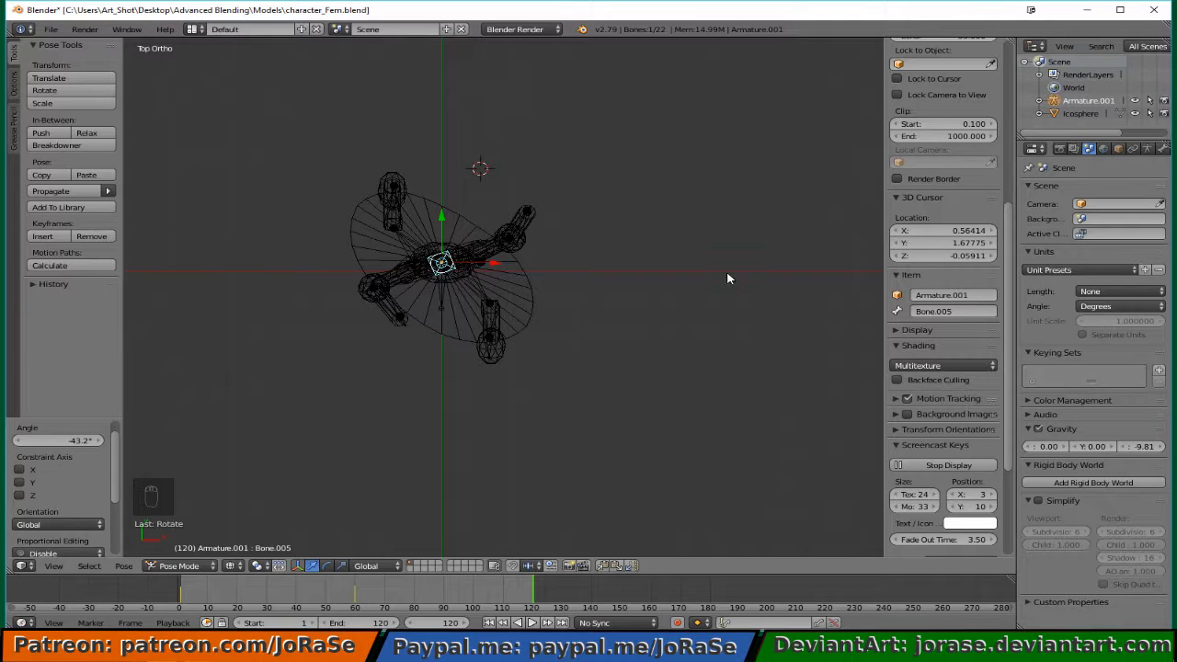
# Select all bones of the armature in Pose Mode and insert a keyframe for them at frame 120.
pyautogui.moveTo(714, 369); pyautogui.dragTo(682, 303, button='middle')
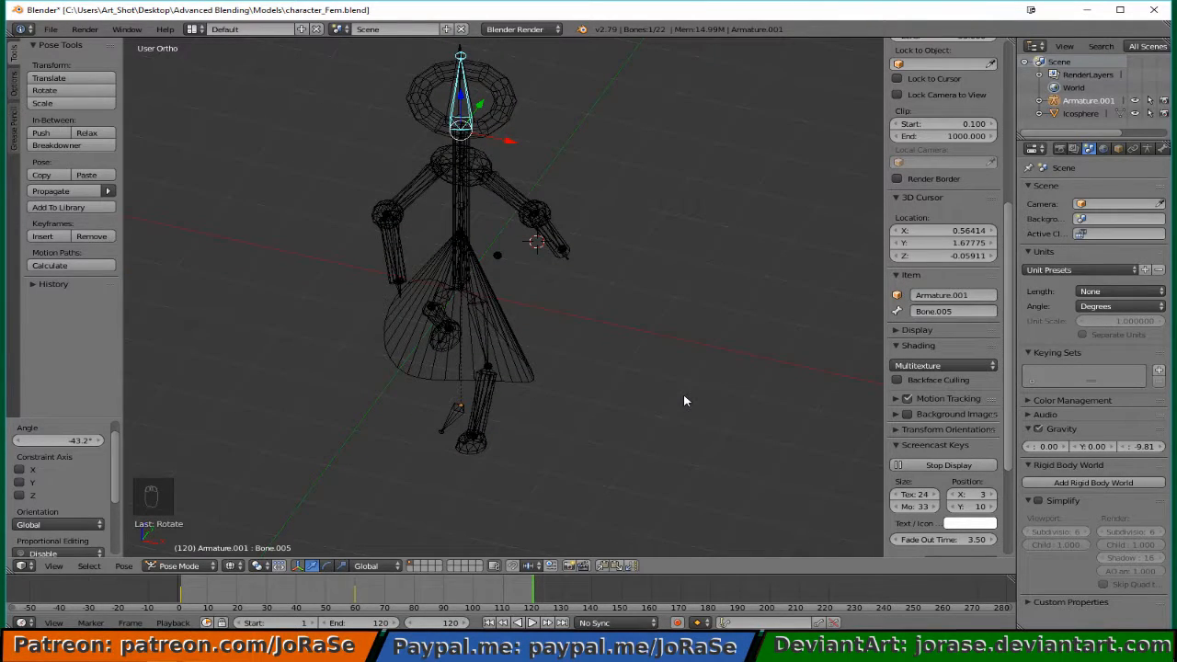
pyautogui.press('Tab')
pyautogui.press('Tab')
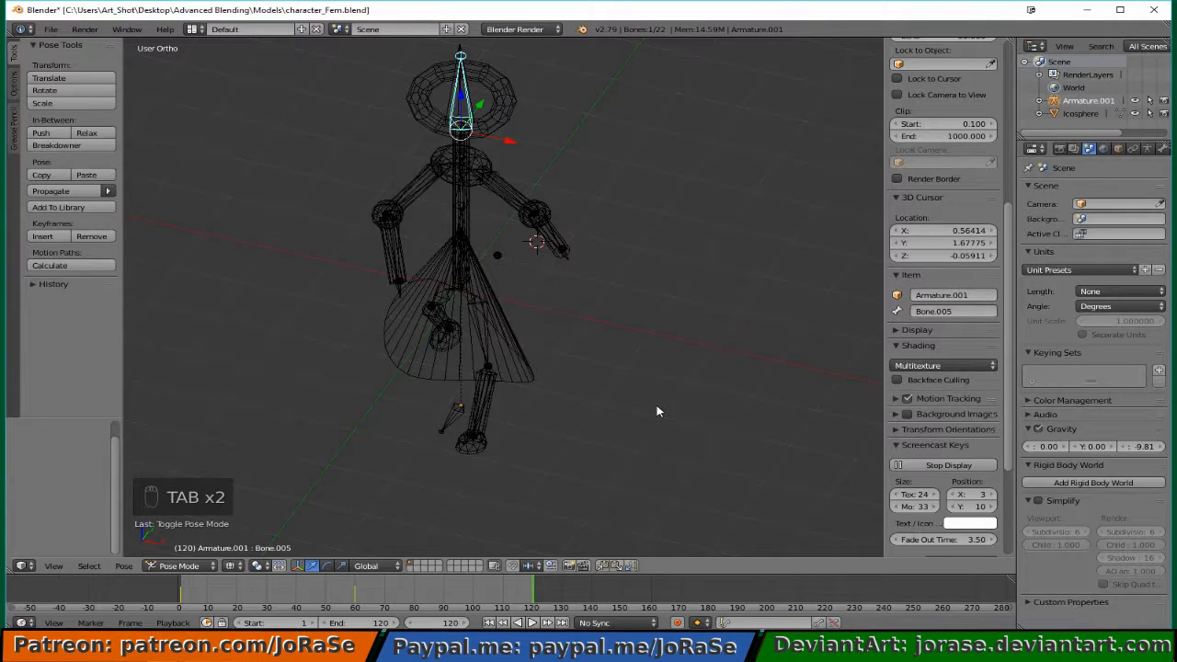
pyautogui.press('a')
pyautogui.press('a')
pyautogui.press('a')
pyautogui.press('a')
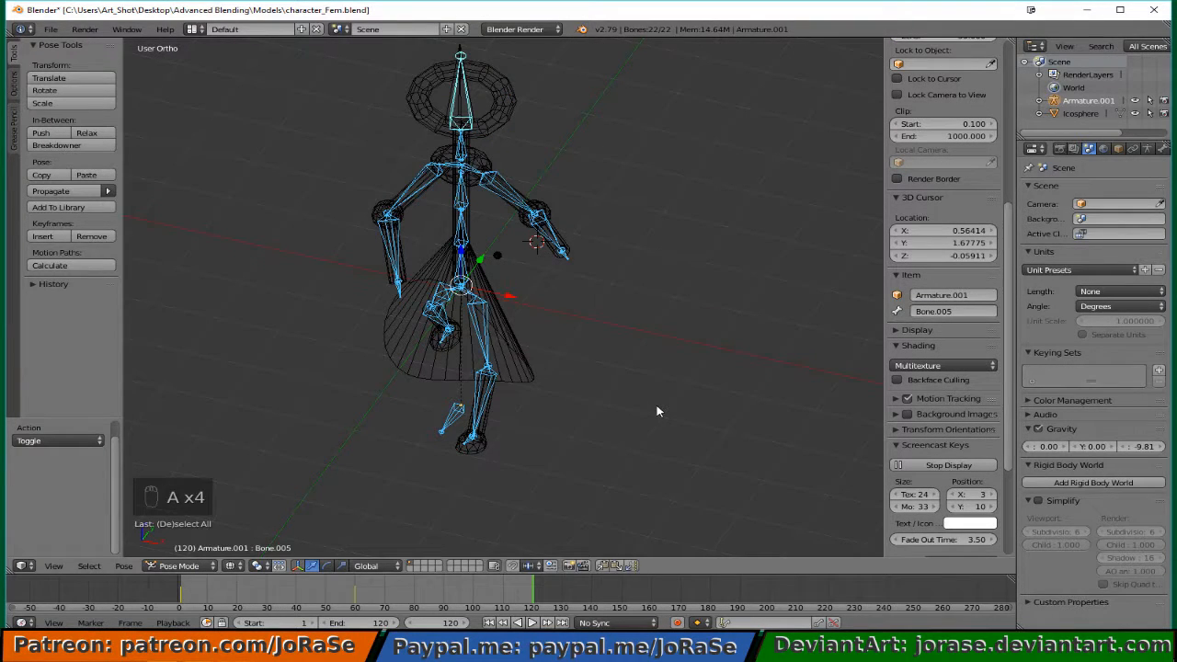
pyautogui.press('i')
pyautogui.click(652, 415)
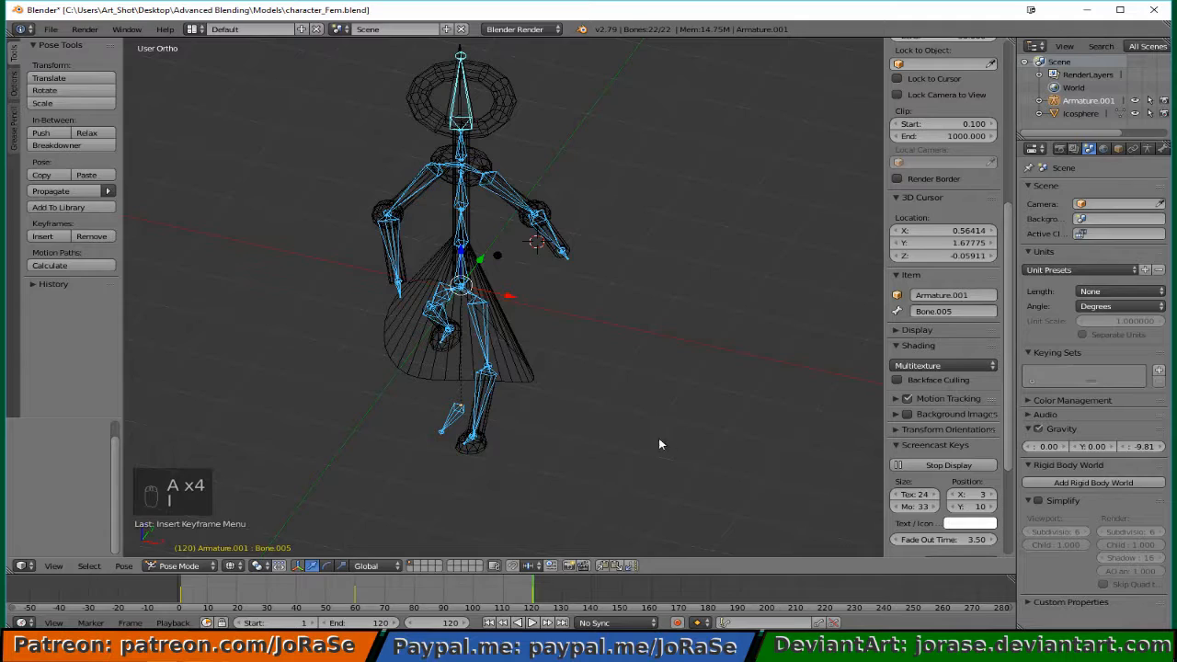
# Step backwards through the walk from frame 120 to frame 14 to review the motion between the keyed poses.
pyautogui.press('Left')
pyautogui.press('Left')
pyautogui.press('Left')
pyautogui.press('Left')
pyautogui.press('Left')
pyautogui.press('Left')
pyautogui.press('Left')
pyautogui.press('Left')
pyautogui.press('Left')
pyautogui.press('Left')
pyautogui.press('Left')
pyautogui.press('Left')
pyautogui.press('Left')
pyautogui.press('Left')
pyautogui.press('Left')
pyautogui.press('Left')
pyautogui.press('Left')
pyautogui.press('Left')
pyautogui.press('Left')
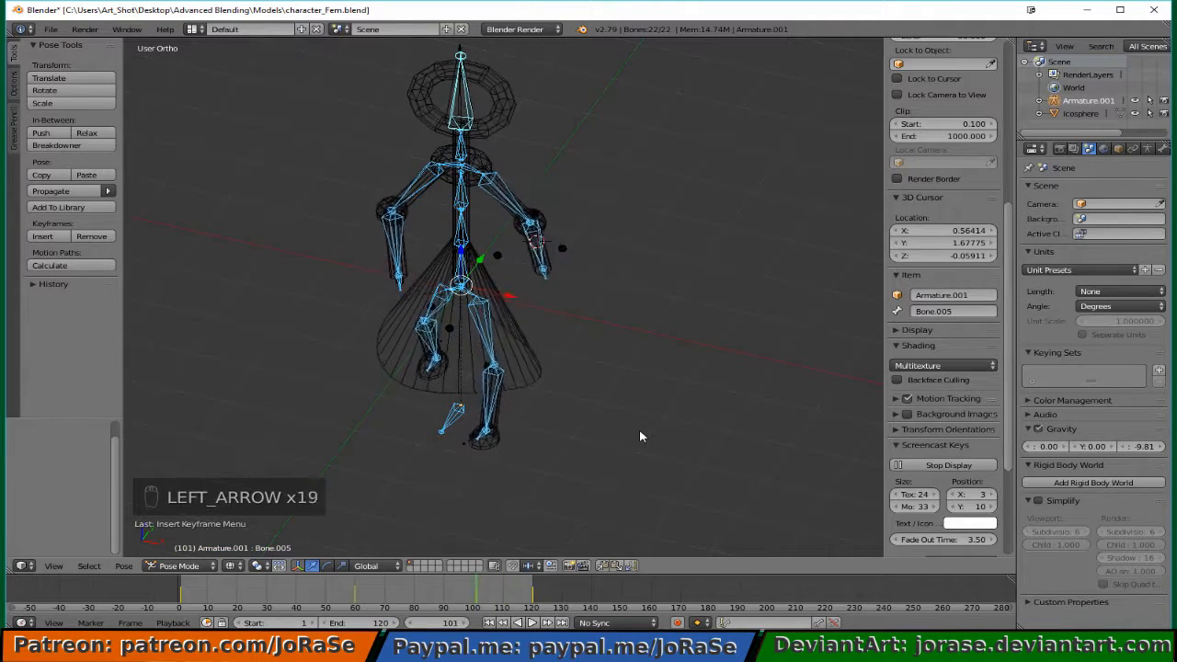
pyautogui.press('Left')
pyautogui.press('Left')
pyautogui.press('Left')
pyautogui.press('Left')
pyautogui.press('Left')
pyautogui.press('Left')
pyautogui.press('Left')
pyautogui.press('Left')
pyautogui.press('Left')
pyautogui.press('Left')
pyautogui.press('Left')
pyautogui.press('Left')
pyautogui.press('Left')
pyautogui.press('Left')
pyautogui.press('Left')
pyautogui.press('Left')
pyautogui.press('Left')
pyautogui.press('Left')
pyautogui.press('Left')
pyautogui.press('Left')
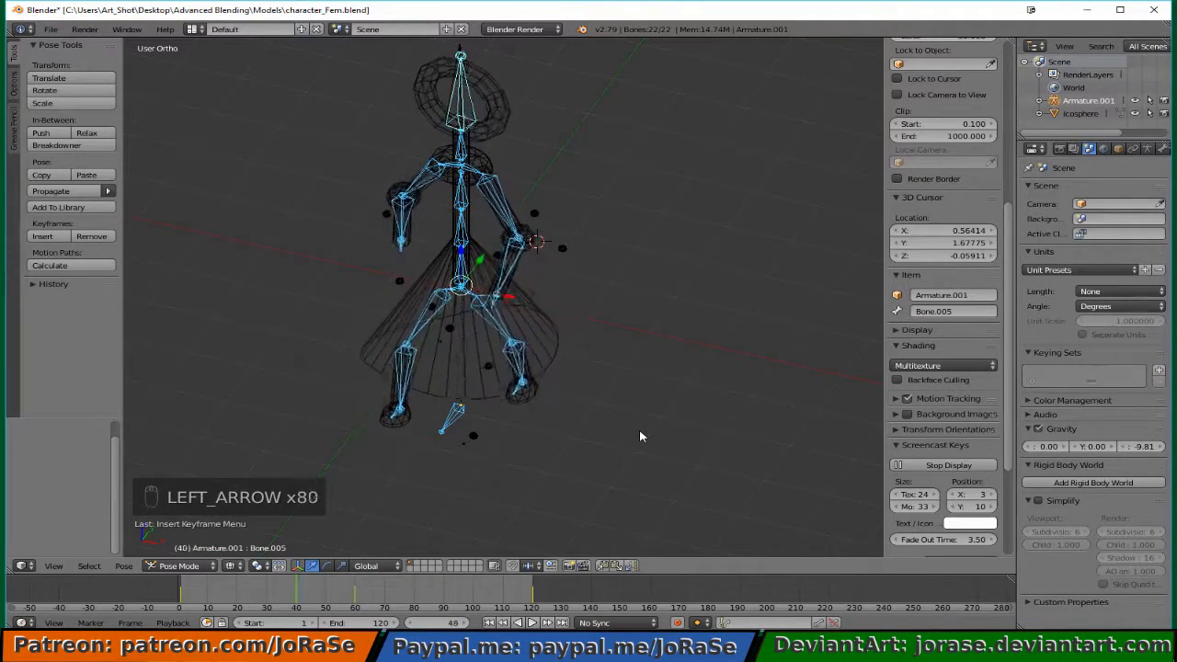
pyautogui.press('Left')
pyautogui.press('Left')
pyautogui.press('Left')
pyautogui.press('Left')
pyautogui.press('Left')
pyautogui.press('Left')
pyautogui.press('Left')
pyautogui.press('Left')
pyautogui.press('Left')
pyautogui.press('Left')
pyautogui.press('Left')
pyautogui.press('Left')
pyautogui.press('Left')
pyautogui.press('Left')
pyautogui.press('Left')
pyautogui.press('Left')
pyautogui.press('Left')
pyautogui.press('Left')
pyautogui.press('Left')
pyautogui.press('Left')
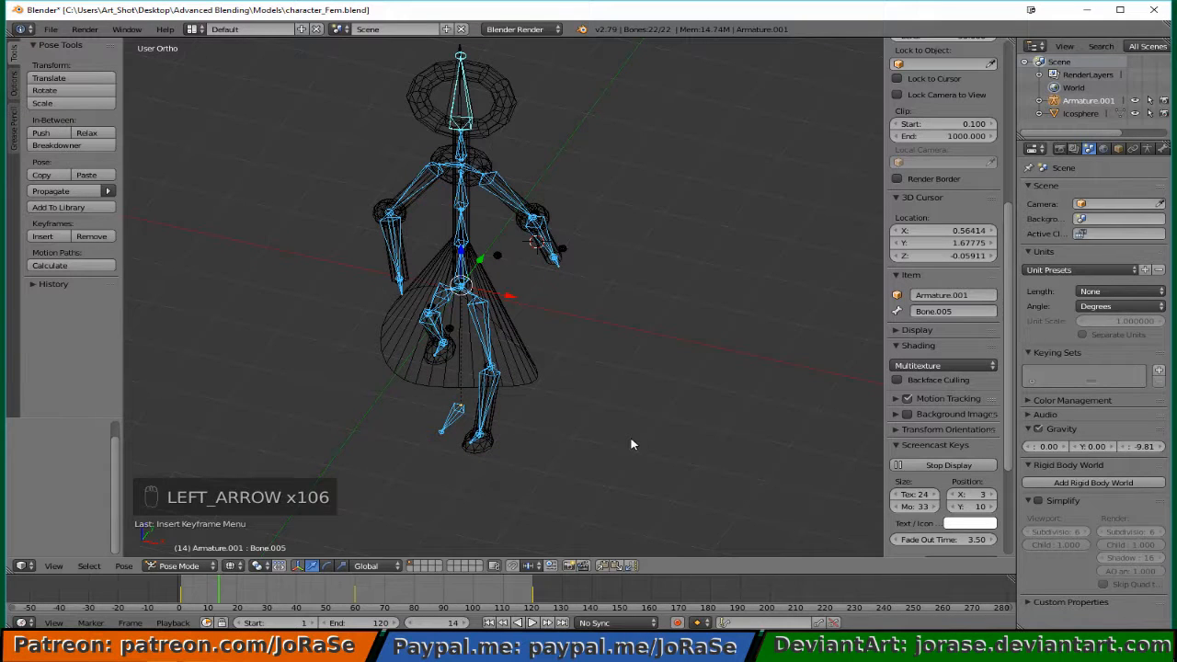
# Advance the animation frame by frame to frame 30, midway to the stride keyed at frame 60.
pyautogui.press('Right')
pyautogui.press('Right')
pyautogui.press('Right')
pyautogui.press('Right')
pyautogui.press('Right')
pyautogui.press('Right')
pyautogui.press('Right')
pyautogui.press('Right')
pyautogui.press('Right')
pyautogui.press('Right')
pyautogui.press('Right')
pyautogui.press('Right')
pyautogui.press('Right')
pyautogui.press('Right')
pyautogui.press('Right')
pyautogui.press('Right')
pyautogui.press('Left')
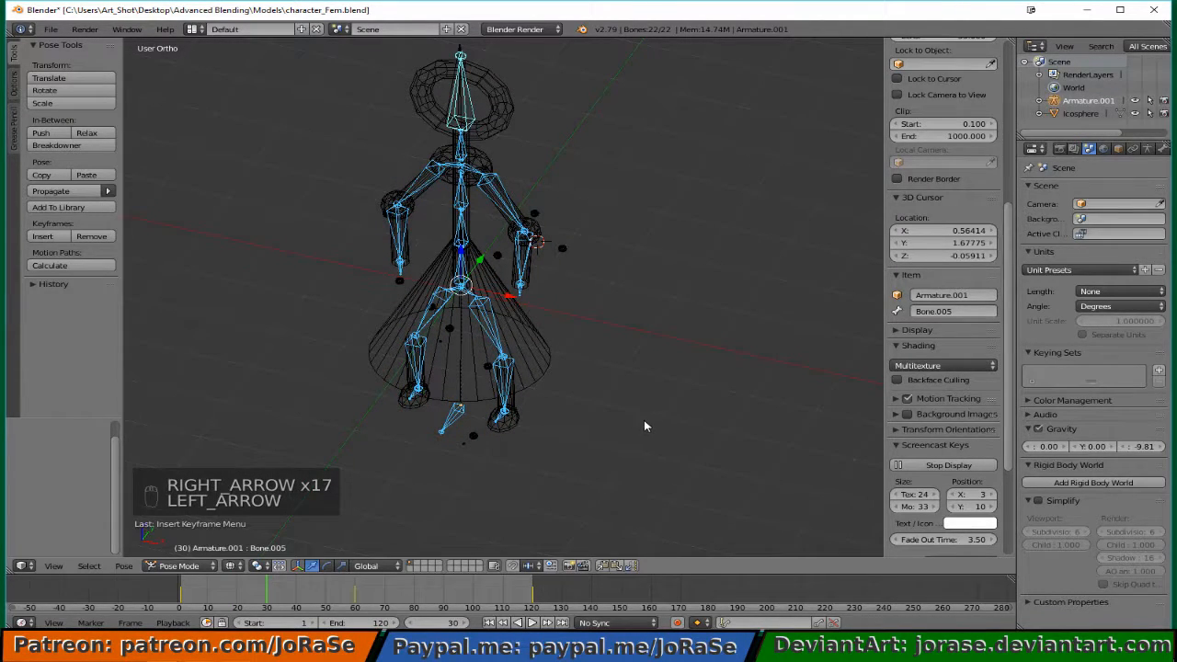
# Rotate the right thigh Bone_R.001 about 18.7° in the side view so the leg swings forward at frame 30.
pyautogui.moveTo(643, 426); pyautogui.dragTo(585, 383, button='middle')
pyautogui.press('KP_3')
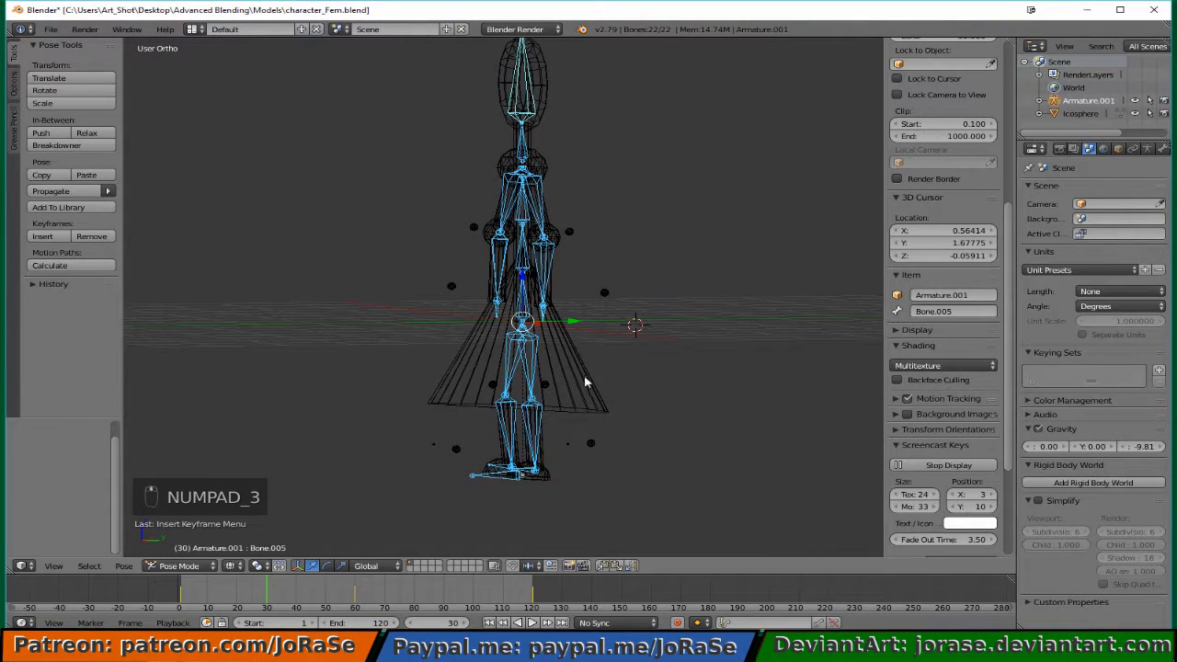
pyautogui.rightClick(543, 370)
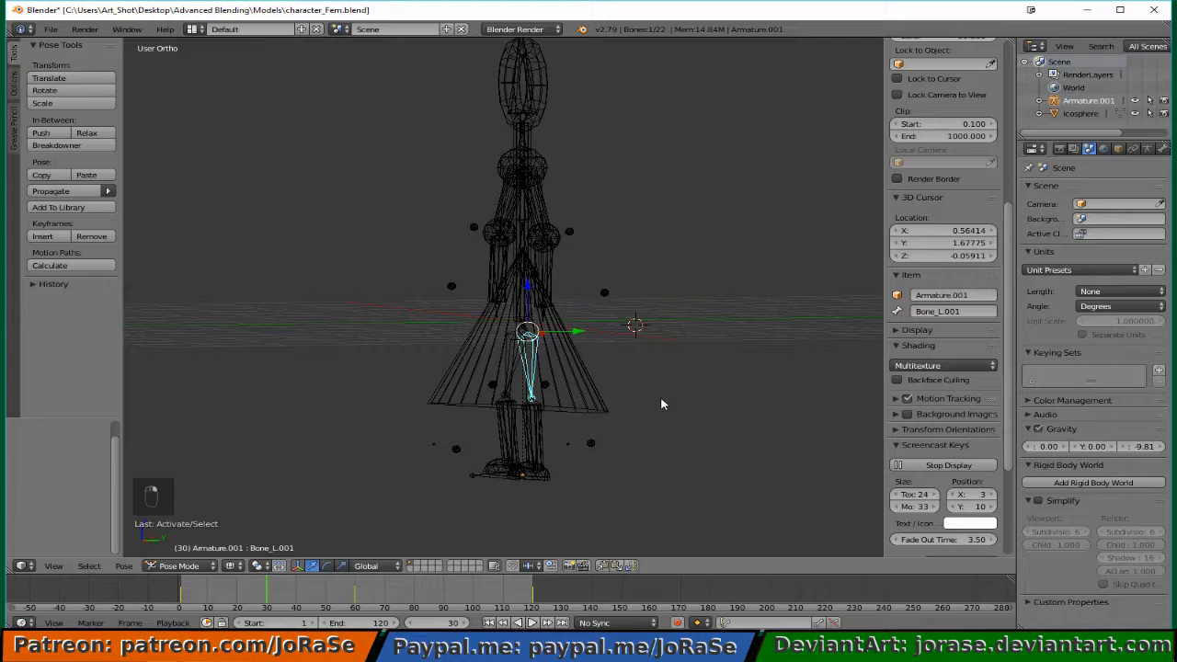
pyautogui.moveTo(625, 397); pyautogui.dragTo(624, 439, button='middle')
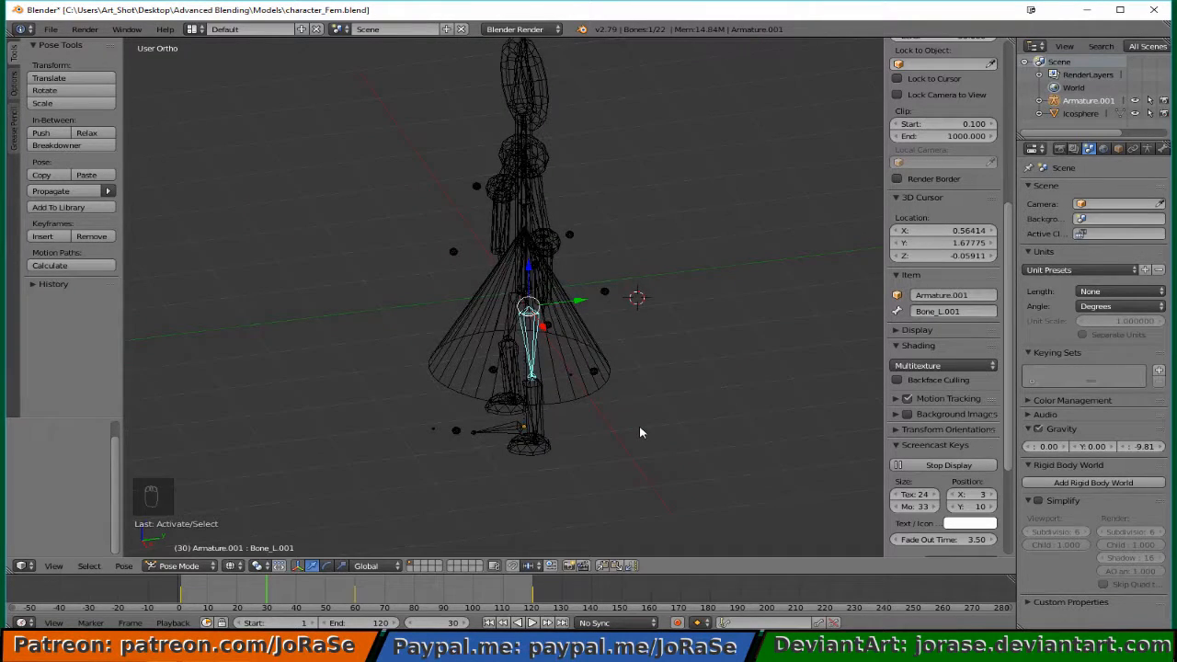
pyautogui.press('KP_3')
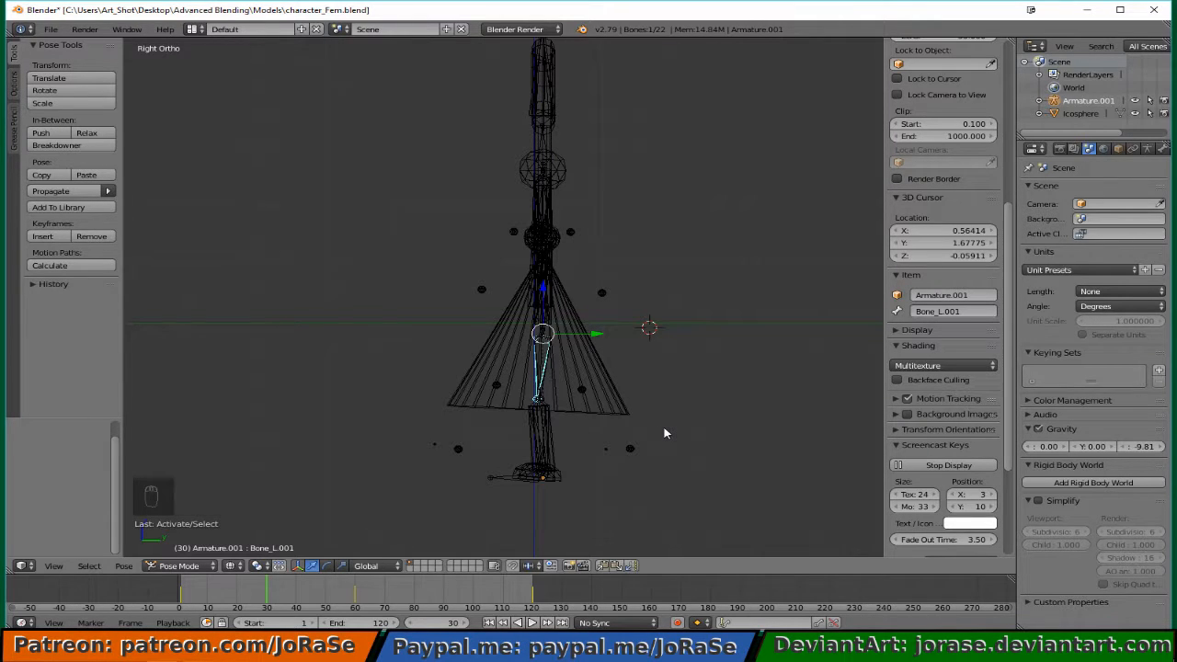
pyautogui.moveTo(484, 425); pyautogui.dragTo(564, 447, button='middle')
pyautogui.rightClick(457, 365)
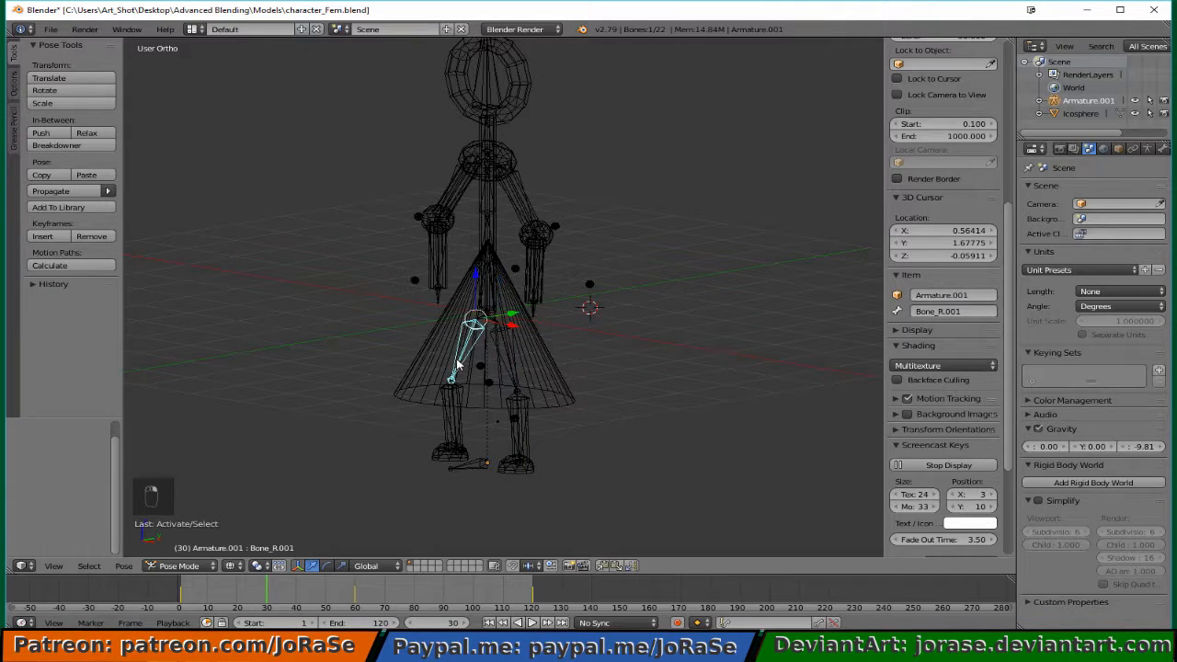
pyautogui.press('KP_3')
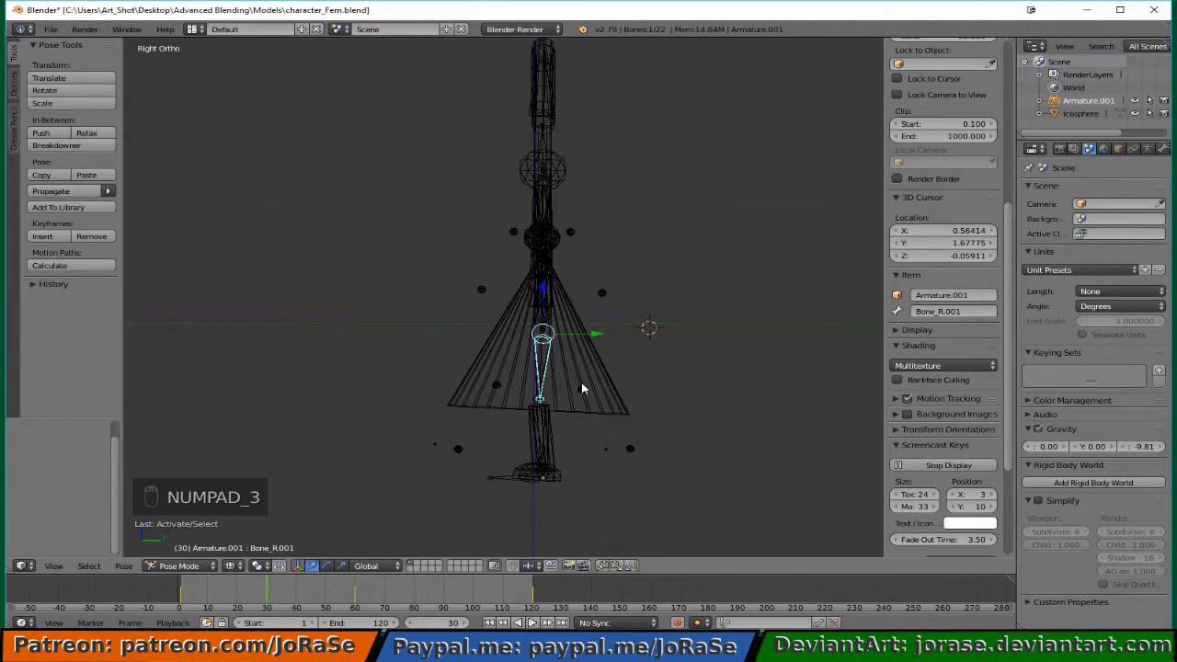
pyautogui.press('r')
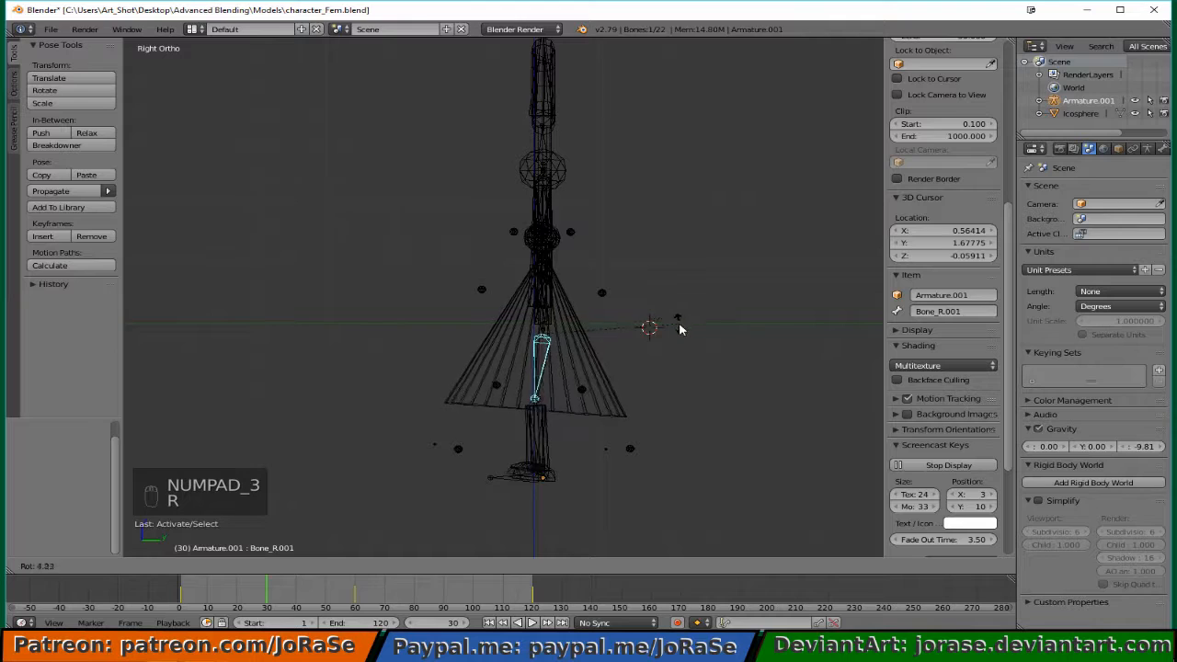
pyautogui.click(666, 359)
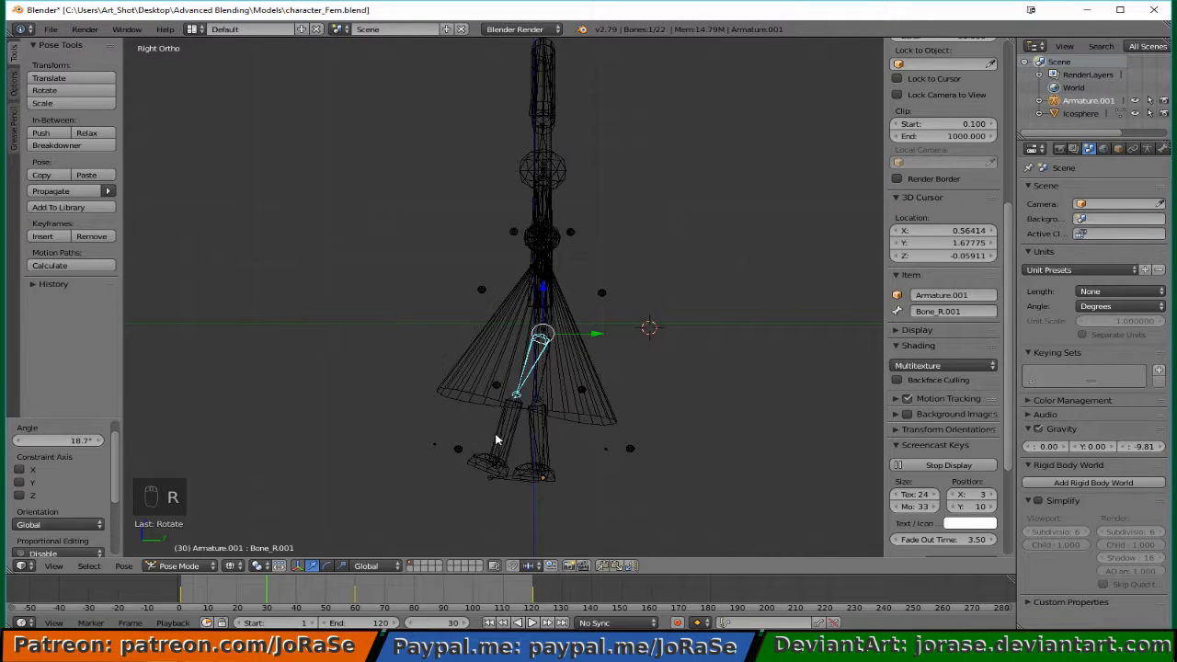
# Rotate the right shin Bone_R.002 about -46.2° in the side view to bend the knee and lift the foot.
pyautogui.rightClick(497, 440)
pyautogui.press('r')
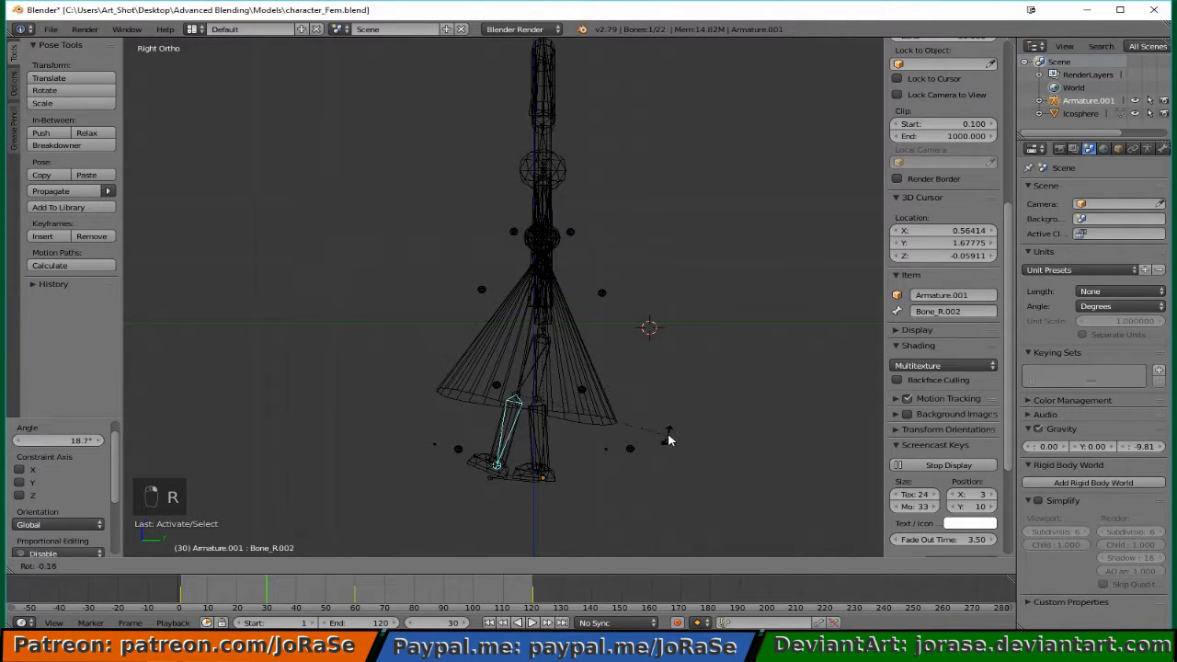
pyautogui.click(731, 288)
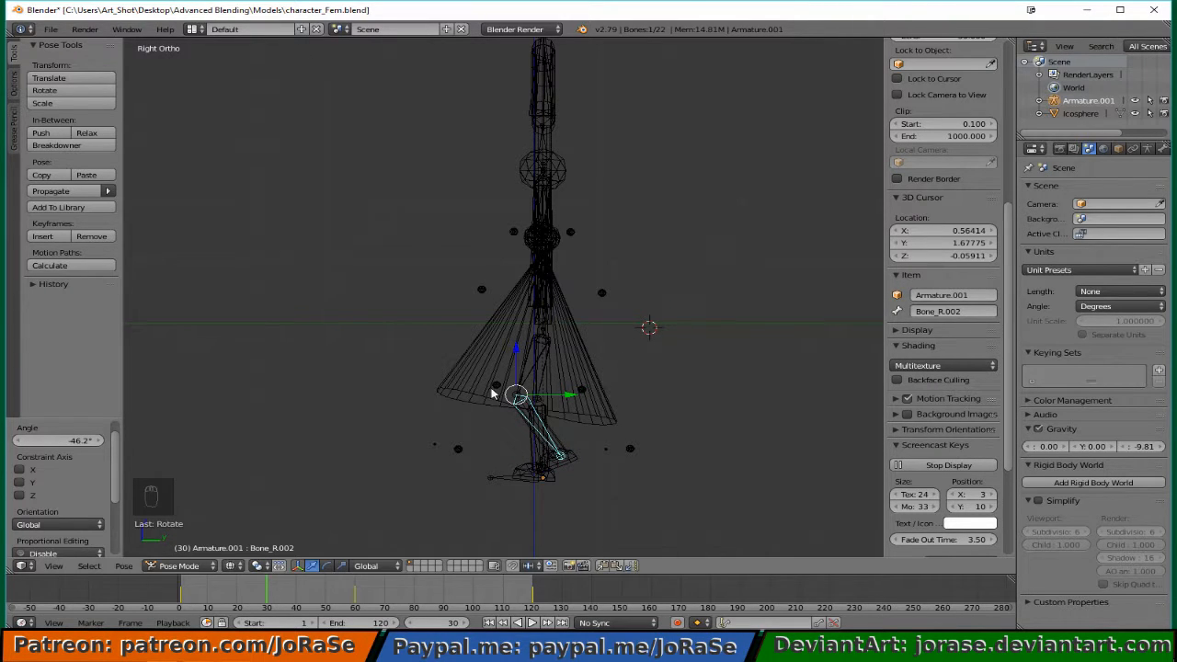
# Rotate the left foot Bone_L.003 about -6.21° in the side view to level it on the ground.
pyautogui.rightClick(538, 449)
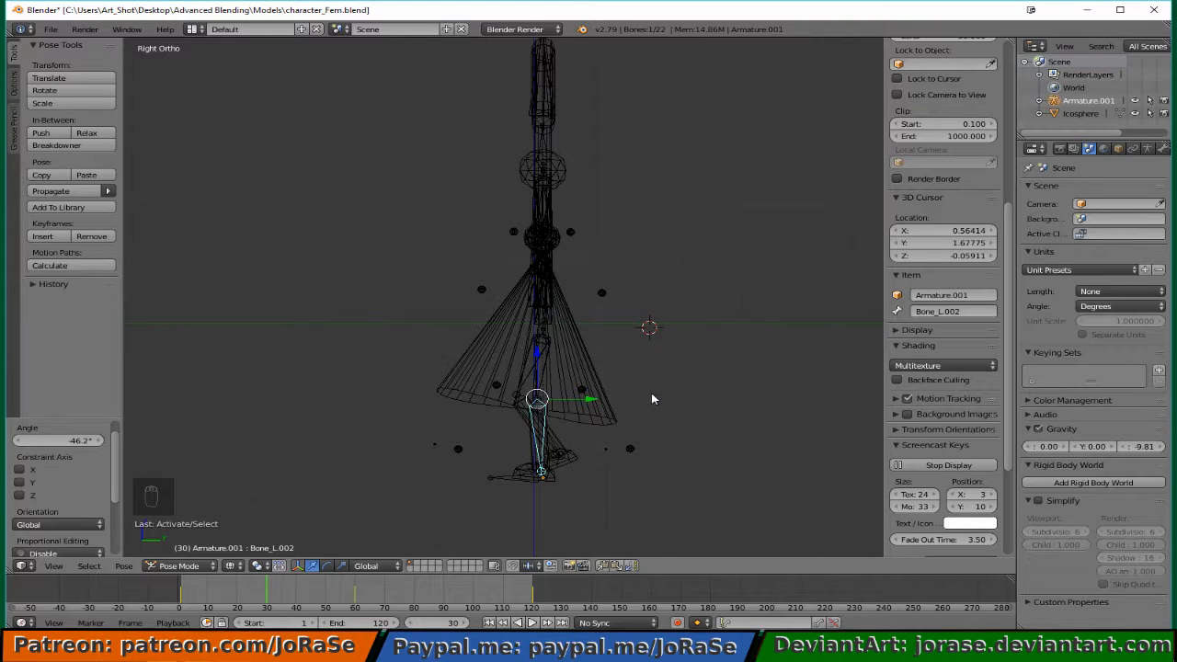
pyautogui.rightClick(529, 477)
pyautogui.press('r')
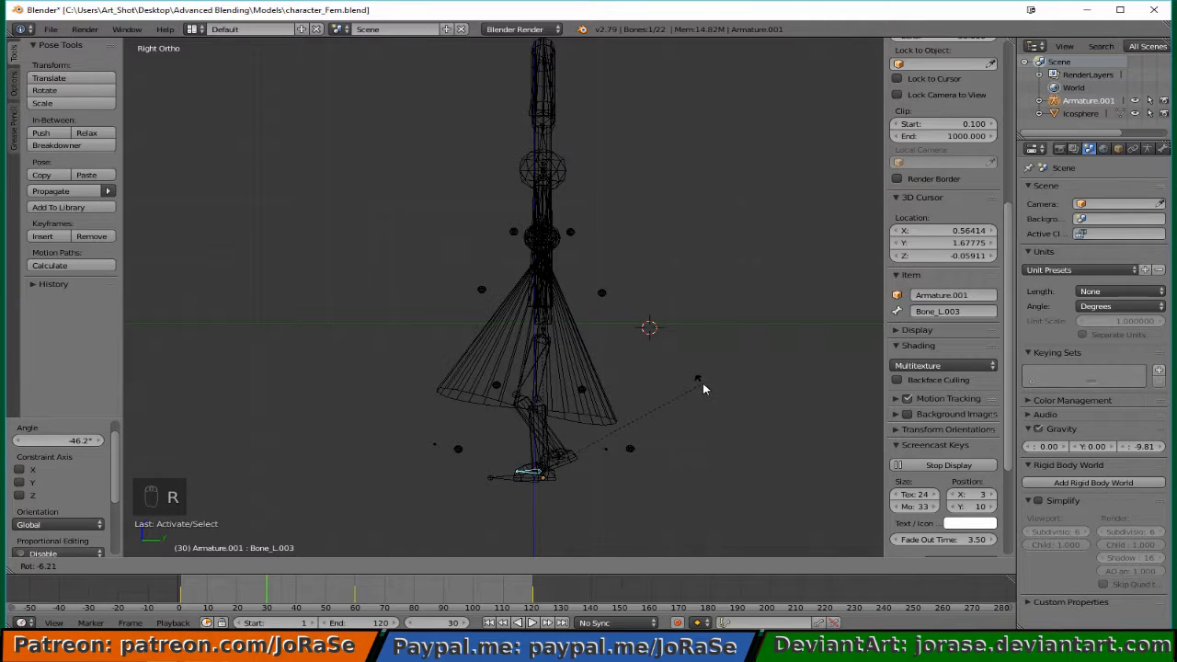
pyautogui.click(701, 384)
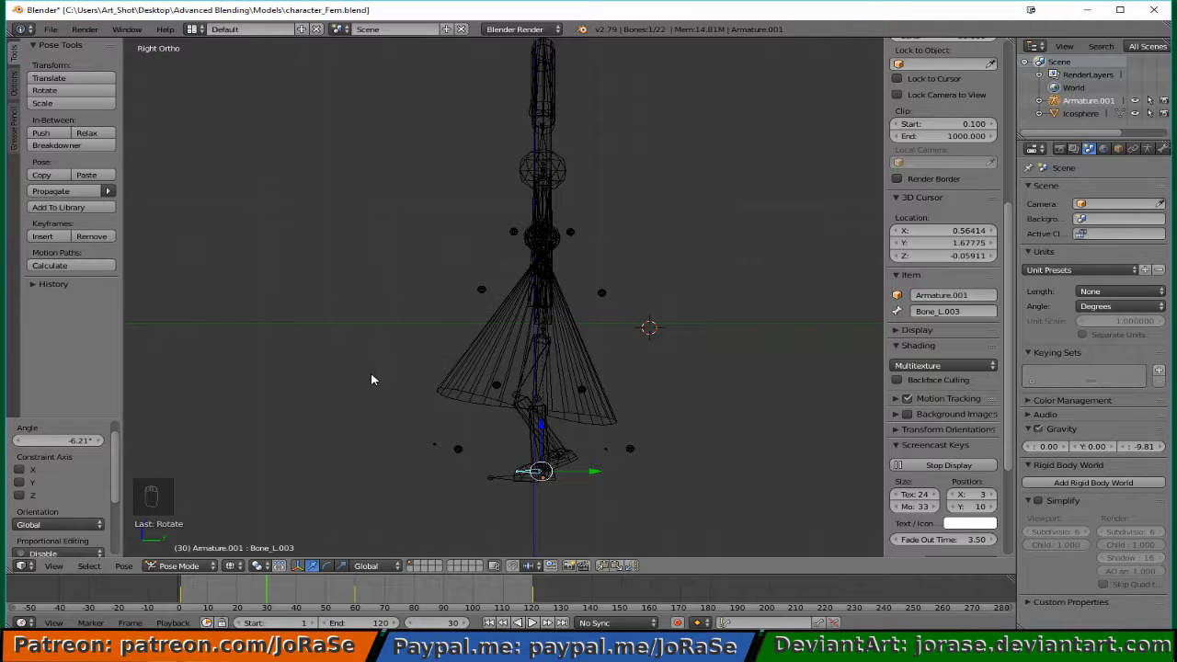
# Rotate the right forearm Bone_R.006 about 21.8° in the side view to bend it at the elbow.
pyautogui.press('a')
pyautogui.press('a')
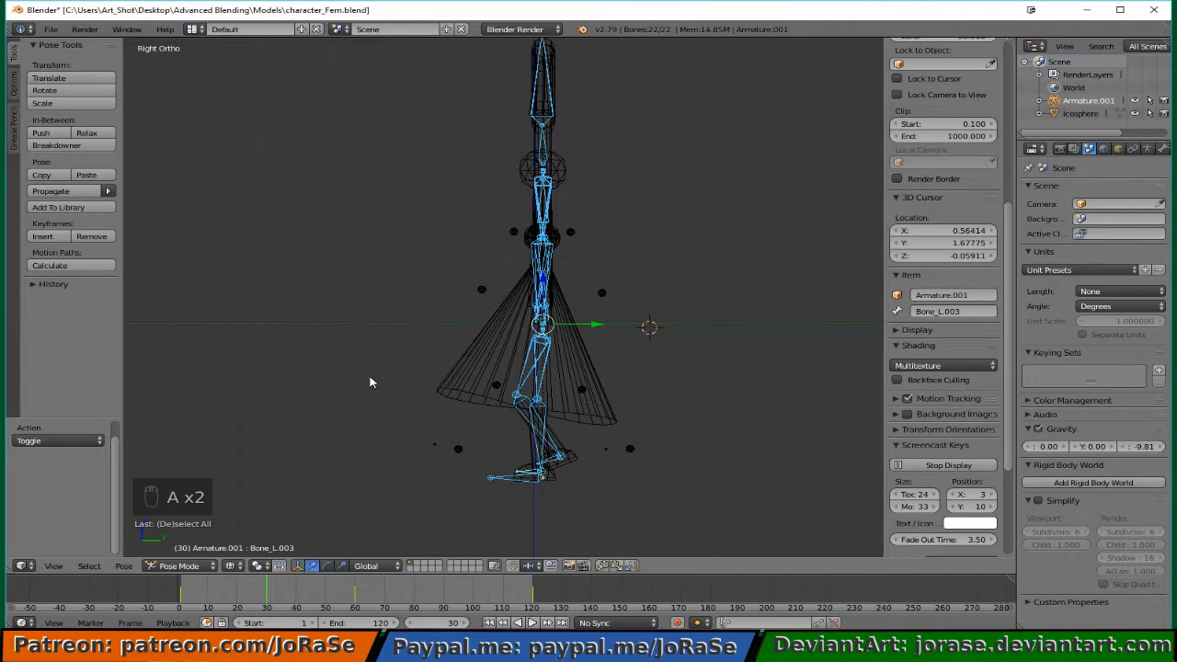
pyautogui.moveTo(317, 400); pyautogui.dragTo(388, 403, button='middle')
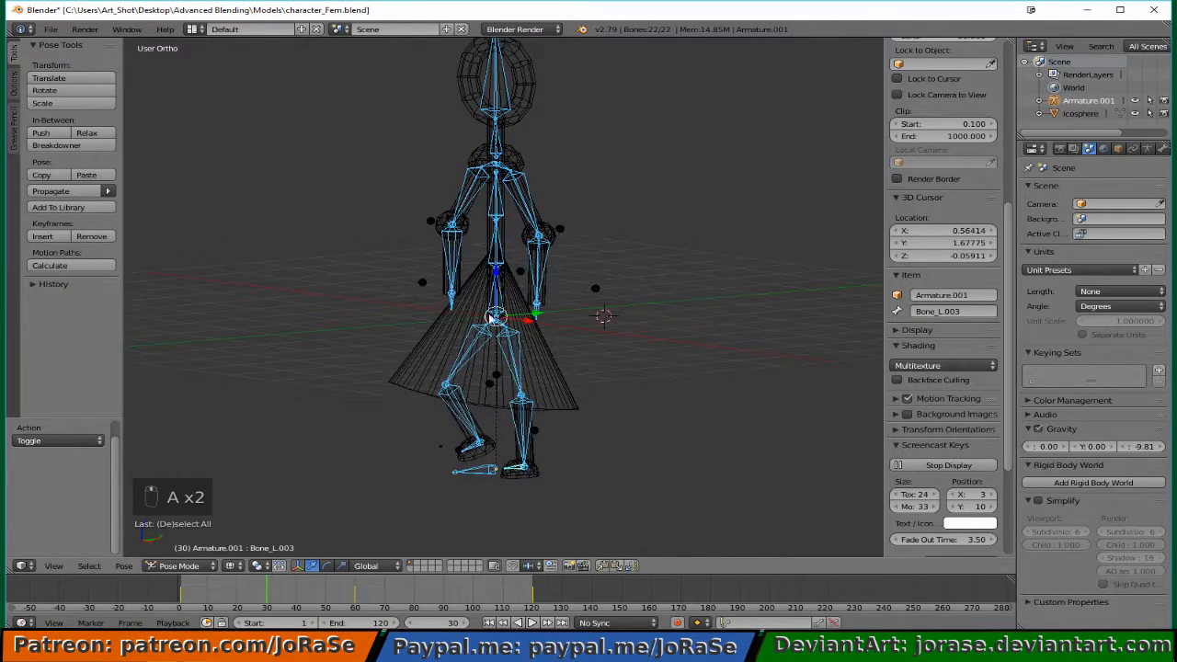
pyautogui.moveTo(505, 303); pyautogui.dragTo(501, 267, button='middle')
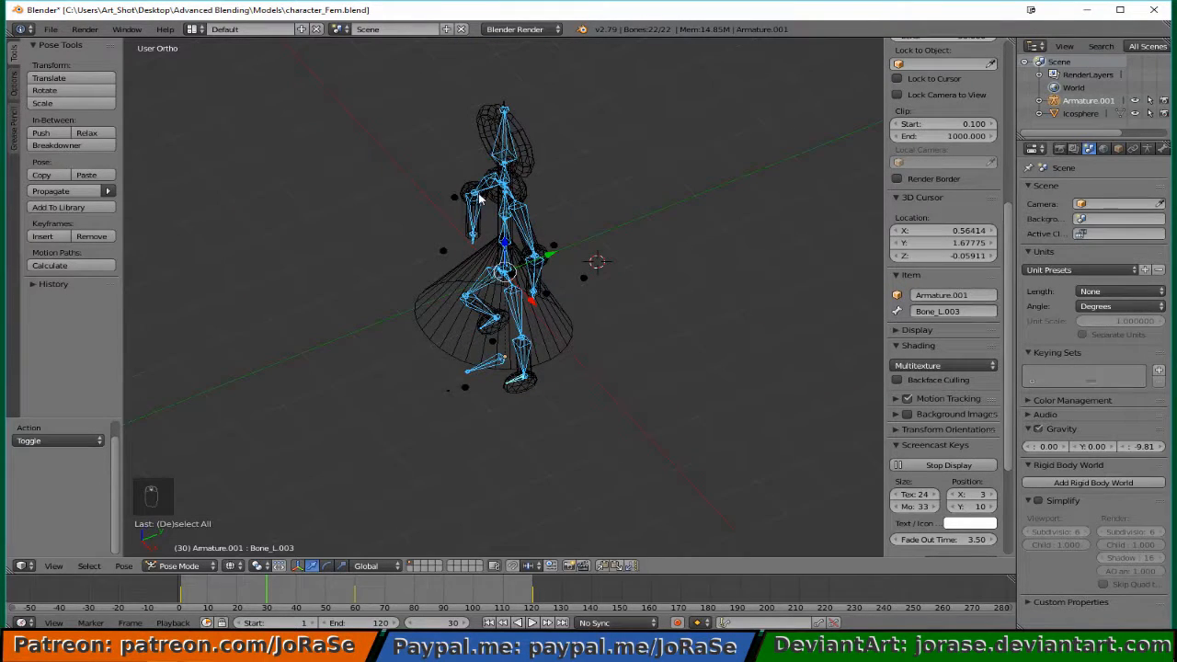
pyautogui.rightClick(470, 220)
pyautogui.press('KP_3')
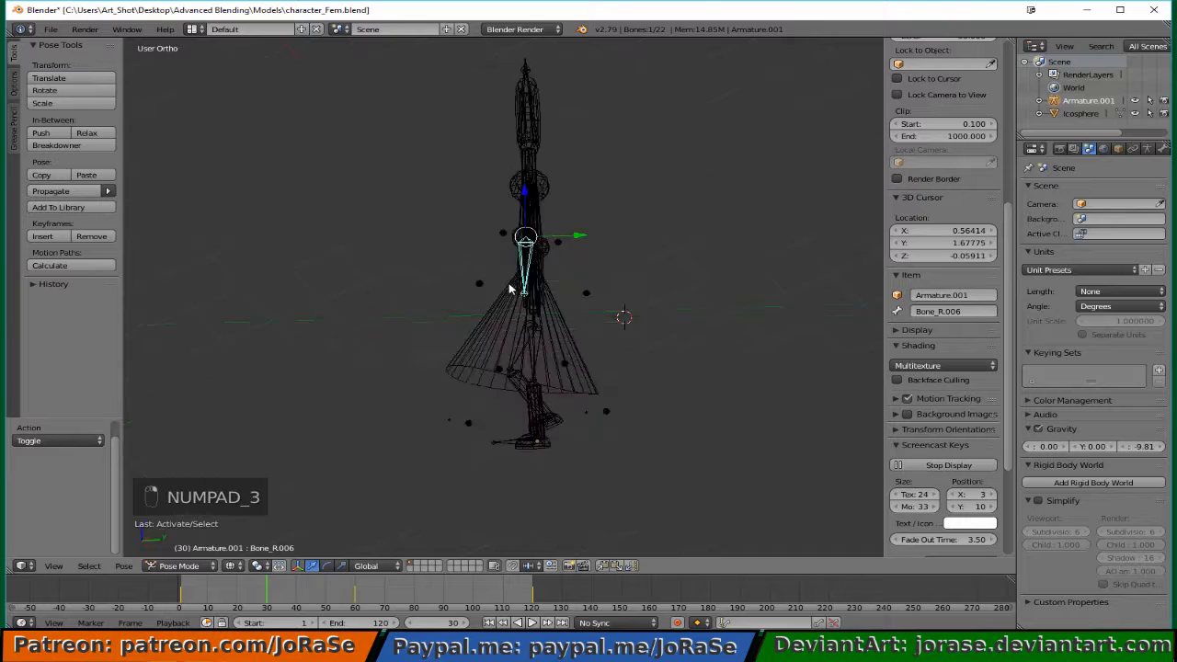
pyautogui.press('r')
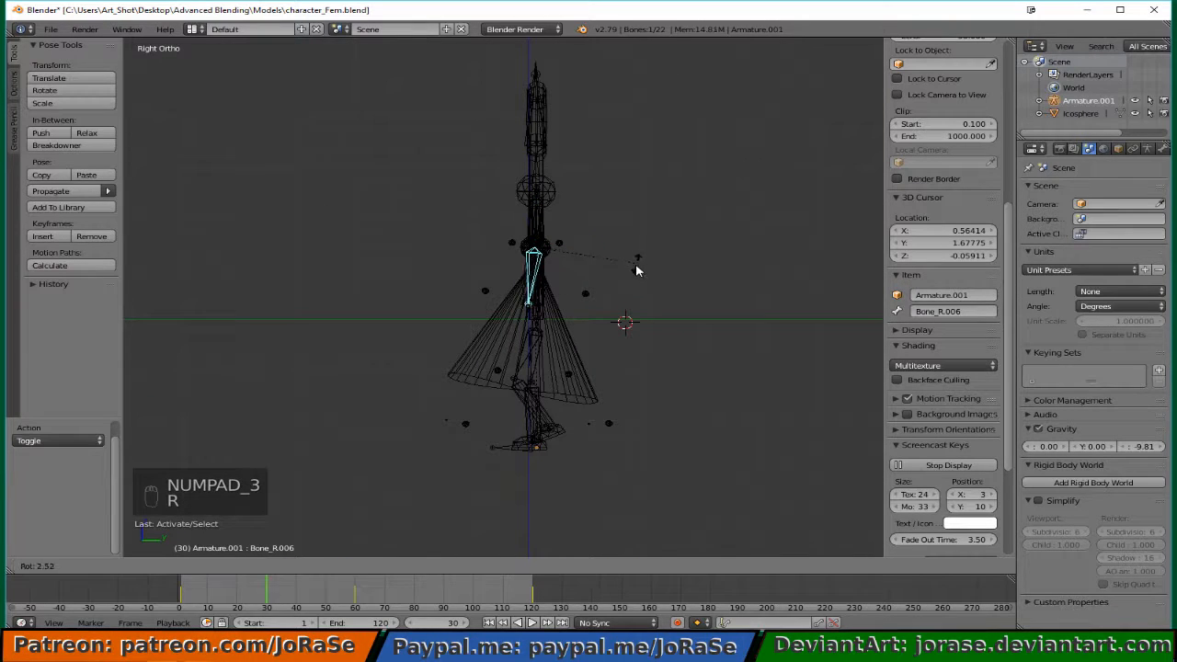
pyautogui.click(625, 296)
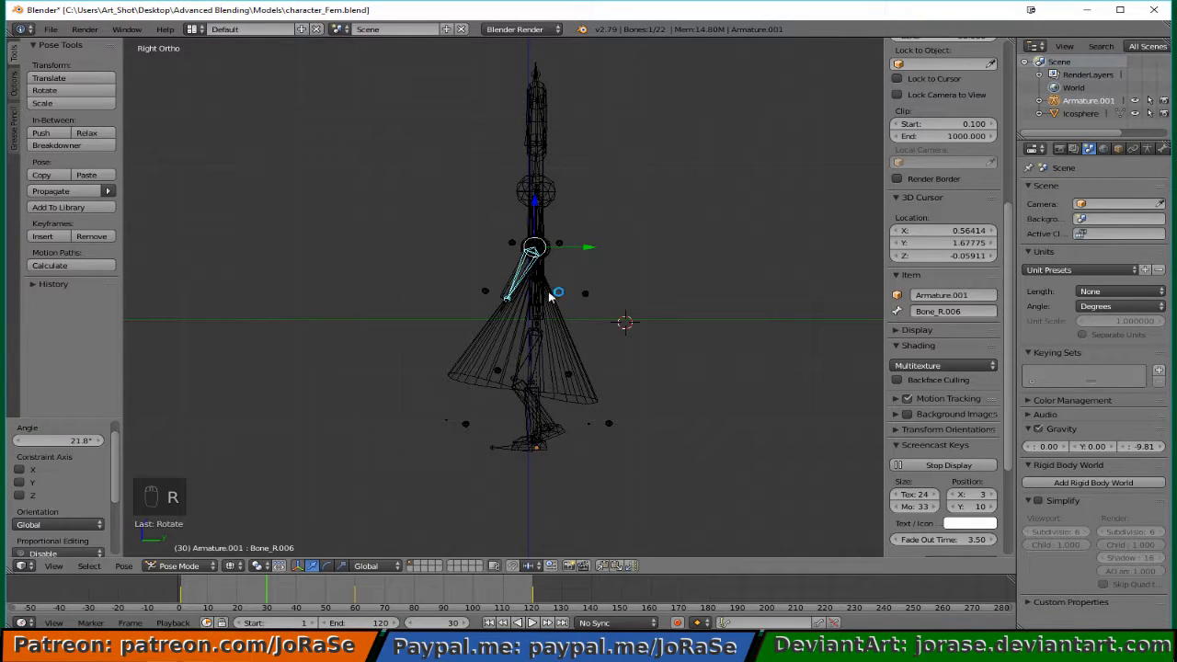
# Rotate the left upper arm Bone_L.005 about 13.3° around the global X axis.
pyautogui.moveTo(520, 324); pyautogui.dragTo(549, 227, button='middle')
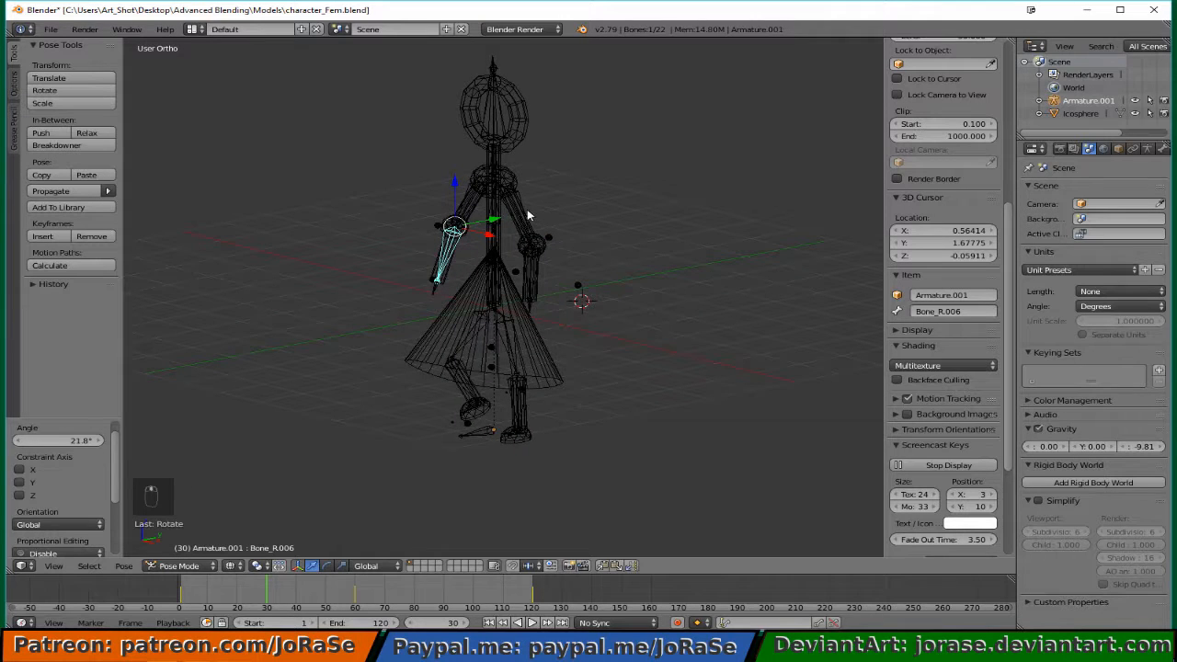
pyautogui.rightClick(529, 216)
pyautogui.press('r')
pyautogui.press('x')
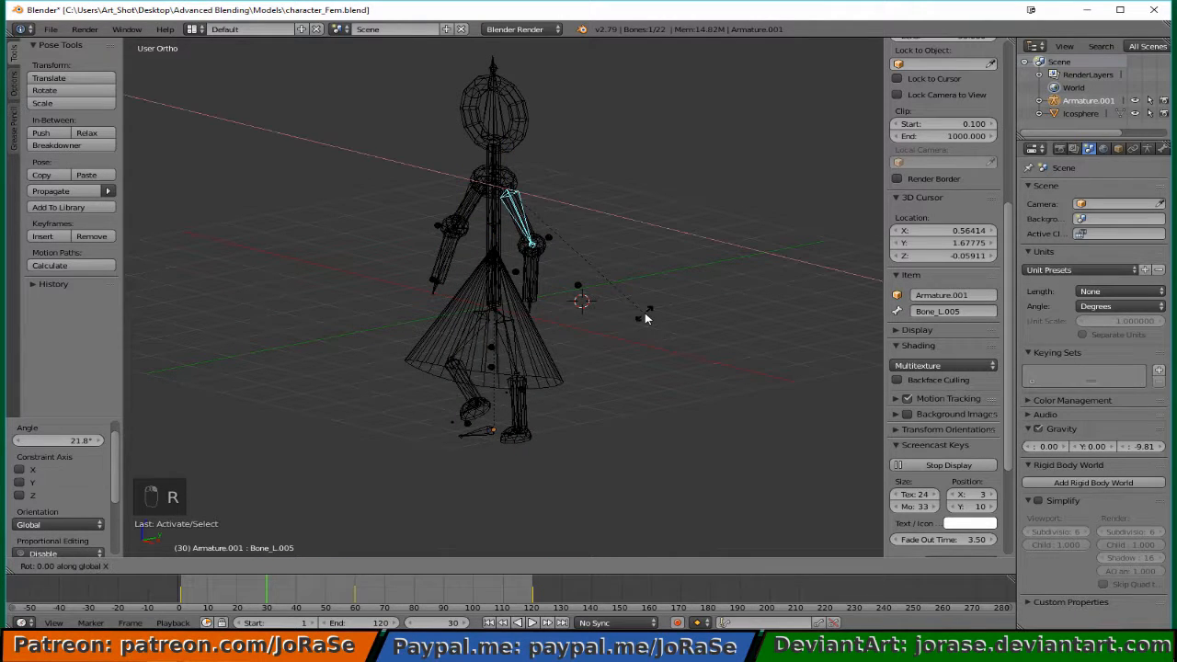
pyautogui.click(669, 279)
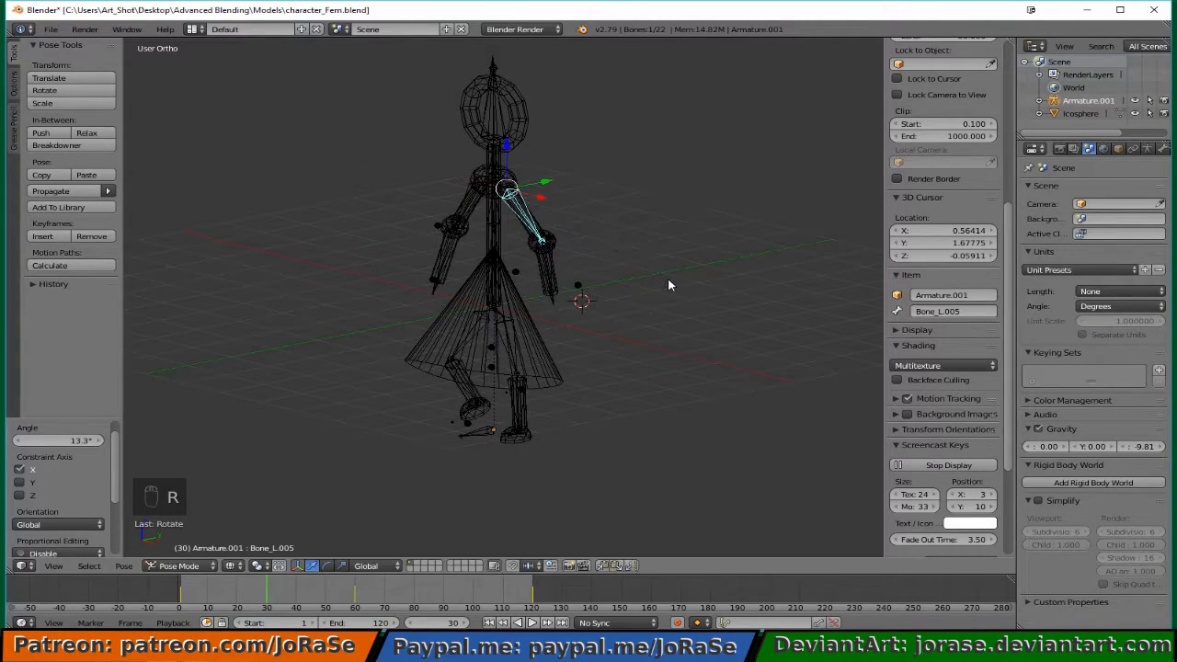
# Select all bones of the armature and insert a keyframe for them at frame 30.
pyautogui.moveTo(667, 277); pyautogui.dragTo(601, 321, button='middle')
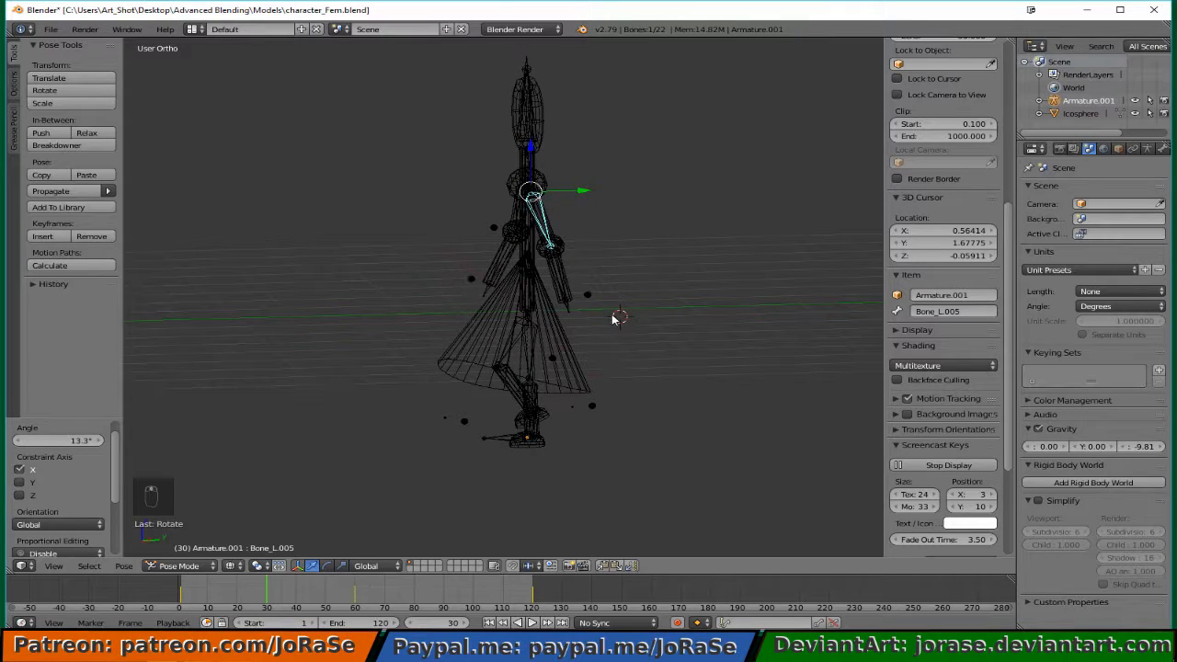
pyautogui.press('a')
pyautogui.press('a')
pyautogui.press('a')
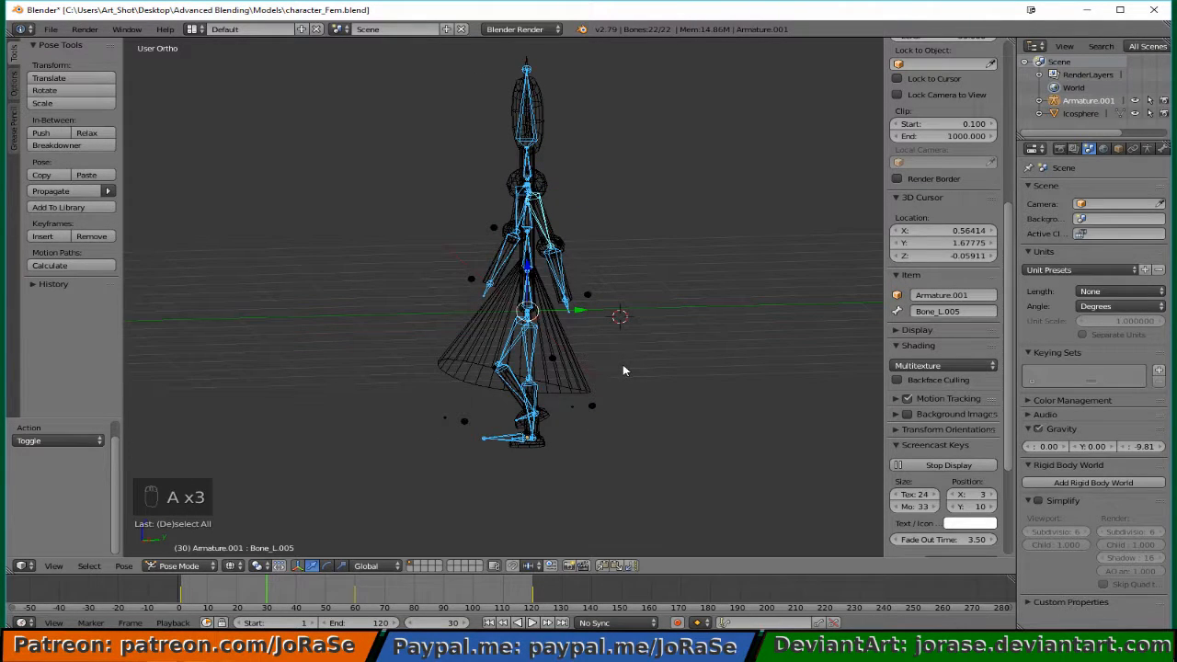
pyautogui.press('i')
pyautogui.click(619, 367)
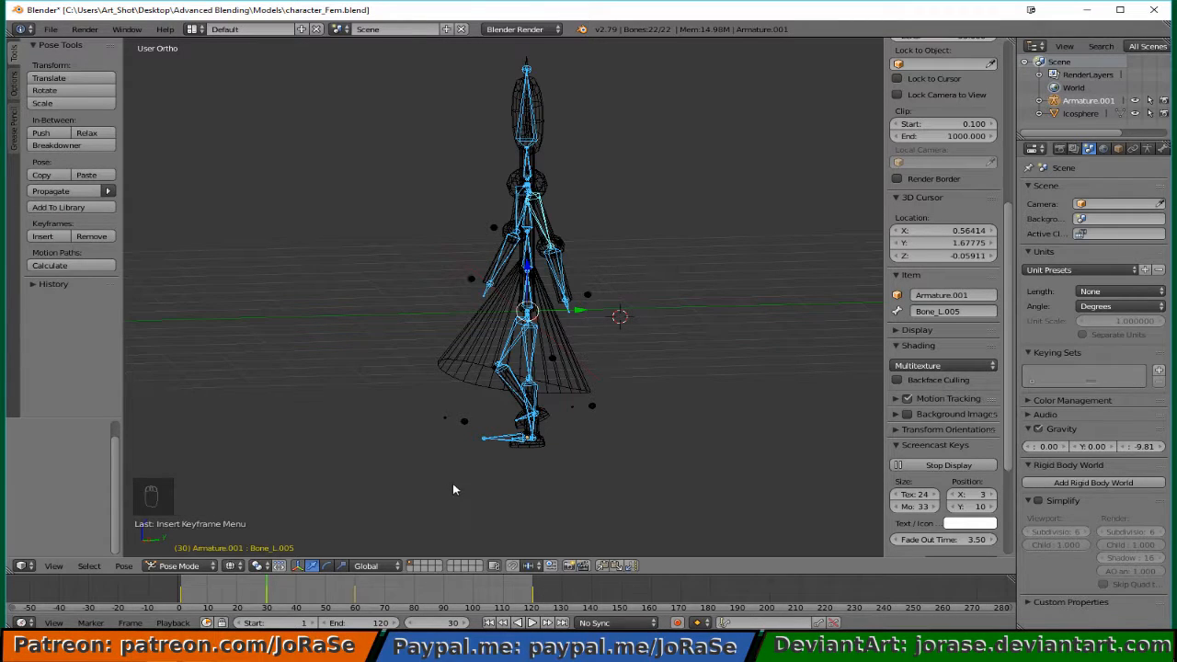
# Check the stride pose at frame 60 and set the current frame to 90 for the opposite passing pose.
pyautogui.moveTo(453, 483)
pyautogui.mouseDown(button='middle')
pyautogui.moveTo(546, 480)
pyautogui.moveTo(436, 491)
pyautogui.mouseUp(button='middle')
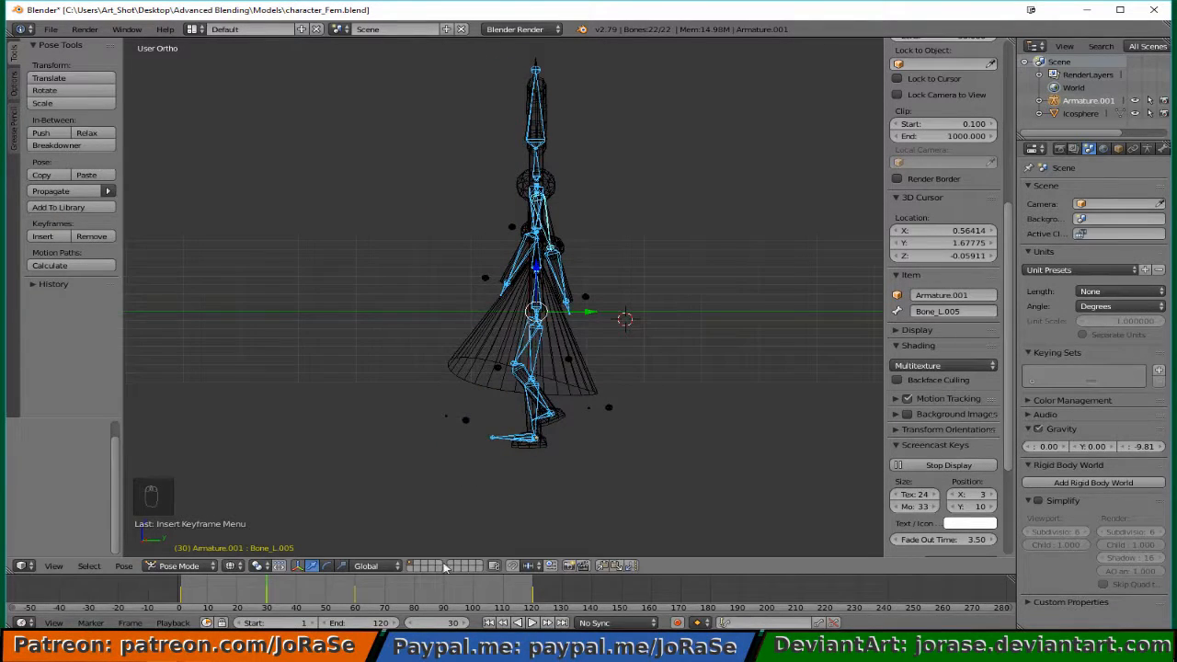
pyautogui.click(444, 598)
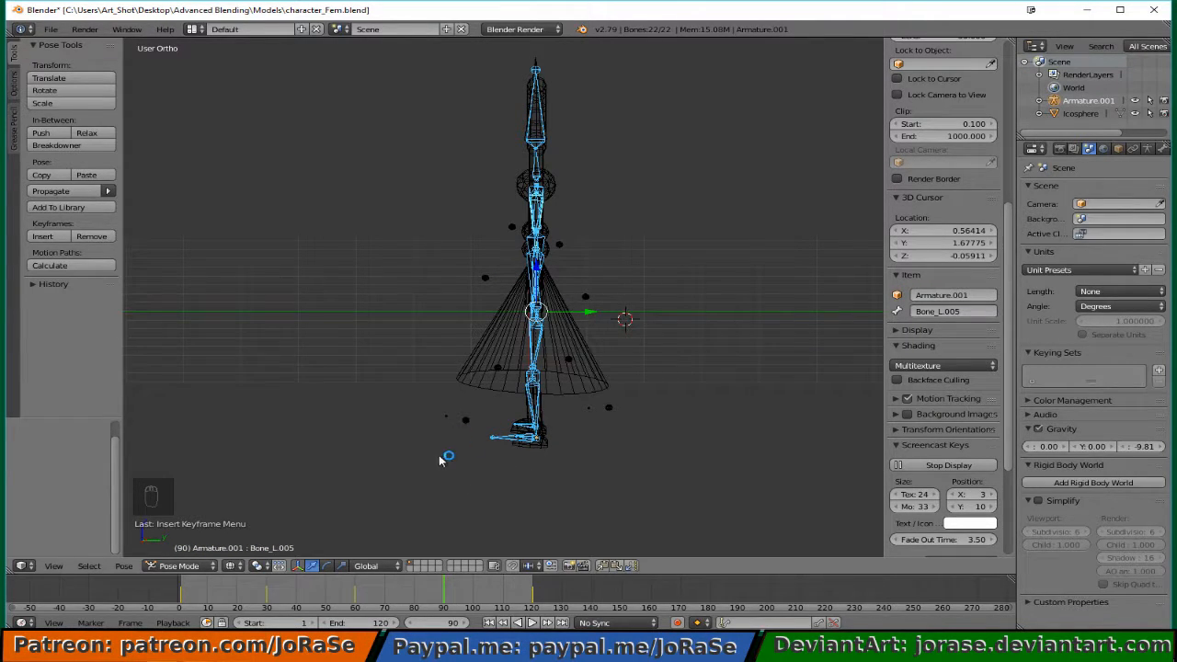
pyautogui.click(356, 582)
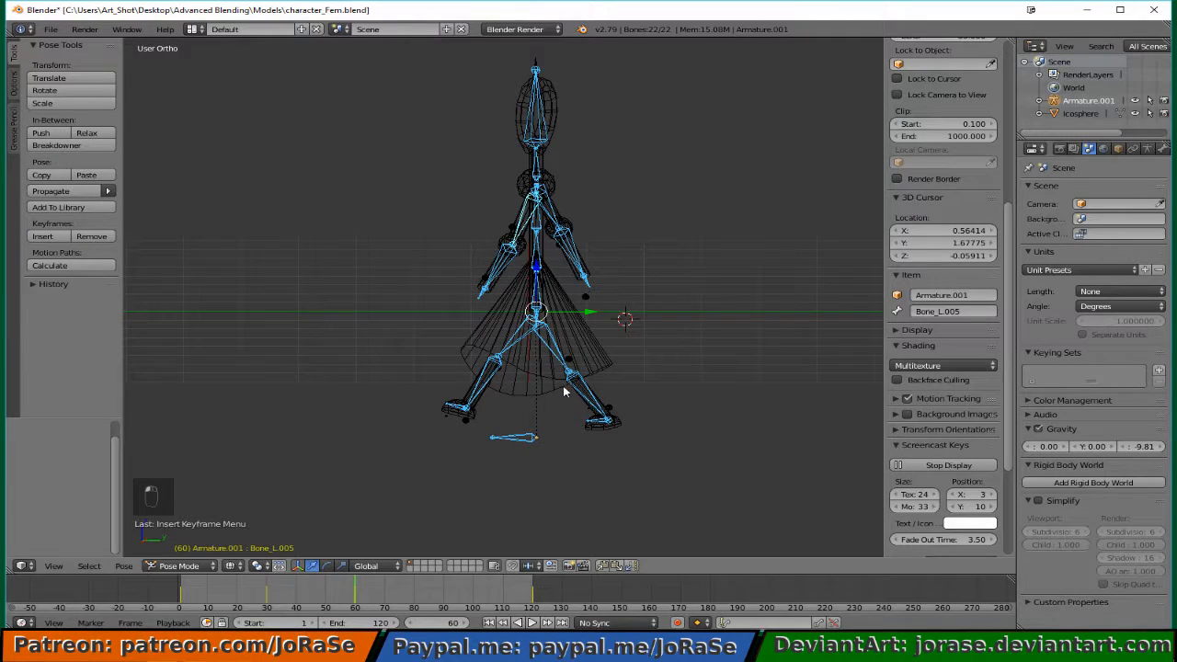
pyautogui.rightClick(492, 386)
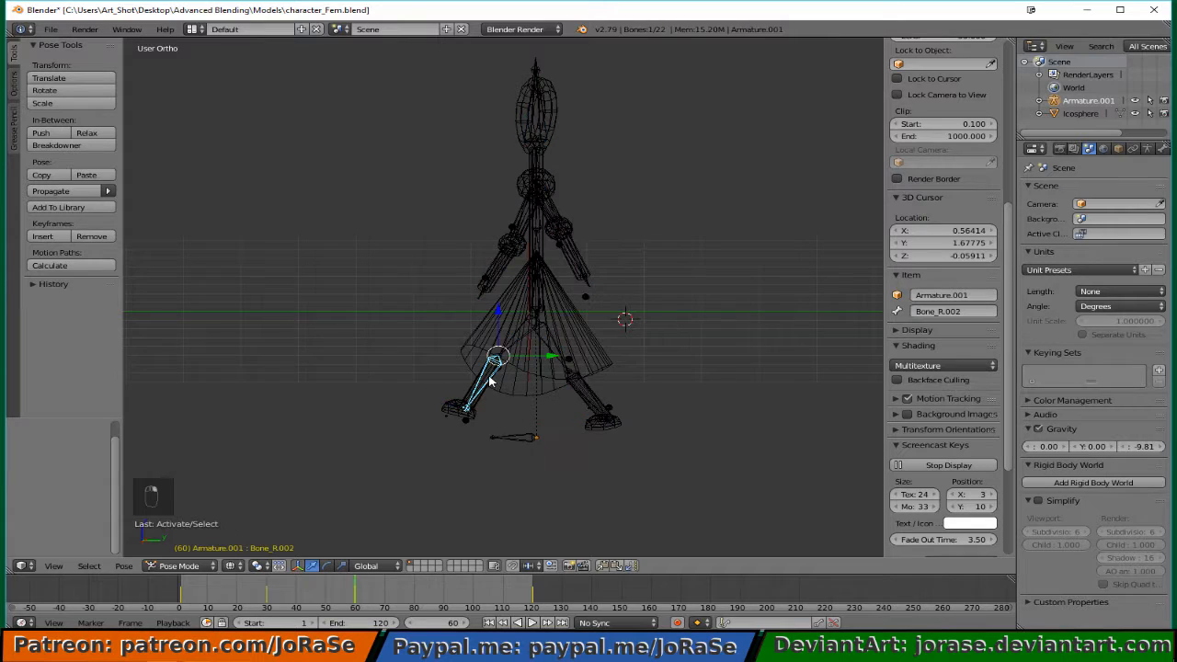
pyautogui.click(445, 590)
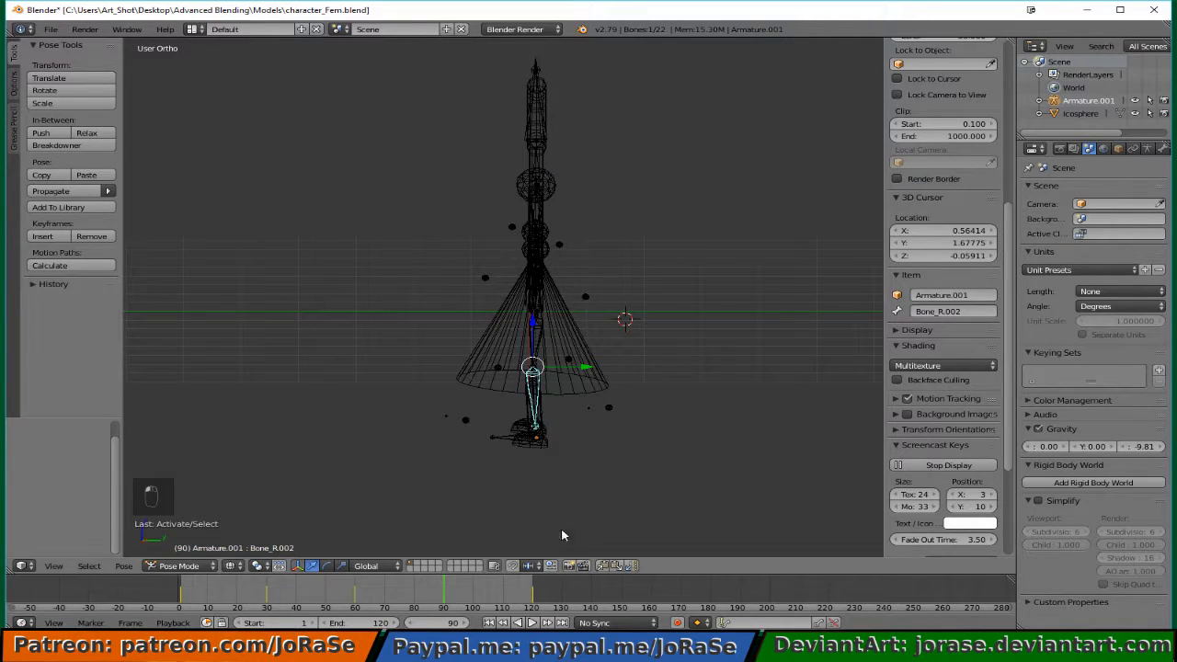
# Rotate the left thigh Bone_L.001 about 21.3° in the right side view to swing the leg forward at frame 90.
pyautogui.press('KP_3')
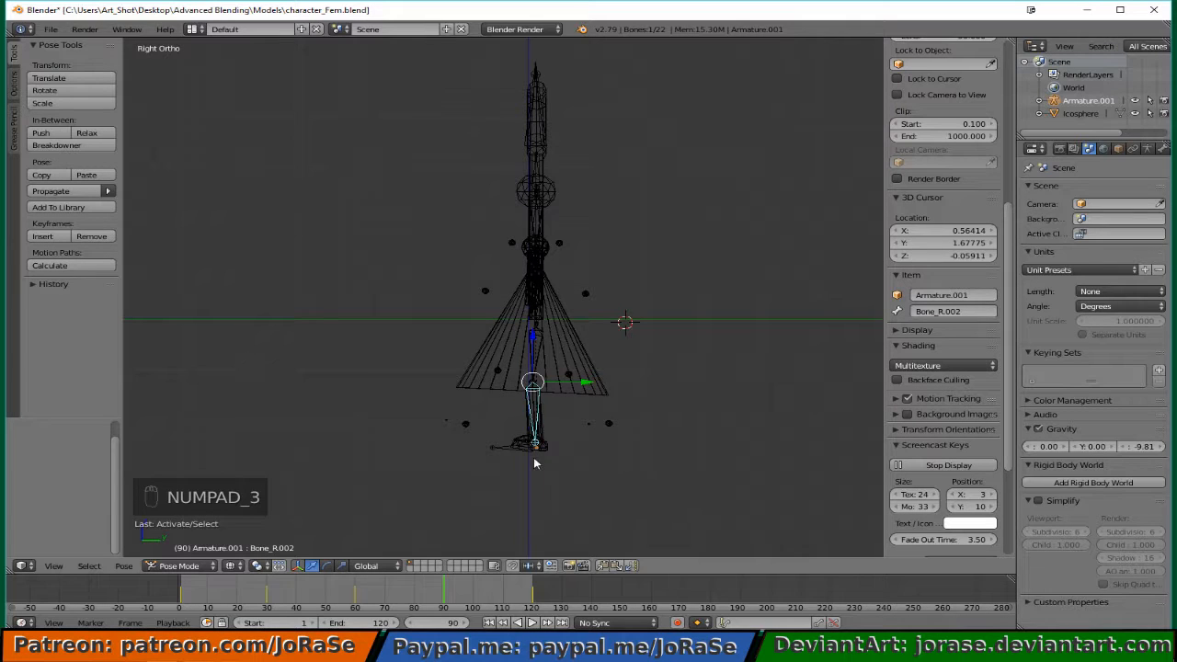
pyautogui.moveTo(440, 442); pyautogui.dragTo(537, 463, button='middle')
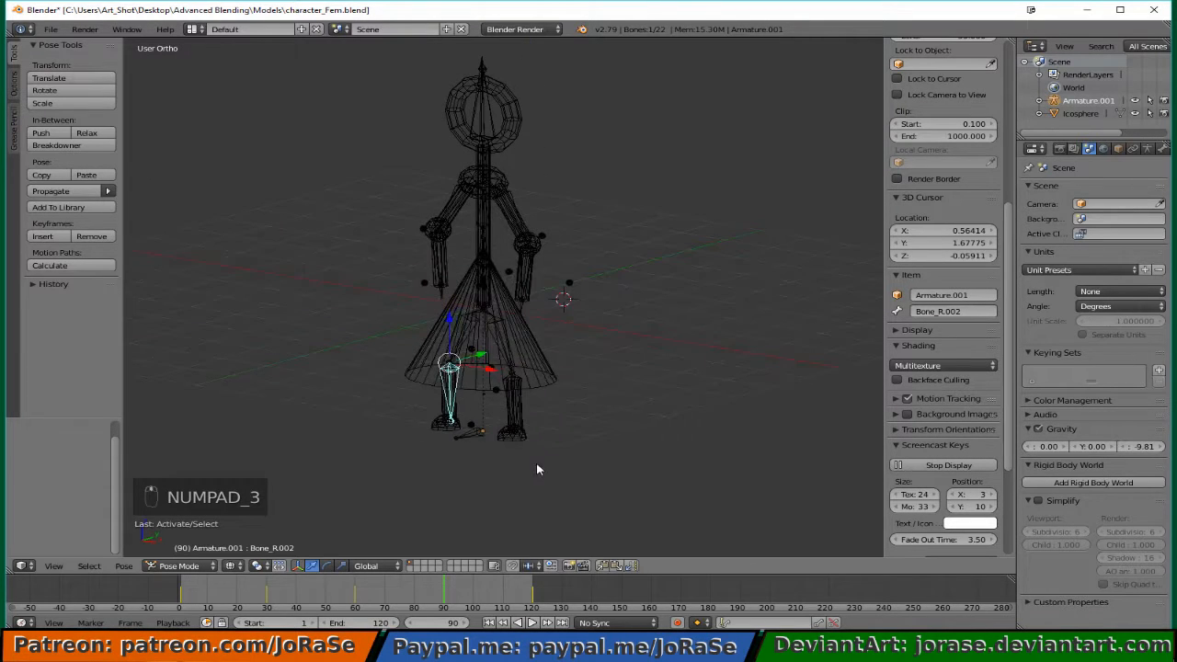
pyautogui.rightClick(521, 356)
pyautogui.press('KP_3')
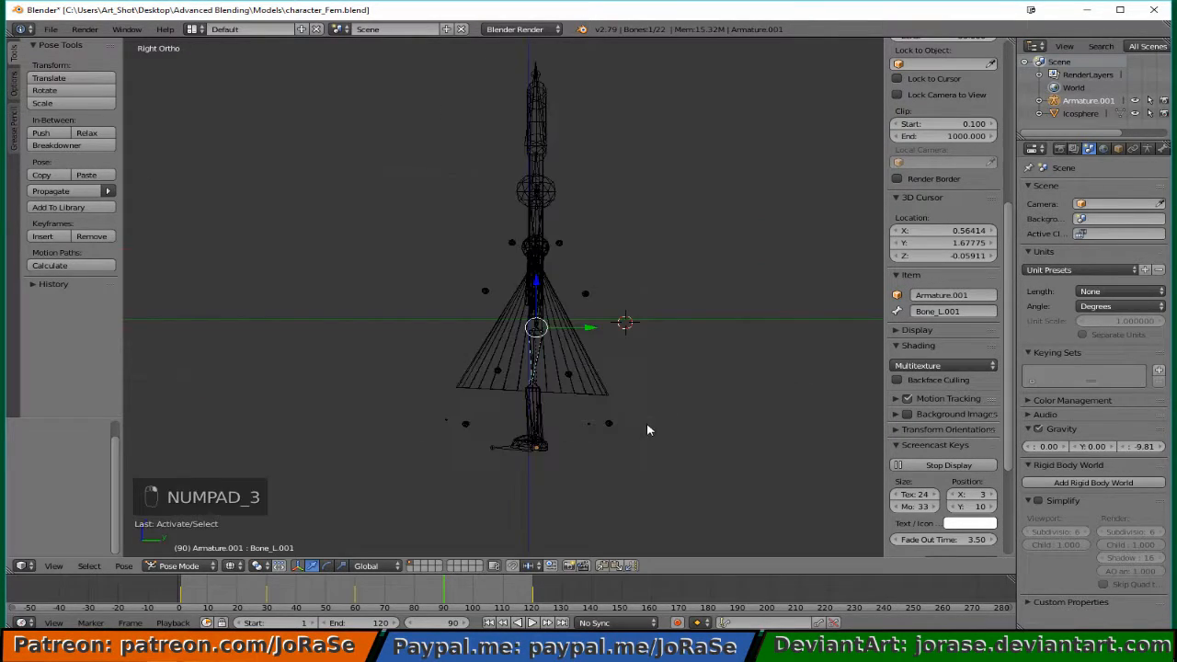
pyautogui.press('r')
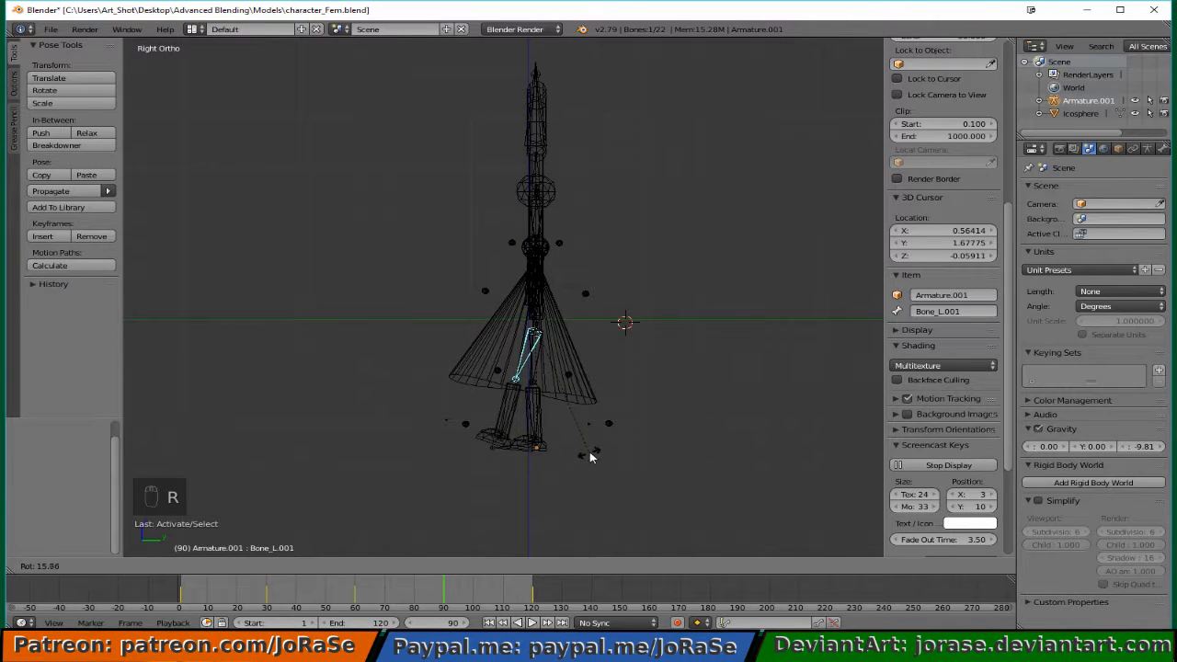
pyautogui.click(569, 438)
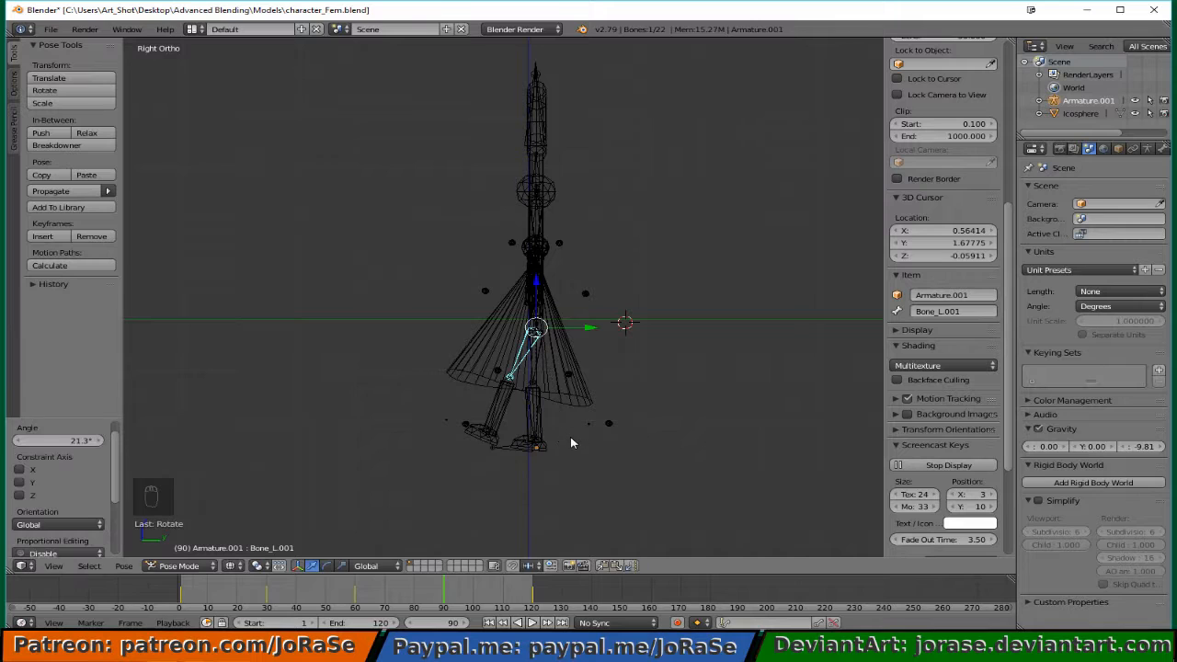
# Rotate the left shin Bone_L.002 about -62.9° in the side view to bend the knee backward.
pyautogui.rightClick(499, 404)
pyautogui.press('r')
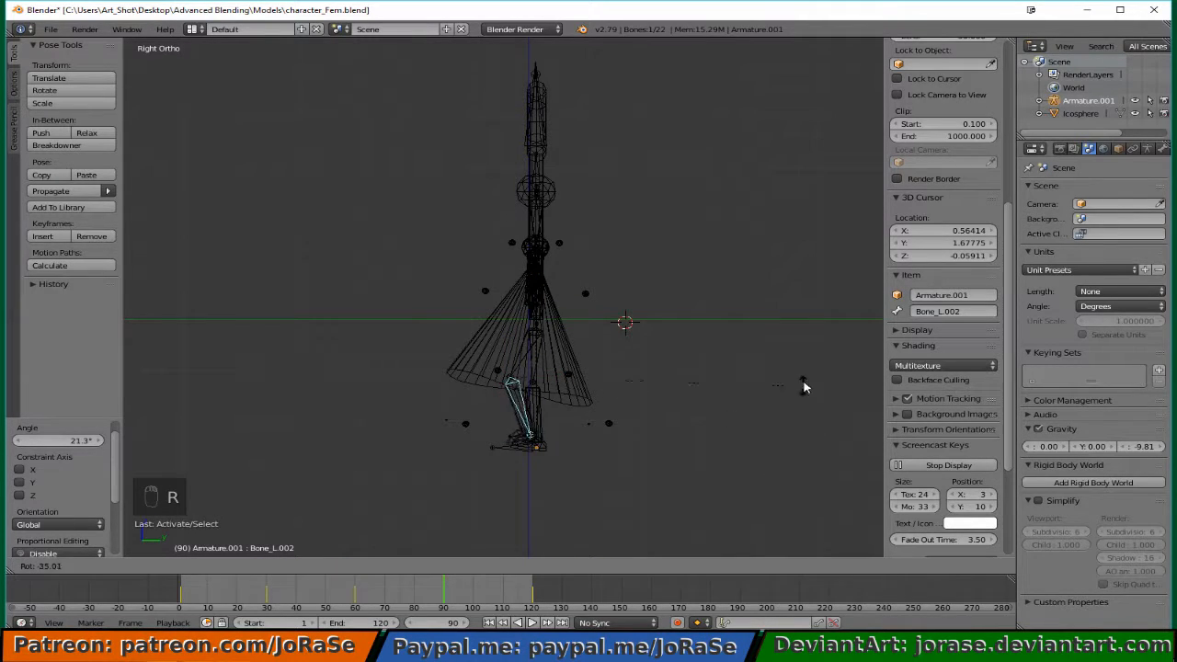
pyautogui.click(781, 267)
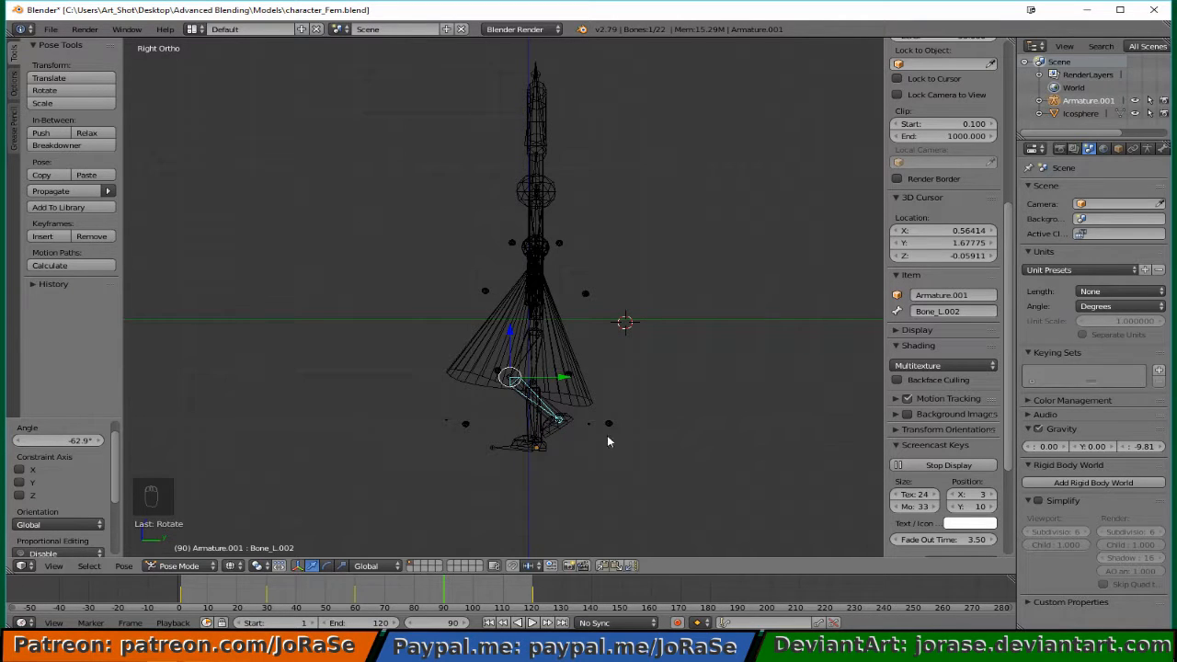
# Rotate the right foot Bone_R.003 about -8.36° in the side view and deselect all bones.
pyautogui.rightClick(524, 445)
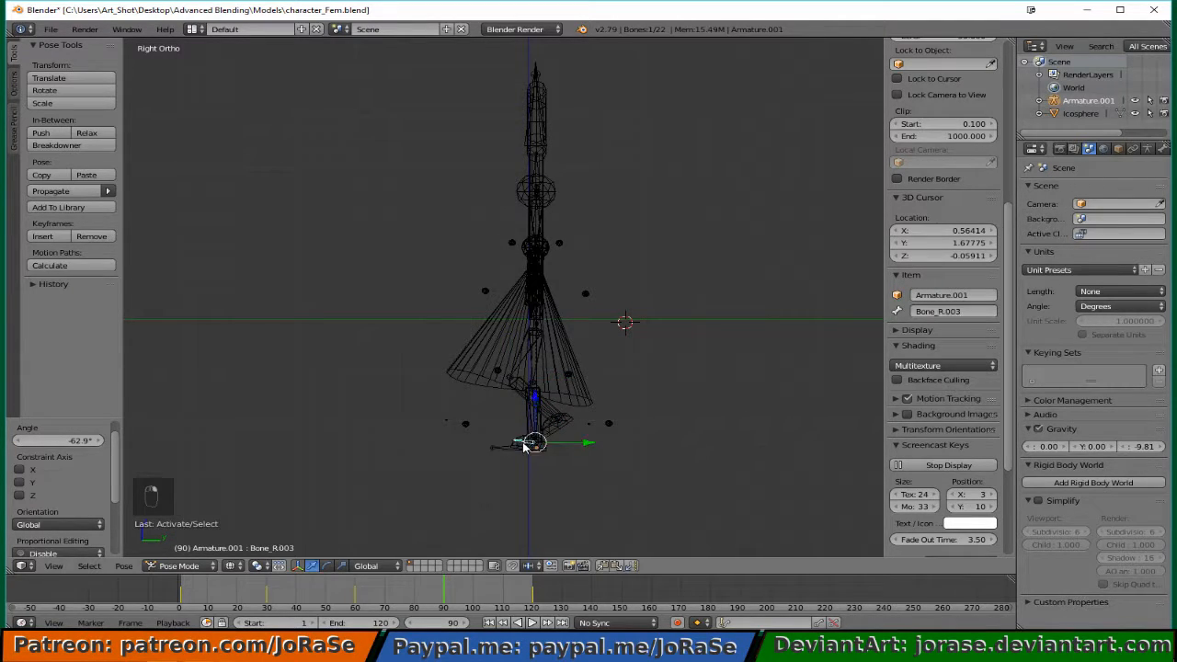
pyautogui.press('r')
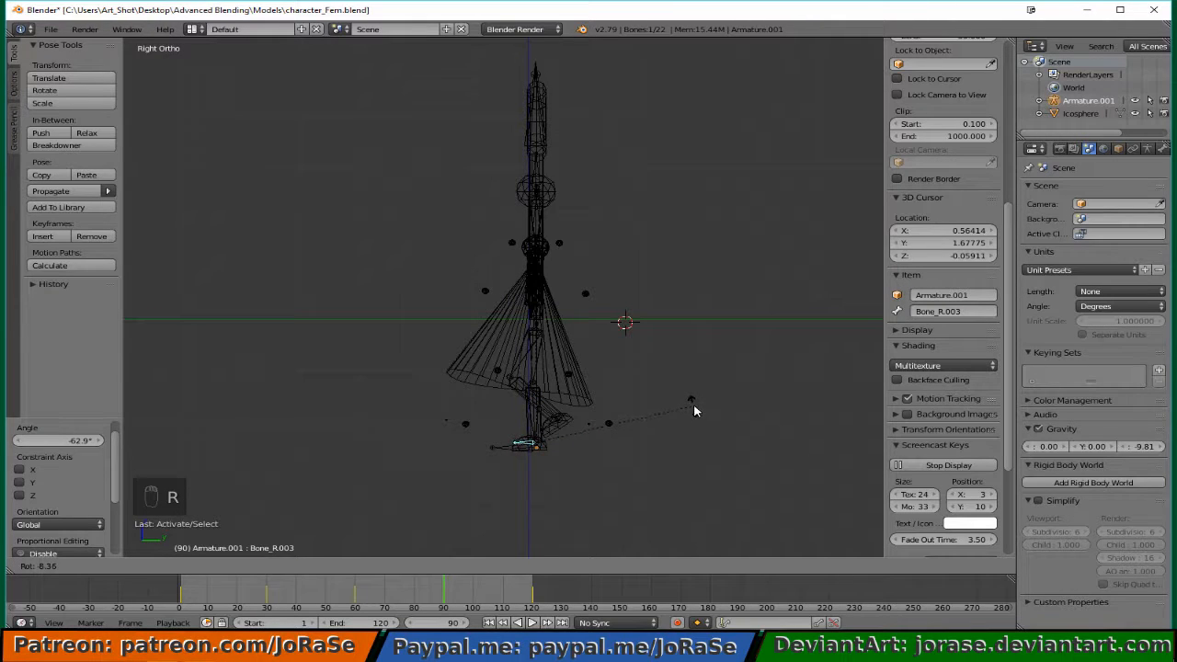
pyautogui.click(694, 411)
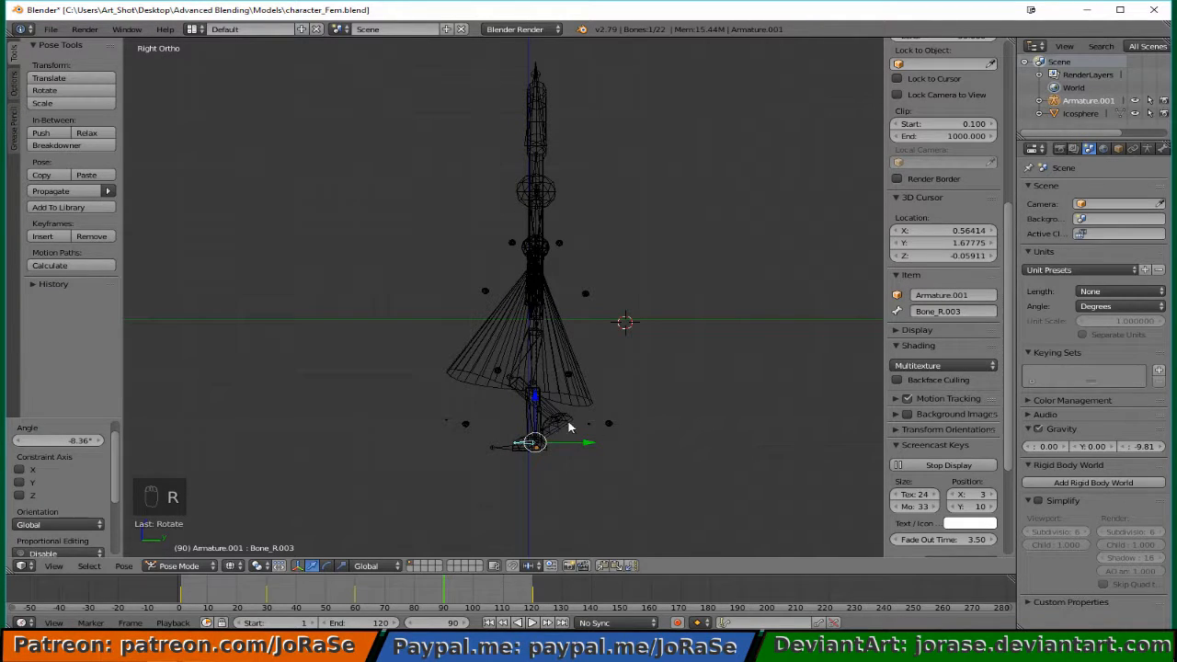
pyautogui.press('a')
# Rotate the left forearm Bone_L.006 about -11.3° around the global X axis to bend it at the elbow.
pyautogui.moveTo(503, 321); pyautogui.dragTo(564, 364, button='middle')
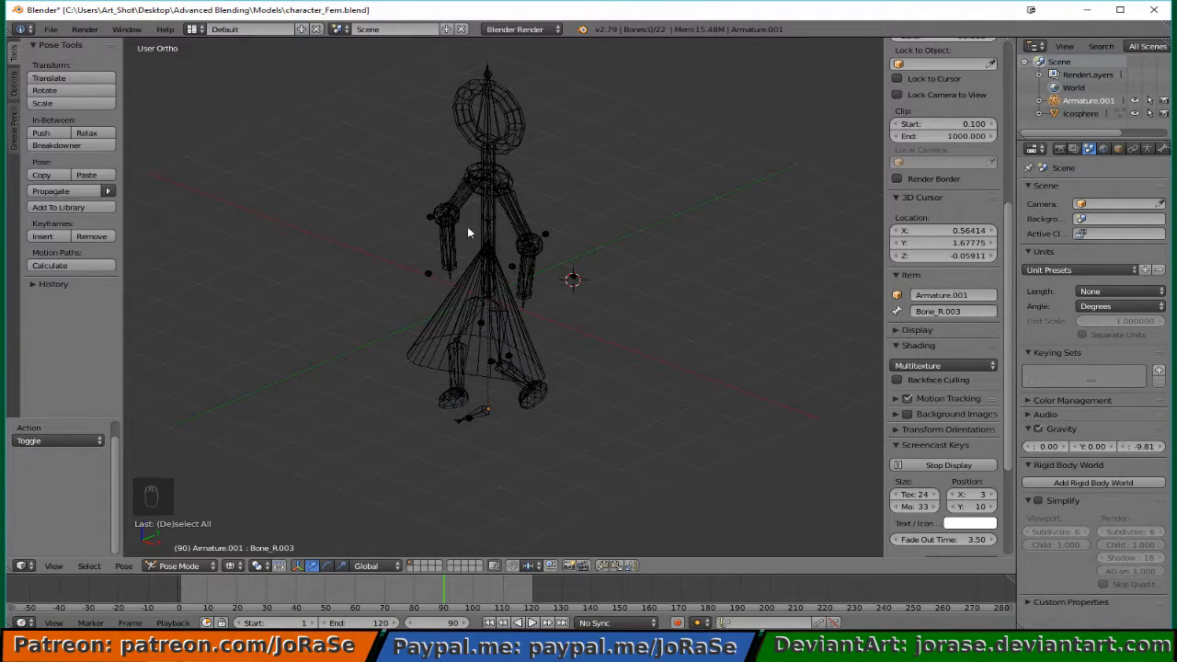
pyautogui.moveTo(463, 303); pyautogui.dragTo(501, 342, button='middle')
pyautogui.rightClick(519, 266)
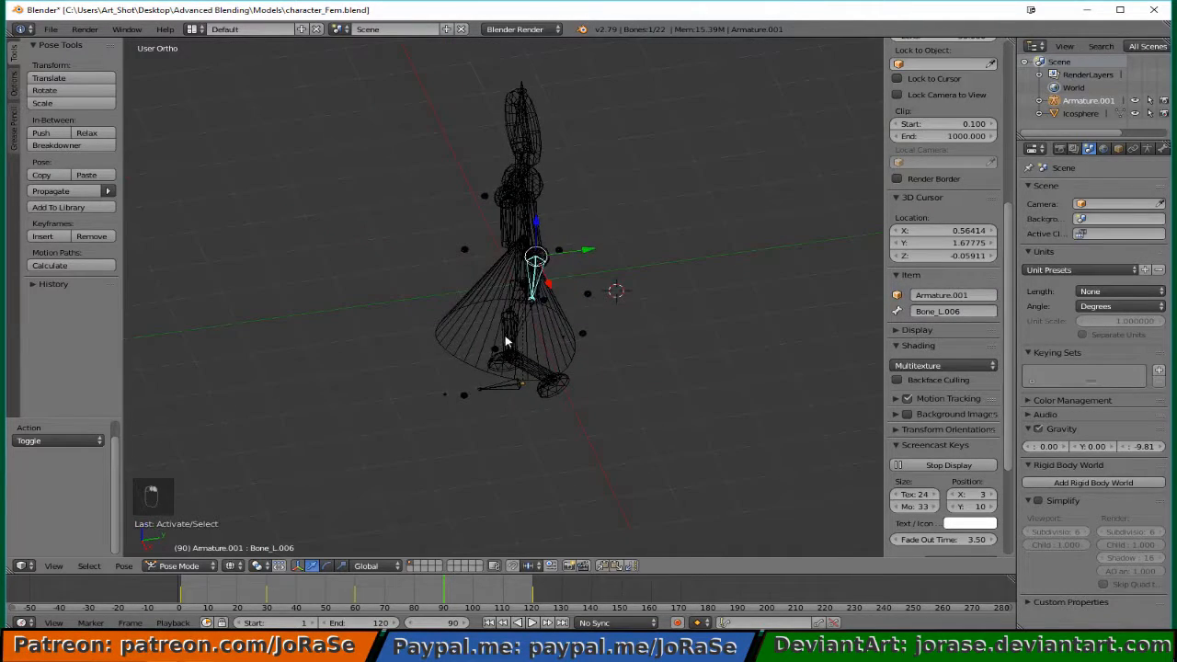
pyautogui.press('r')
pyautogui.press('x')
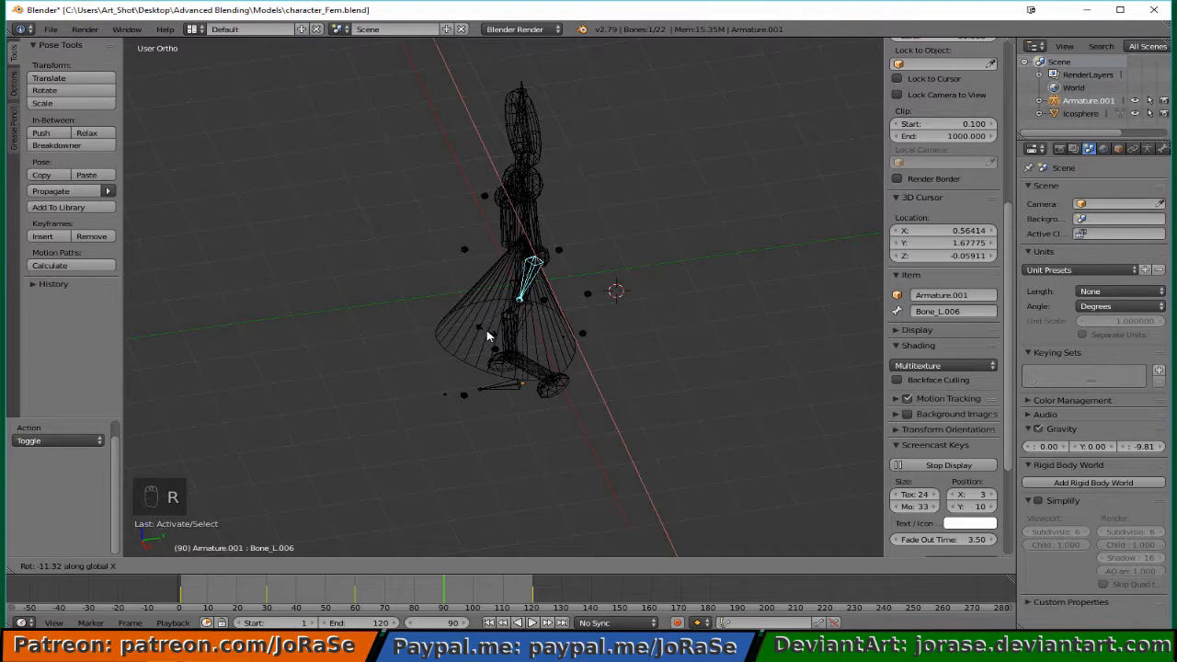
pyautogui.click(487, 335)
# Rotate the right upper arm Bone_R.005 about 11.3° around the global X axis.
pyautogui.moveTo(487, 335); pyautogui.dragTo(459, 223, button='middle')
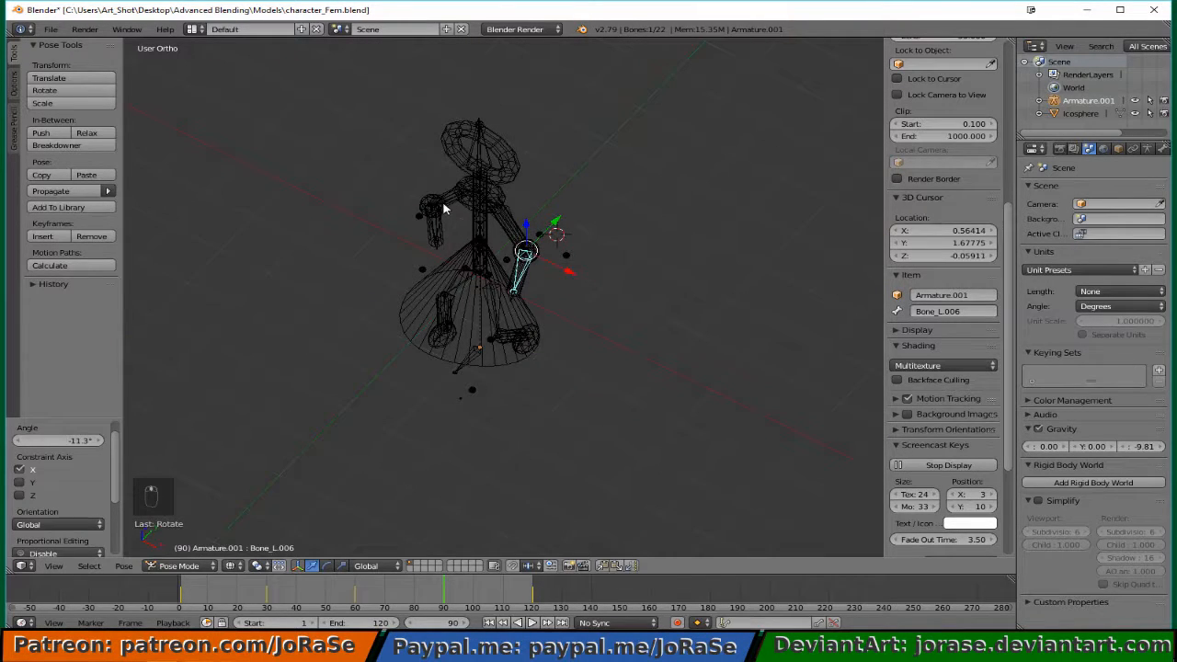
pyautogui.rightClick(444, 208)
pyautogui.press('r')
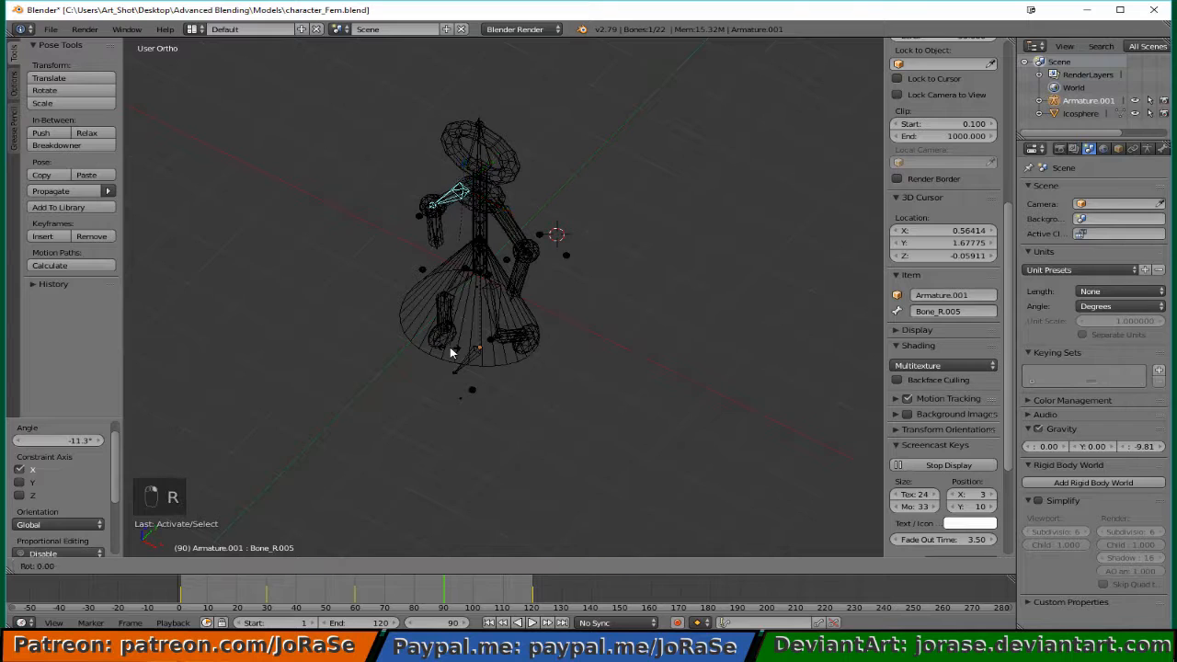
pyautogui.press('x')
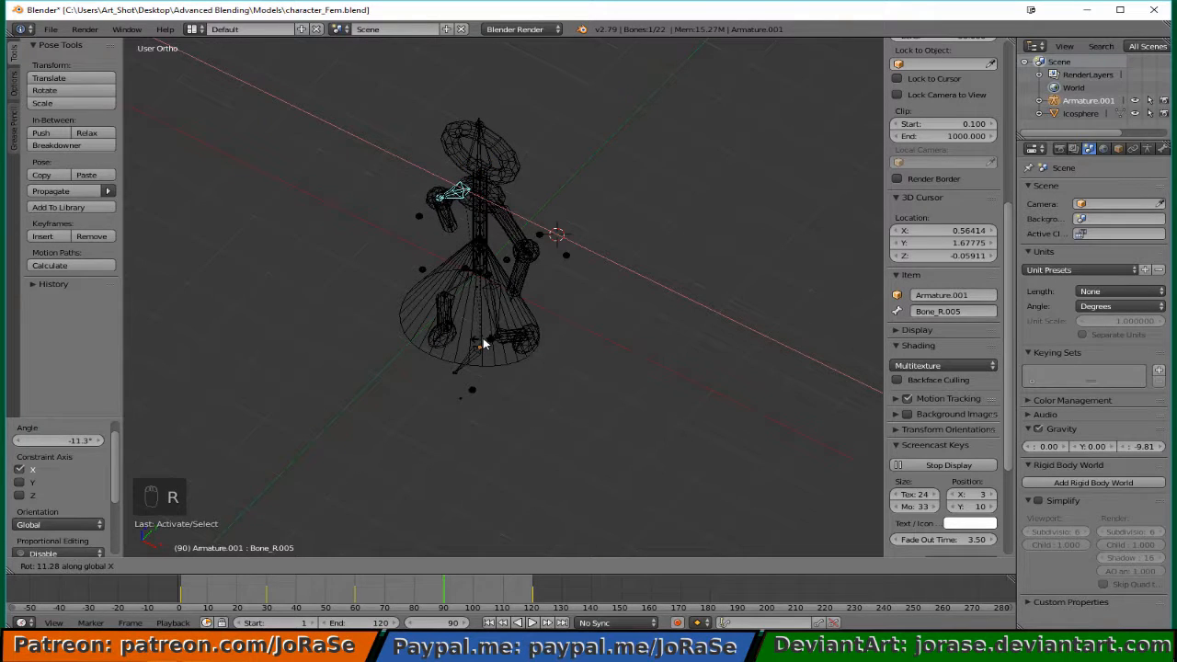
pyautogui.click(483, 338)
# Select all bones of the armature and insert a keyframe for them at frame 90.
pyautogui.press('a')
pyautogui.press('a')
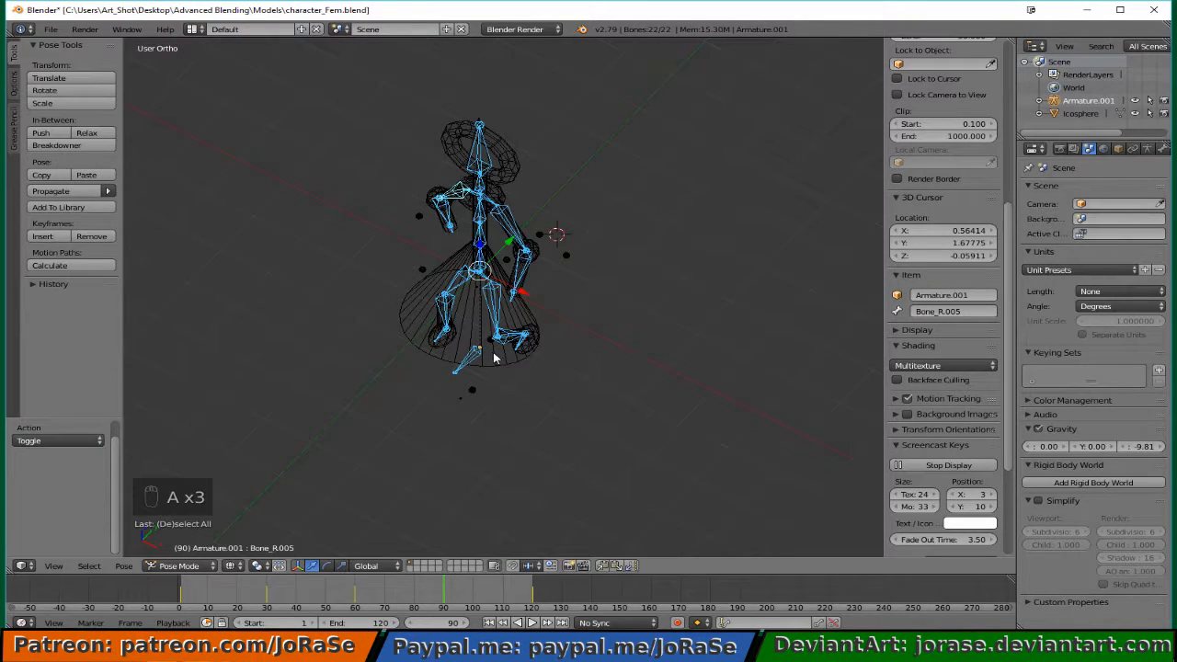
pyautogui.press('i')
pyautogui.click(491, 358)
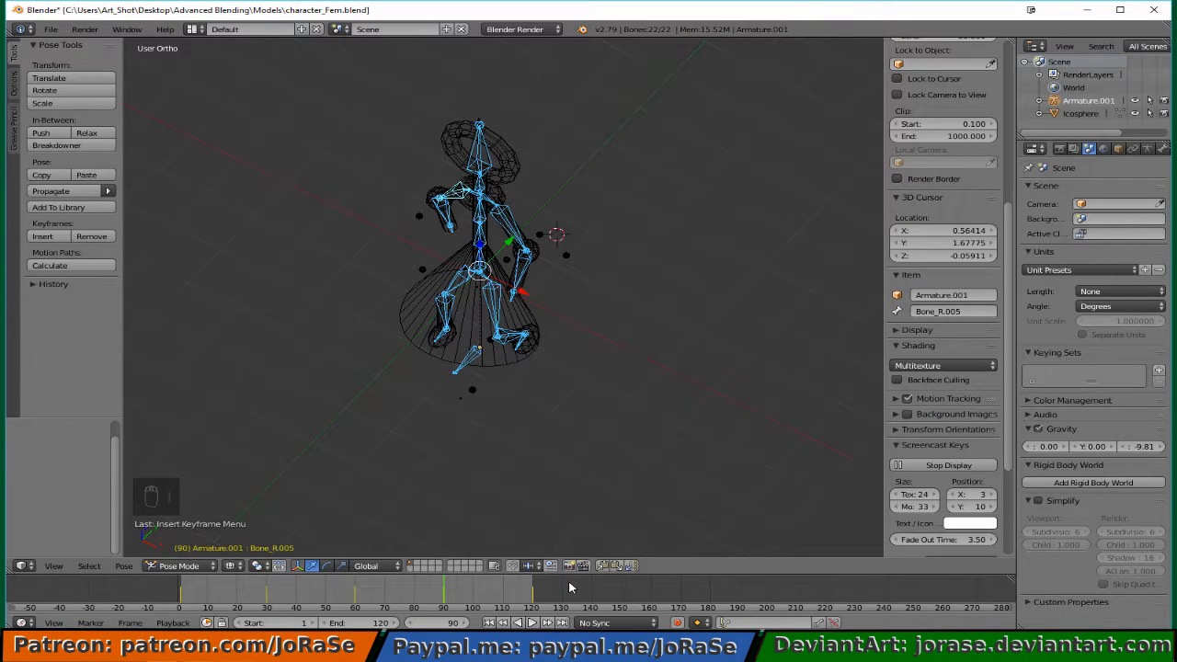
# Return to frame 1 and open the armature's data settings.
pyautogui.hotkey('shift', 'Left')
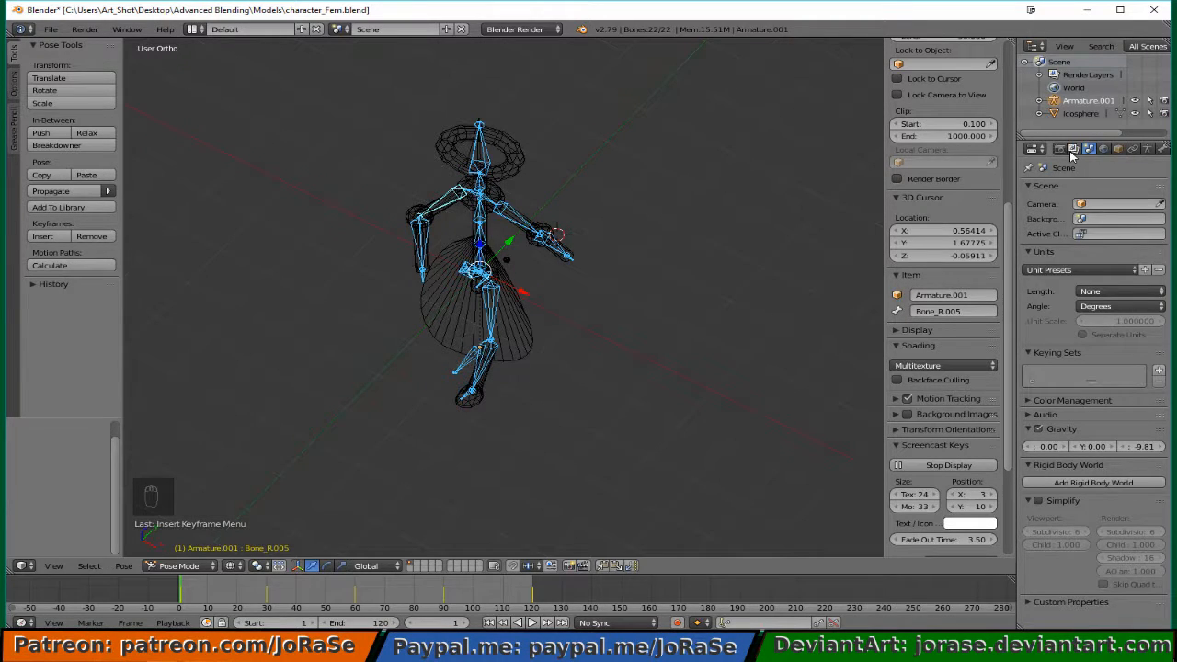
pyautogui.click(1137, 154)
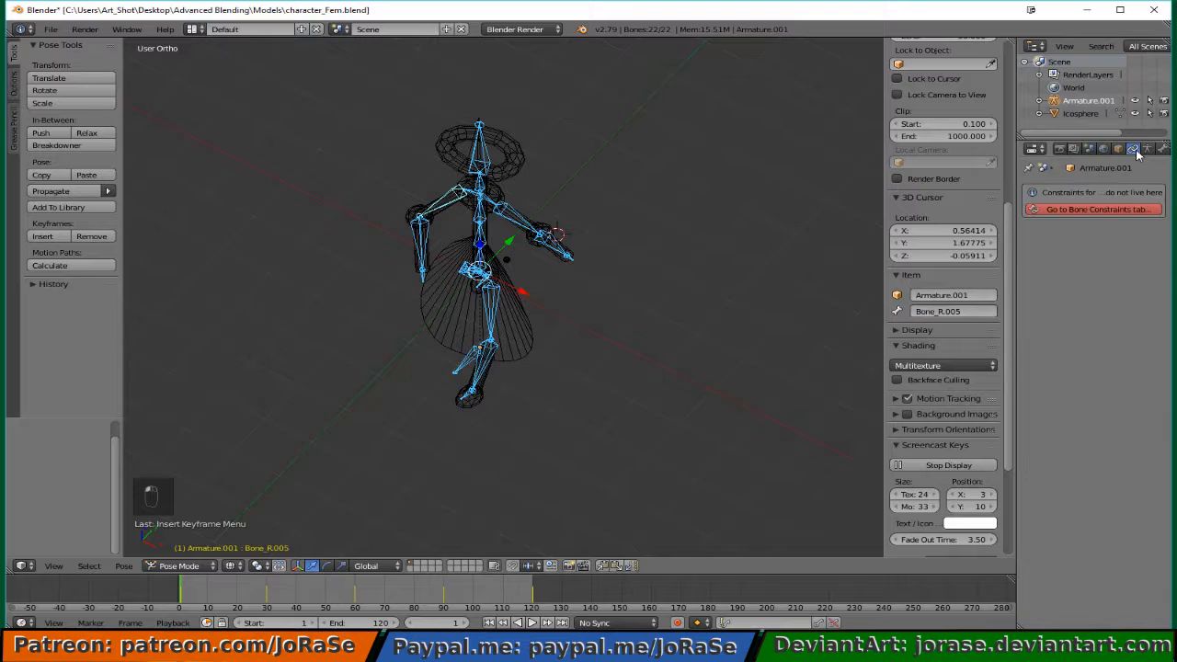
pyautogui.click(1149, 151)
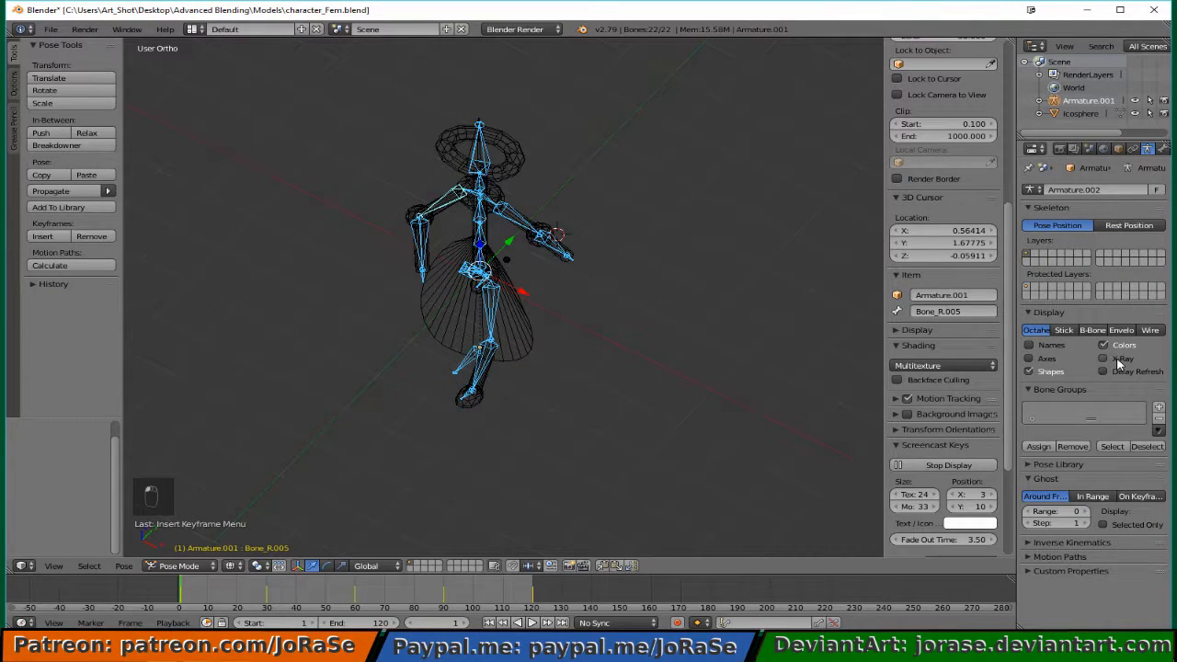
# Switch the viewport to solid shading and play the walk animation from an angled side view.
pyautogui.click(256, 566)
pyautogui.click(263, 522)
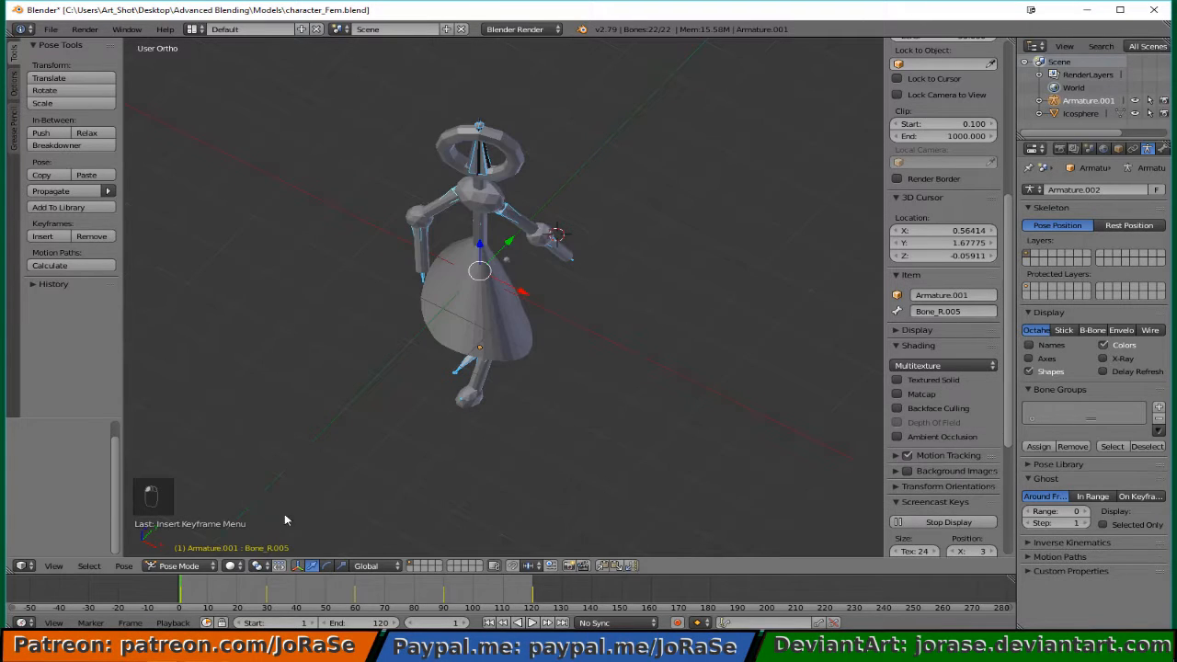
pyautogui.moveTo(411, 485); pyautogui.dragTo(357, 459, button='middle')
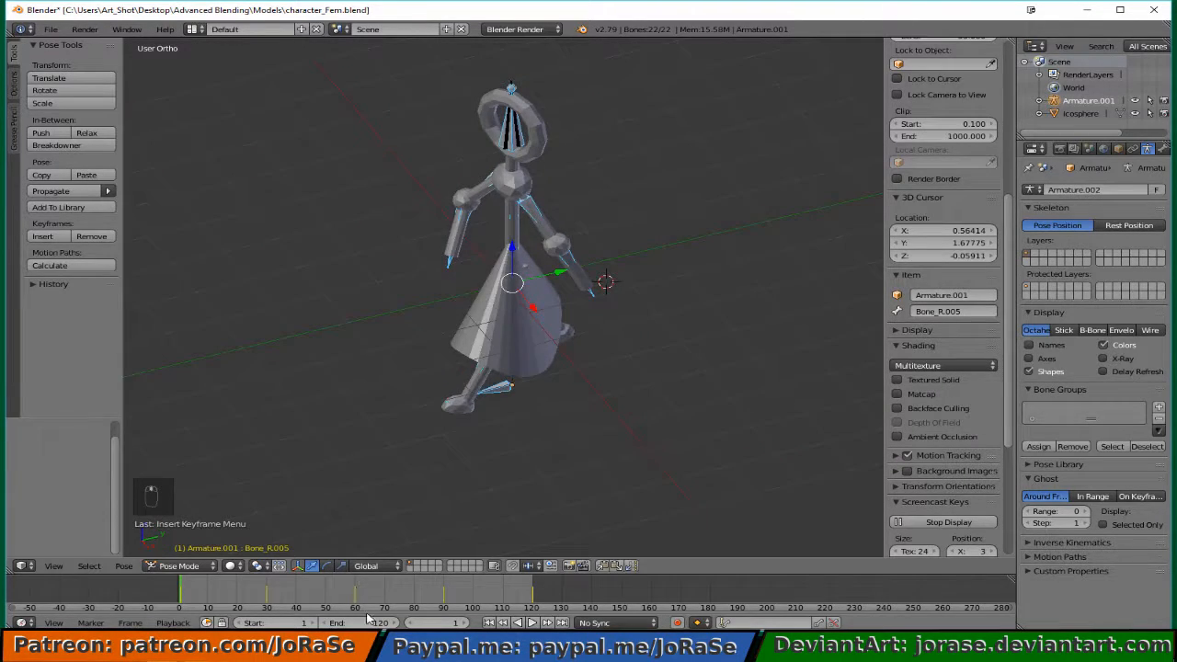
pyautogui.click(531, 623)
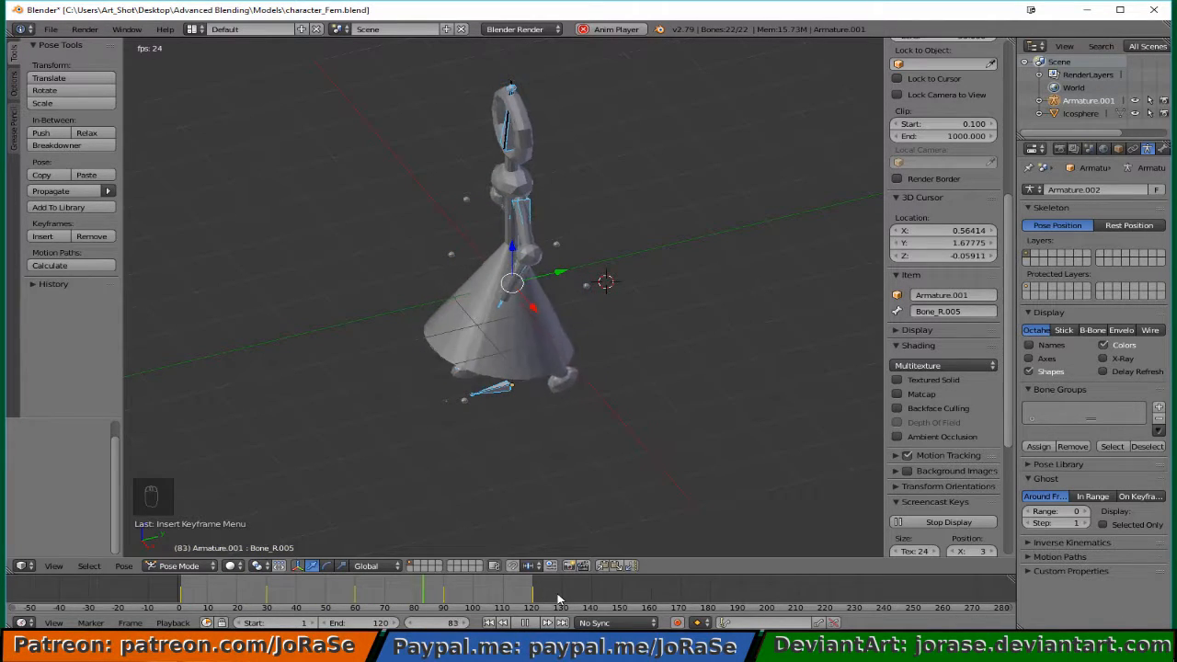
pyautogui.press('KP_1')
pyautogui.hotkey('ctrl', 'shift', 'a')
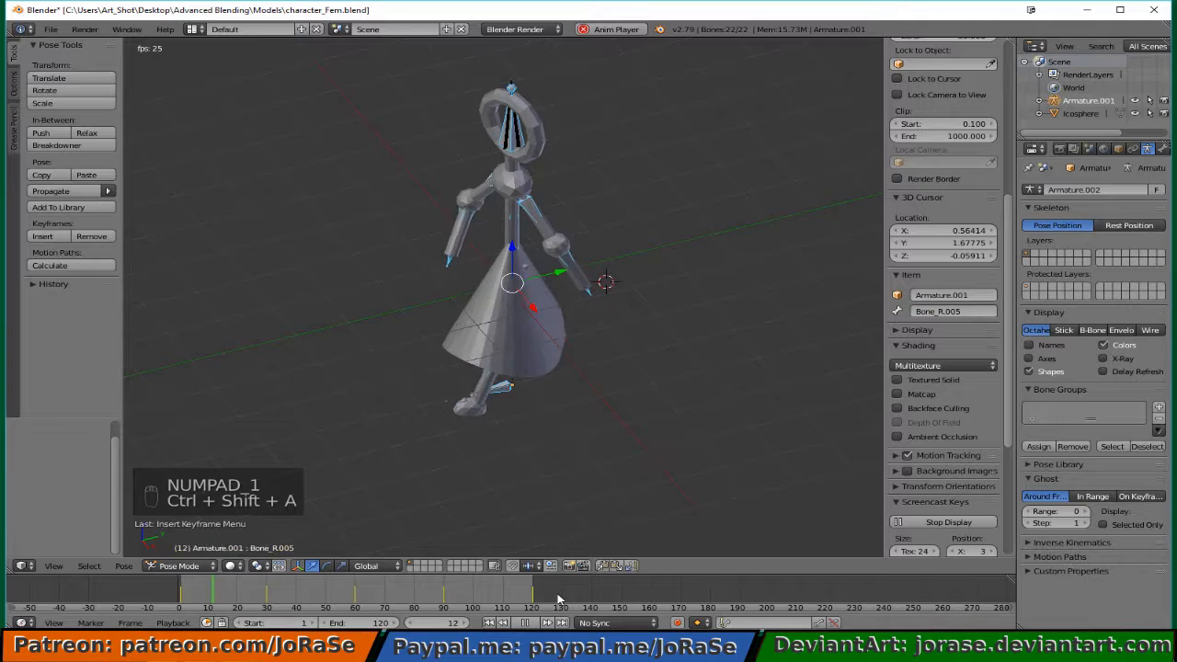